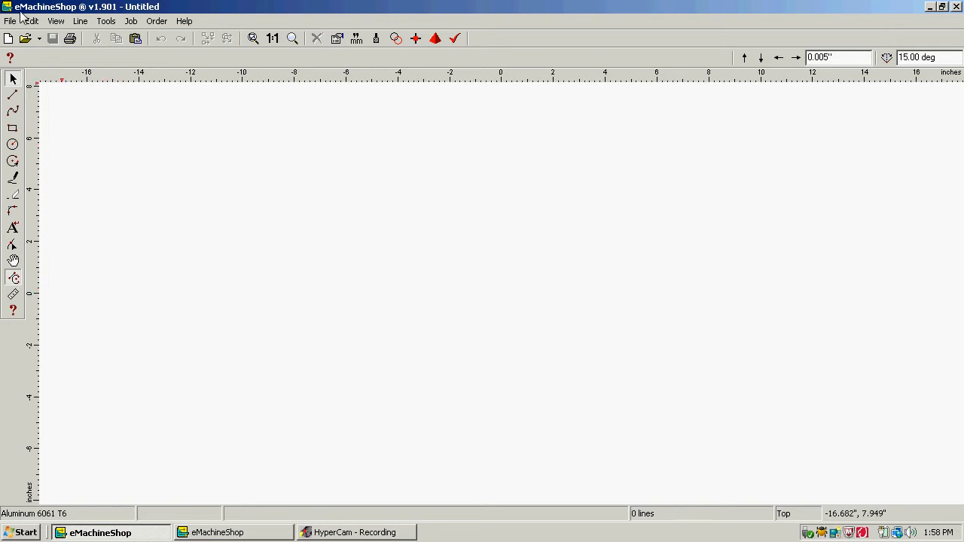
click(80, 22)
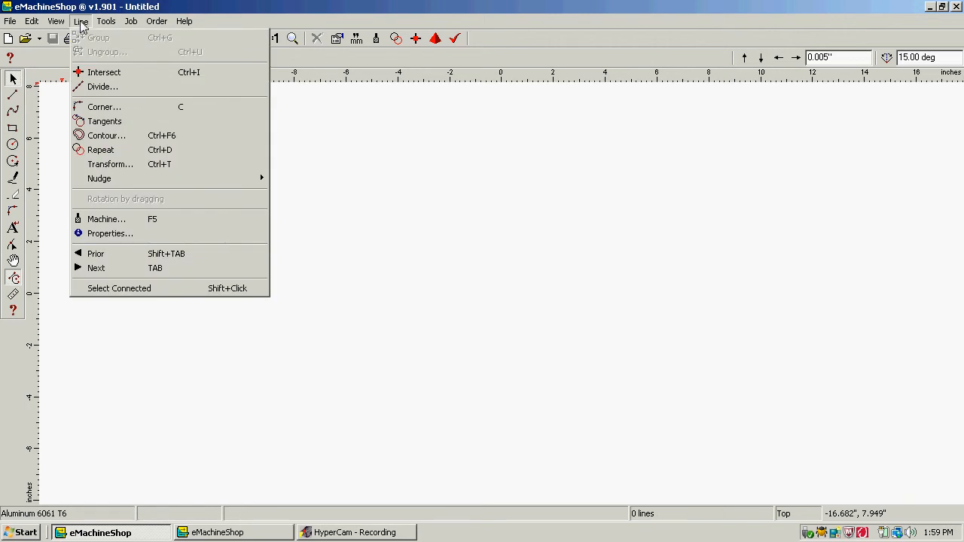
mouse_move(101, 23)
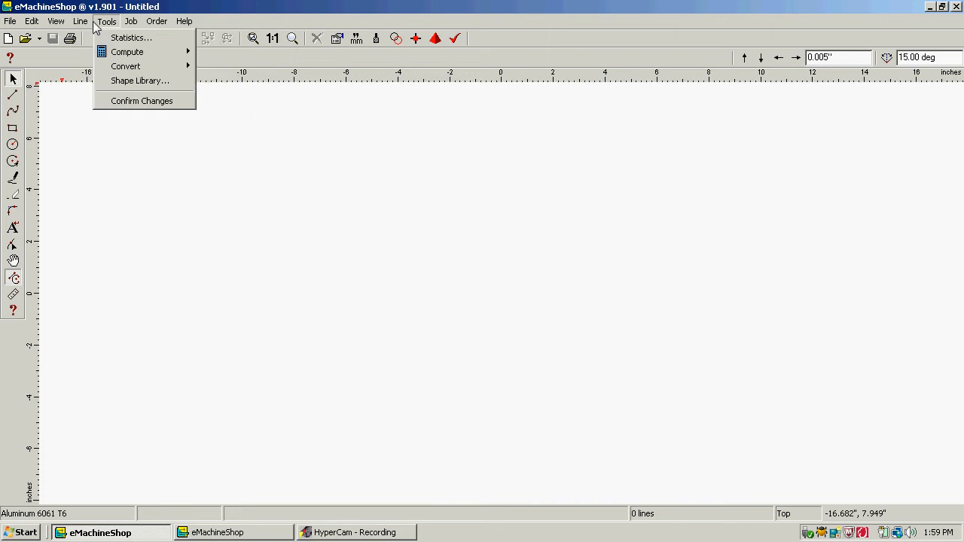
mouse_move(35, 22)
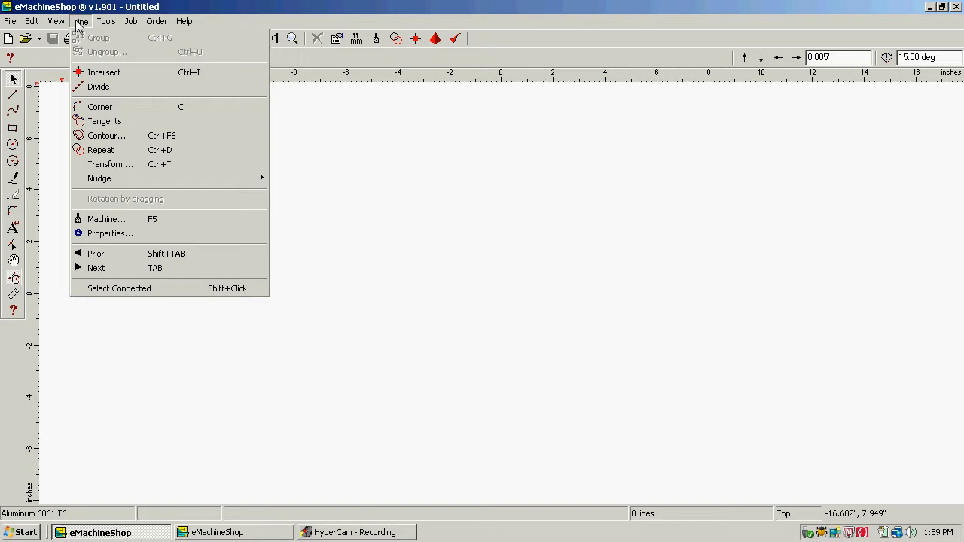
click(239, 338)
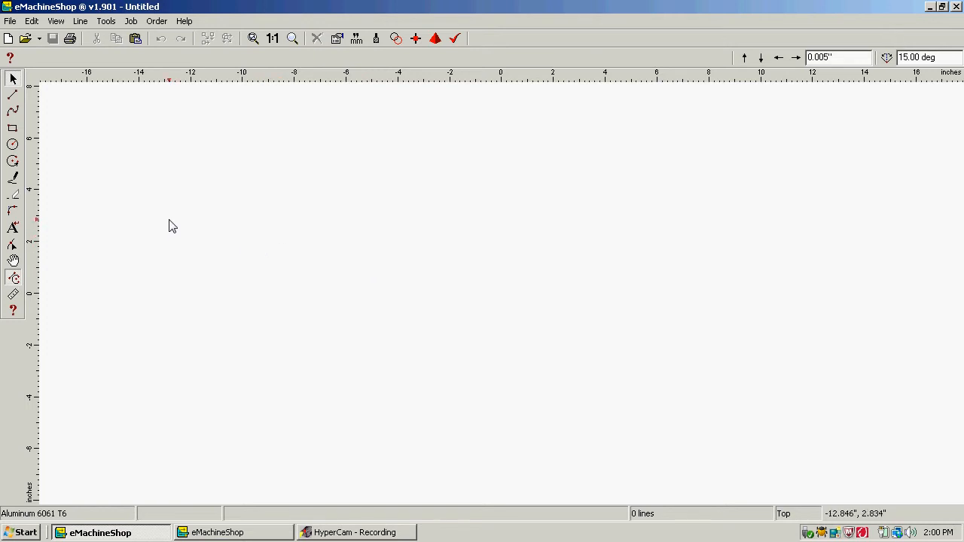
Draw a rectangle as the part outline and set its size to 5 inches wide by 2.75 inches high.
click(13, 129)
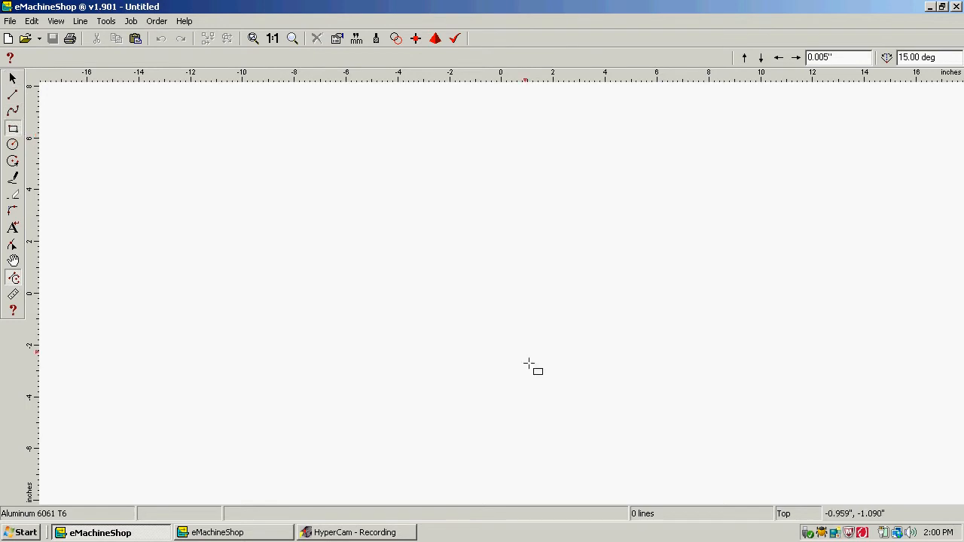
drag(255, 182, 708, 396)
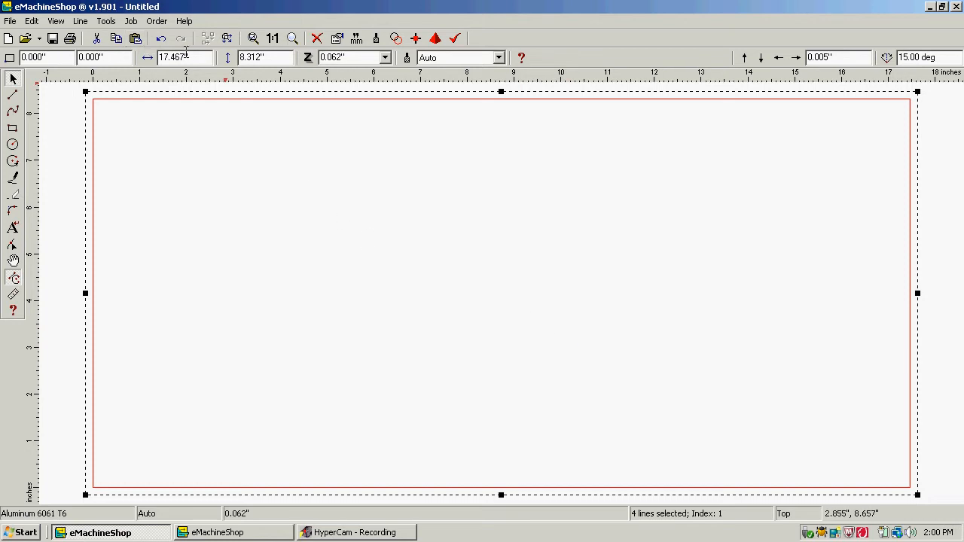
drag(184, 57, 159, 57)
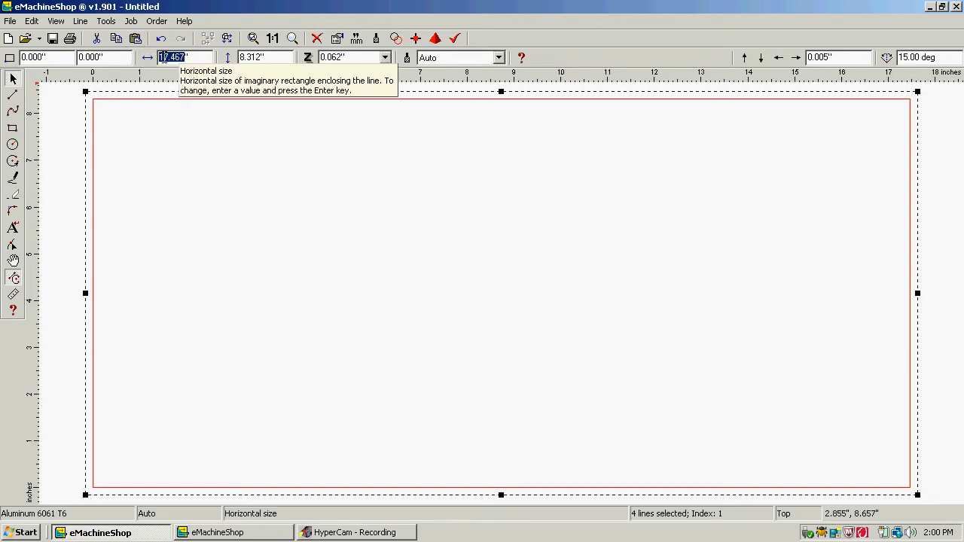
text(5)
key(Return)
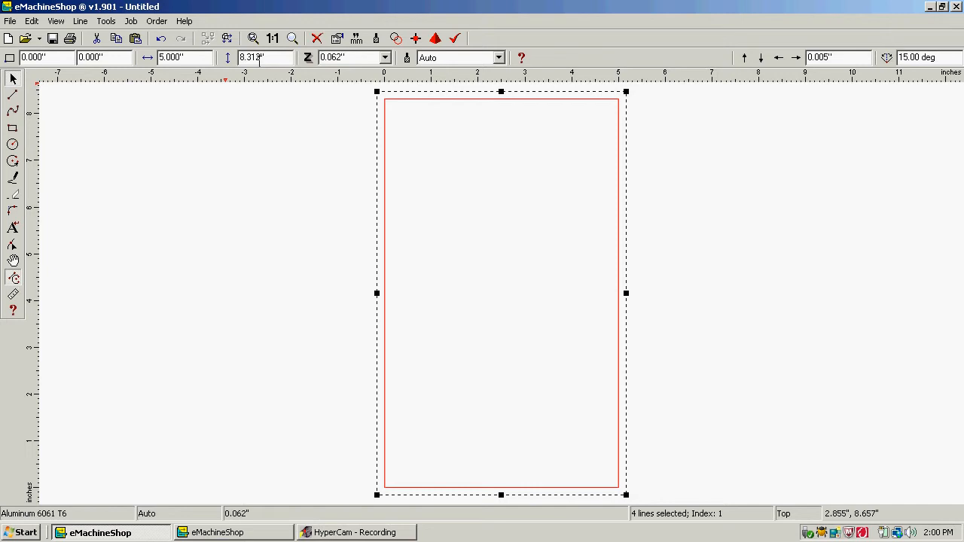
drag(264, 58, 230, 58)
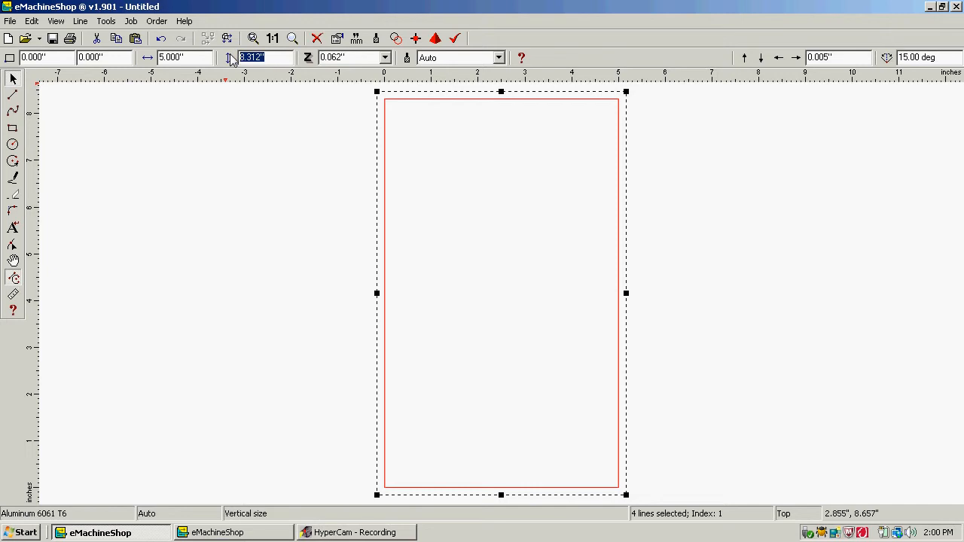
text(2.75)
key(Return)
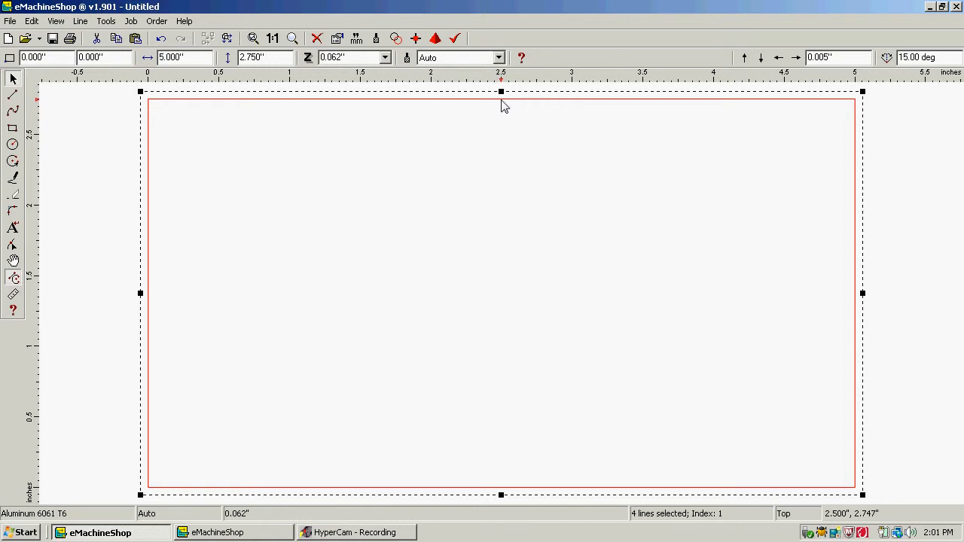
Draw a line about 1.78 inches long from the midpoint of the rectangle's upper edge down into the rectangle.
click(13, 95)
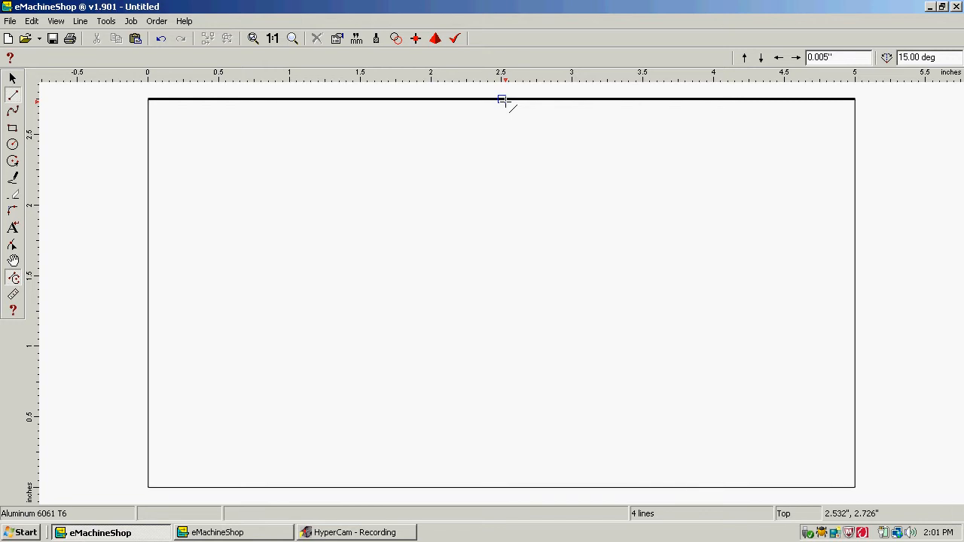
click(502, 99)
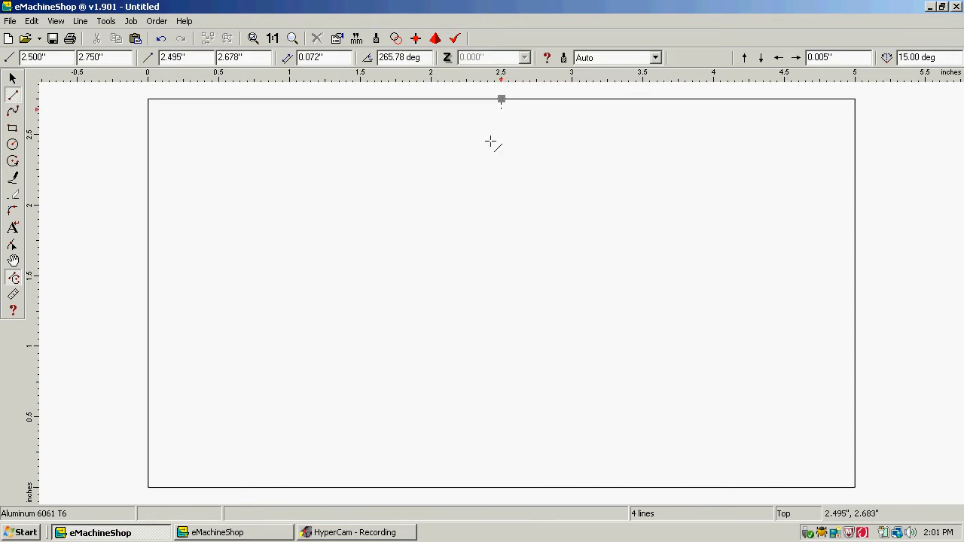
click(502, 351)
key(Escape)
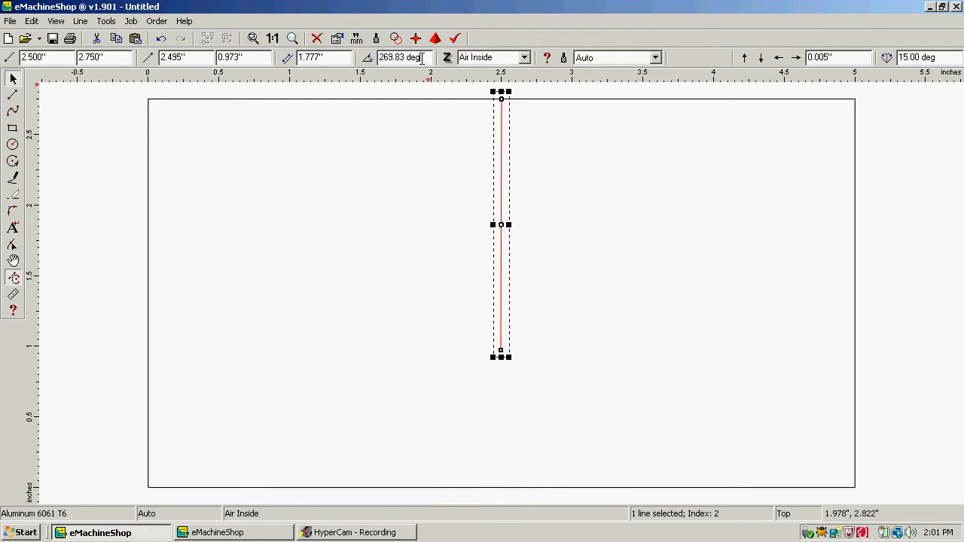
Set the line's angle to 270 degrees and its length to 2.0 inches.
drag(422, 58, 350, 55)
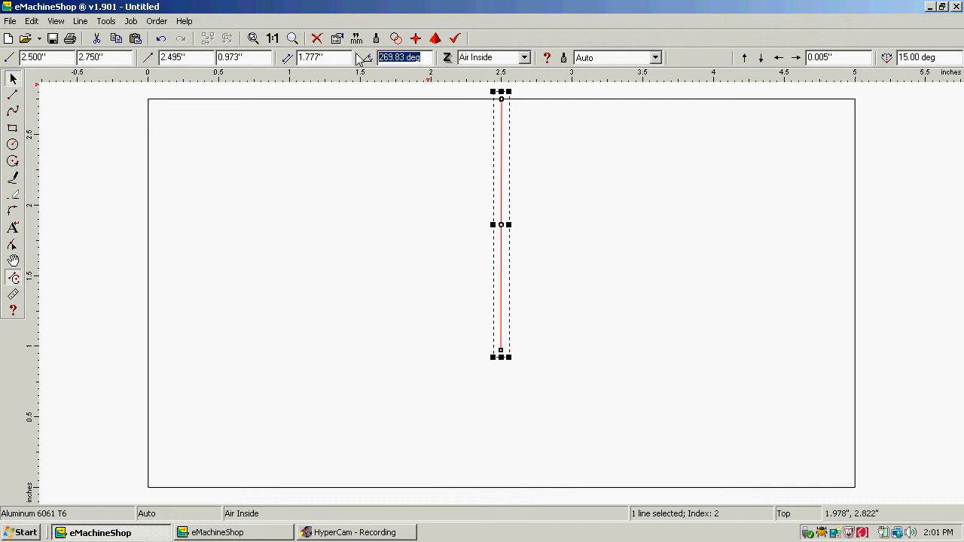
text(270)
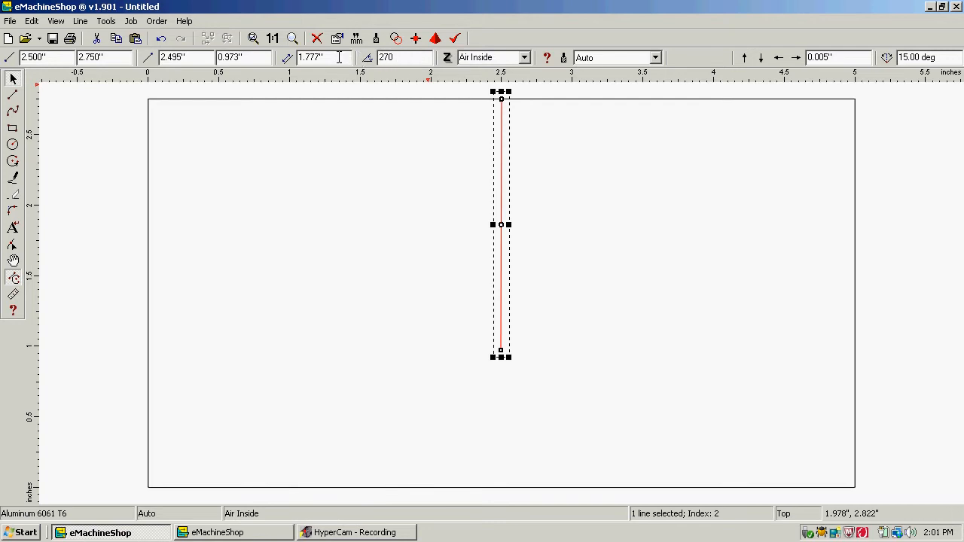
key(Return)
click(327, 57)
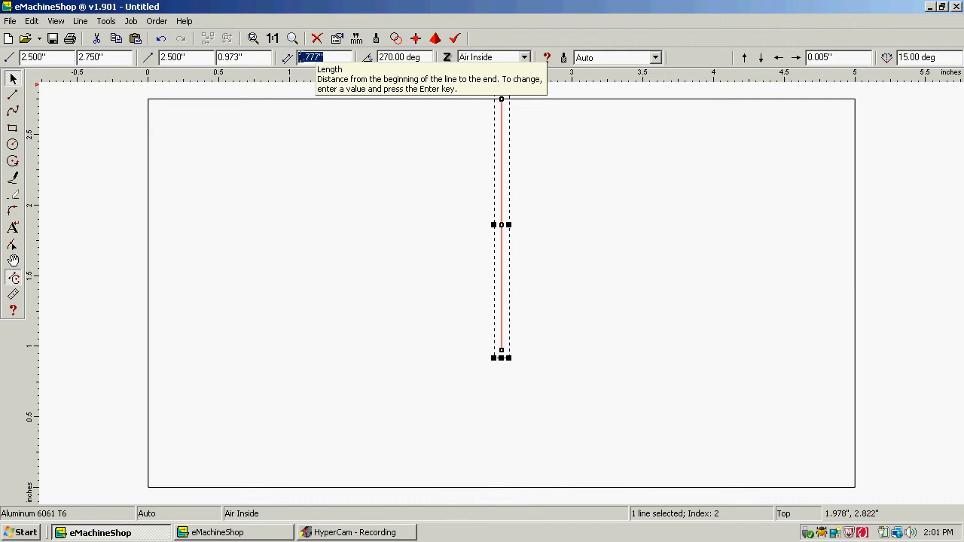
text(3)
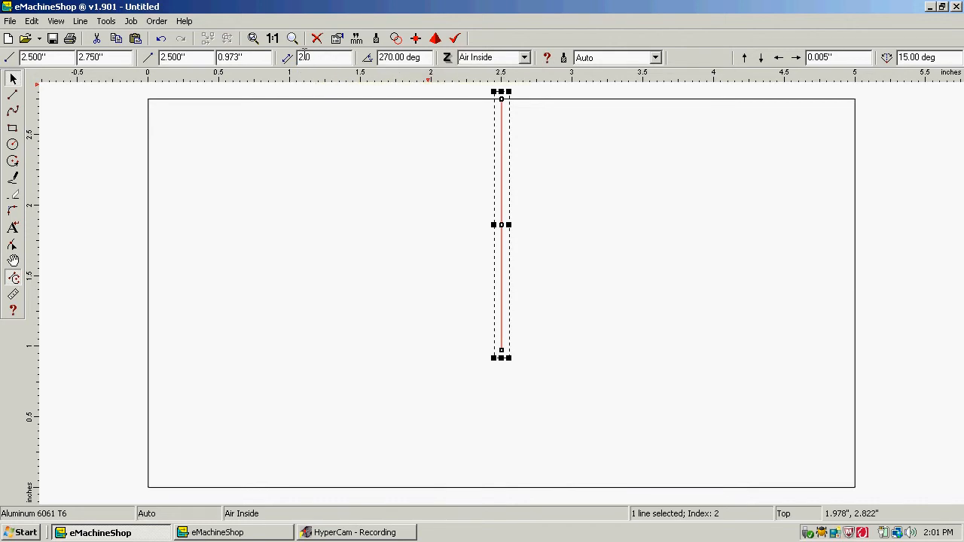
text(.0)
key(Return)
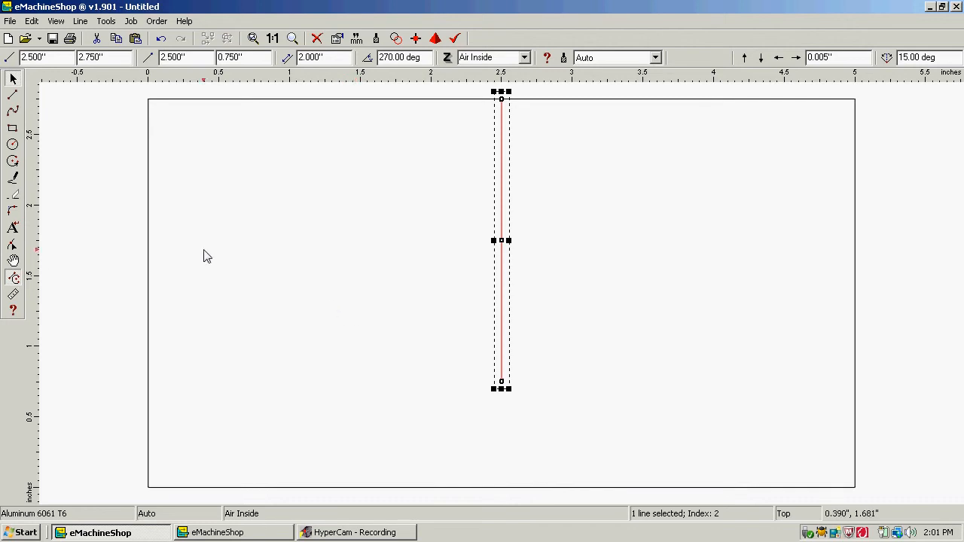
Draw a 0.750 inch diameter circle centred on the vertical line's lower end, and delete that line.
click(13, 145)
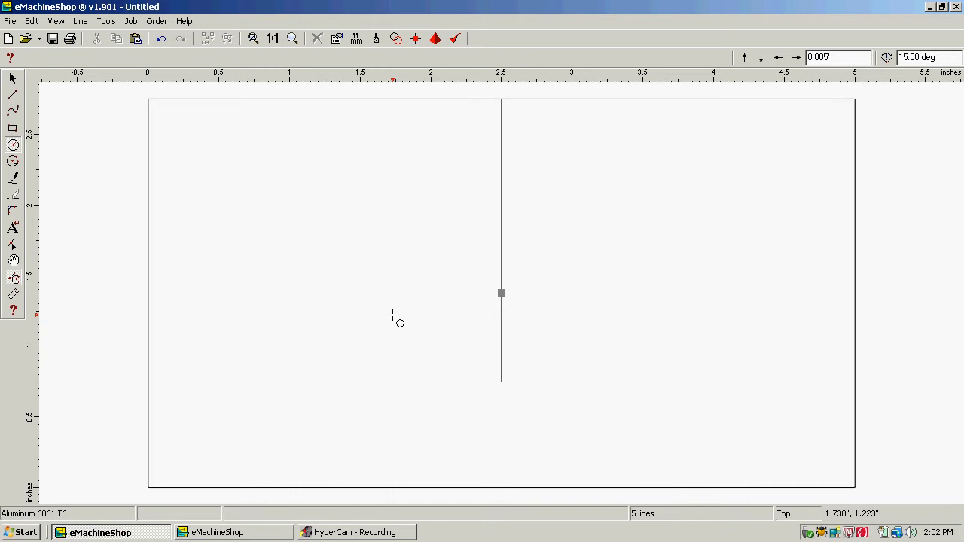
click(505, 386)
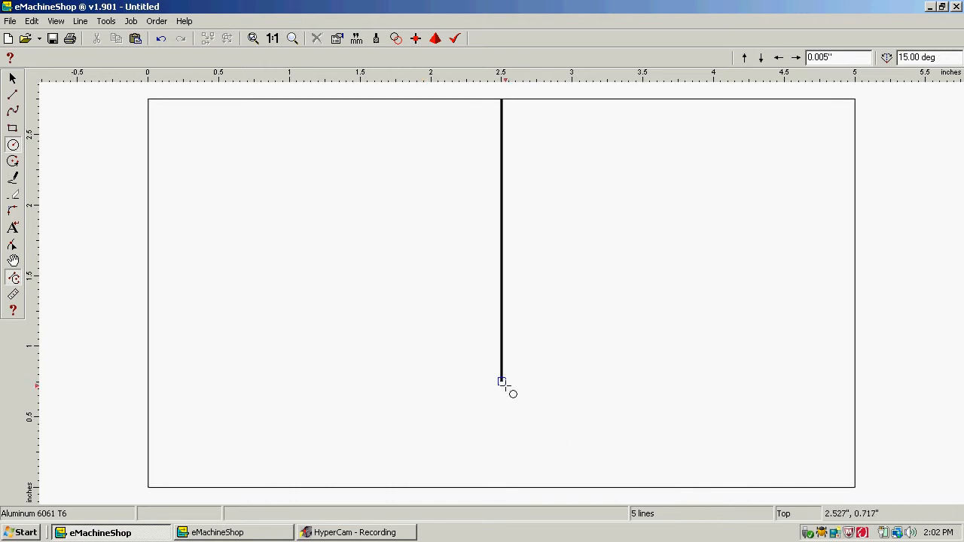
click(501, 383)
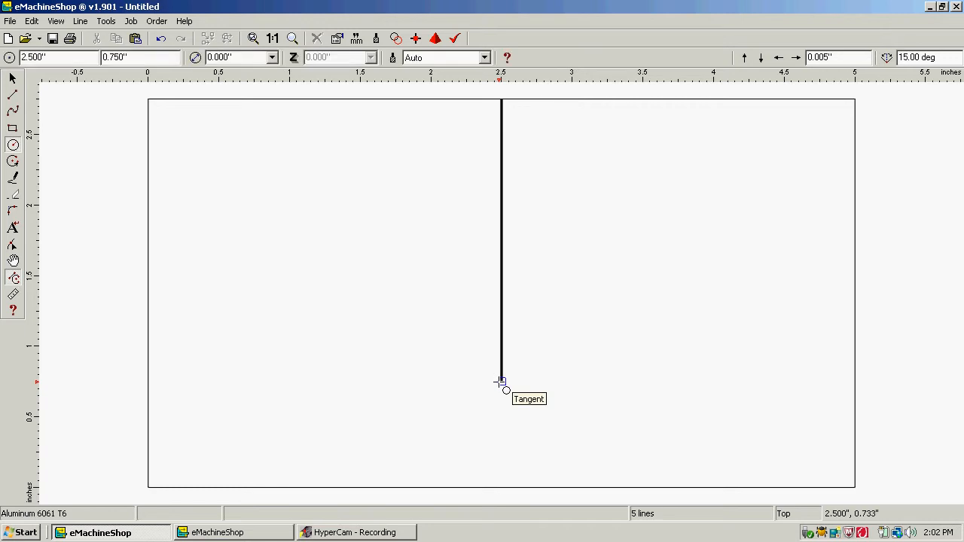
click(477, 343)
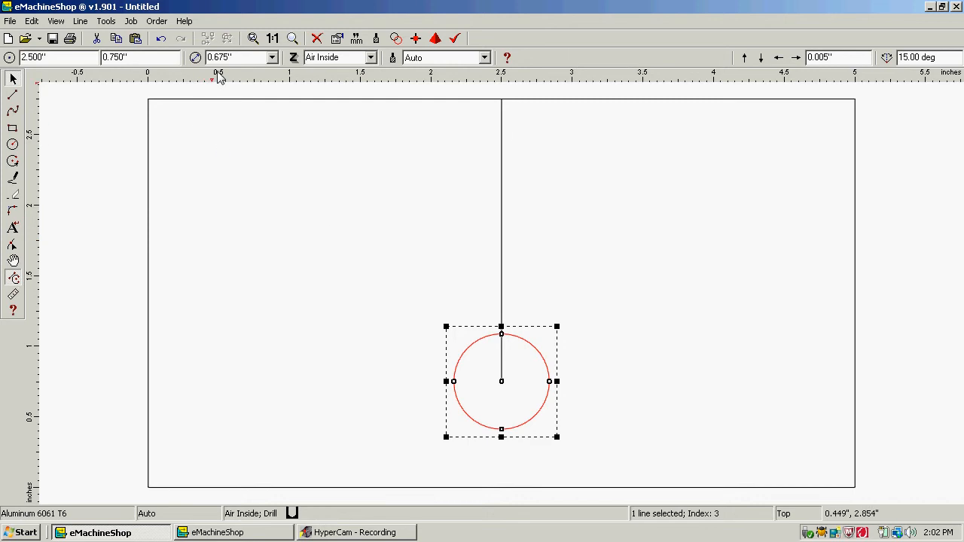
double_click(235, 59)
text(.)
key(Return)
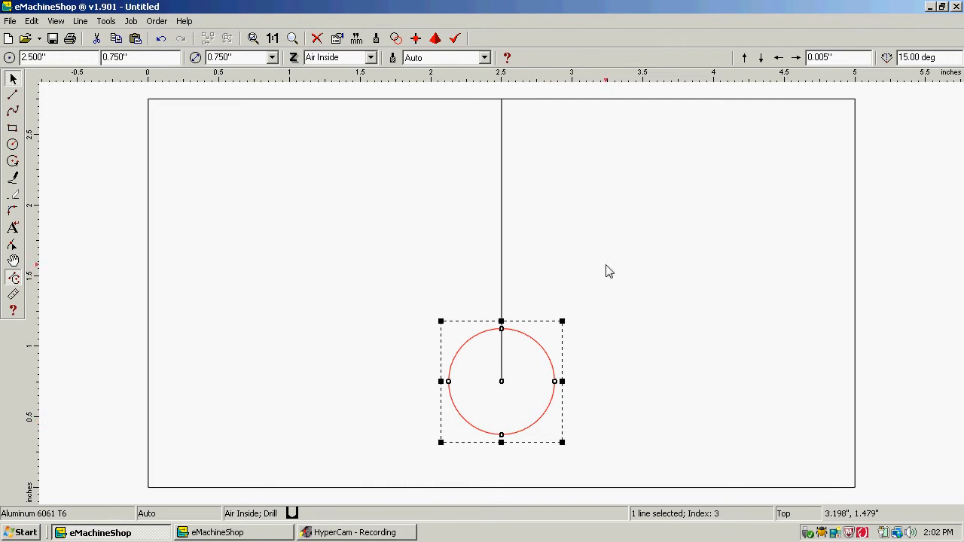
click(503, 219)
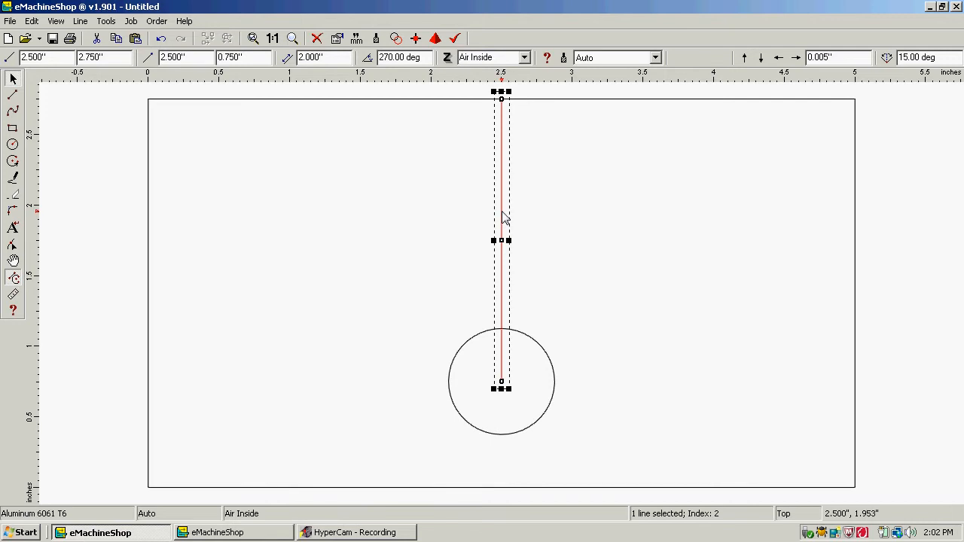
key(Delete)
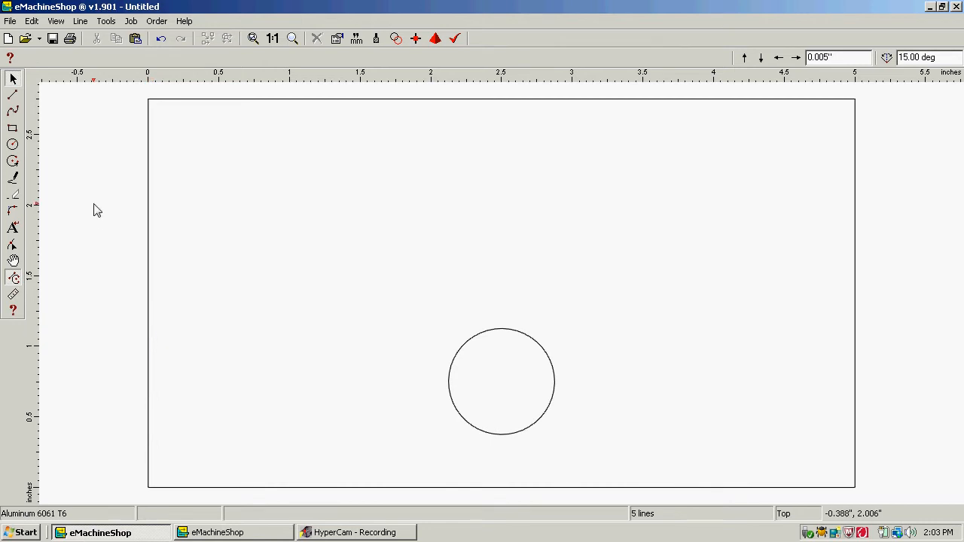
Draw a second rectangle 5 inches wide by 2 inches high and align its upper edge and sides with the outline rectangle.
click(14, 130)
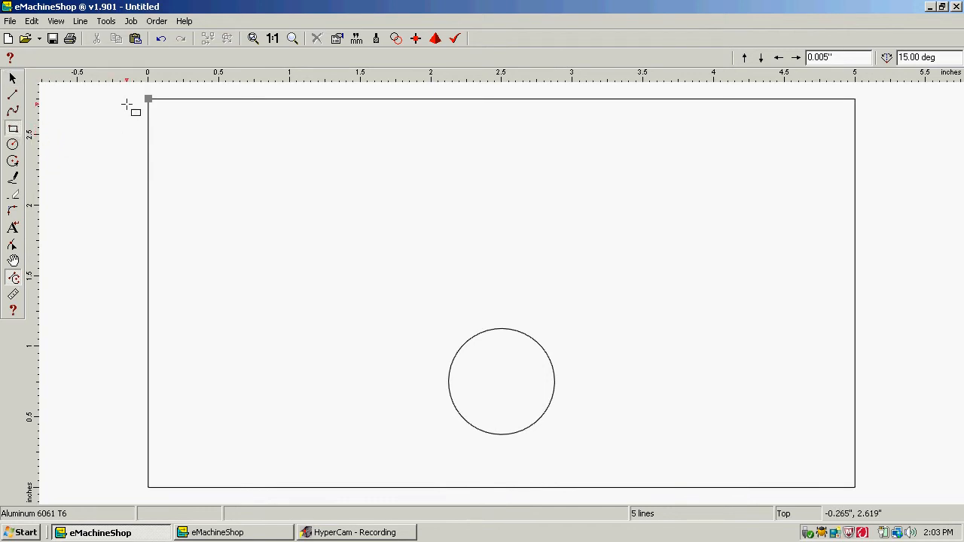
drag(238, 177, 676, 385)
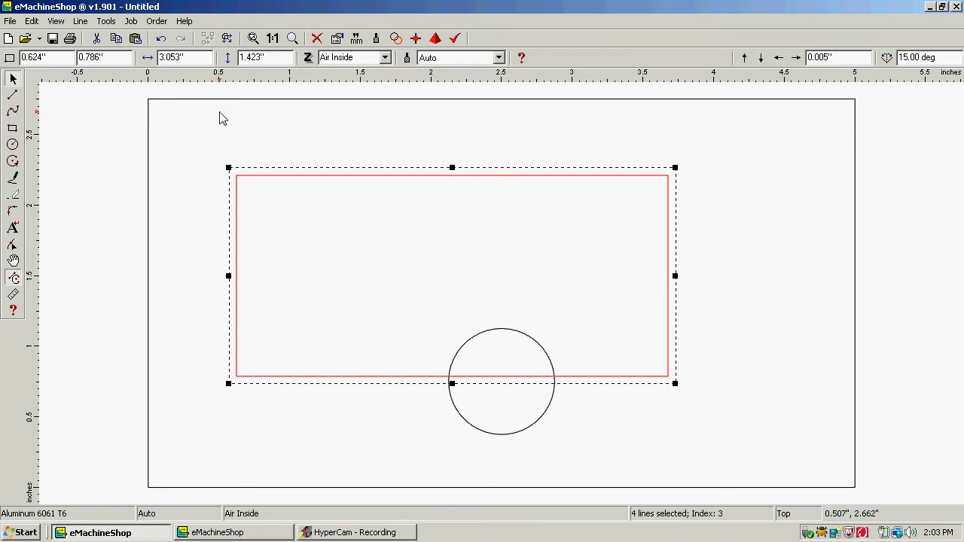
drag(186, 58, 157, 63)
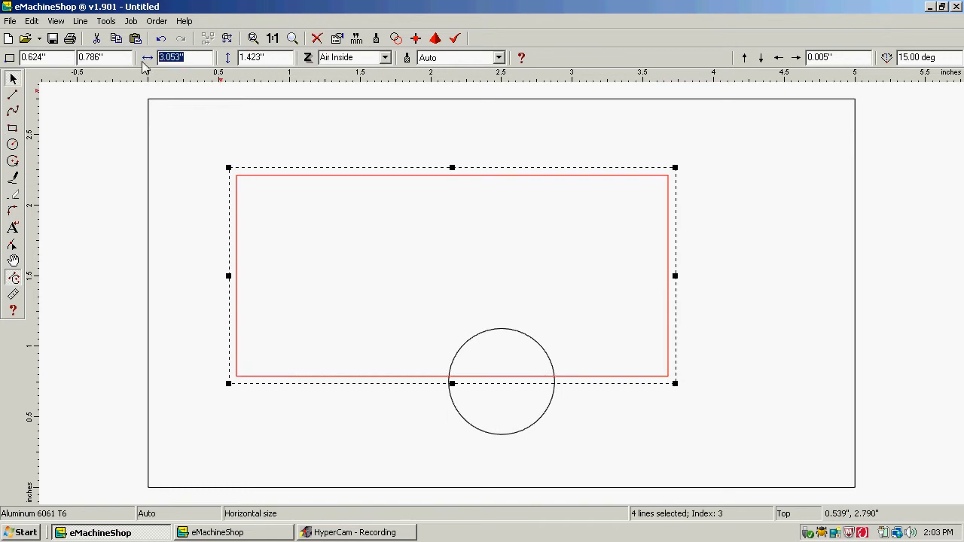
text(5)
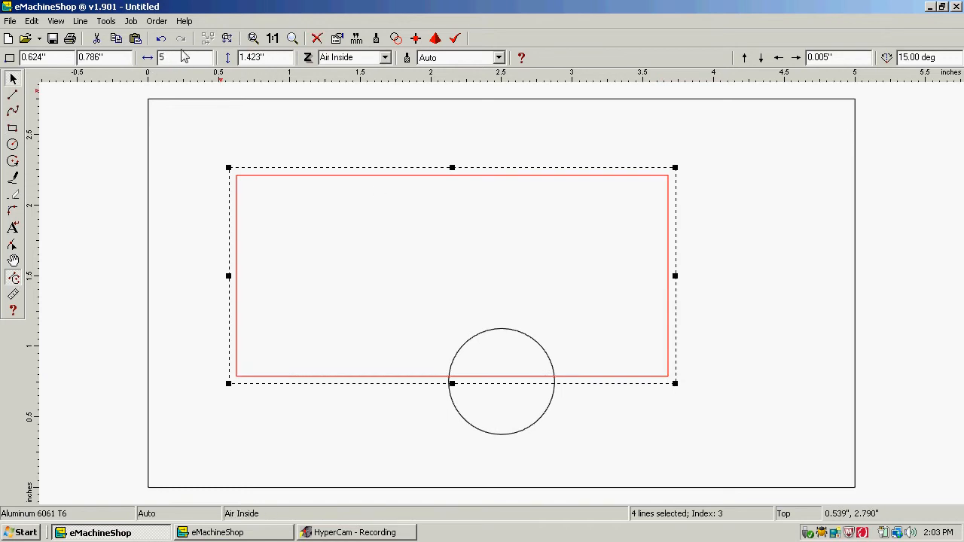
key(Tab)
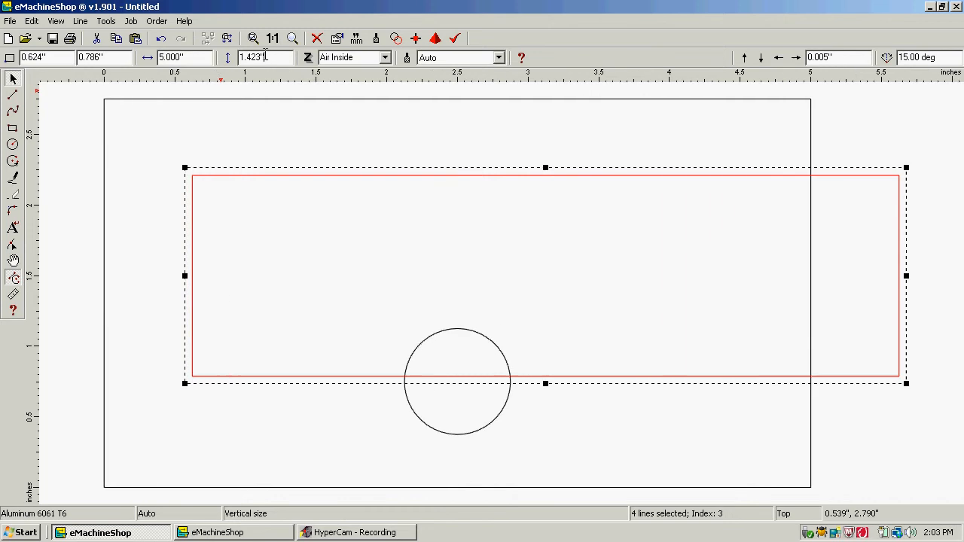
text(2)
key(Return)
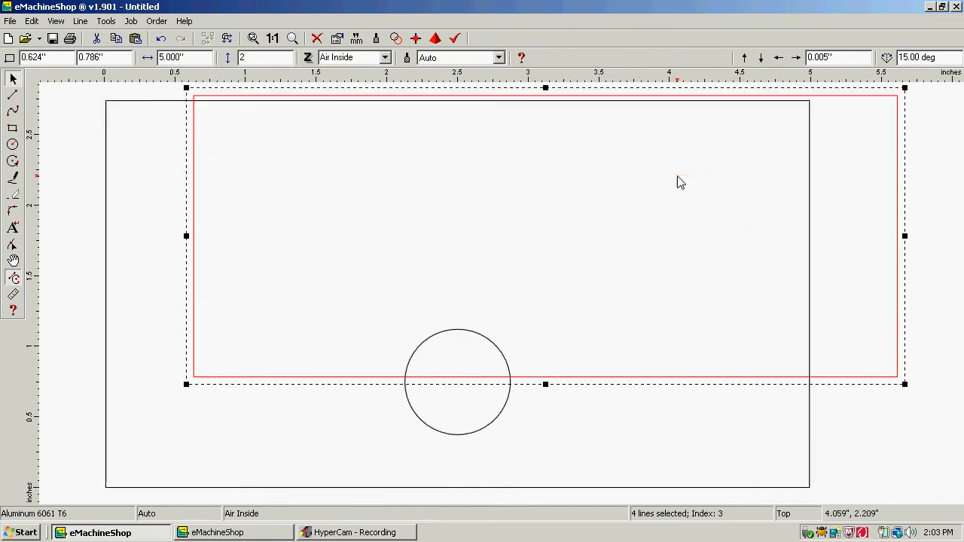
drag(678, 176, 416, 173)
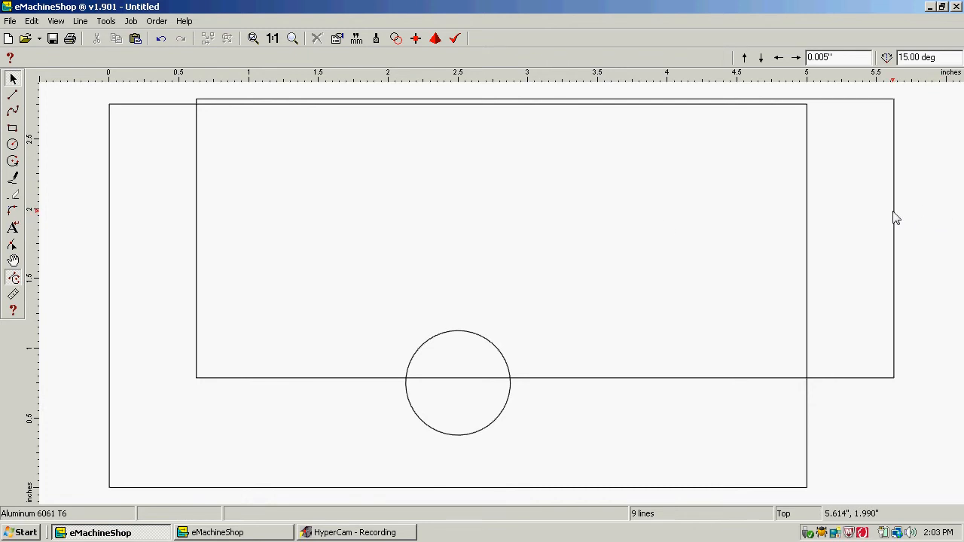
mouse_move(897, 218)
mouse_down()
mouse_move(788, 217)
mouse_move(799, 218)
mouse_up()
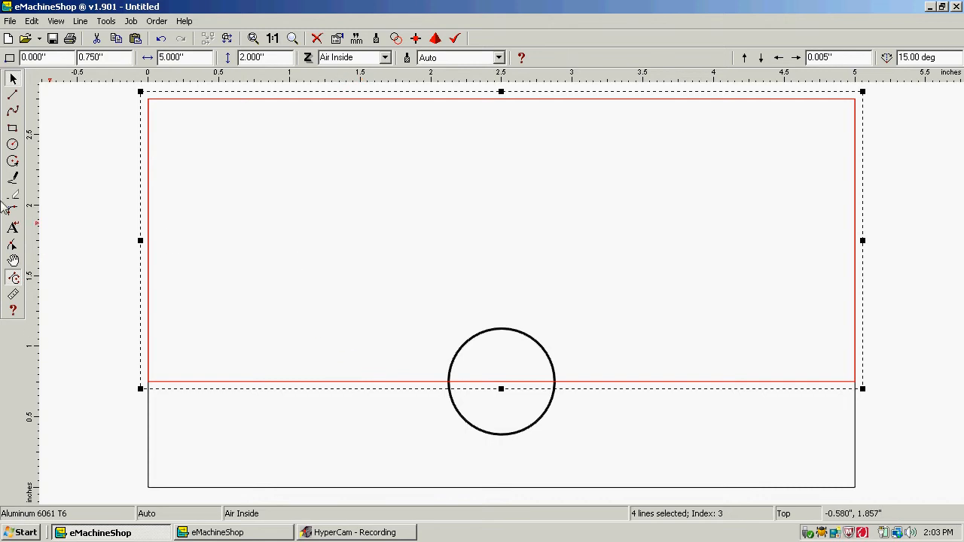
Draw a rectangle 2.5 inches wide and about 1.19 inches high, and centre it on the outline rectangle's lower edge.
click(12, 129)
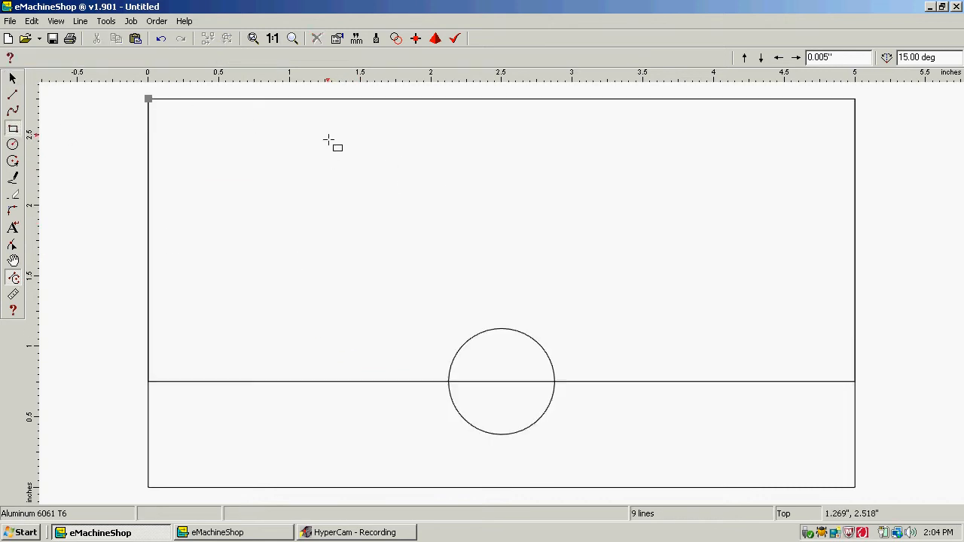
drag(330, 154, 551, 329)
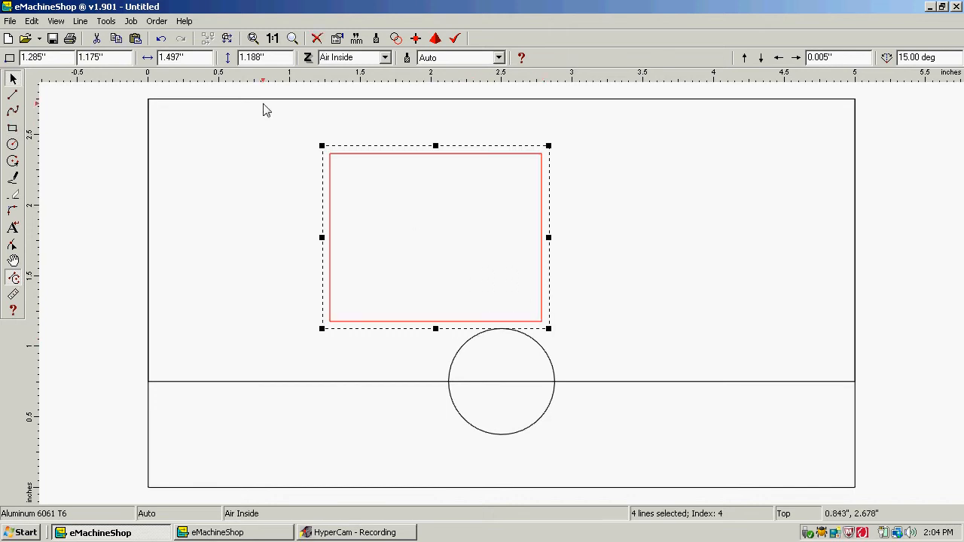
double_click(195, 57)
text(2.5)
key(Return)
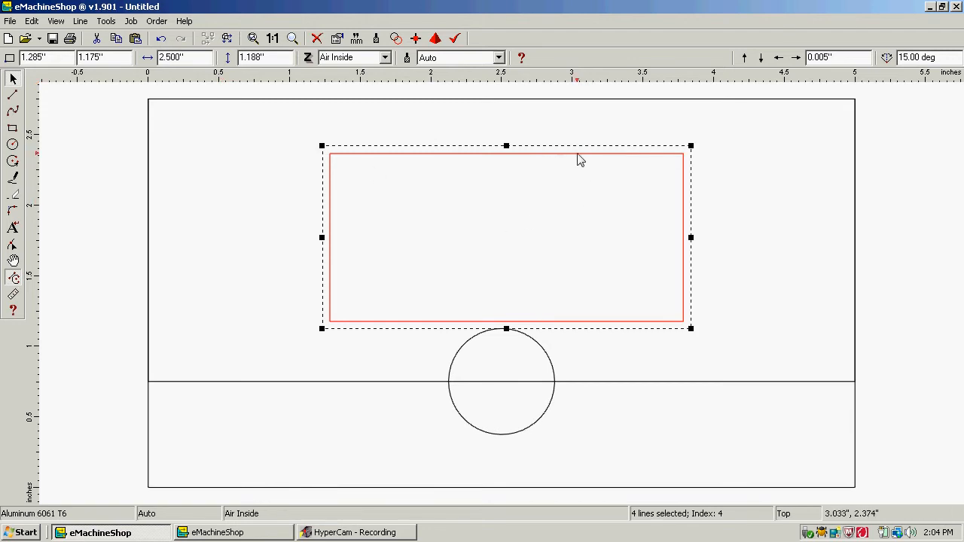
drag(580, 159, 575, 316)
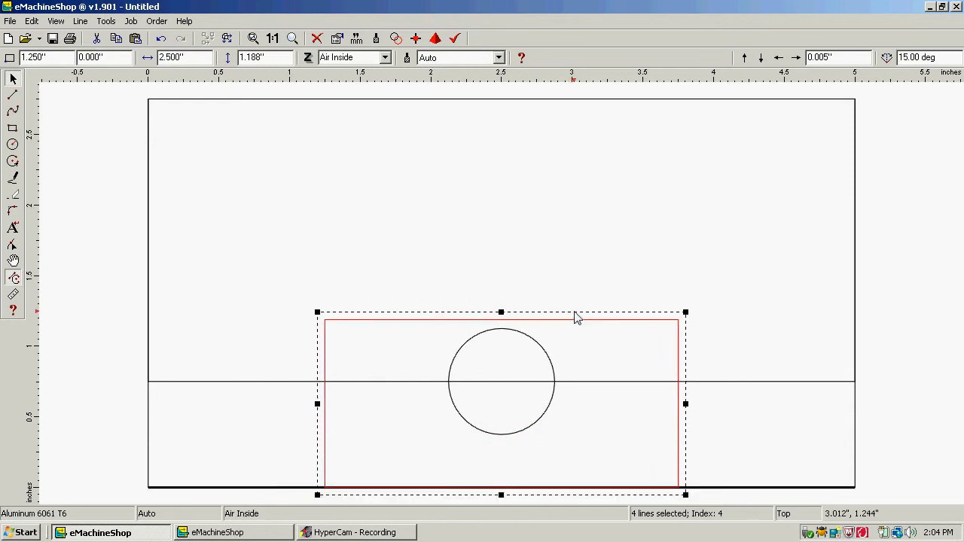
click(605, 194)
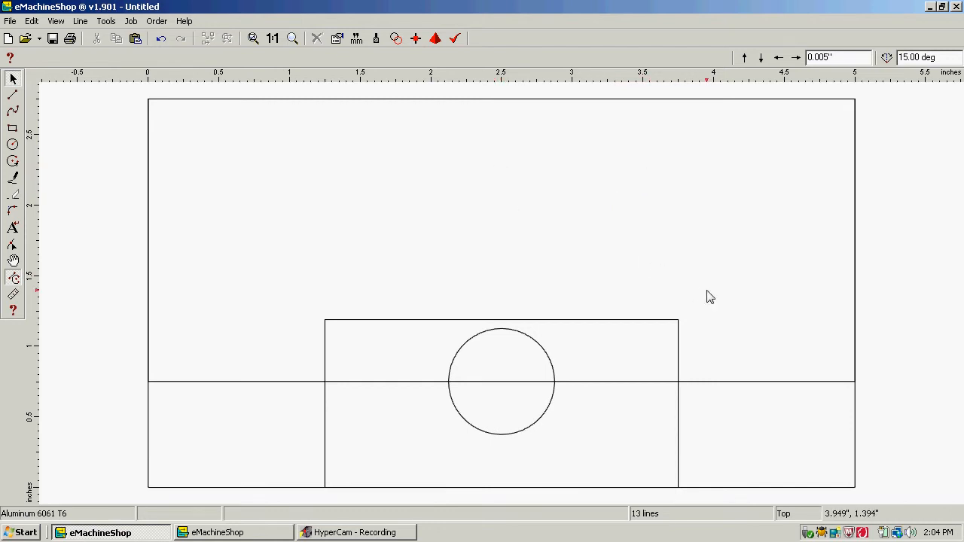
Delete the 5 by 2.75 inch outline rectangle and intersect the two remaining rectangles, leaving the circle out of the selection.
click(856, 430)
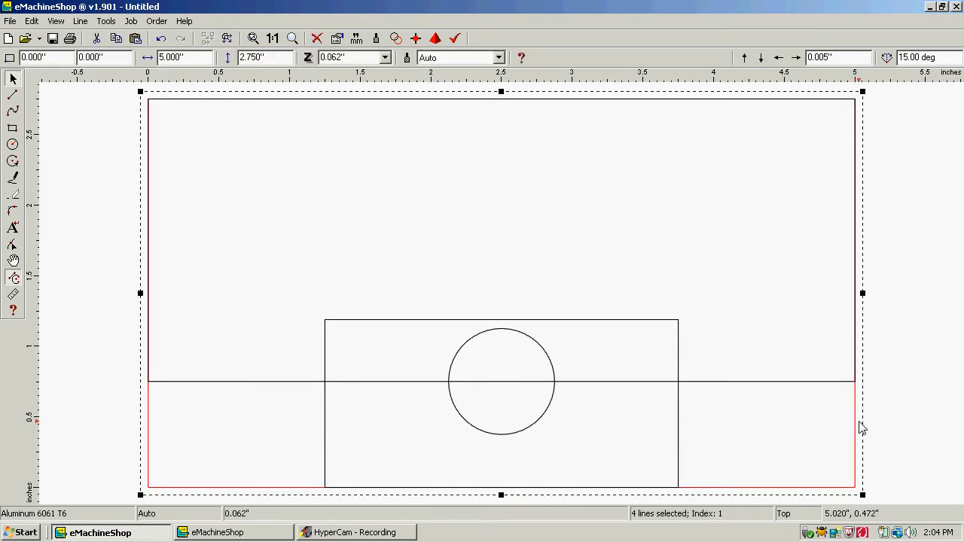
click(865, 426)
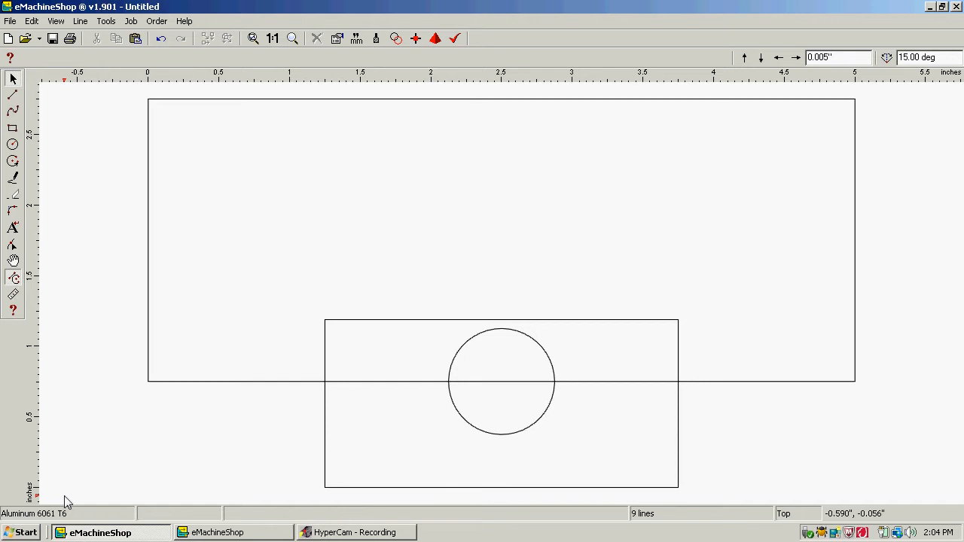
drag(74, 488, 911, 93)
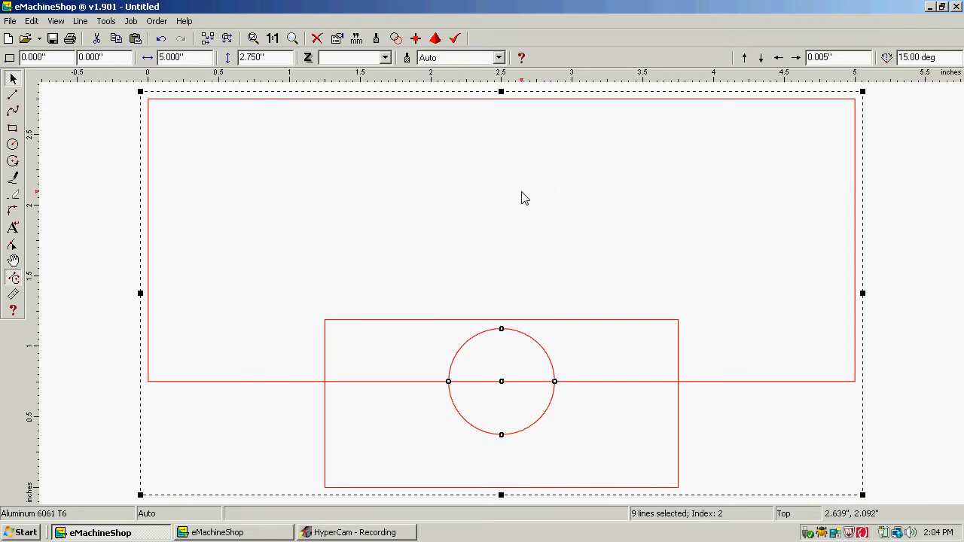
shift+click(537, 425)
click(81, 21)
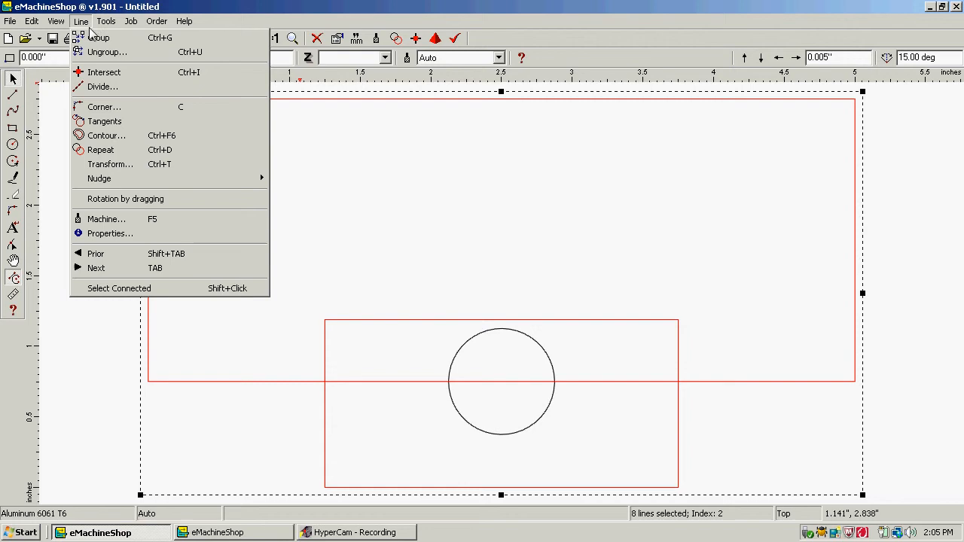
click(111, 76)
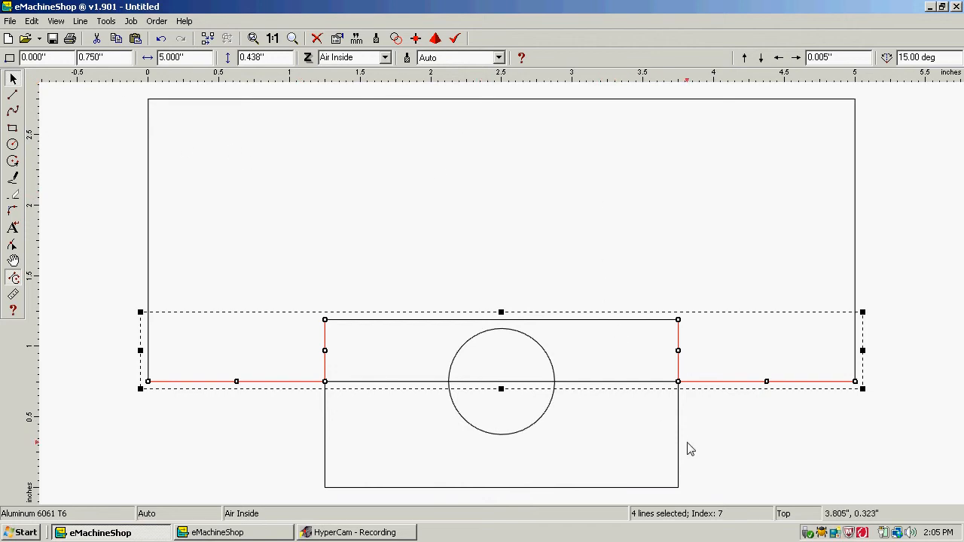
click(735, 437)
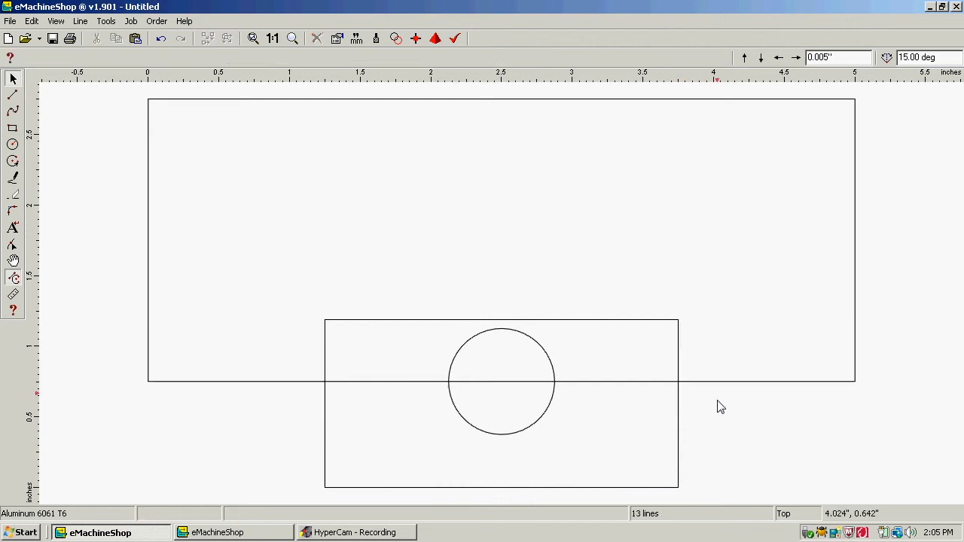
Delete the segments where the two rectangles overlap, leaving a single T-shaped outline around the circle.
click(679, 343)
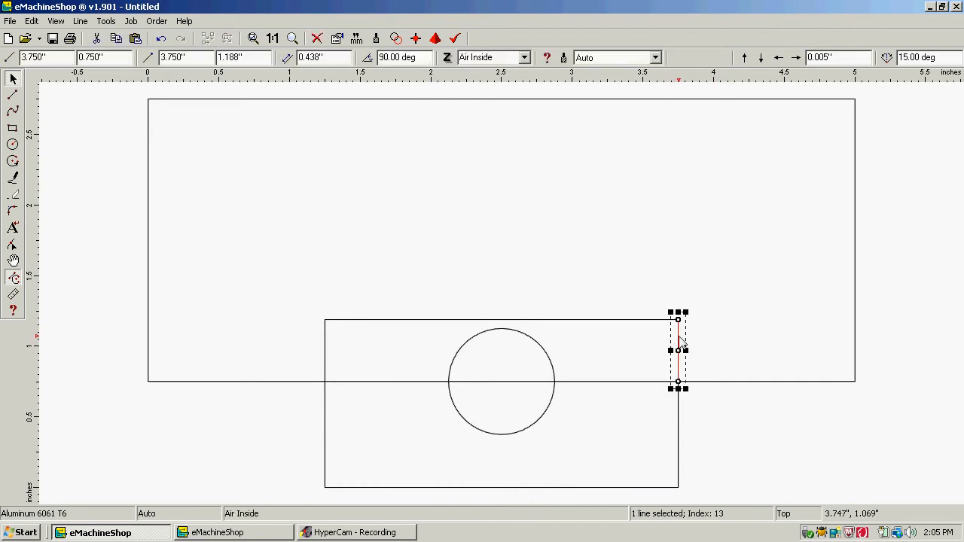
click(677, 343)
click(654, 324)
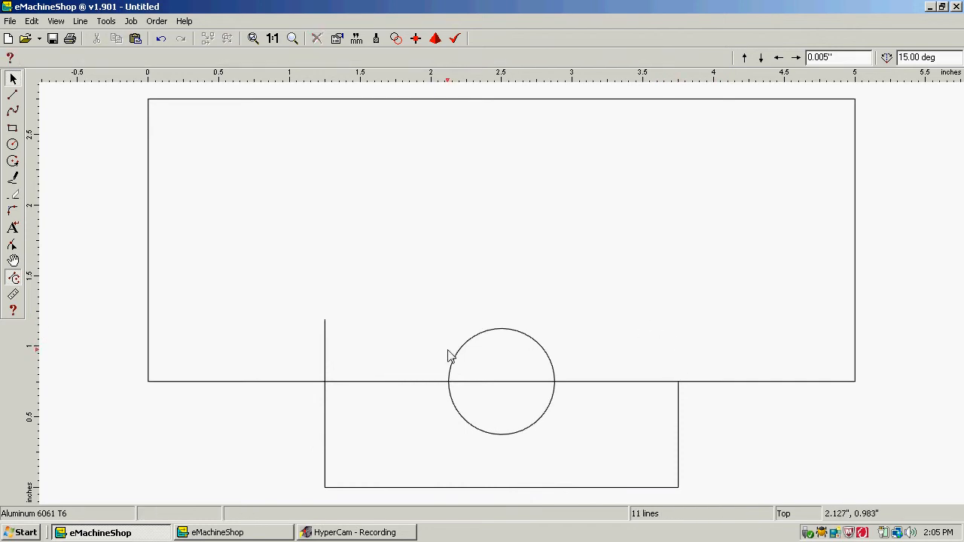
click(327, 355)
click(369, 382)
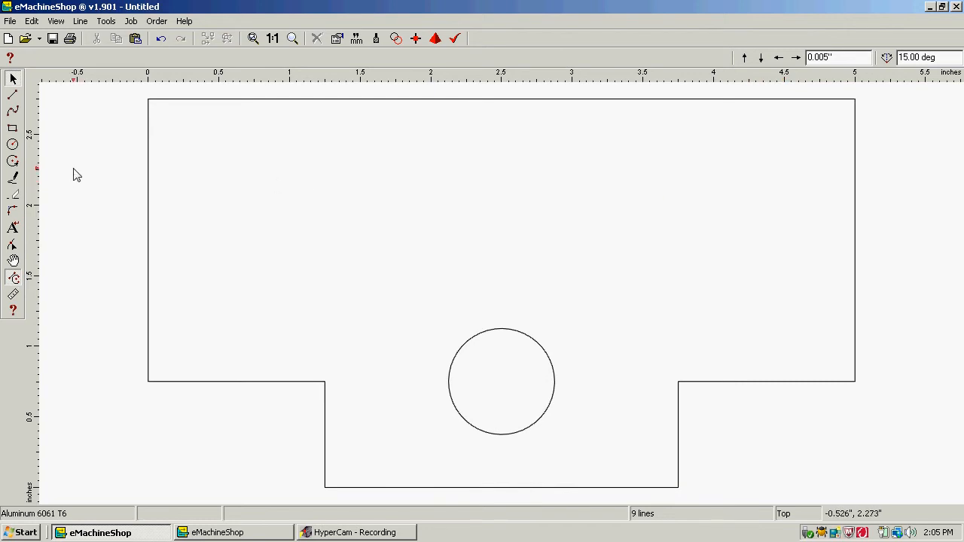
Draw a rectangle 4 inches wide by 1 inch high and centre it against the T-shaped outline's upper edge.
click(12, 128)
drag(269, 148, 685, 267)
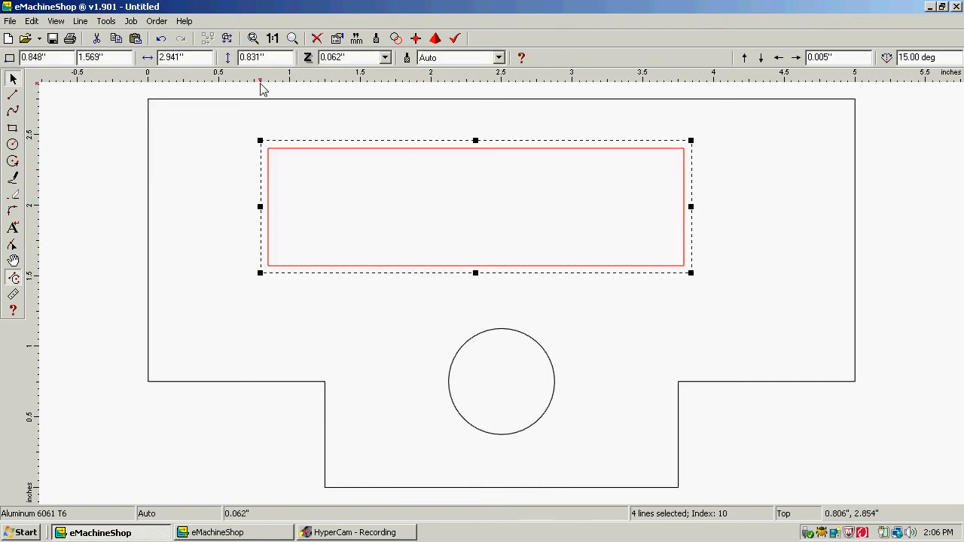
click(187, 57)
text(4)
click(269, 56)
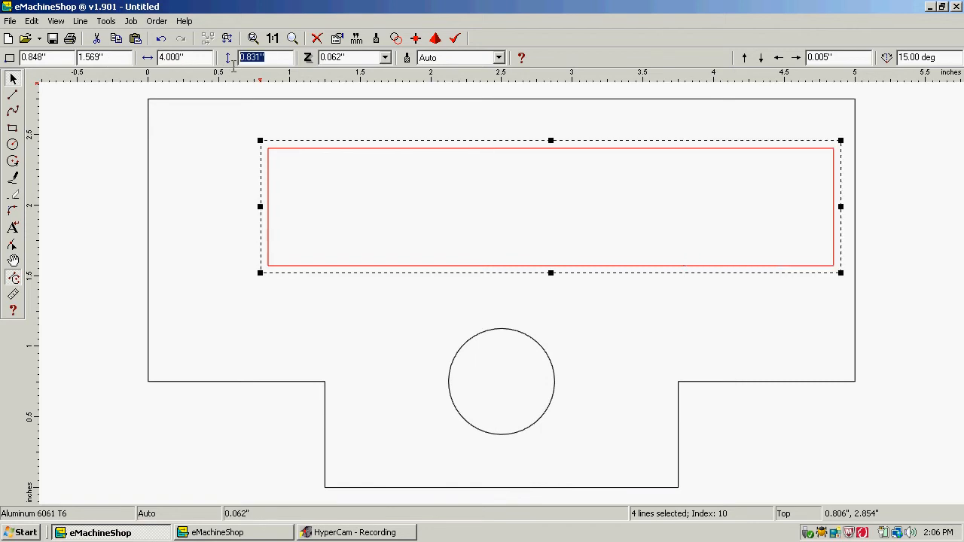
text(1)
key(Return)
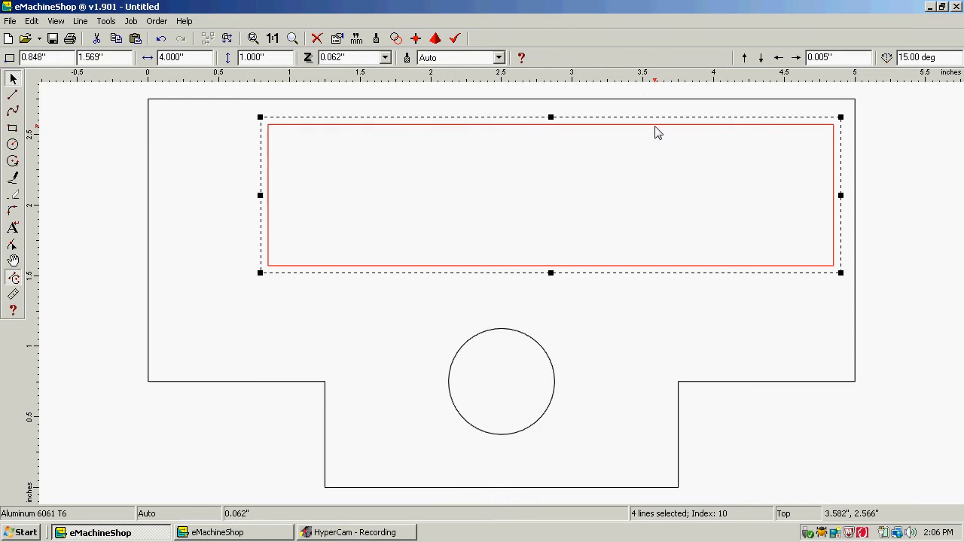
mouse_move(657, 131)
mouse_down()
mouse_move(607, 122)
mouse_move(603, 101)
mouse_up()
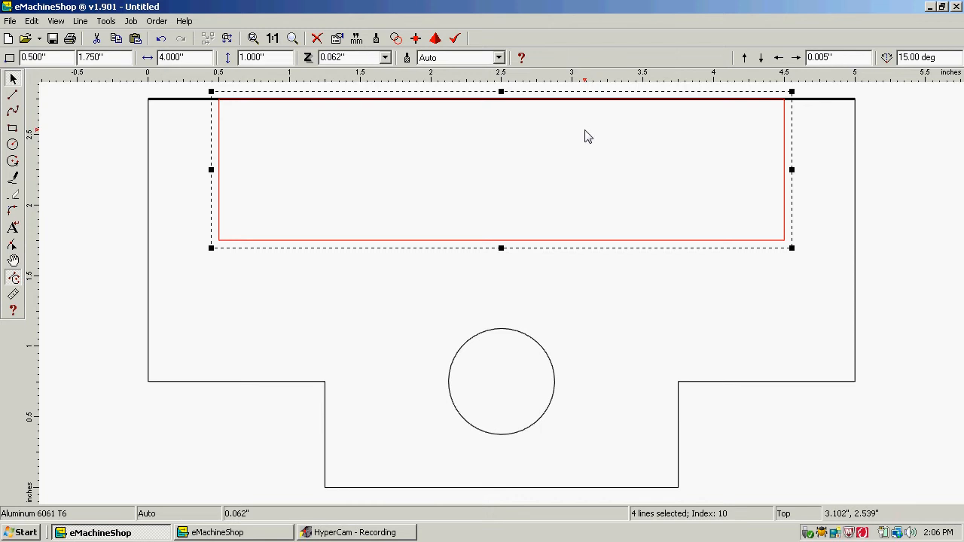
click(95, 181)
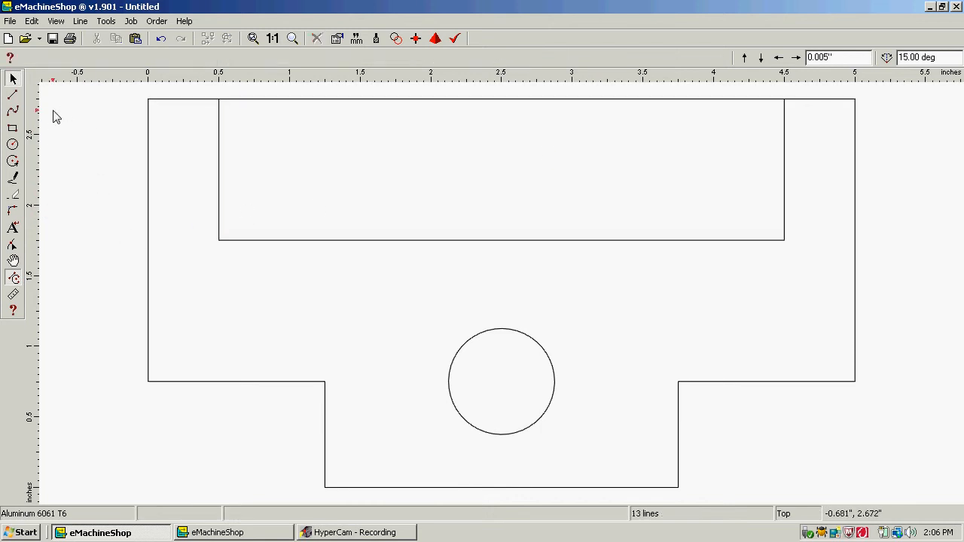
Draw a 0.4 inch diameter circle inside the 4 by 1 inch rectangle, near its left end.
click(12, 144)
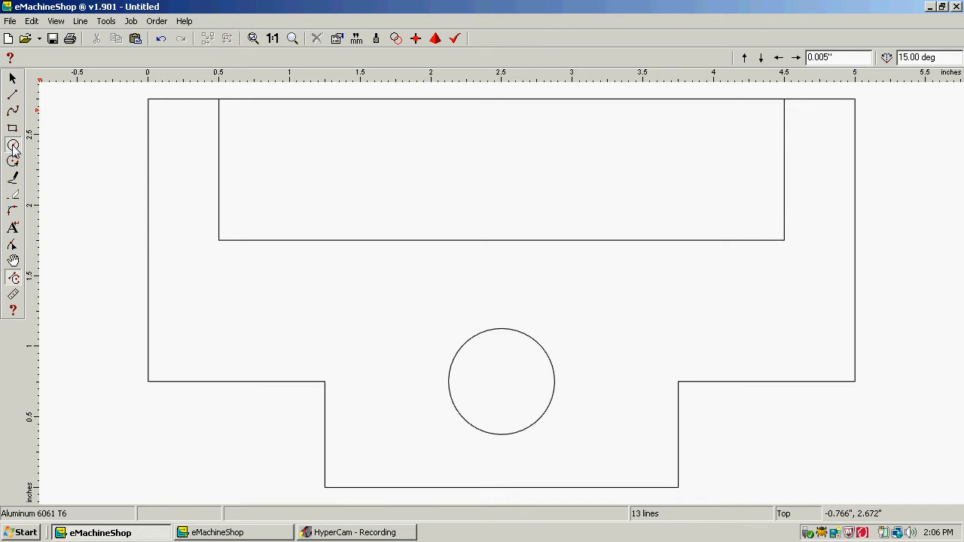
click(329, 167)
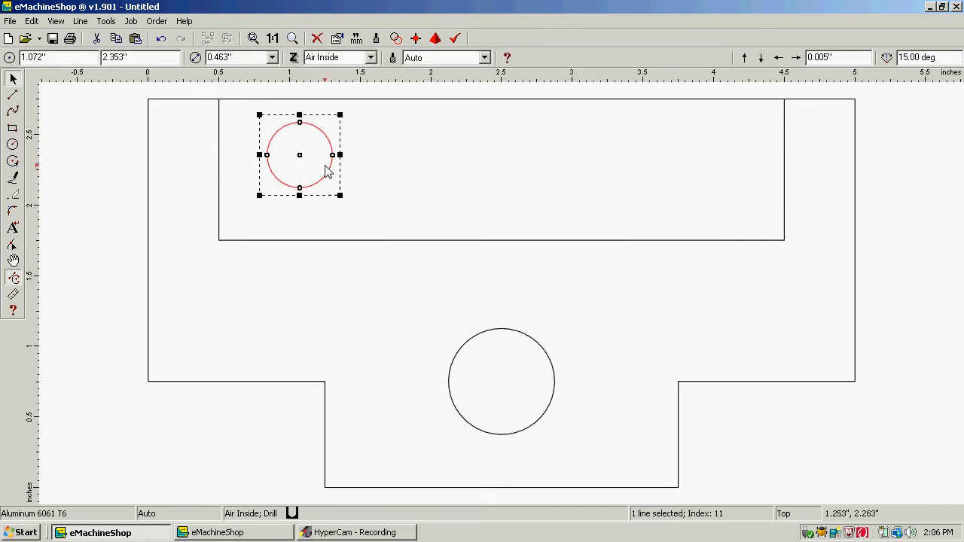
double_click(232, 58)
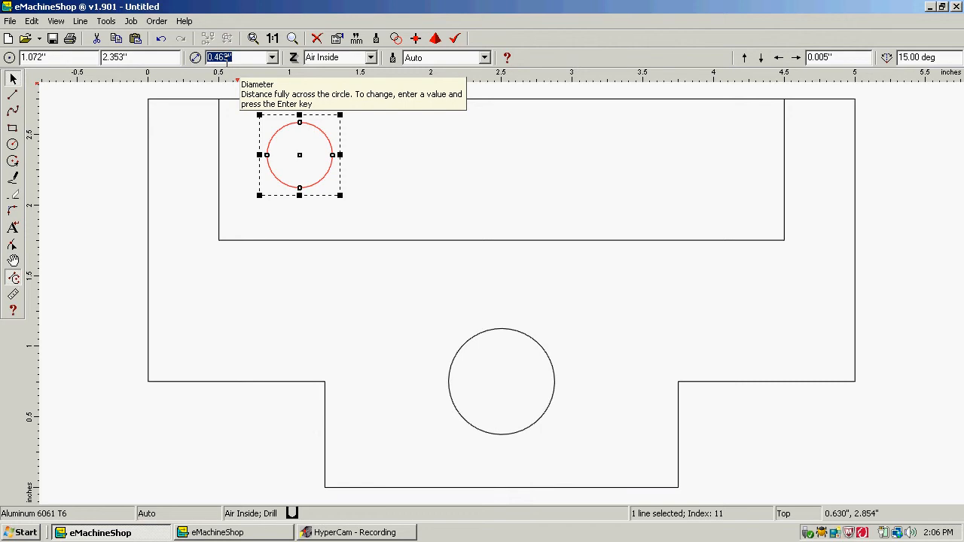
text(.4)
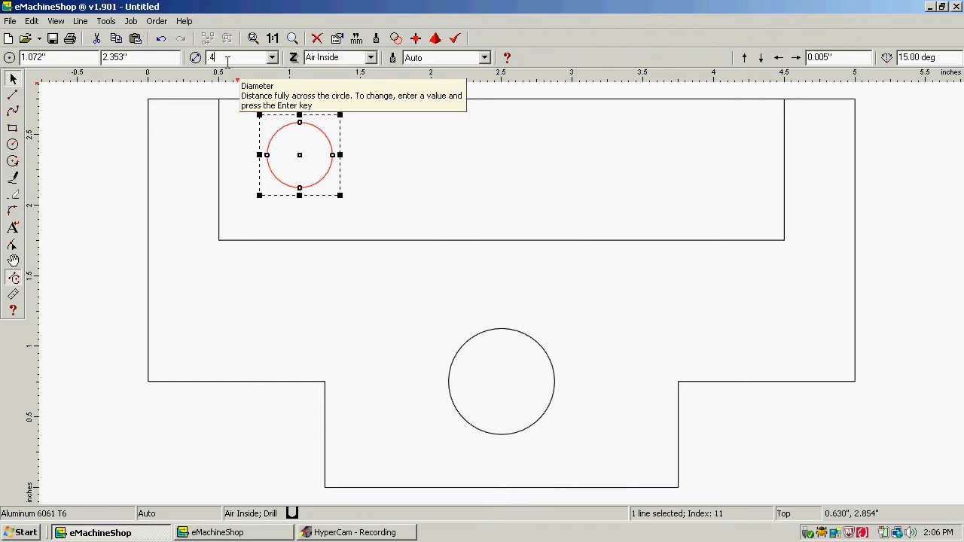
key(Return)
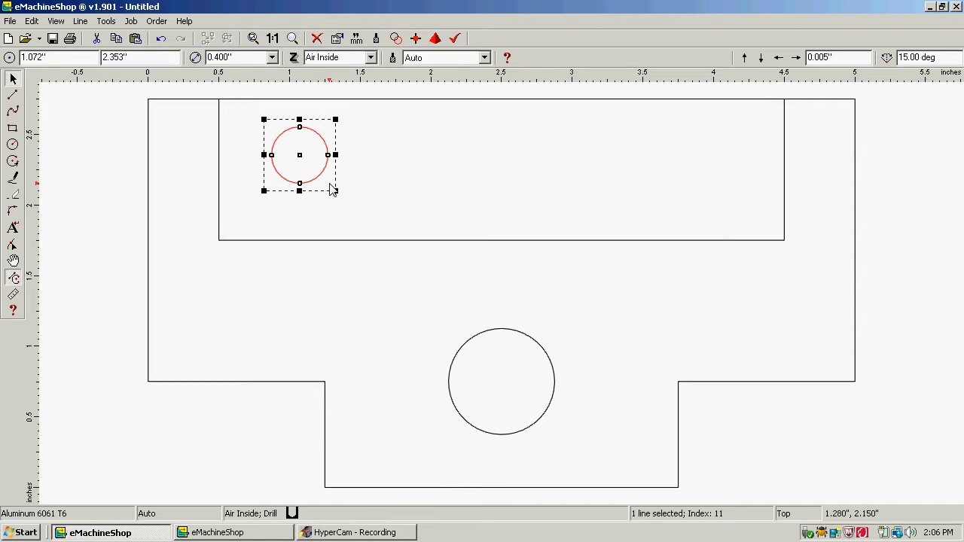
Centre the 0.4 inch circle and a duplicate of it on the 4 by 1 inch rectangle's lower corners, and delete that rectangle.
key(Up)
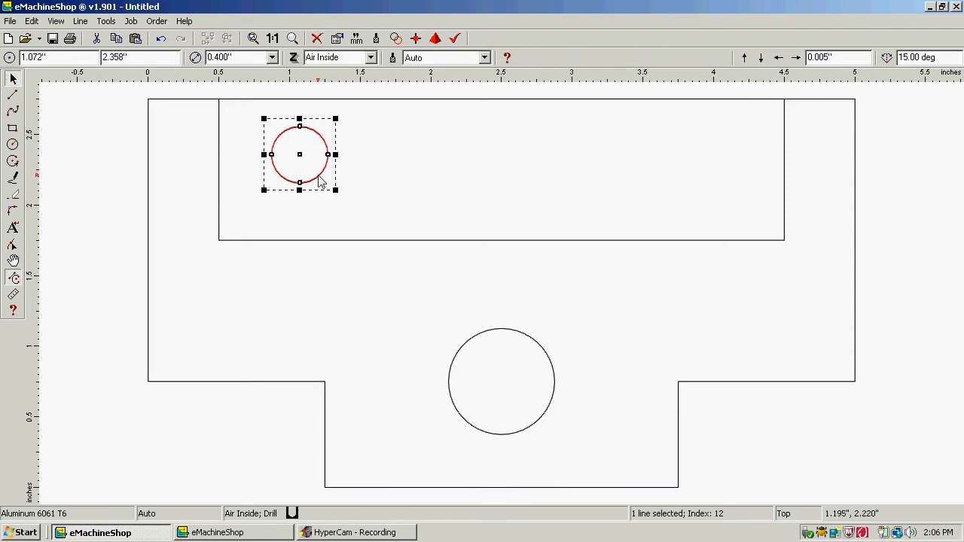
drag(321, 181, 810, 260)
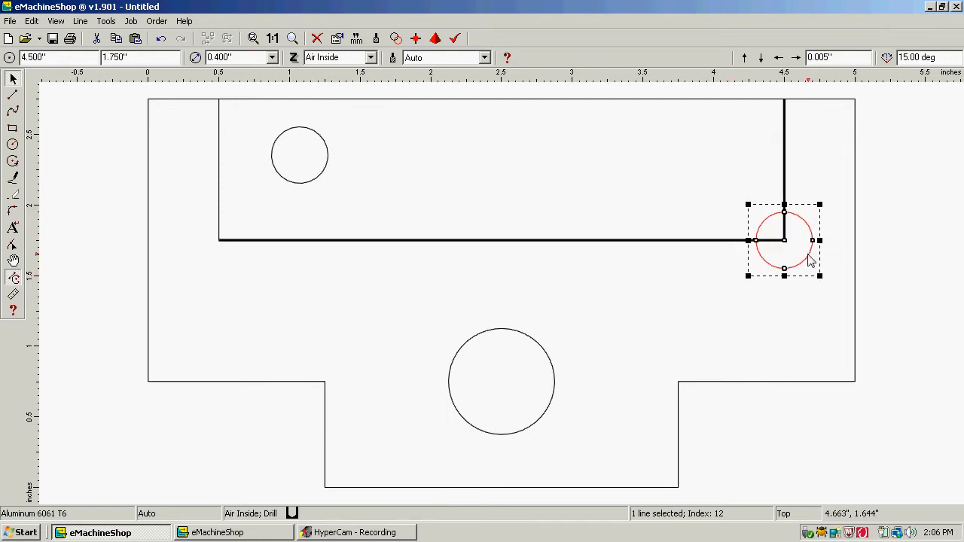
click(316, 185)
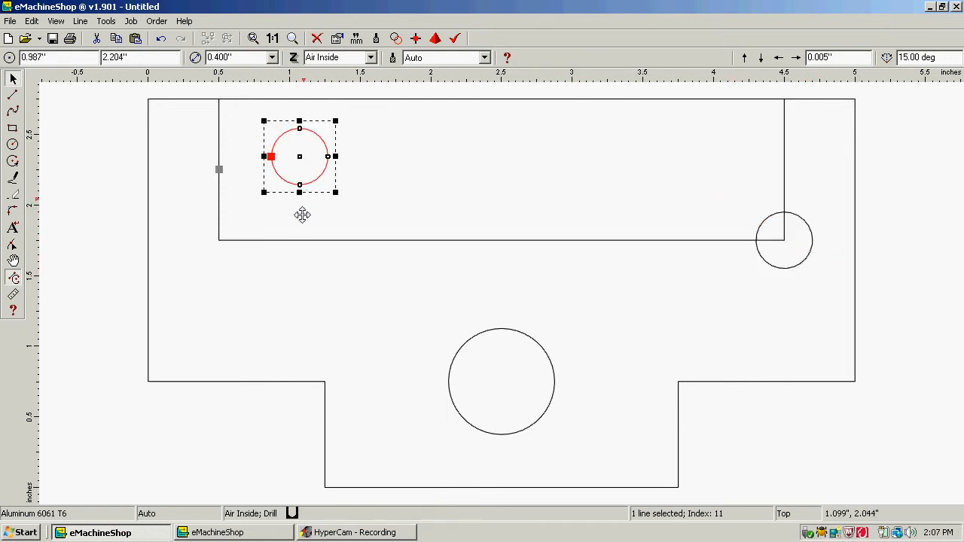
drag(302, 216, 245, 266)
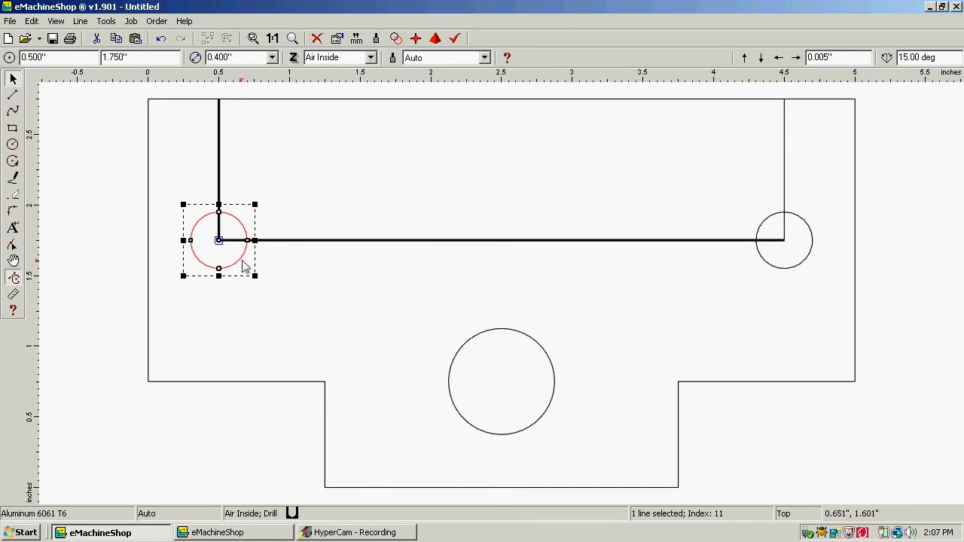
click(494, 242)
key(Delete)
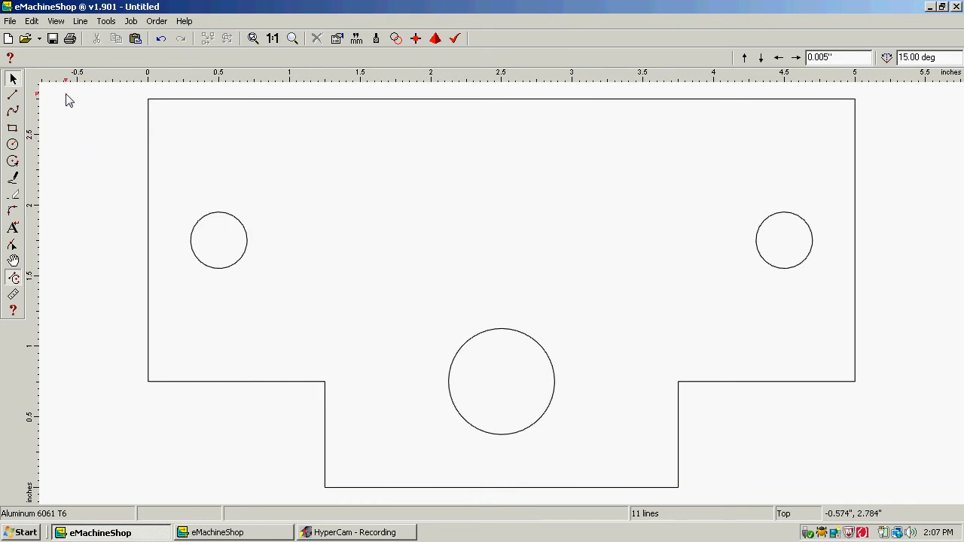
Save the drawing under the file name "x axis mount" in the tom folder.
click(11, 22)
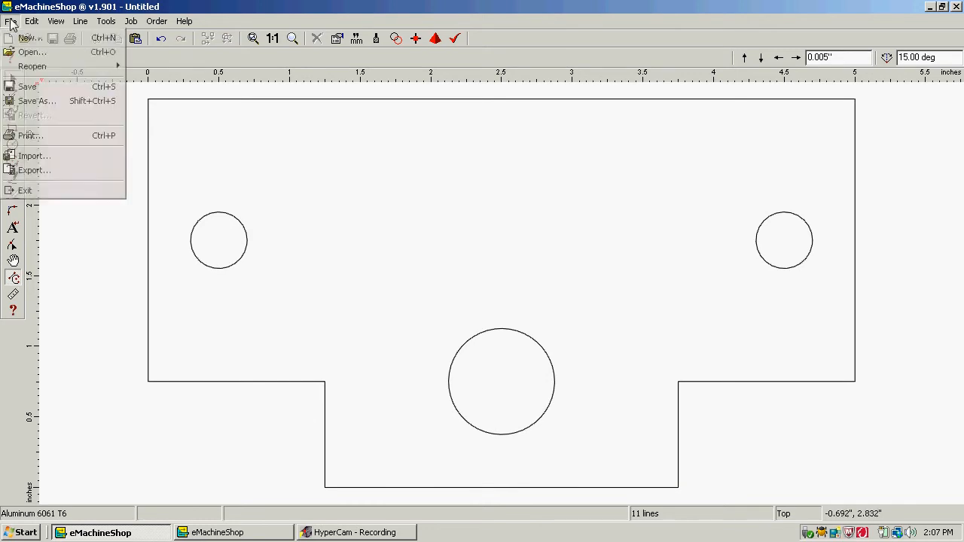
click(57, 104)
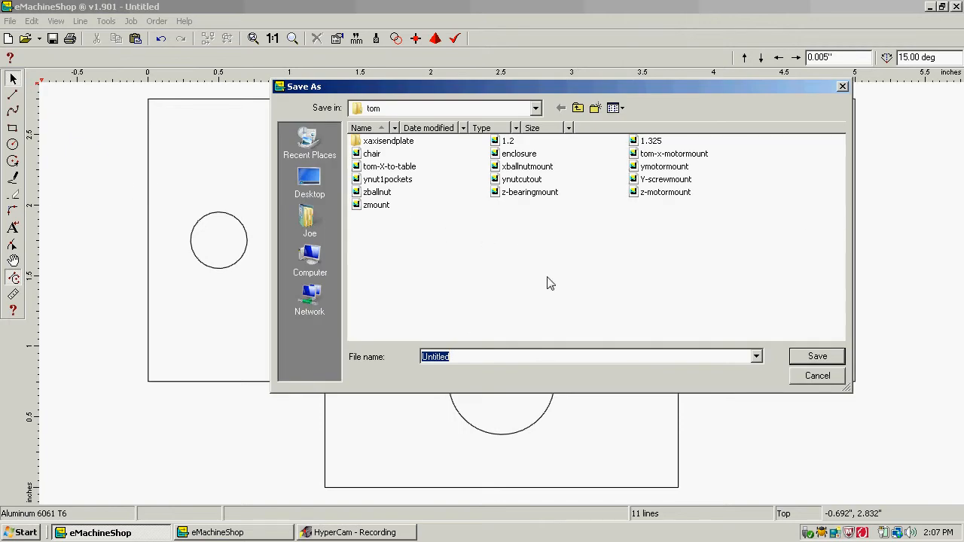
text(x axis mount)
click(817, 357)
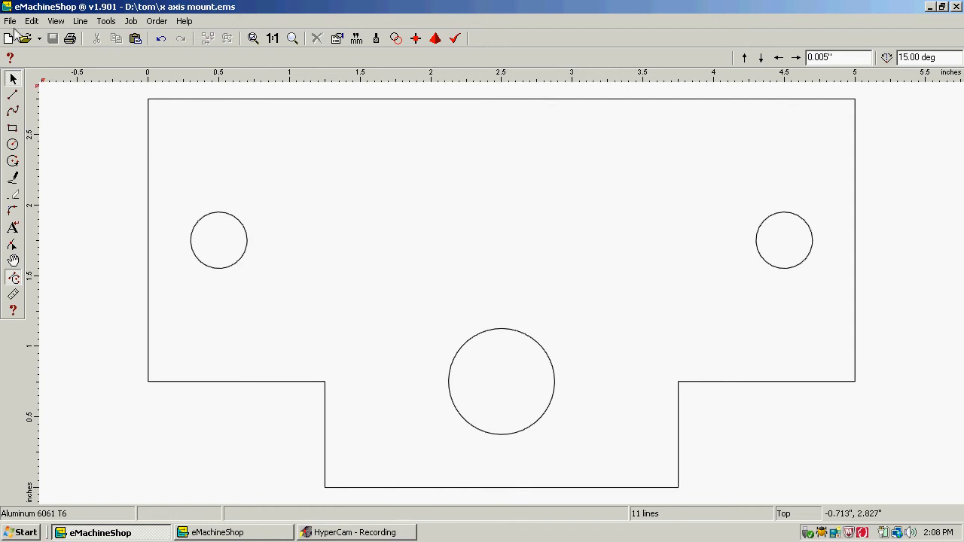
Create a new design from the Blank design option.
click(11, 21)
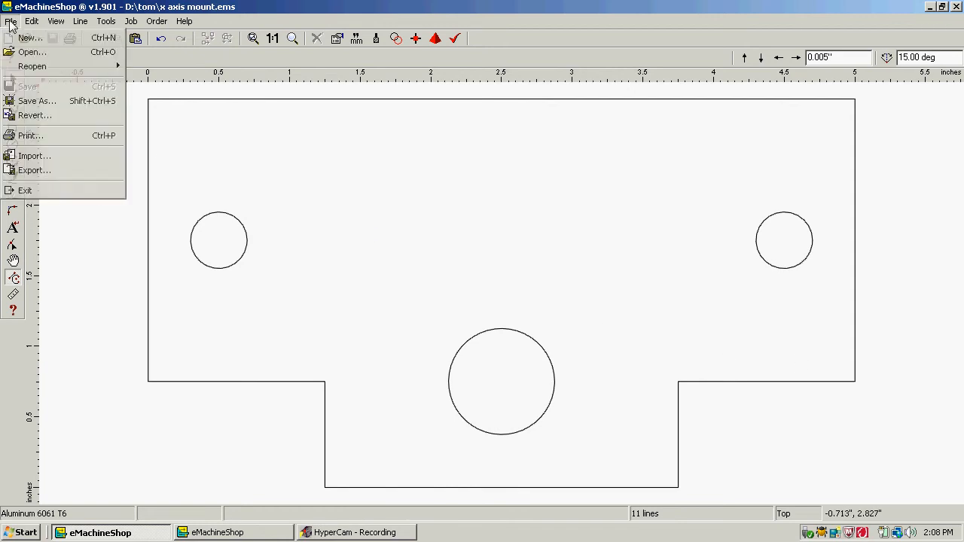
click(67, 39)
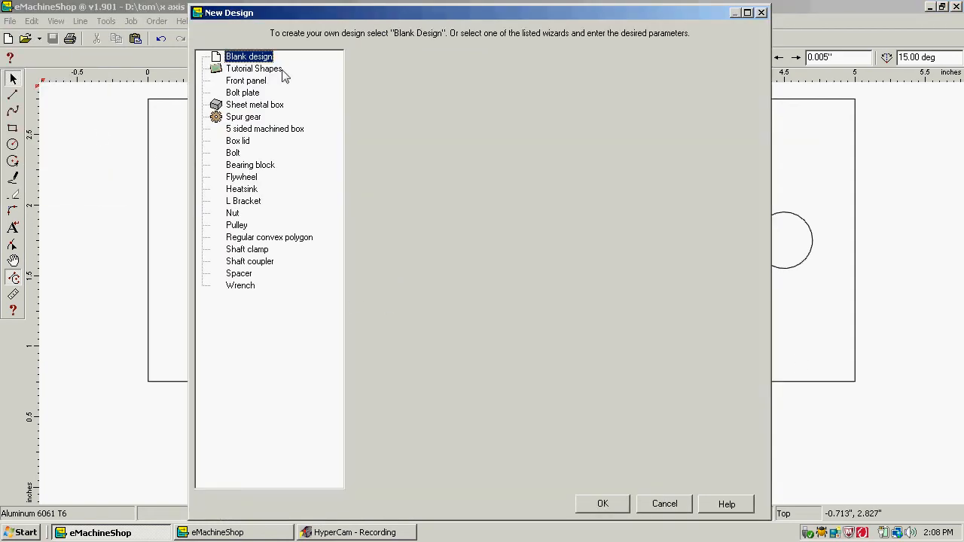
click(603, 505)
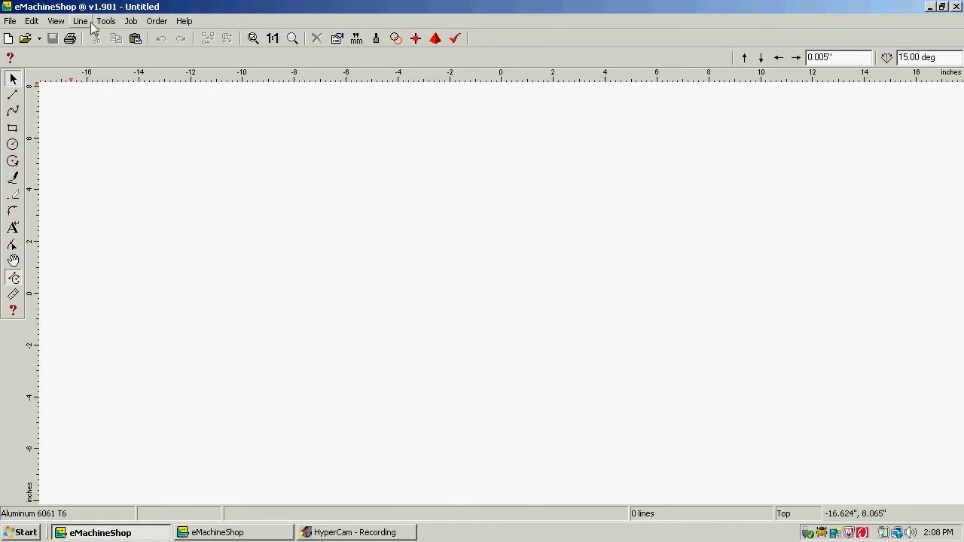
Draw a rectangle in the empty design and size it to 2.3 inches wide by 1.7 inches high.
click(12, 128)
drag(365, 220, 675, 377)
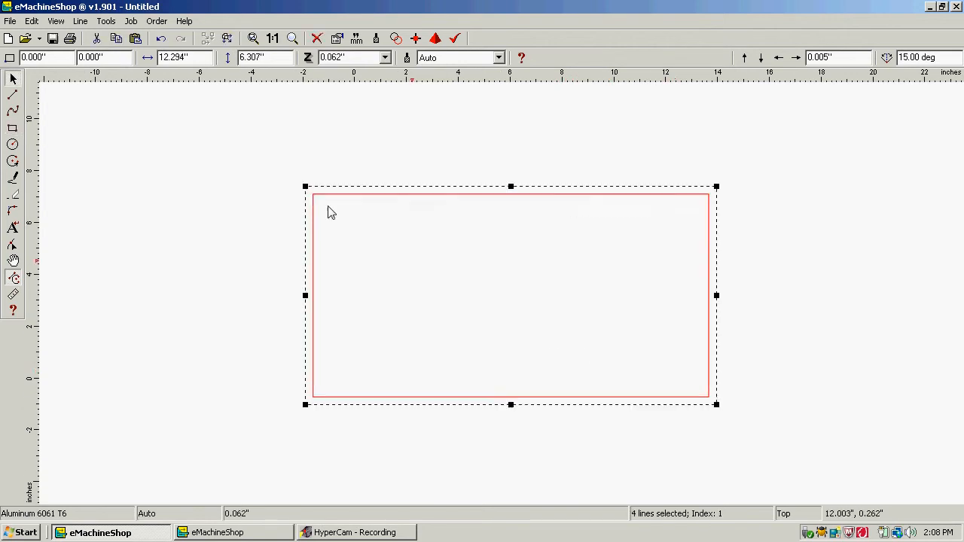
double_click(195, 60)
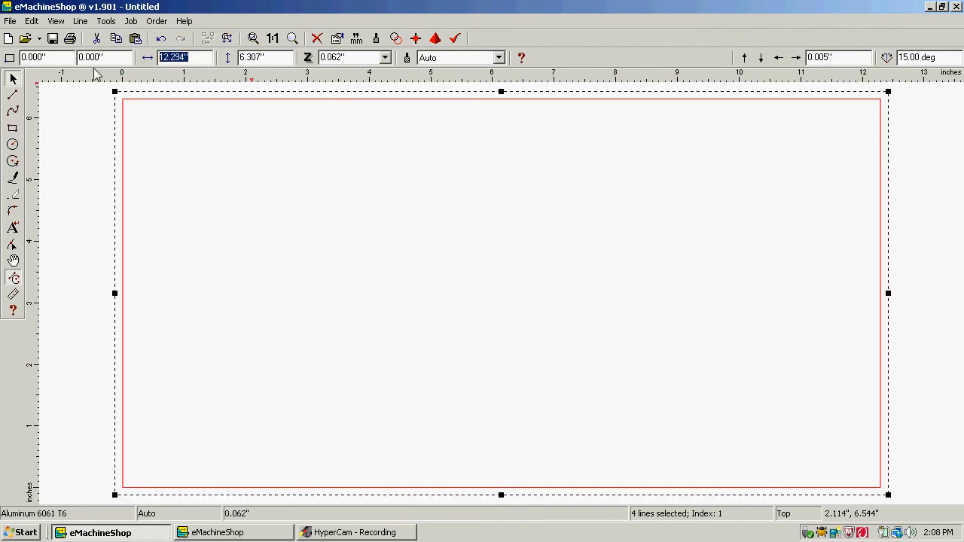
text(2.3)
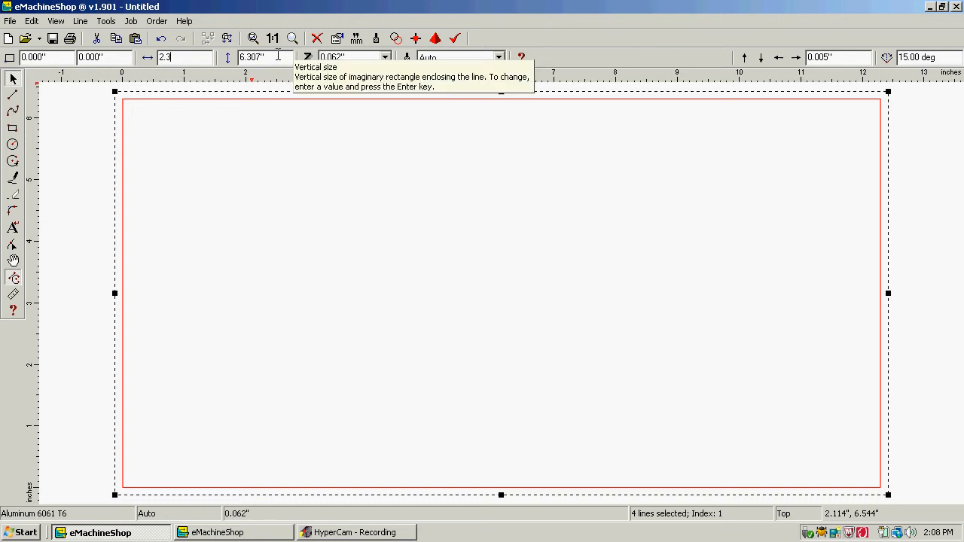
key(Tab)
text(1)
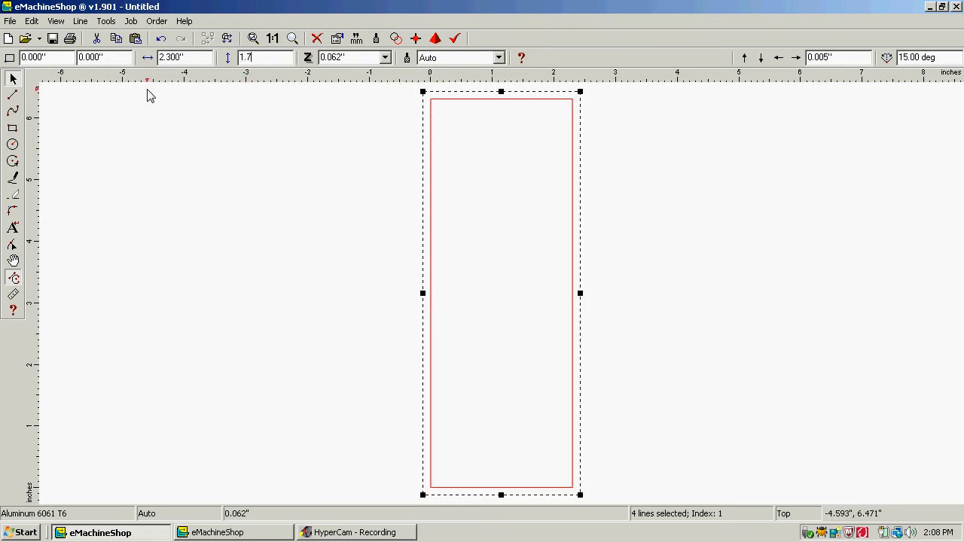
key(Return)
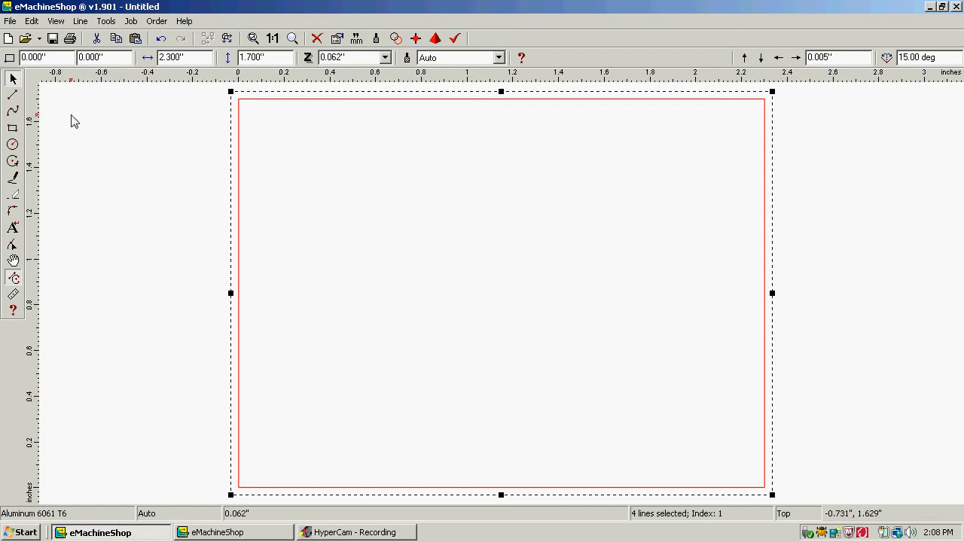
Draw a 1.360 by 0.2 inch rectangle inside the large one and place it centred on the large rectangle's lower edge.
click(13, 129)
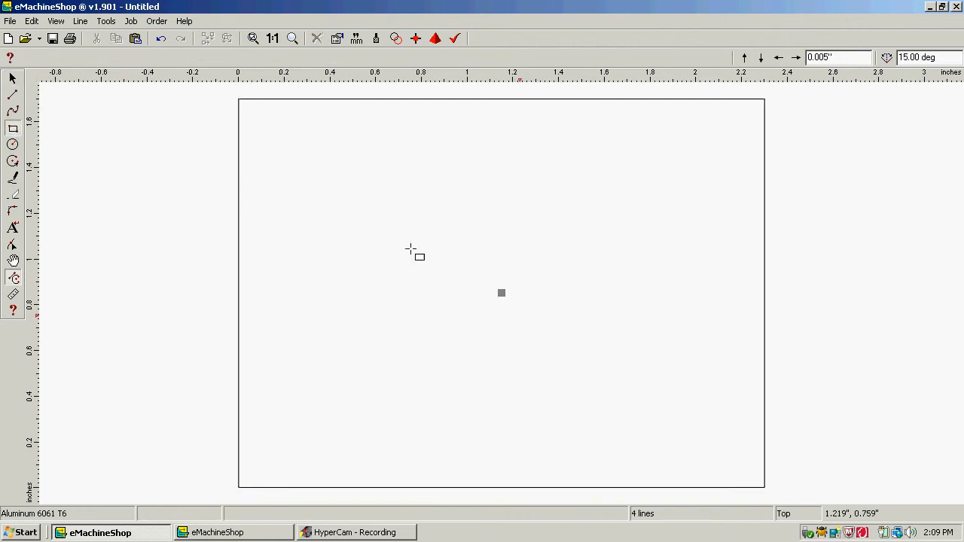
drag(364, 207, 607, 339)
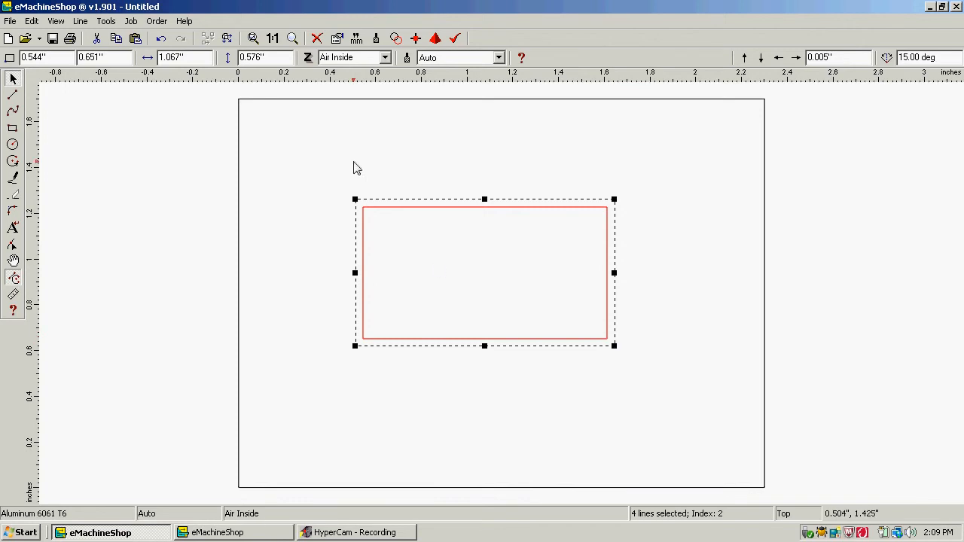
double_click(185, 58)
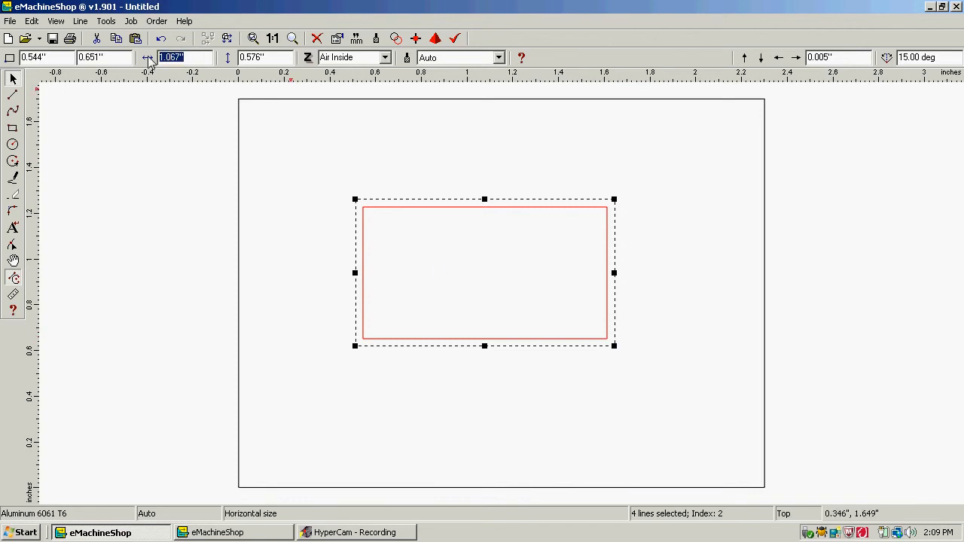
text(1.360)
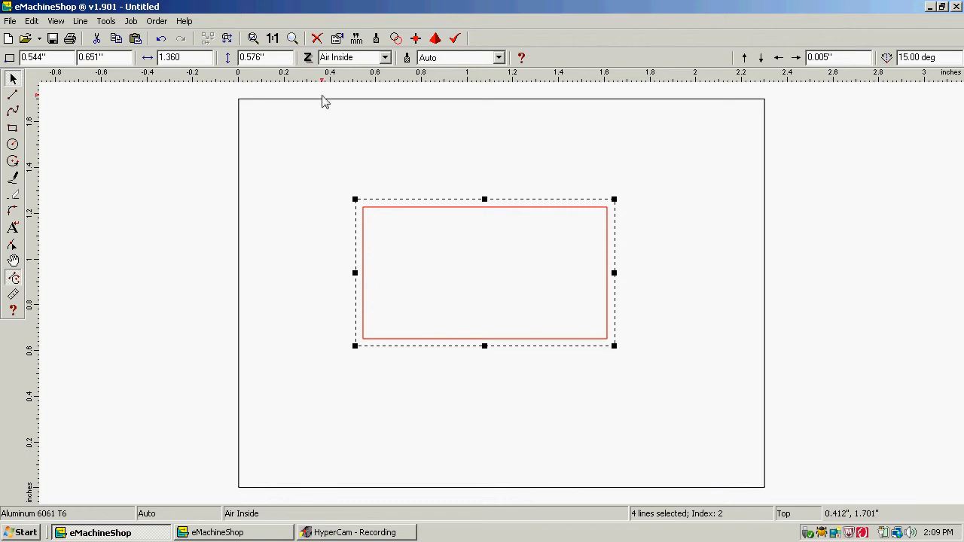
key(Tab)
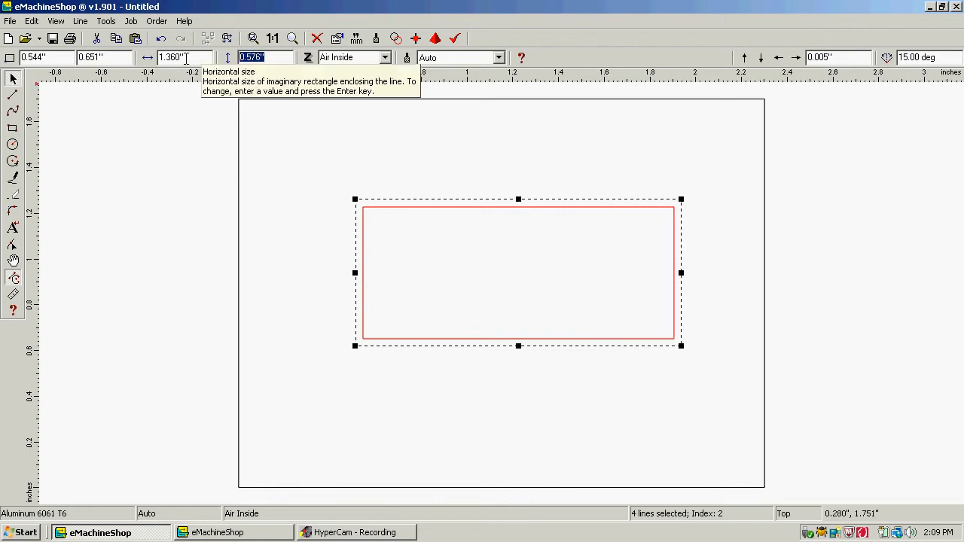
key(BackSpace)
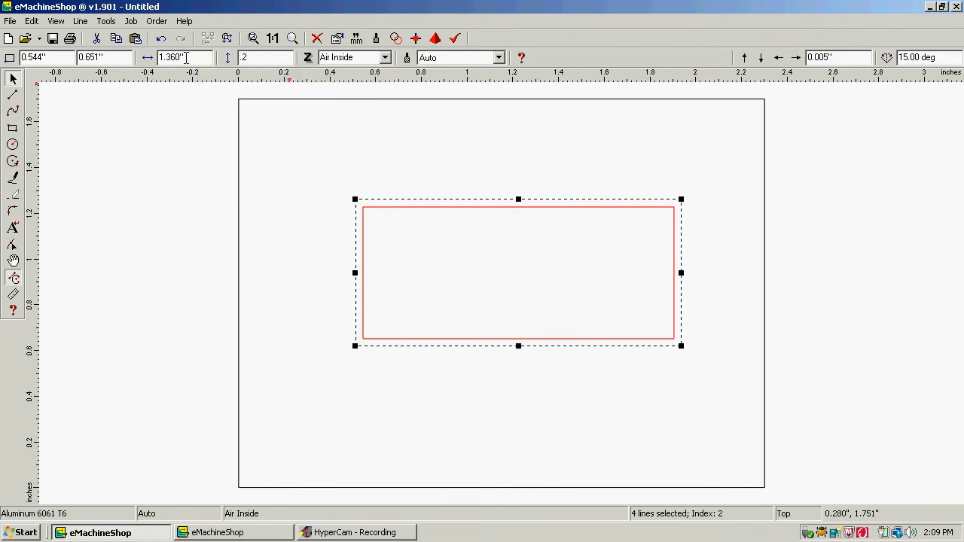
key(Return)
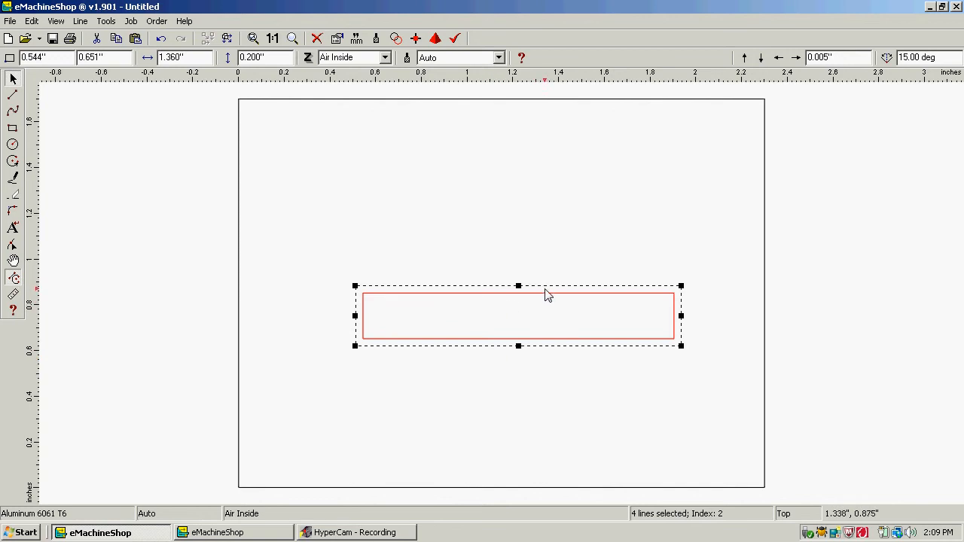
drag(552, 301, 530, 438)
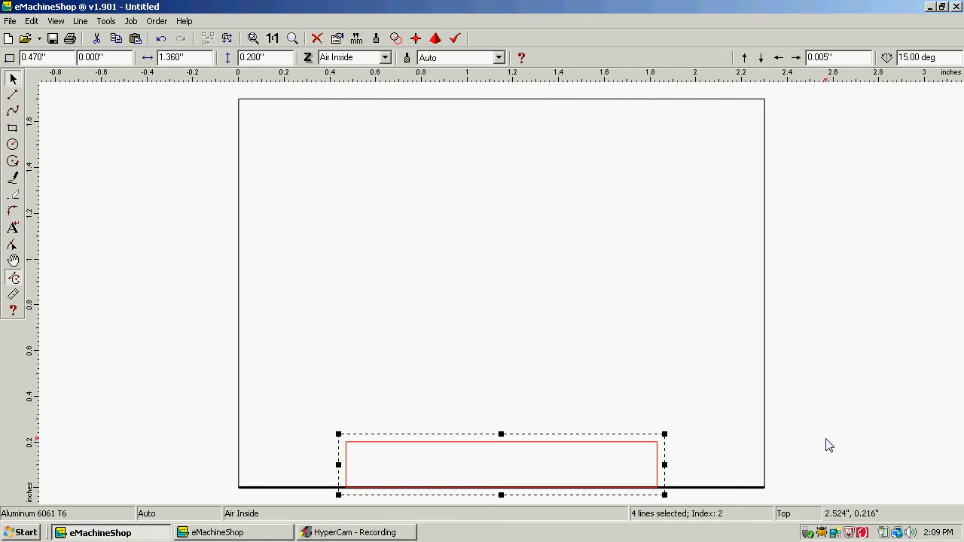
Draw two lines, about 1.52 and 1.45 inches long, from the small rectangle's upper-edge midpoint outward past the large rectangle's left and right sides.
click(12, 95)
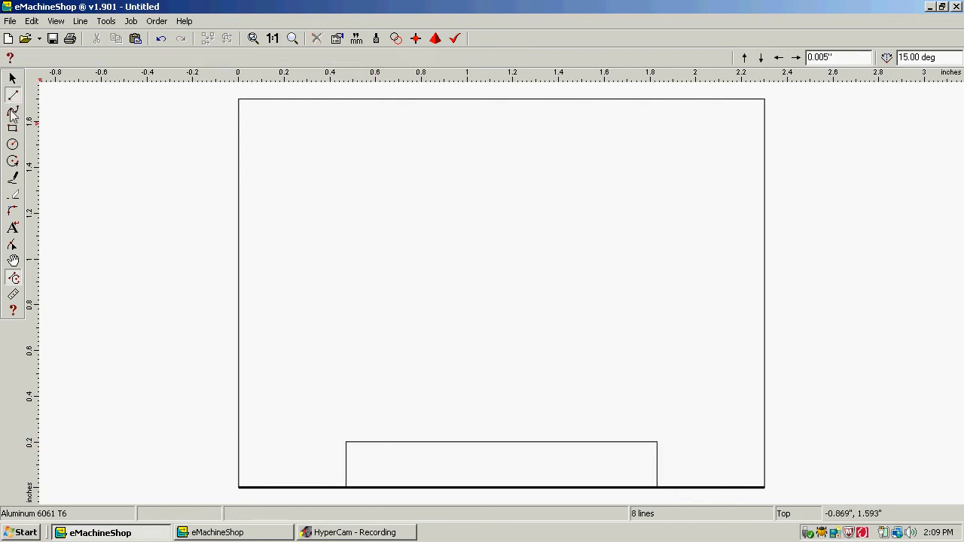
click(501, 442)
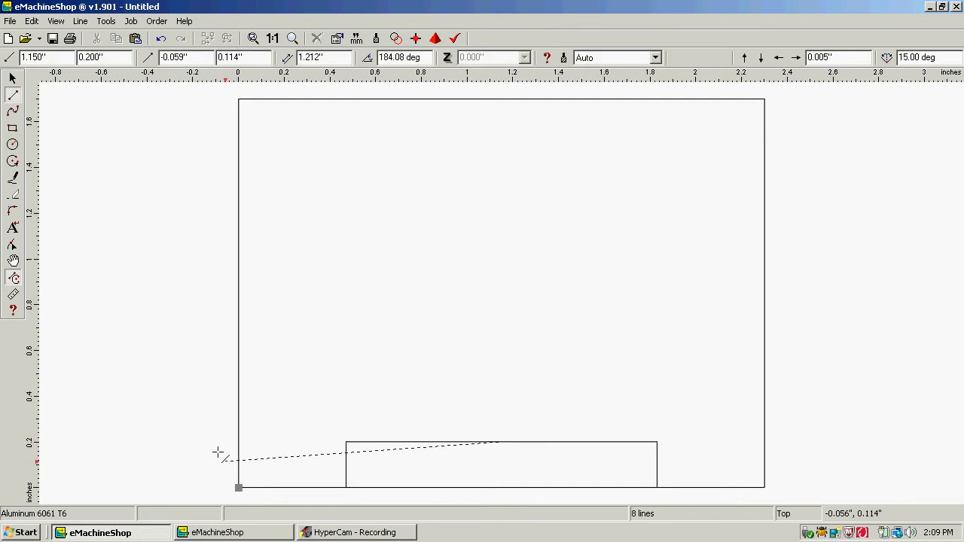
click(154, 443)
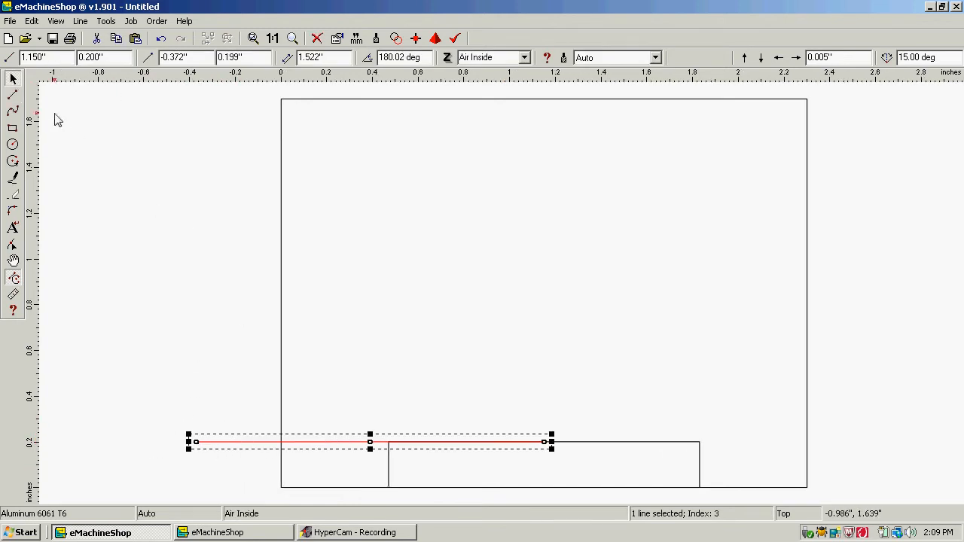
click(12, 96)
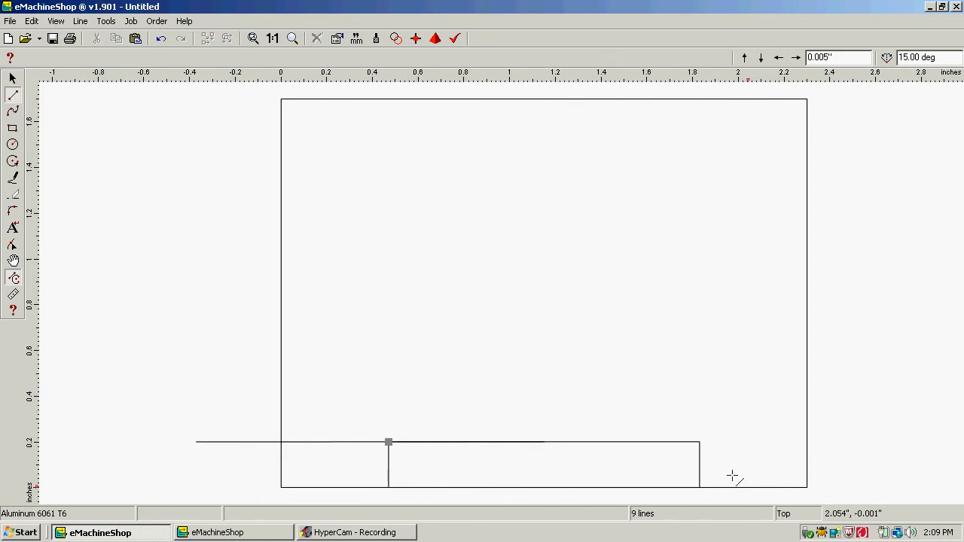
click(544, 443)
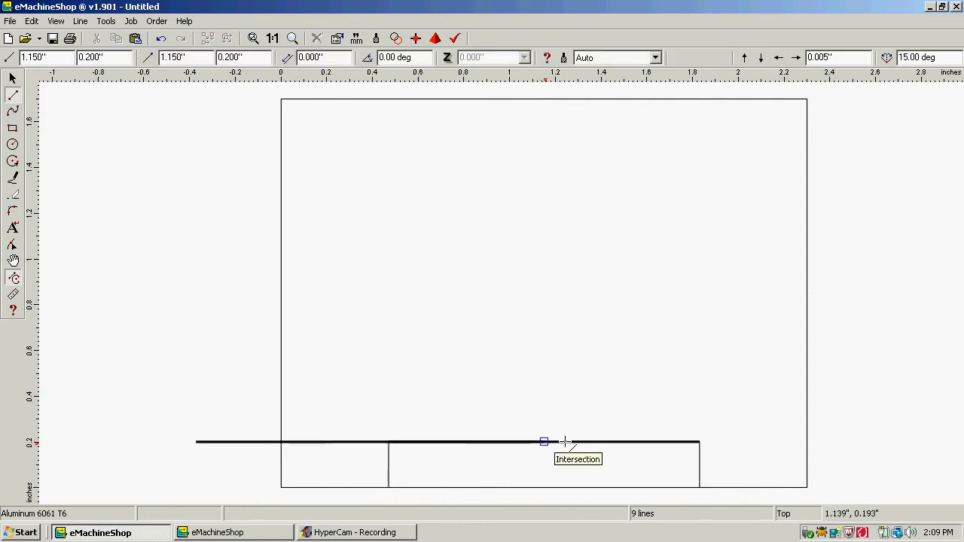
click(875, 444)
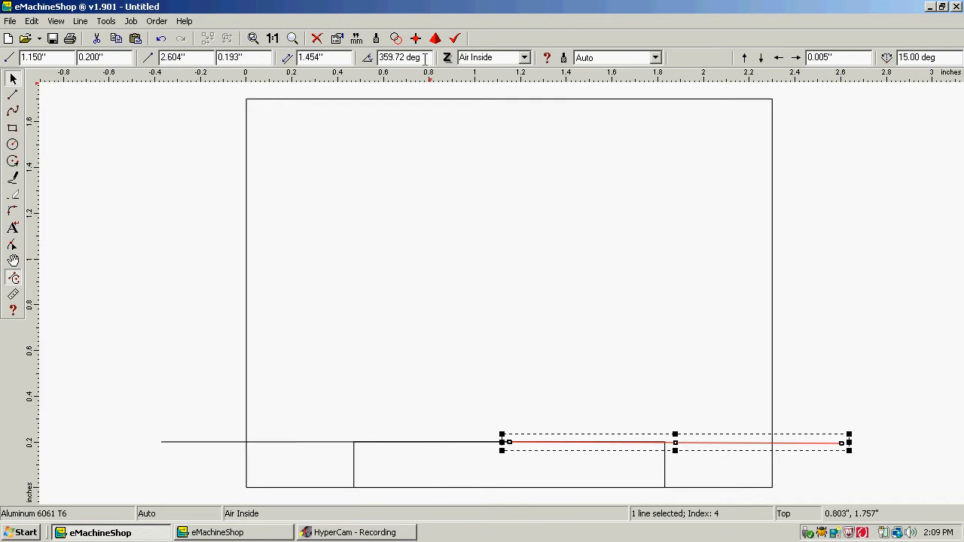
Set the angle of the right-hand line to 360 degrees and the left-hand line to 180 degrees.
drag(428, 57, 343, 69)
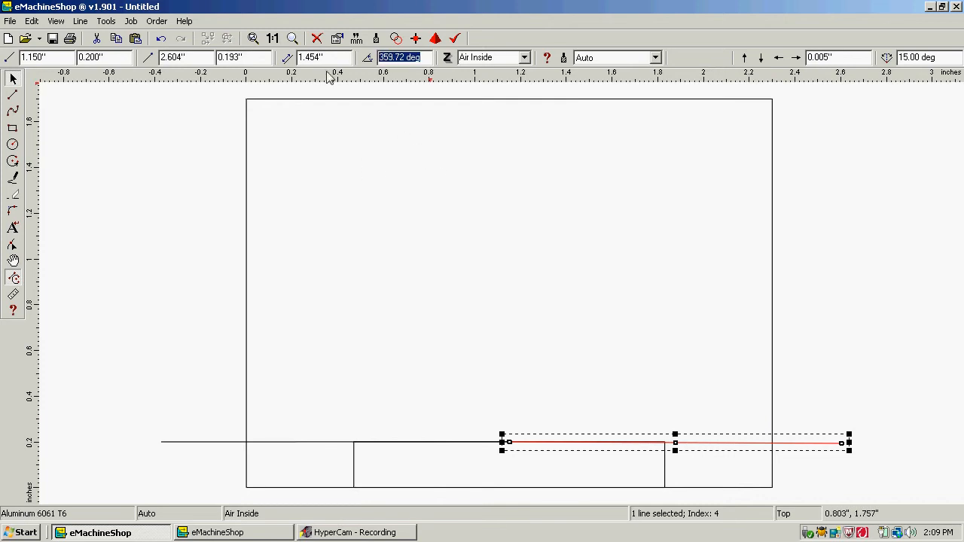
text(360)
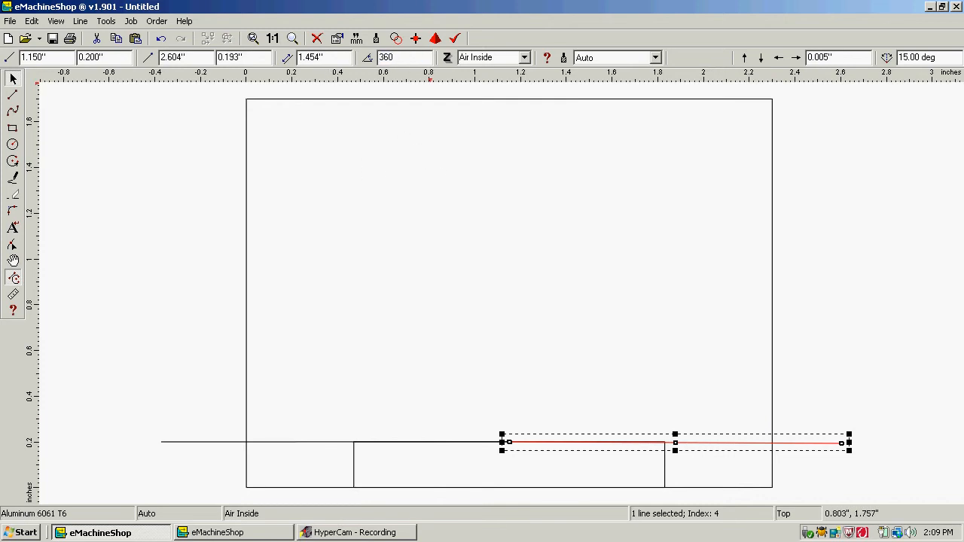
key(Return)
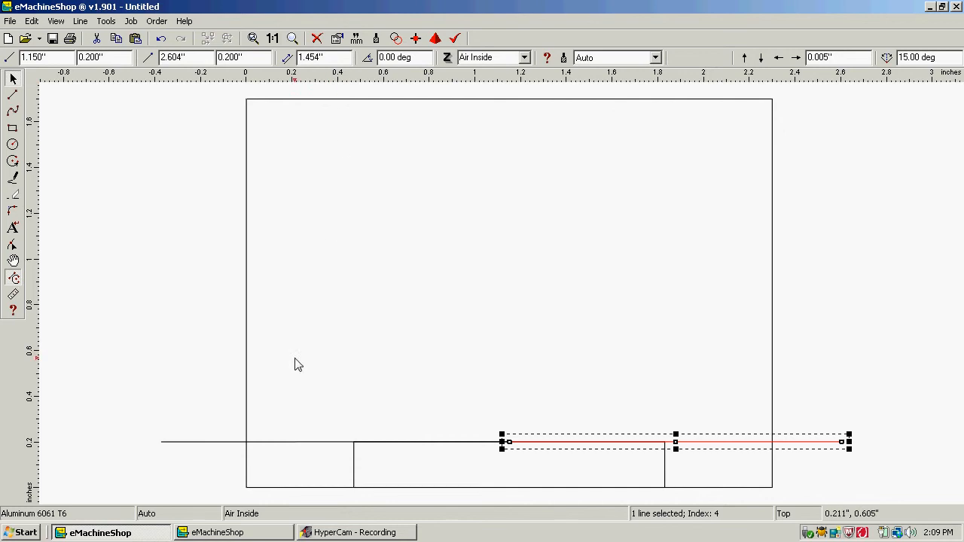
click(289, 446)
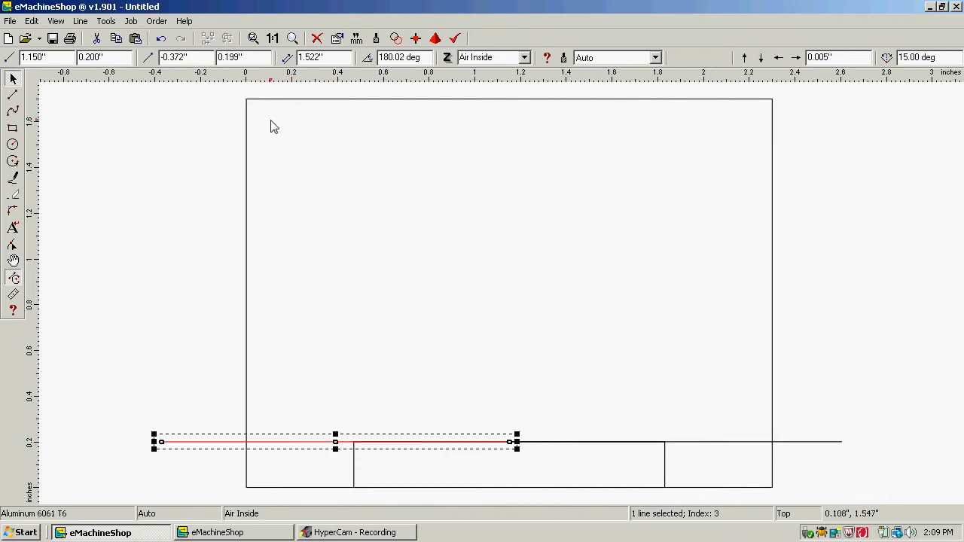
drag(421, 60, 319, 60)
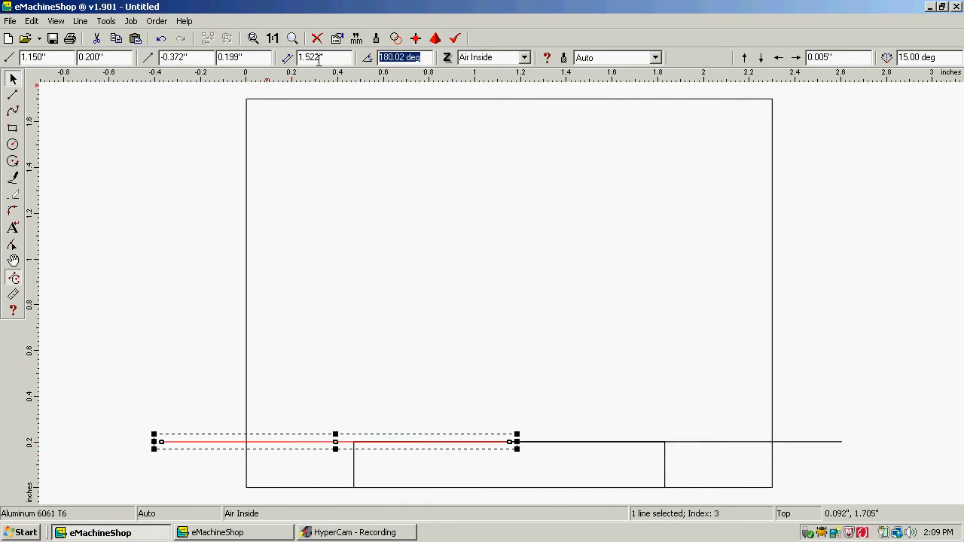
text(1)
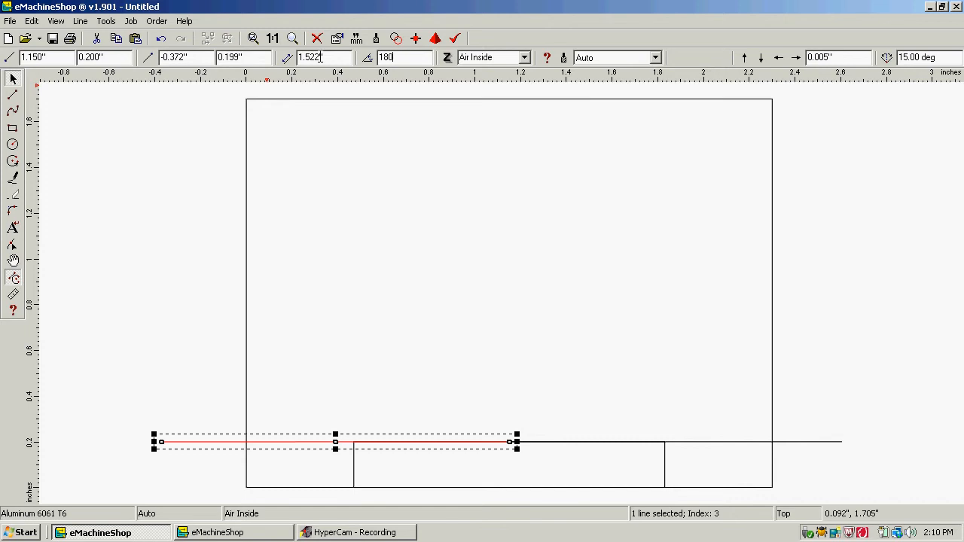
text(80)
key(Return)
click(158, 358)
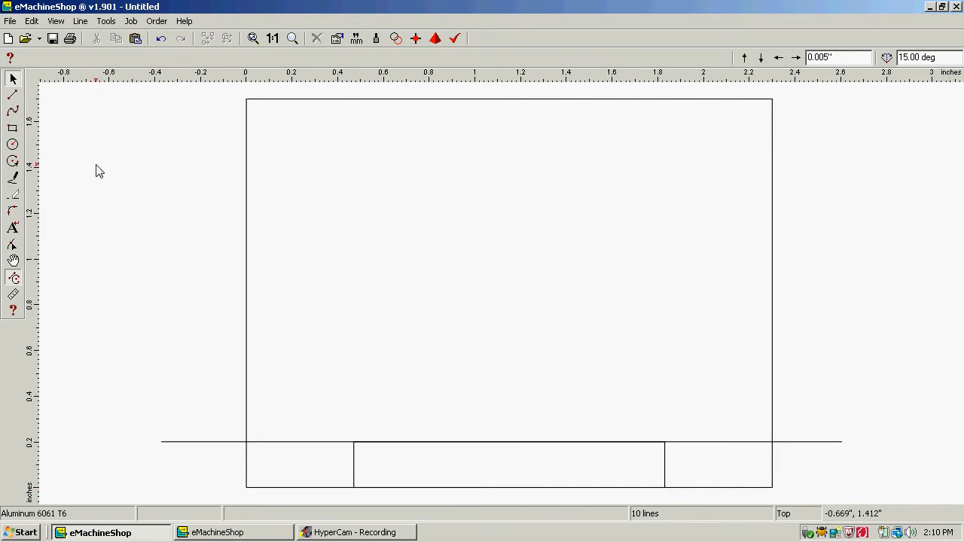
Select all lines in the drawing and split them at their crossings with Intersect.
click(32, 22)
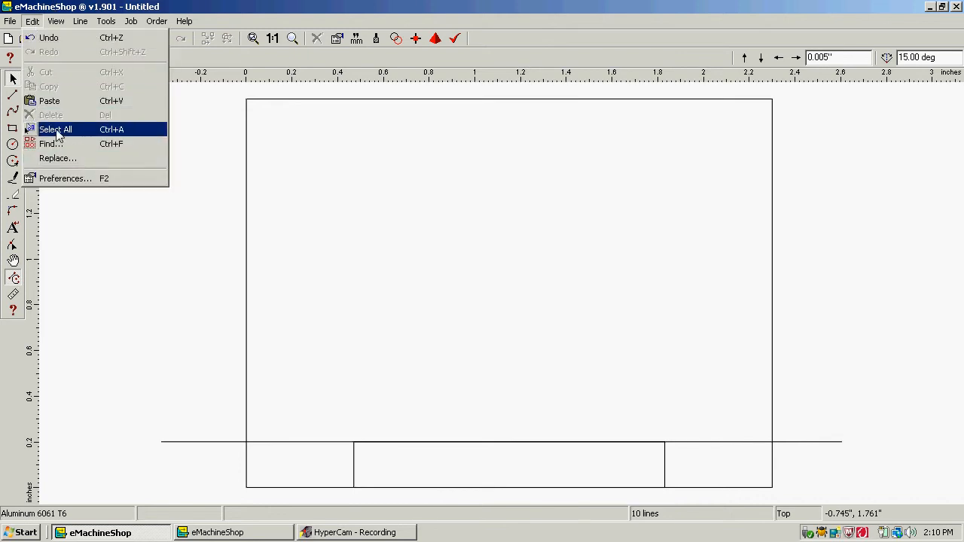
click(58, 132)
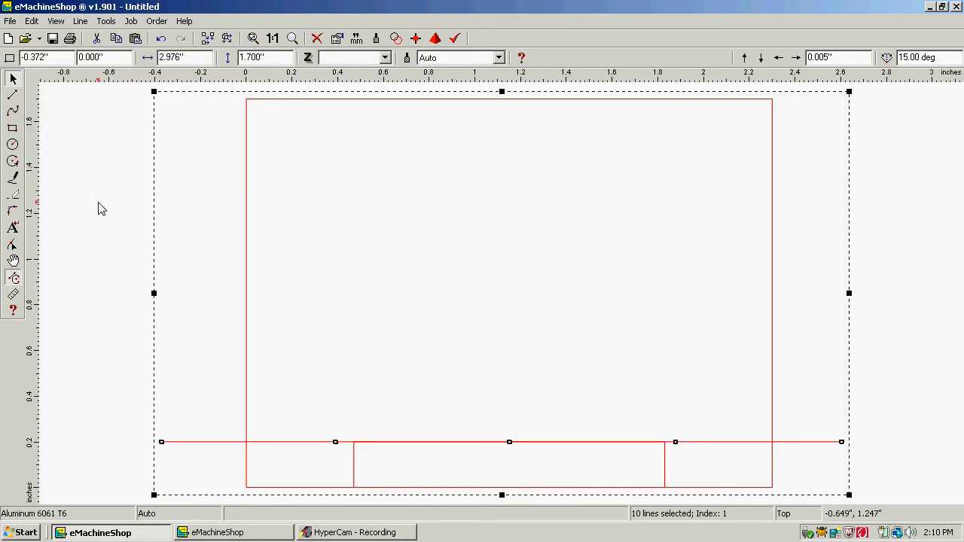
click(80, 22)
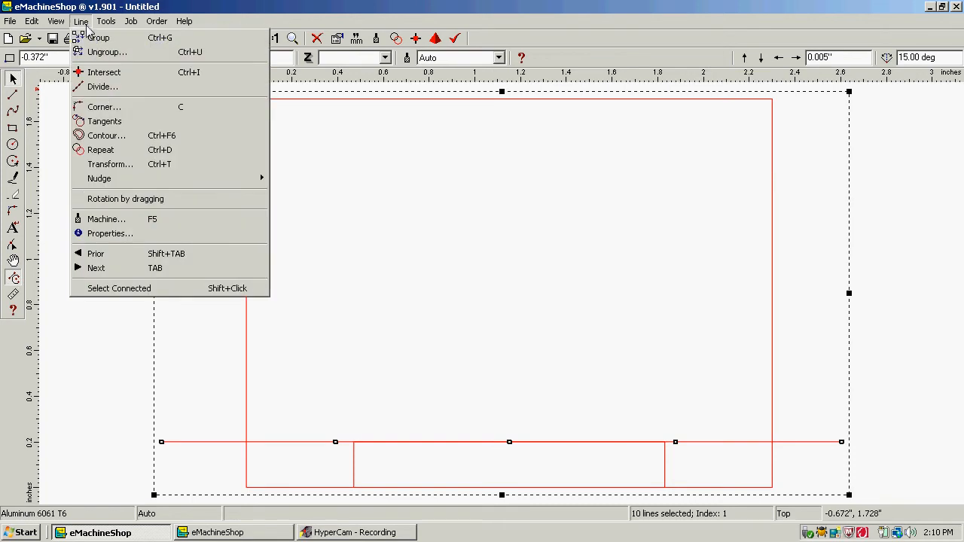
click(139, 75)
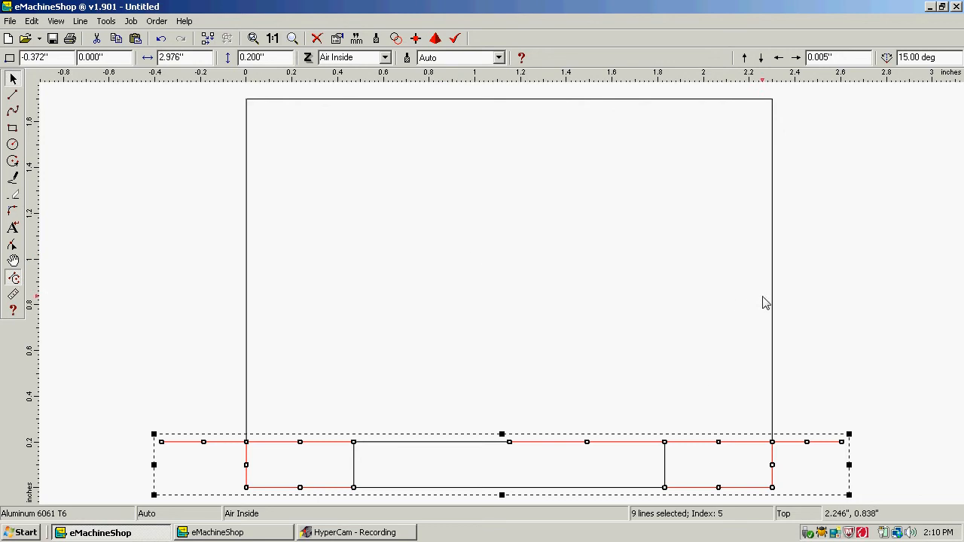
click(867, 257)
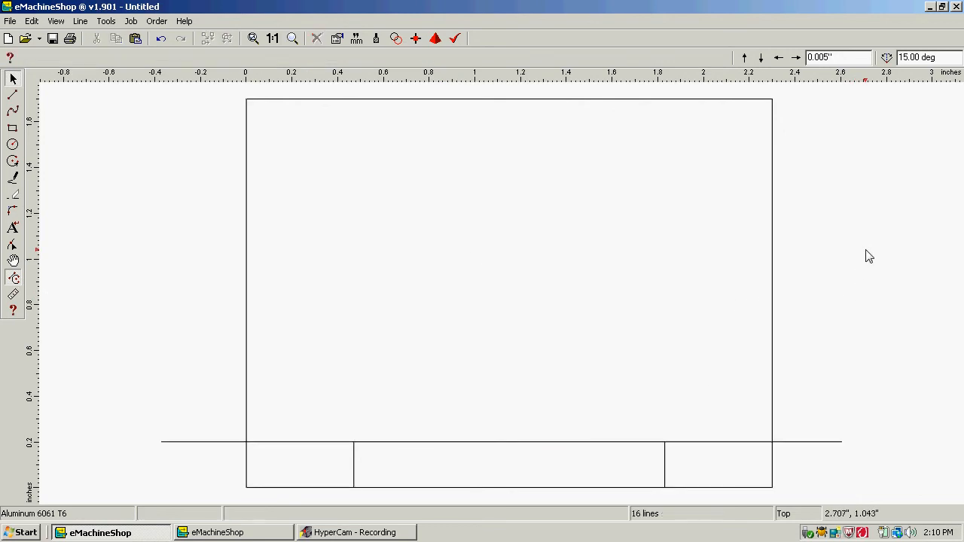
Delete the two line segments along the small rectangle's upper edge, between its two vertical sides.
click(547, 445)
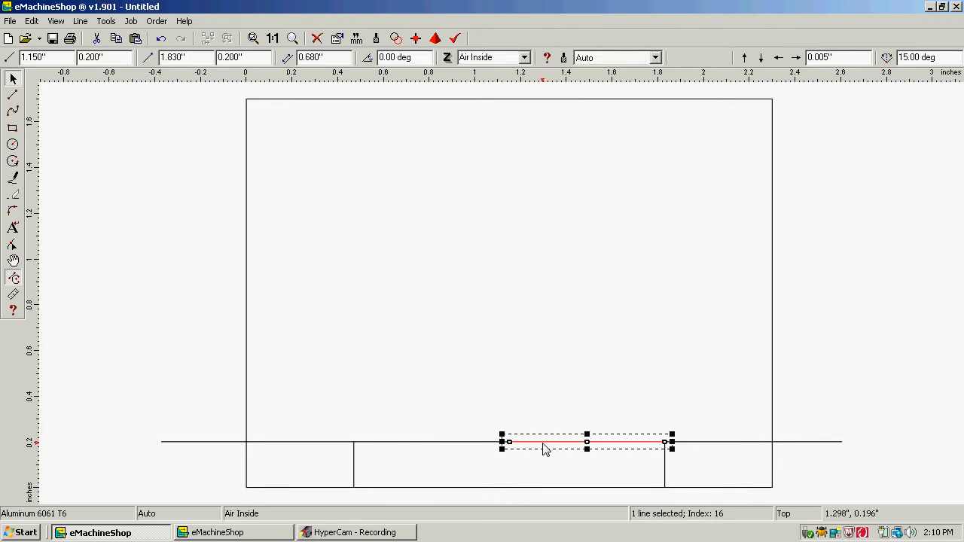
key(Delete)
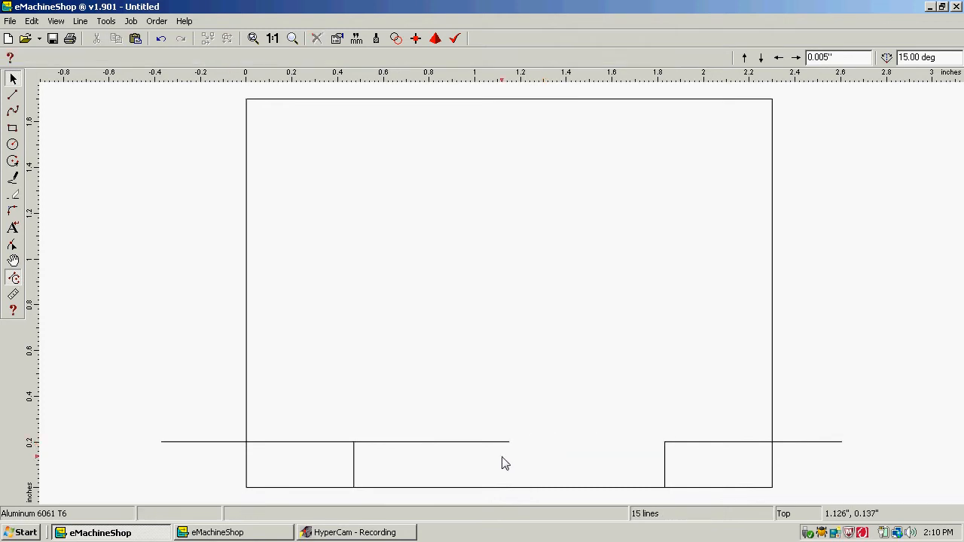
click(460, 444)
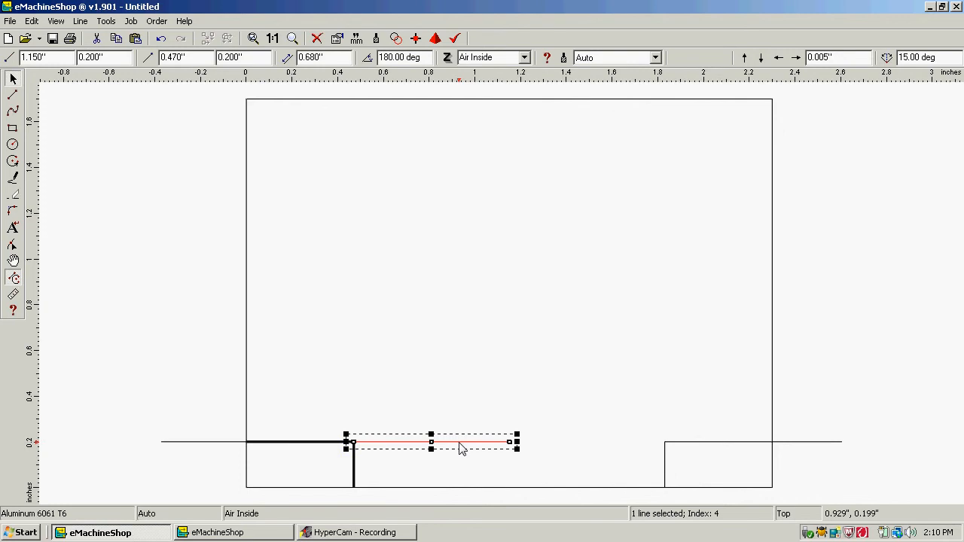
key(Delete)
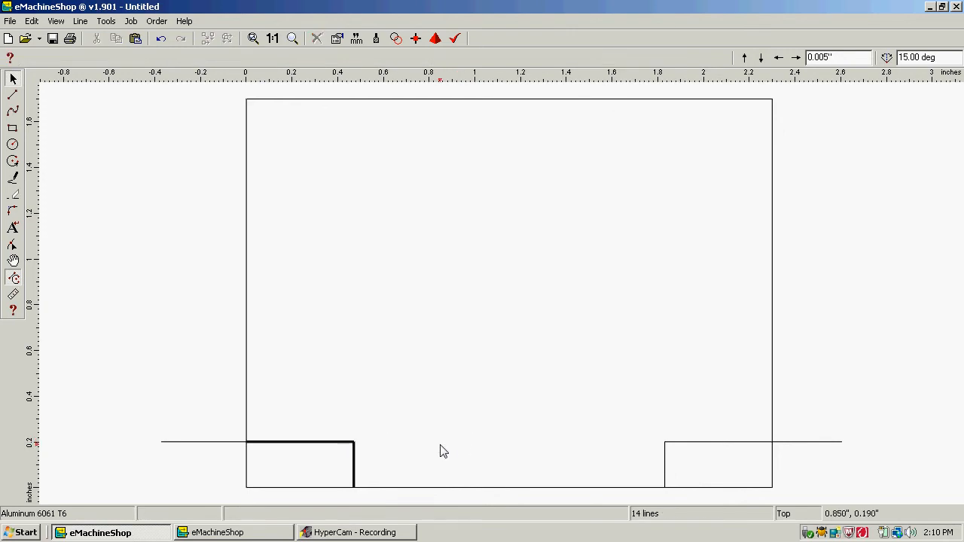
Delete the two line segments that stick out past the large rectangle's left and right sides.
click(217, 442)
key(Delete)
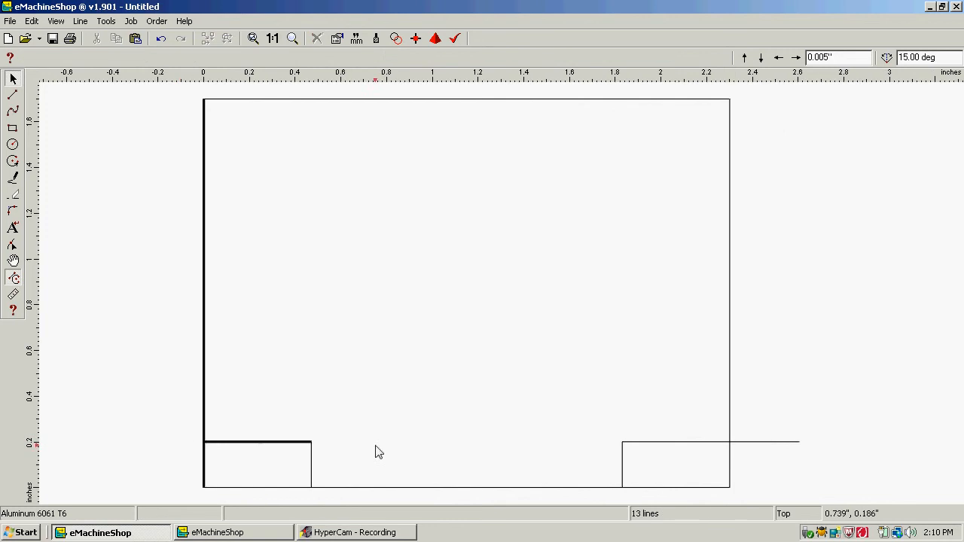
click(792, 443)
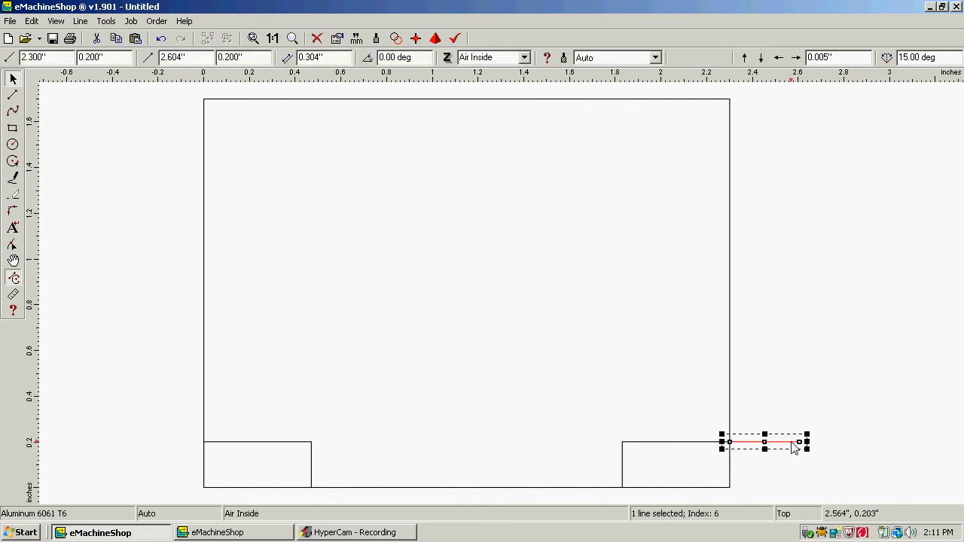
key(Delete)
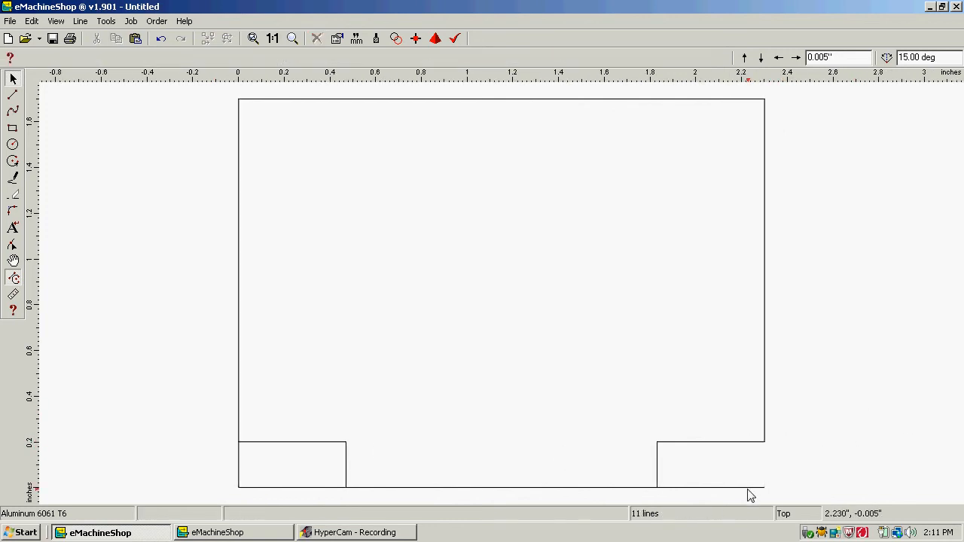
Delete the outer edge segments around both lower corners so the outline narrows in a step at each side.
click(750, 489)
key(Delete)
click(326, 488)
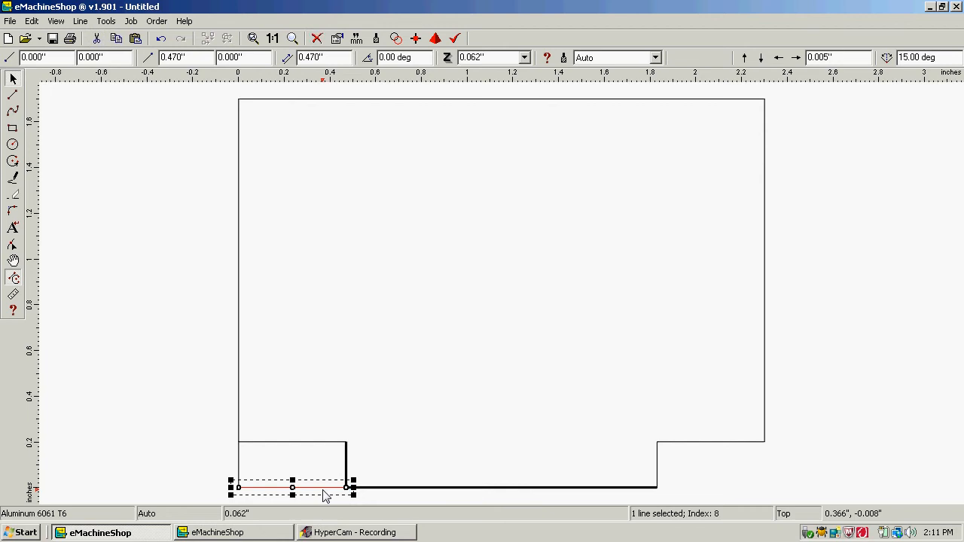
key(Delete)
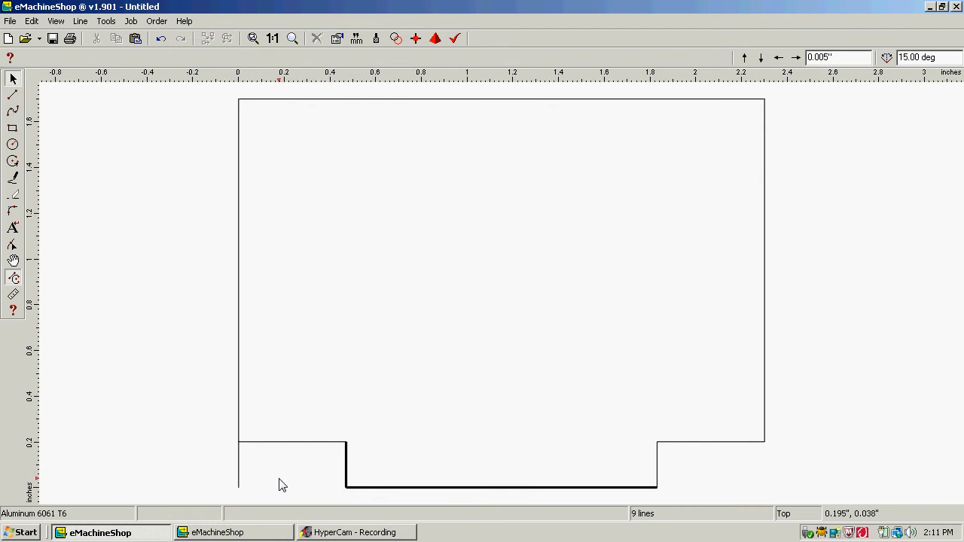
click(239, 477)
key(Delete)
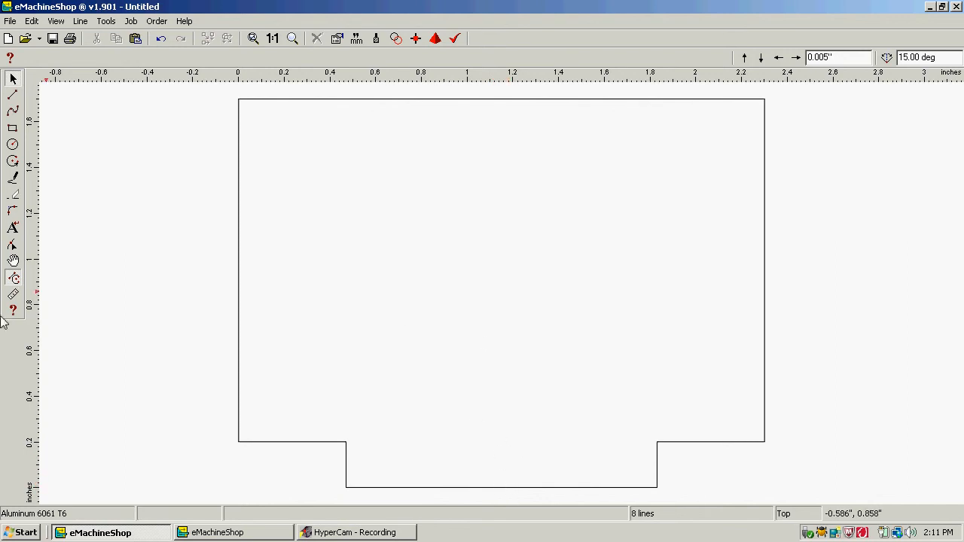
Draw a line about 0.73 inch long upward from the midpoint of the outline's bottom edge.
click(12, 94)
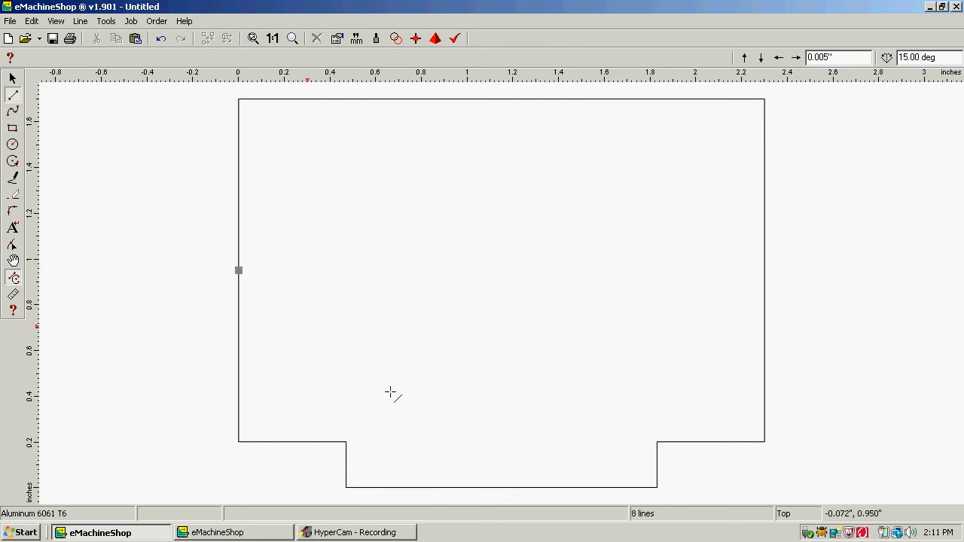
click(501, 488)
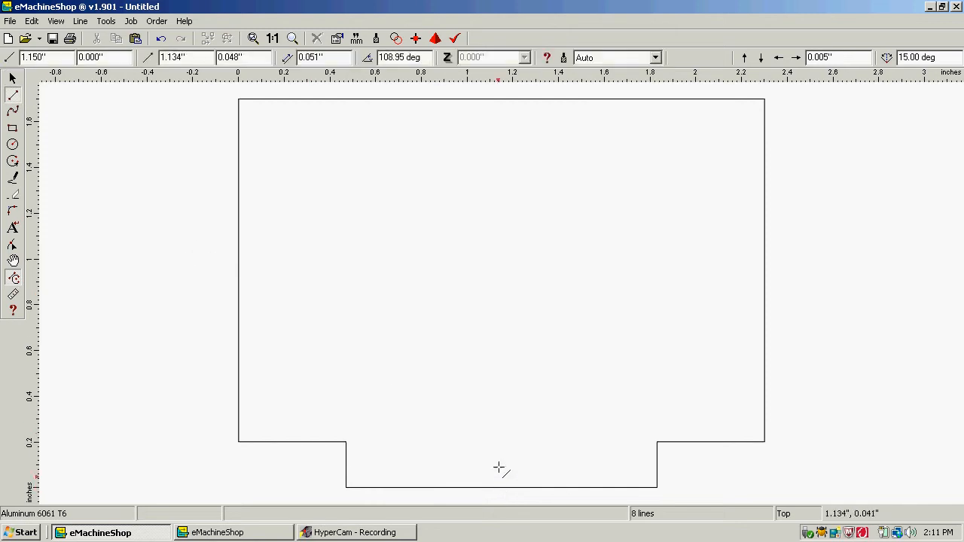
click(503, 322)
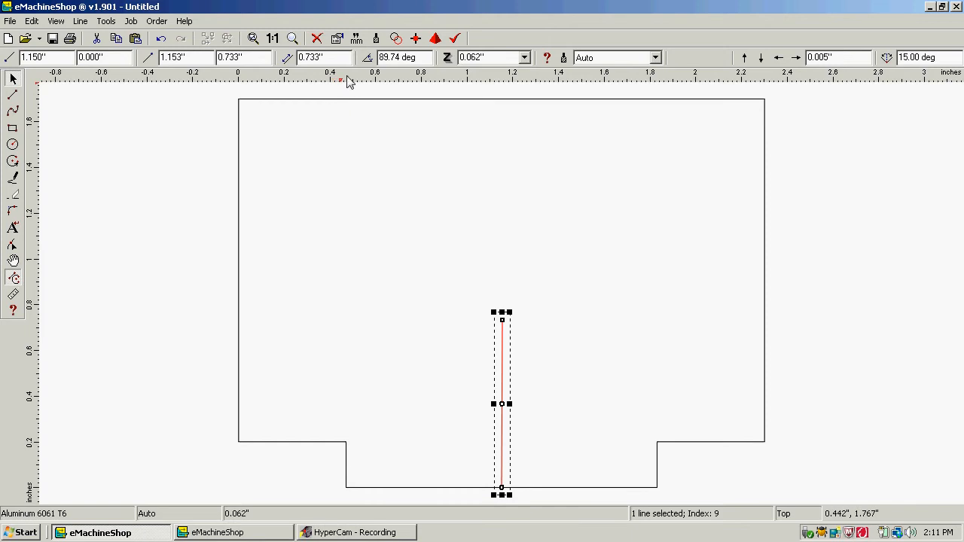
Set the centre line's angle to 90 degrees and its length to 0.7 inch.
drag(427, 58, 376, 60)
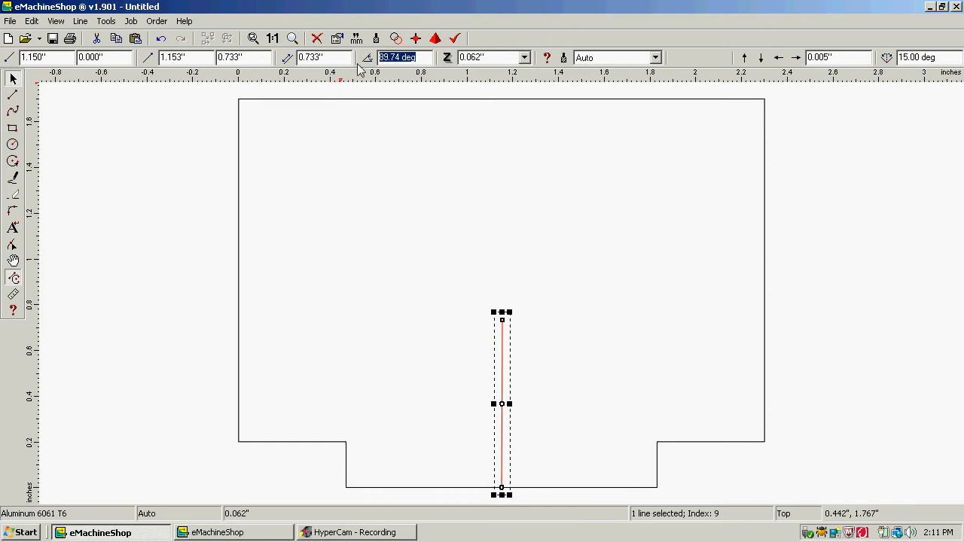
text(90)
key(Return)
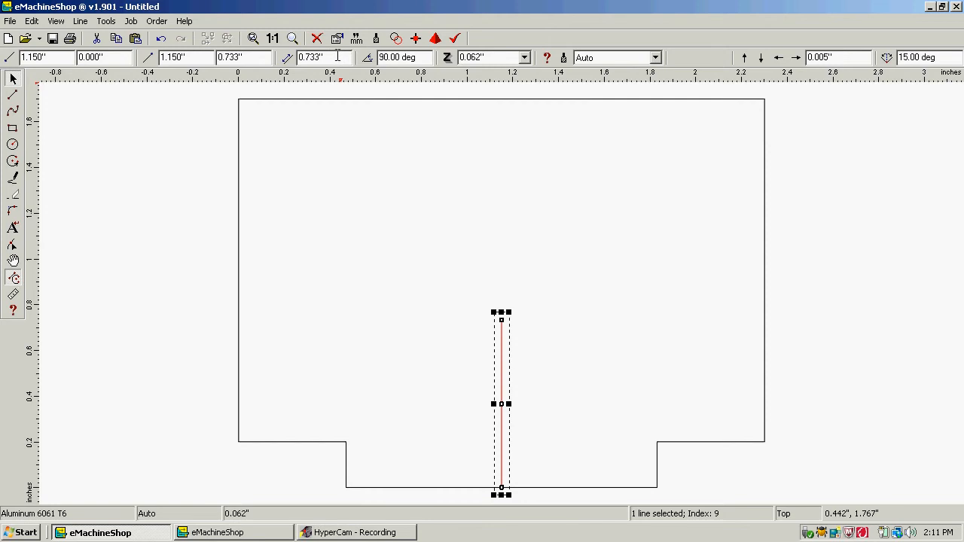
click(322, 58)
key(BackSpace)
text(.7)
key(Return)
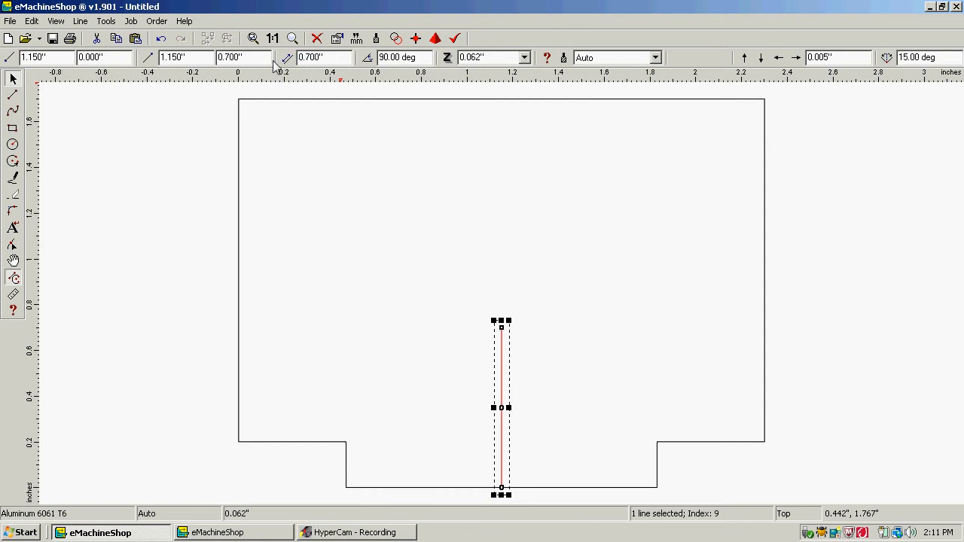
click(124, 232)
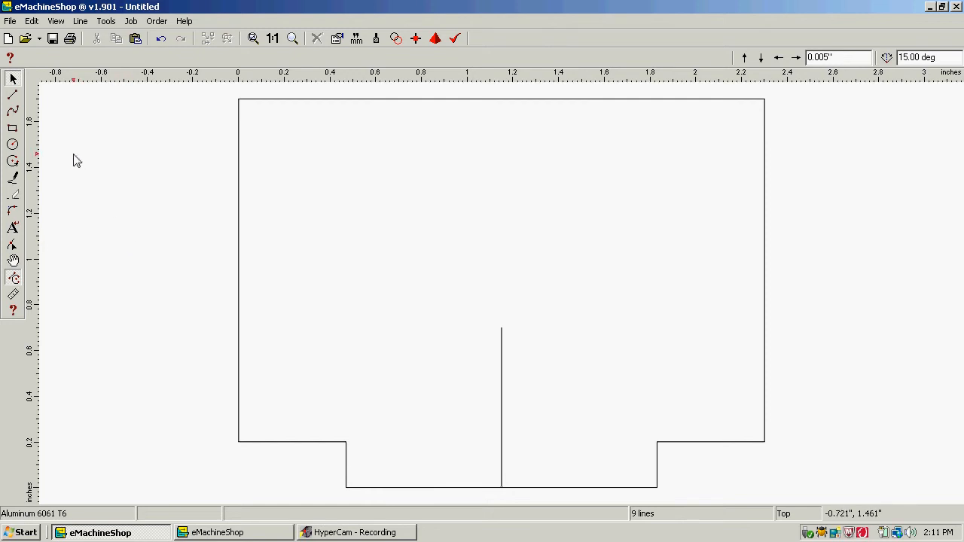
Draw a circle centred on the vertical line's upper end and set its diameter to 1 inch.
click(13, 146)
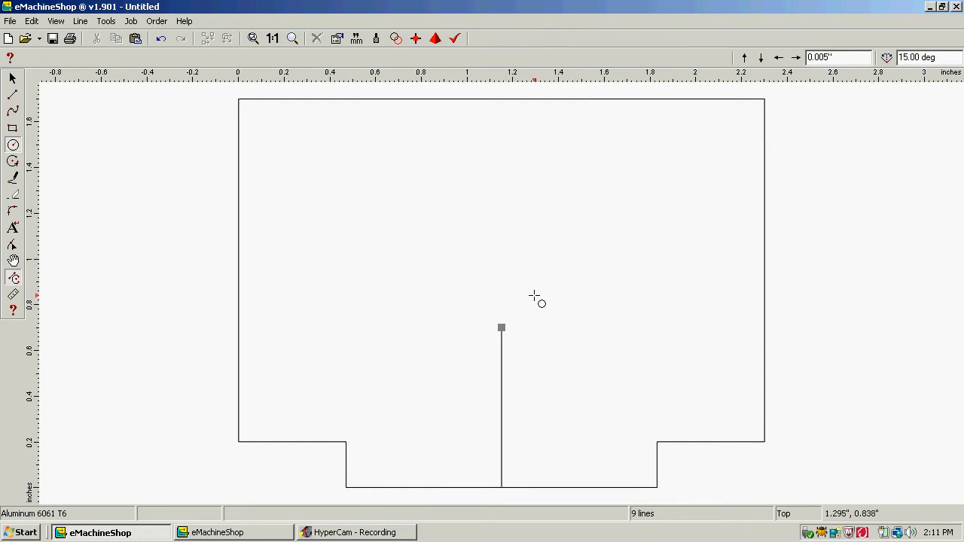
click(502, 329)
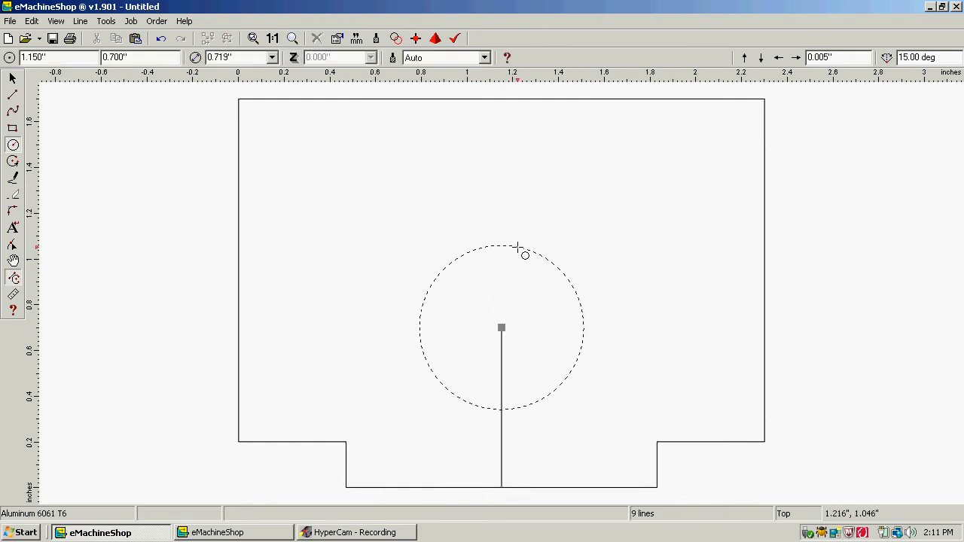
click(515, 252)
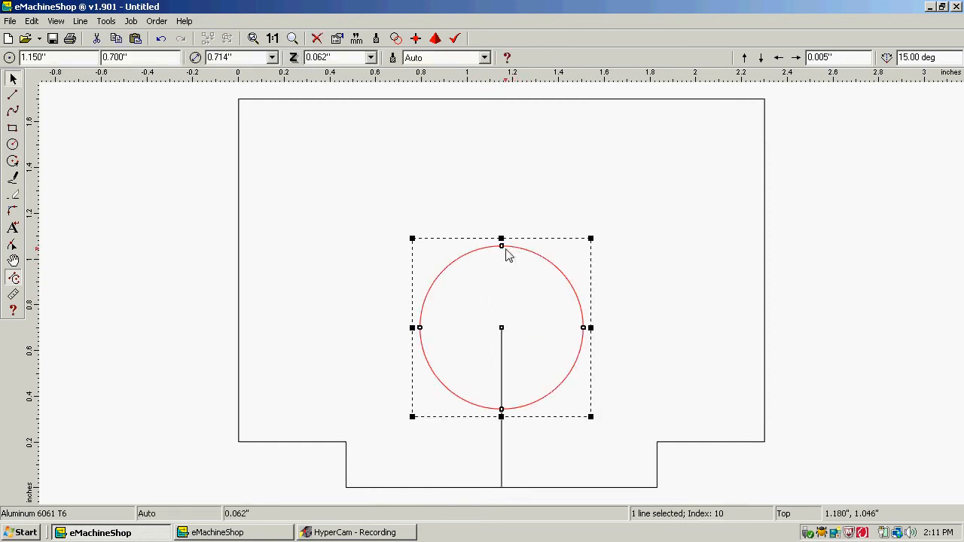
click(236, 58)
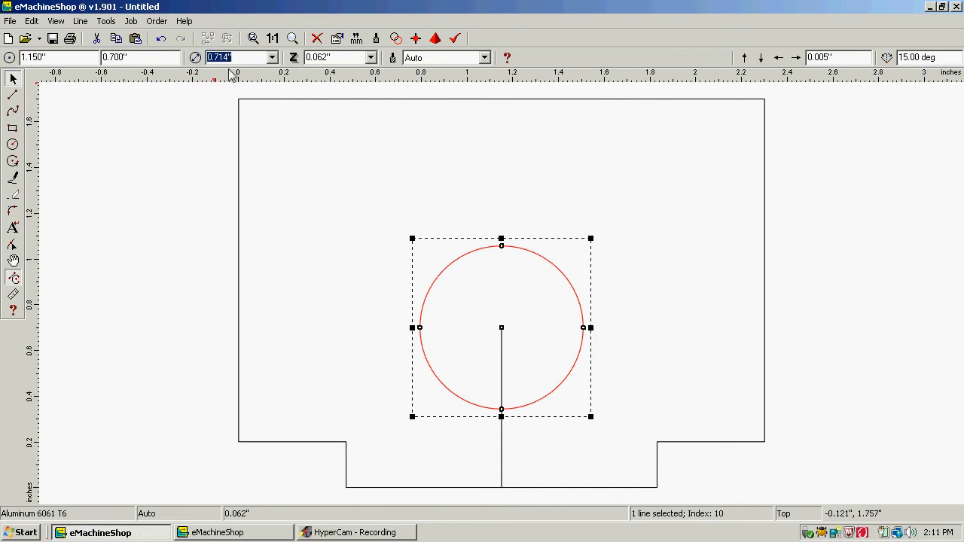
text(1)
key(Return)
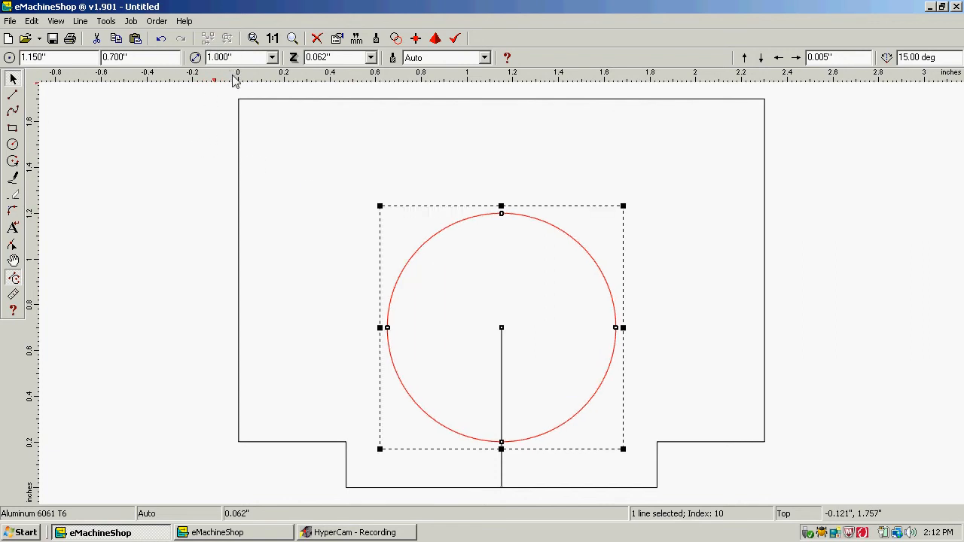
click(159, 336)
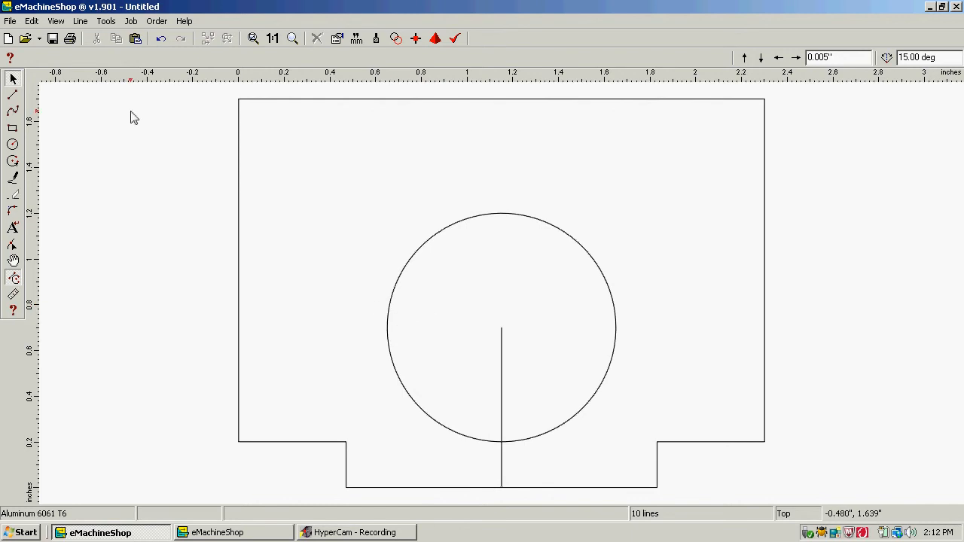
Draw a rectangle 1.8 inches wide and 0.775 inch high and place its lower-edge midpoint on the vertical line's upper end.
click(12, 128)
drag(129, 194, 313, 343)
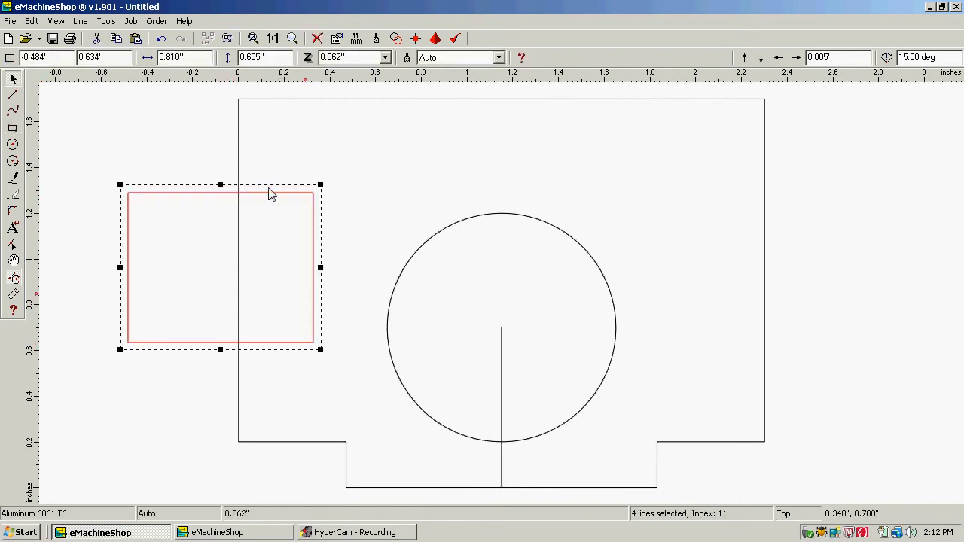
double_click(185, 58)
text(1)
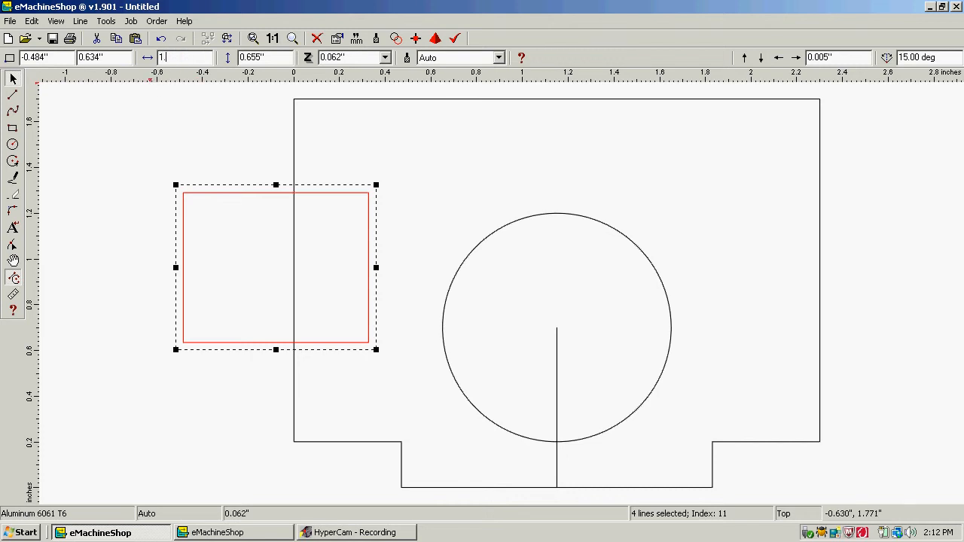
text(.8)
key(Return)
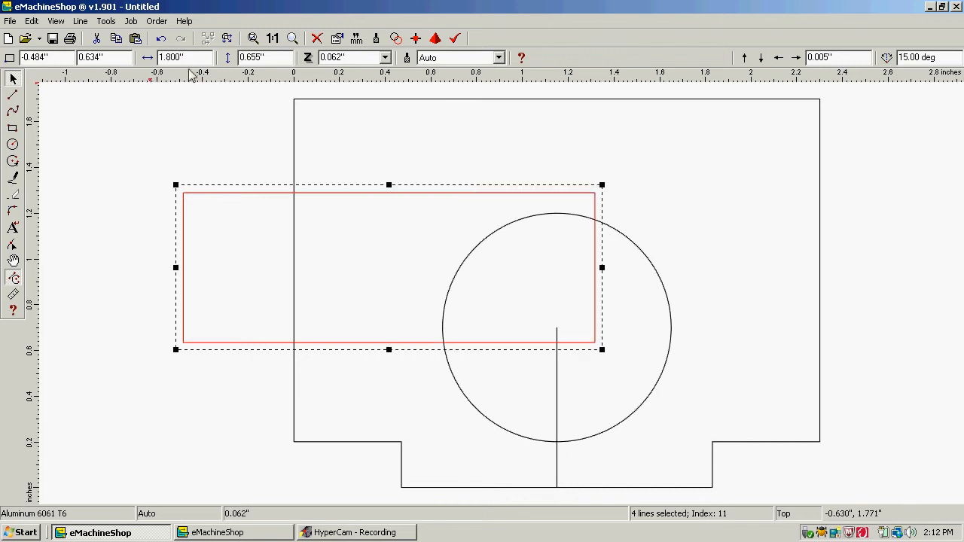
double_click(268, 59)
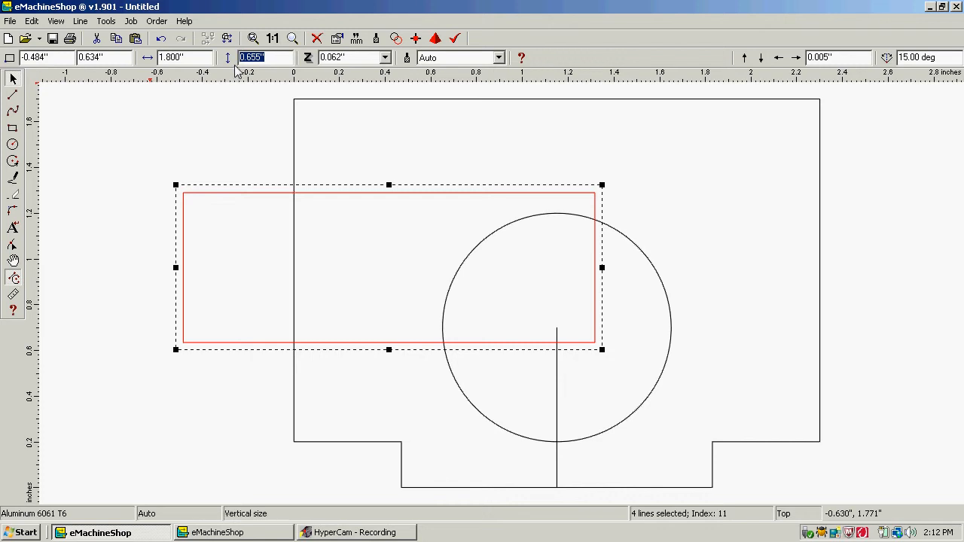
text(.775)
key(Return)
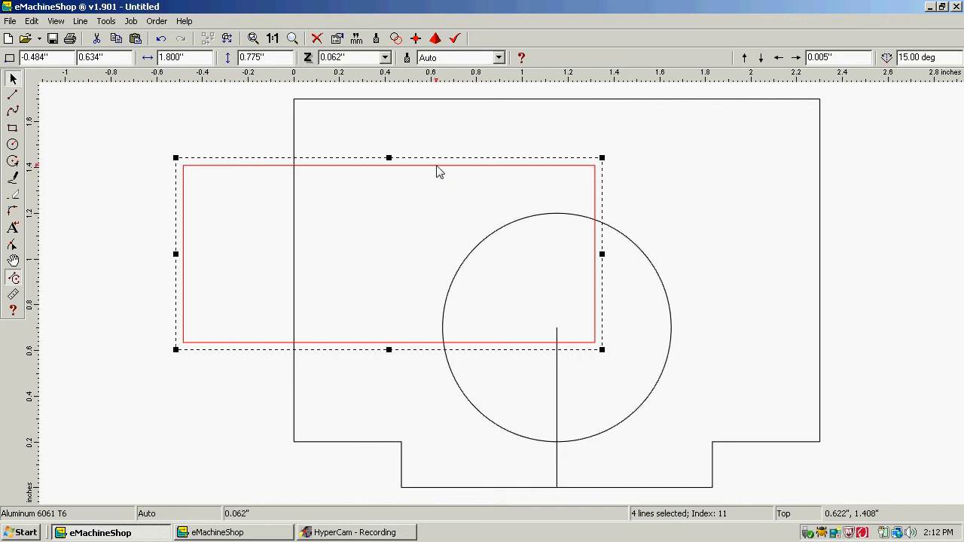
mouse_move(439, 172)
mouse_down()
mouse_move(504, 181)
mouse_move(581, 172)
mouse_move(602, 158)
mouse_move(592, 156)
mouse_up()
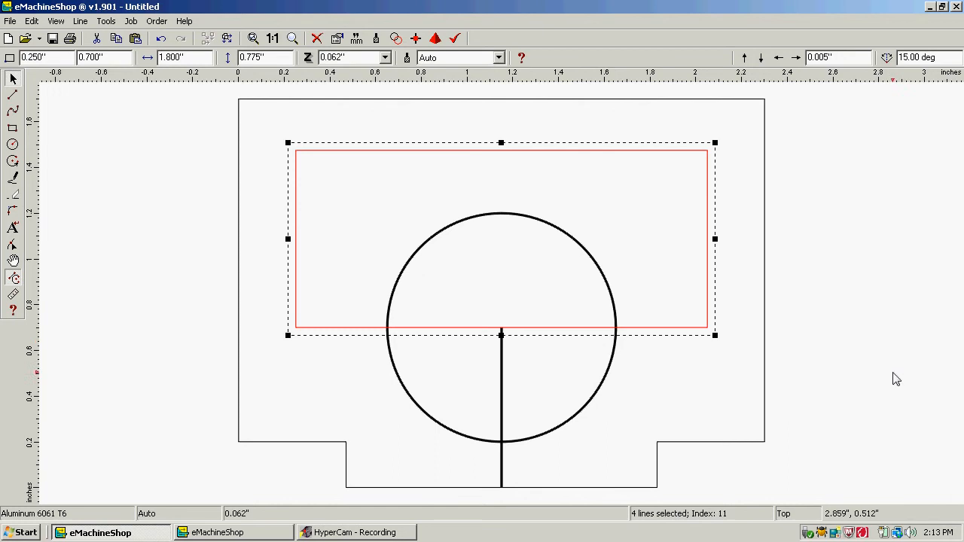
click(133, 188)
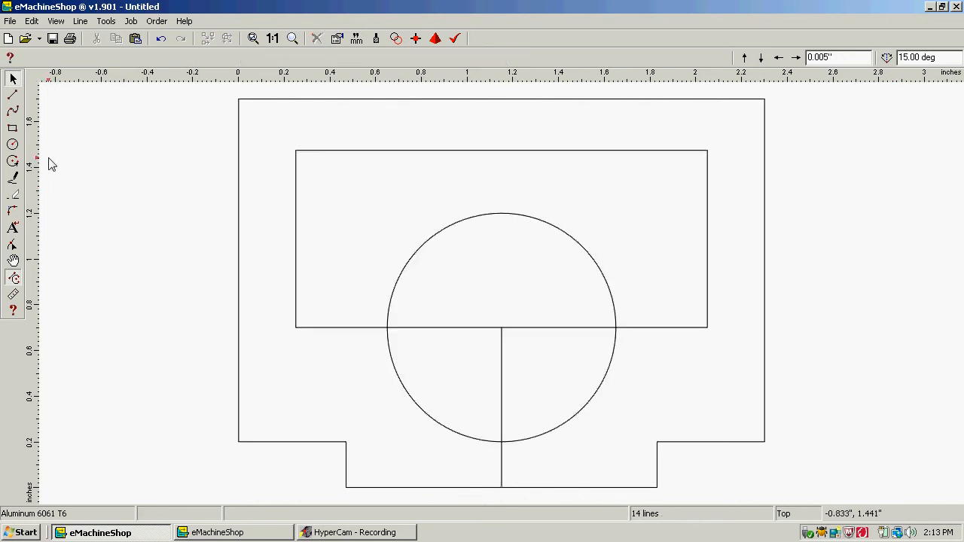
Draw a small circle in the empty area left of the outline and set its diameter to 0.25 inch.
click(13, 145)
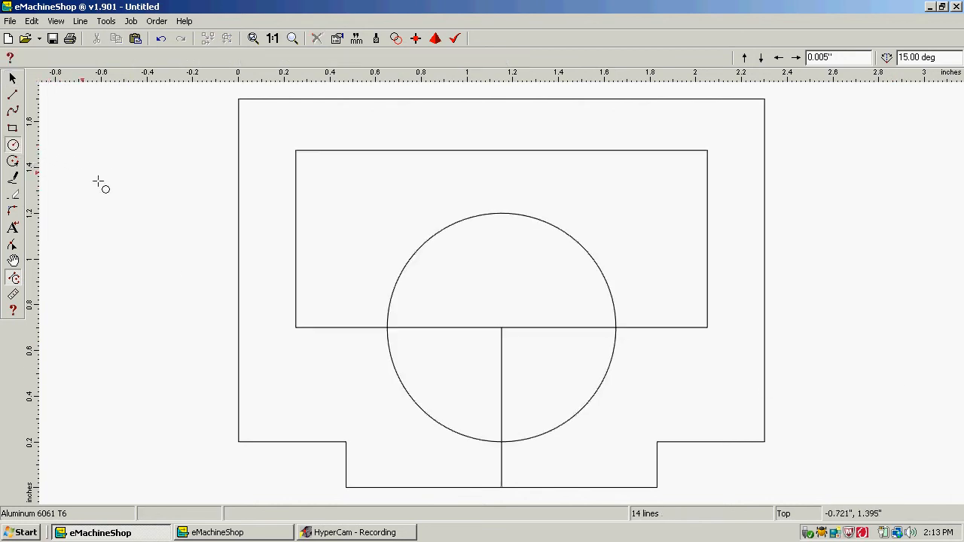
drag(103, 172, 128, 198)
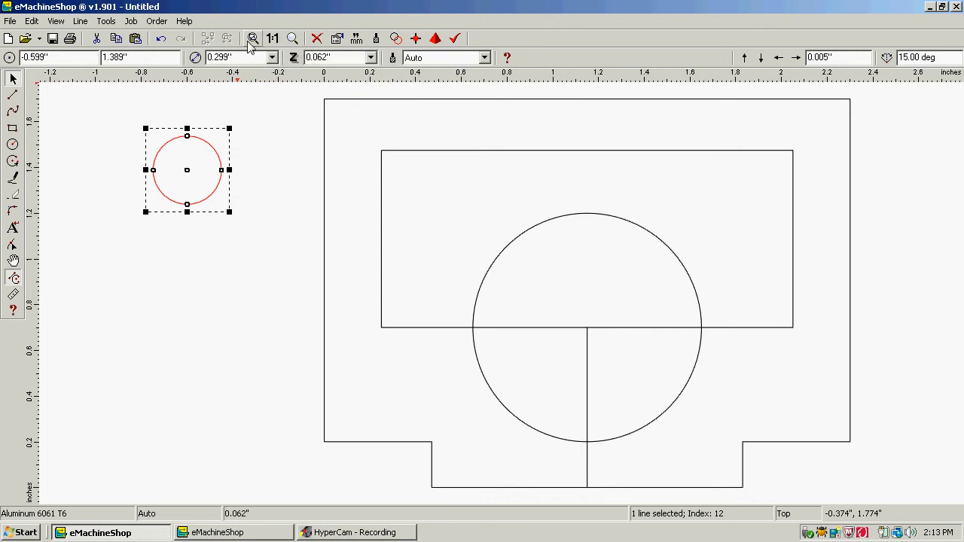
double_click(235, 59)
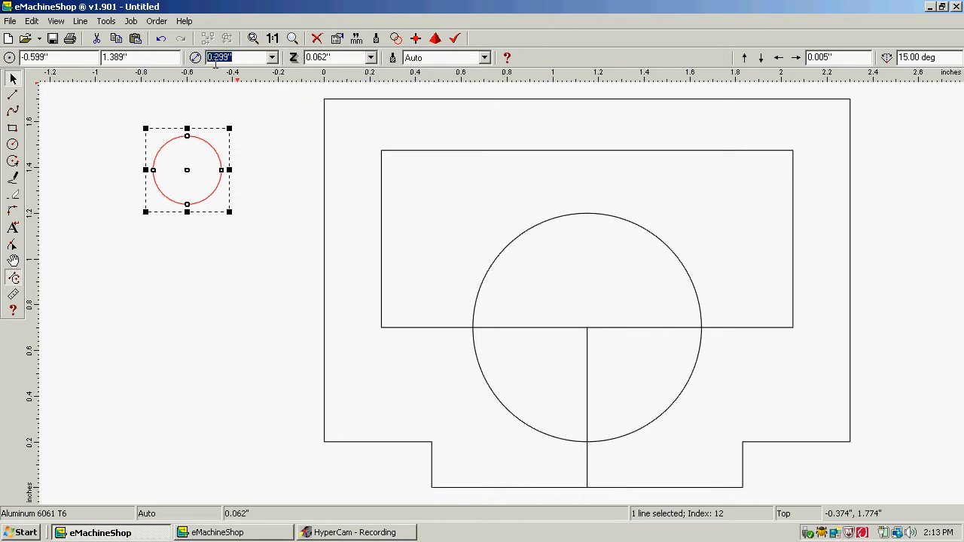
key(BackSpace)
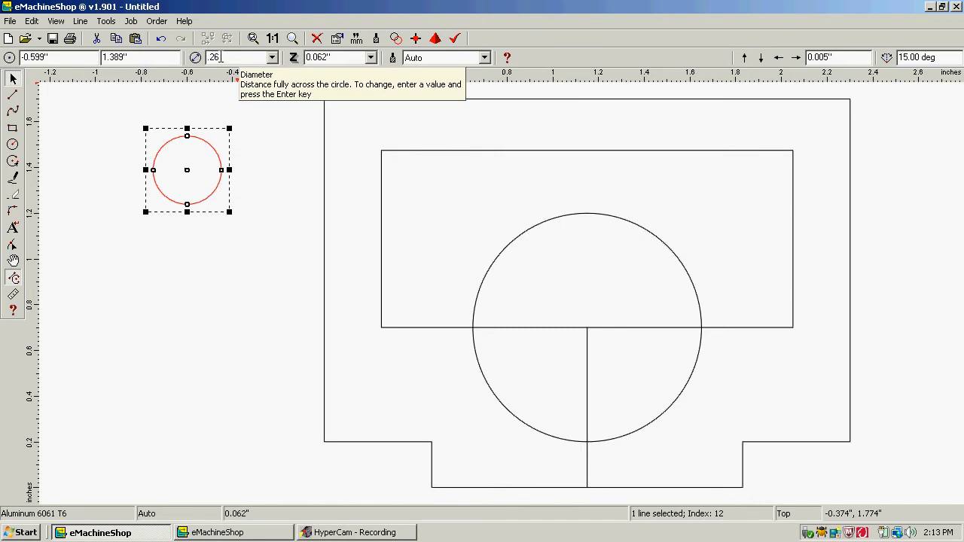
key(BackSpace)
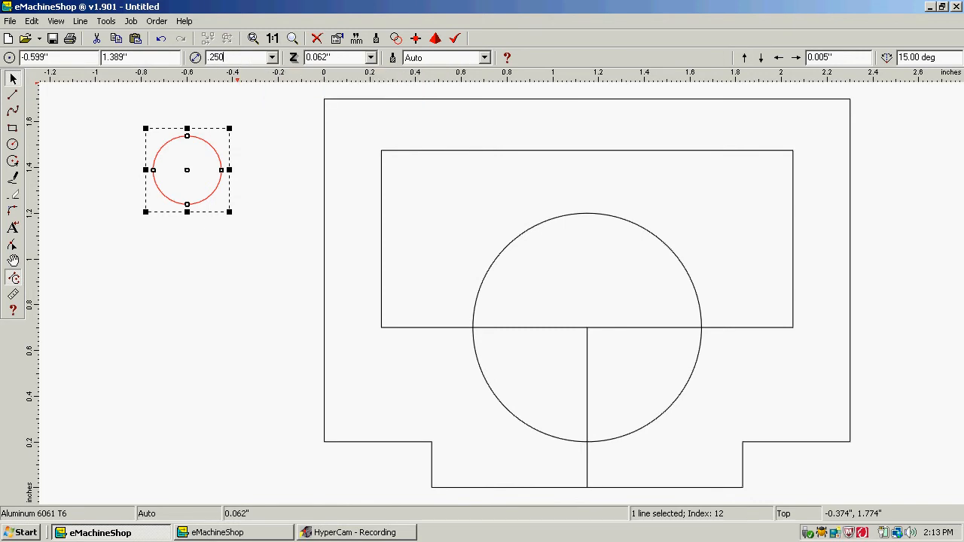
text(50)
key(Return)
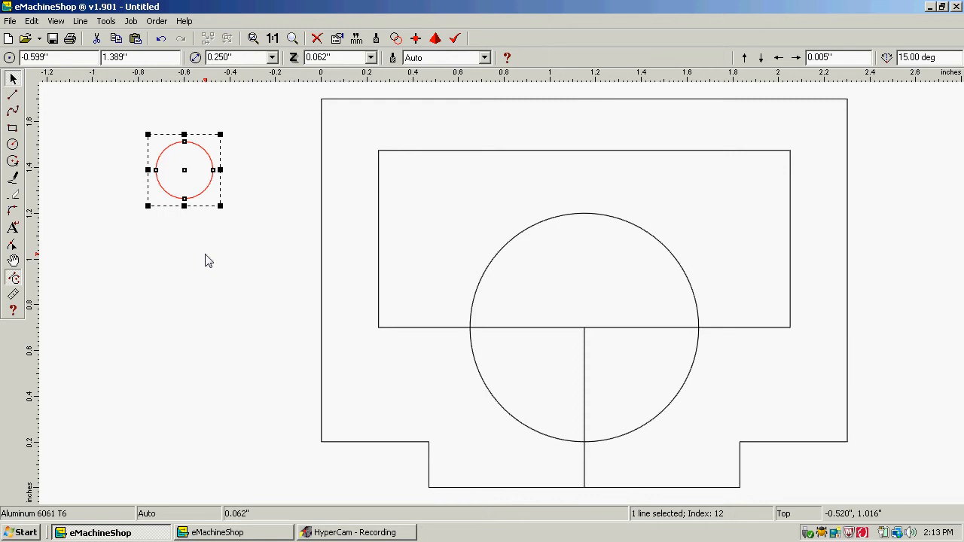
Make three copies of the 0.25 inch circle, each offset 0.005 inch upward.
key(Up)
key(Up)
key(Up)
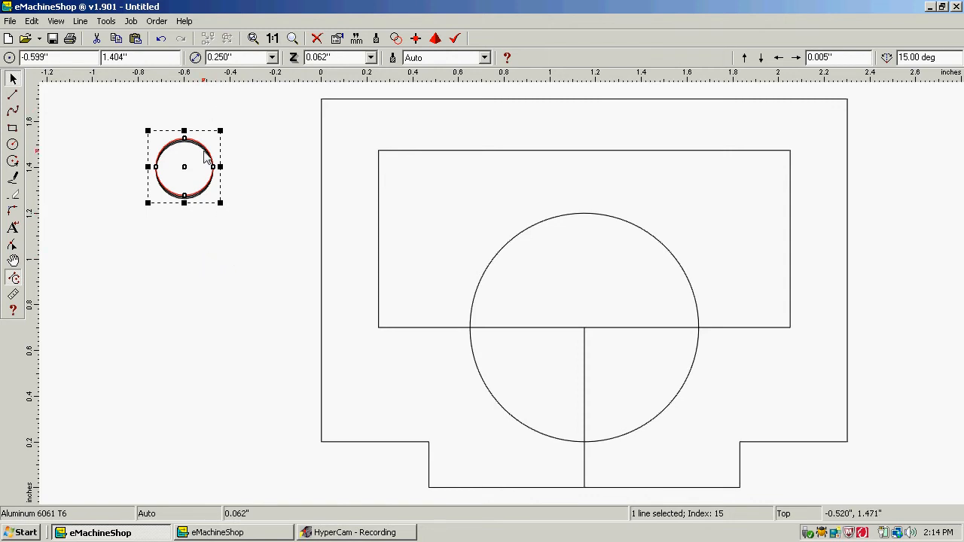
Move the four 0.25 inch circles from beside the outline onto the four corners of the 1.8 by 0.775 inch rectangle.
drag(208, 154, 387, 138)
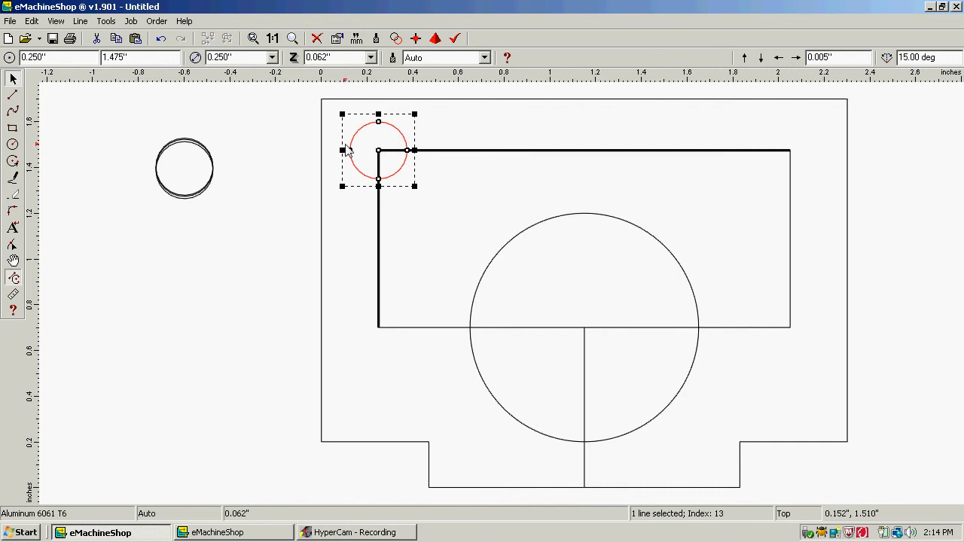
drag(211, 162, 828, 148)
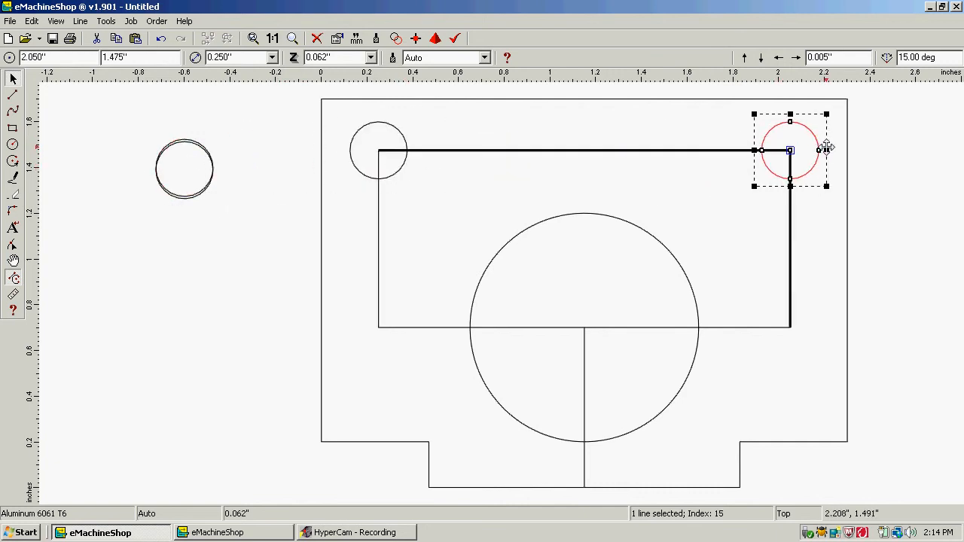
click(194, 197)
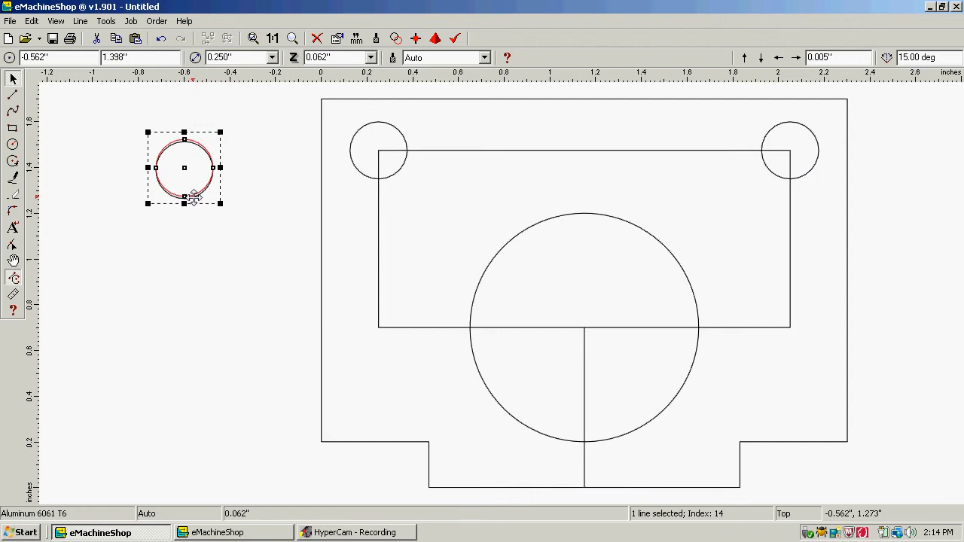
drag(194, 197, 387, 345)
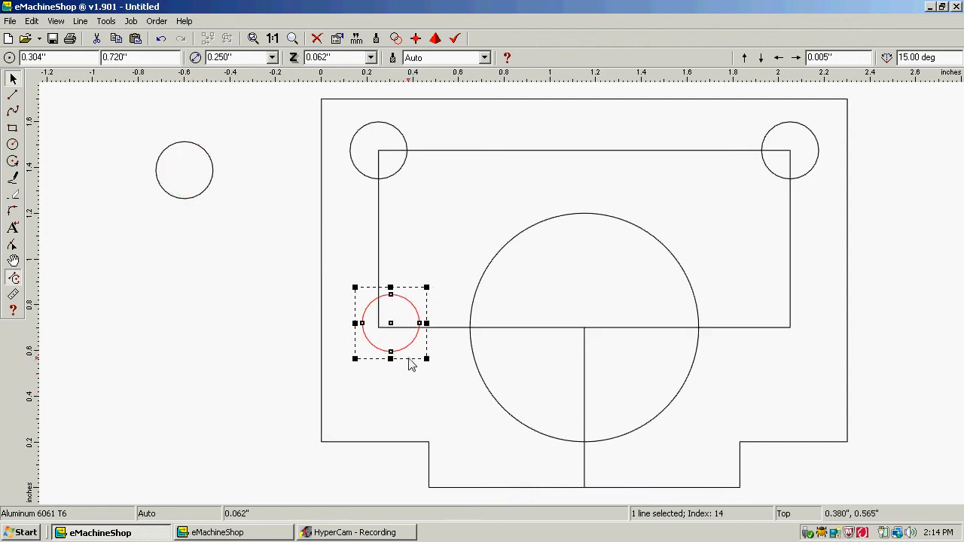
drag(399, 352, 393, 356)
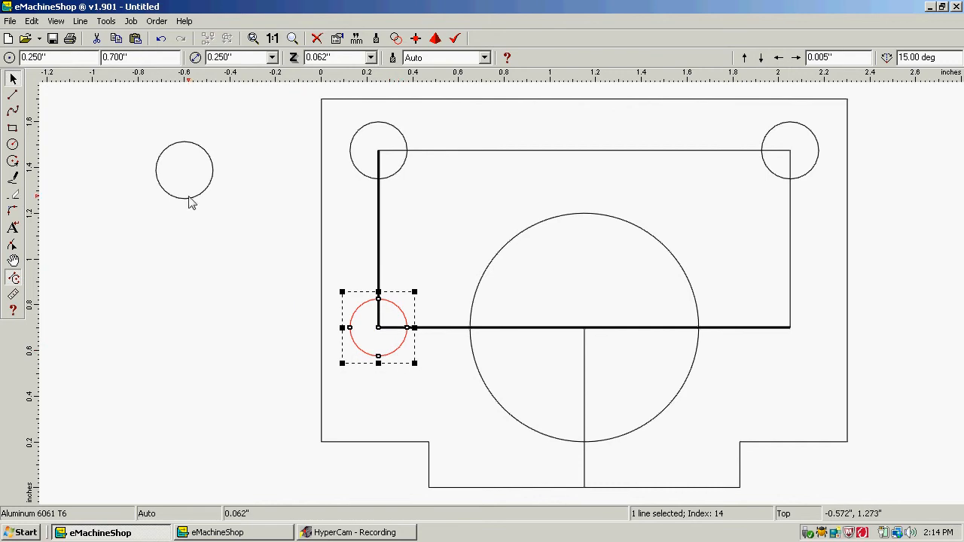
drag(191, 202, 791, 356)
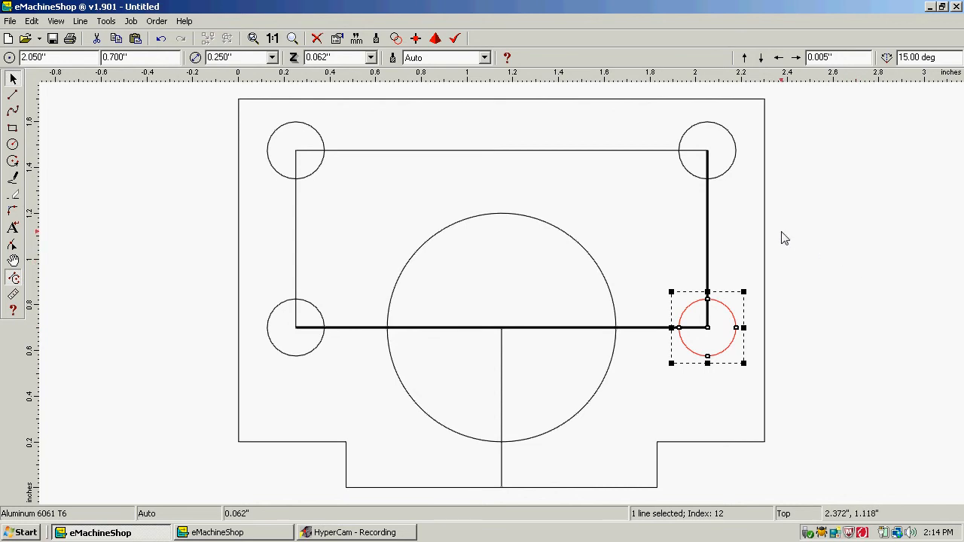
Delete the construction rectangle joining the corner holes and the vertical construction line through the central circle.
click(598, 152)
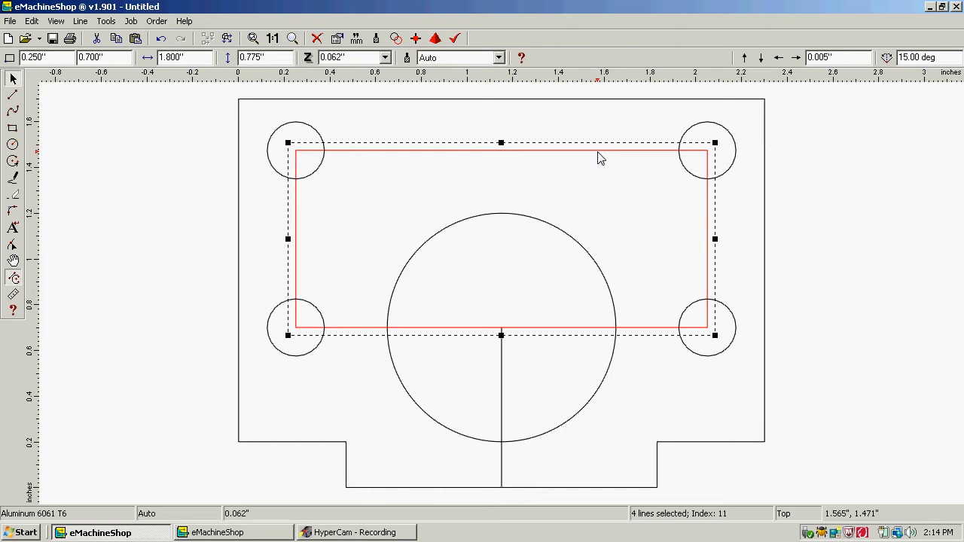
key(Delete)
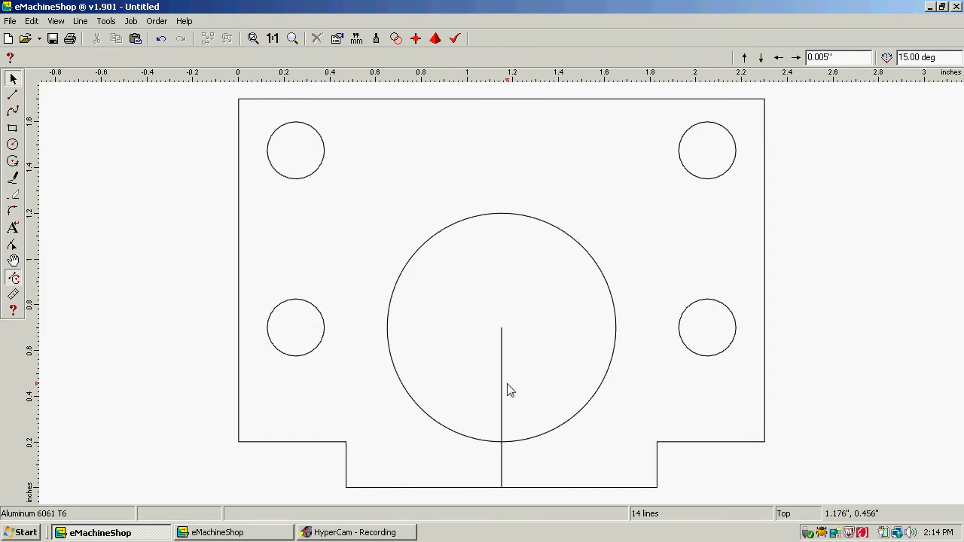
click(503, 386)
key(Delete)
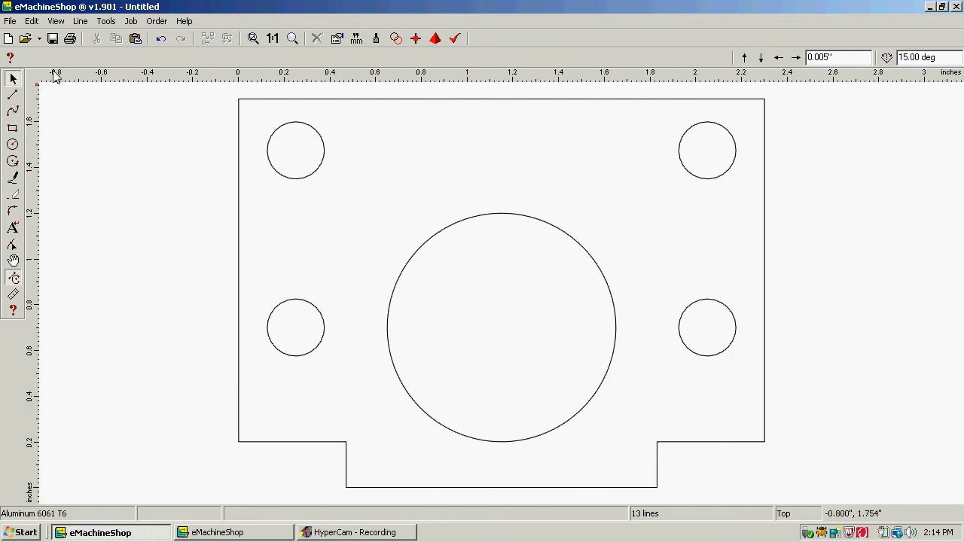
Save the drawing in the tom folder as "thrust brg block".
click(11, 21)
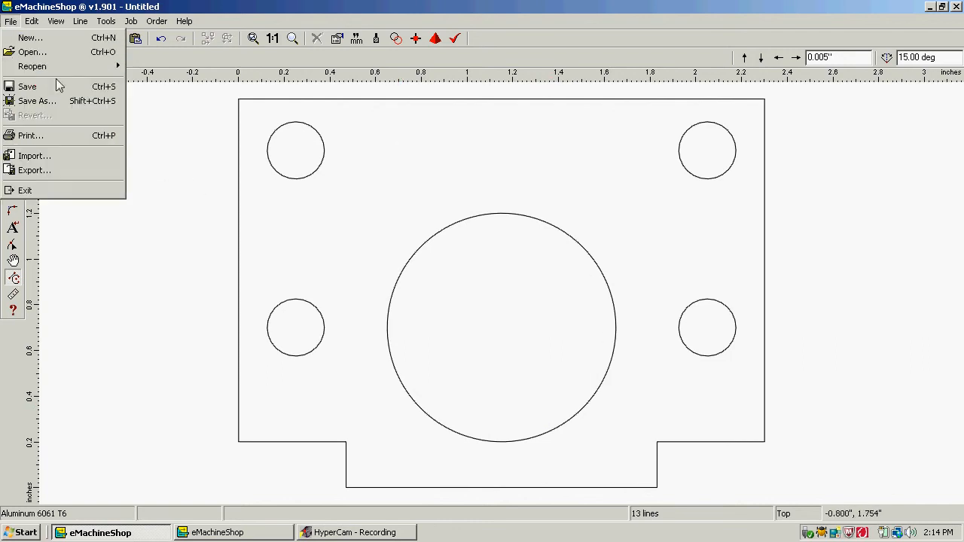
click(65, 100)
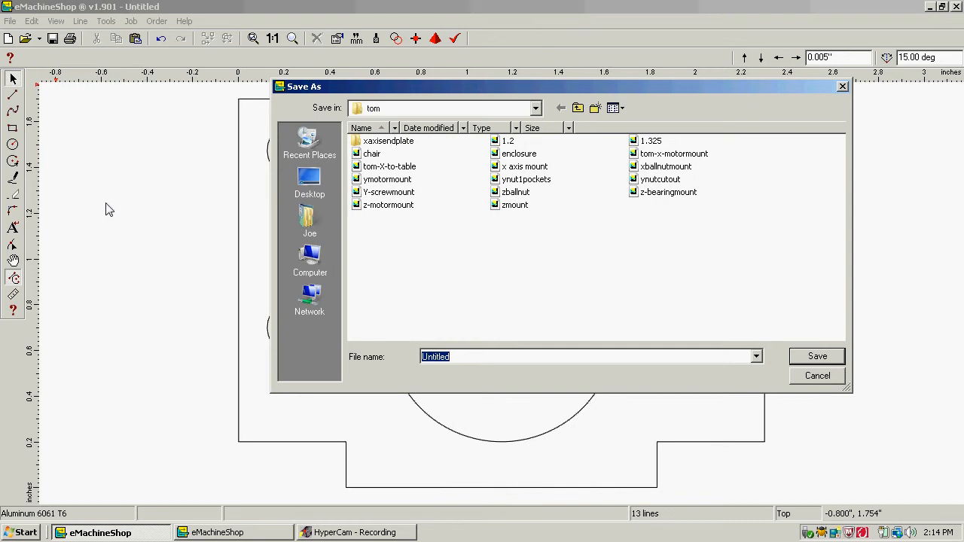
text(thrust brg block)
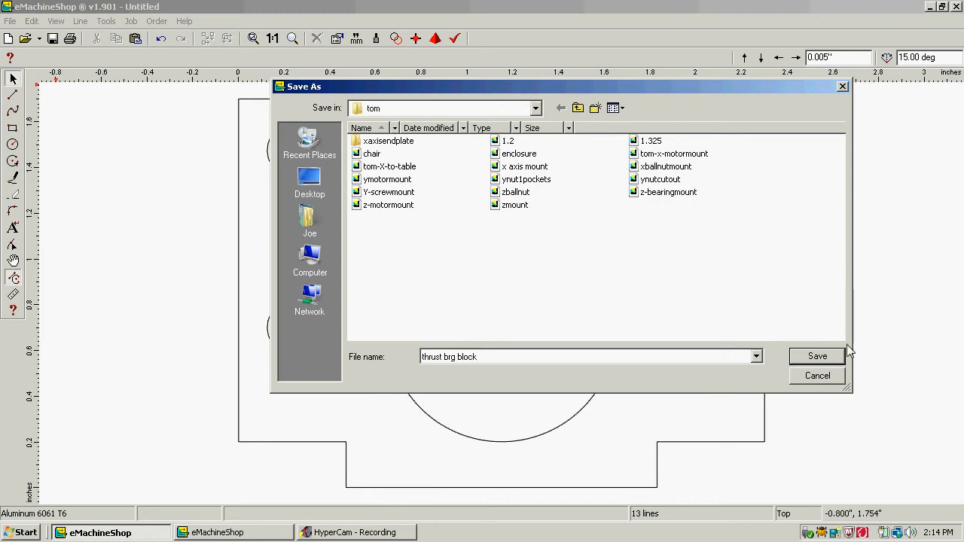
click(829, 361)
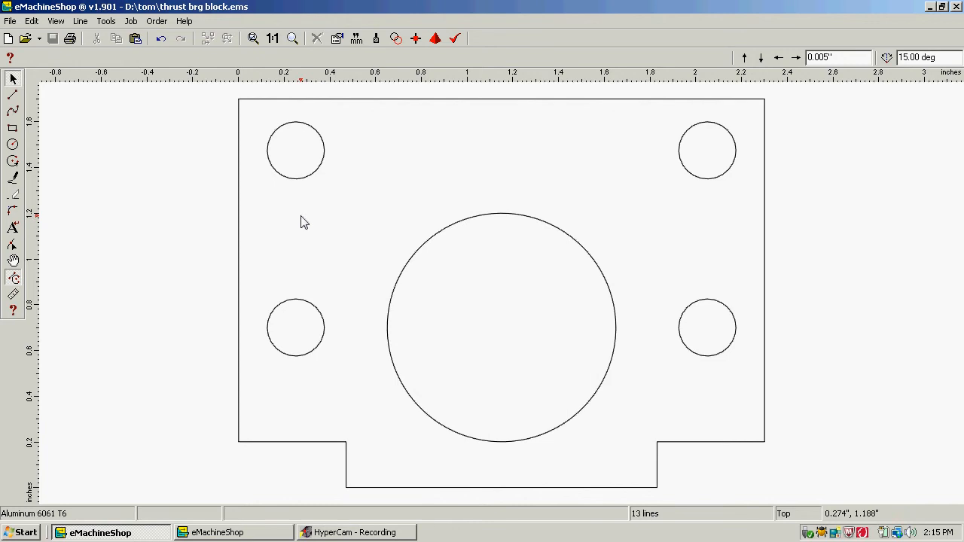
Copy the four 0.25 inch corner circles together with the large central circle.
click(296, 181)
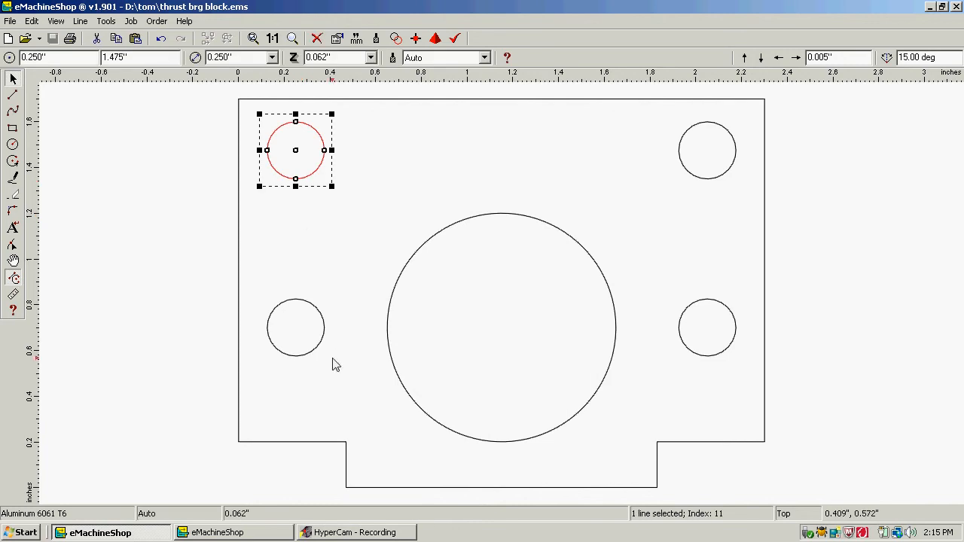
shift+click(318, 345)
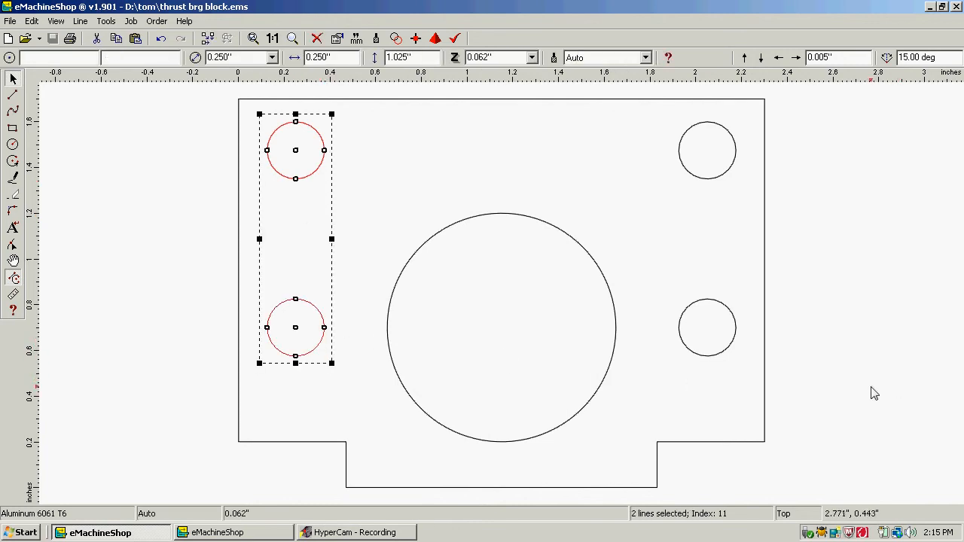
shift+click(723, 355)
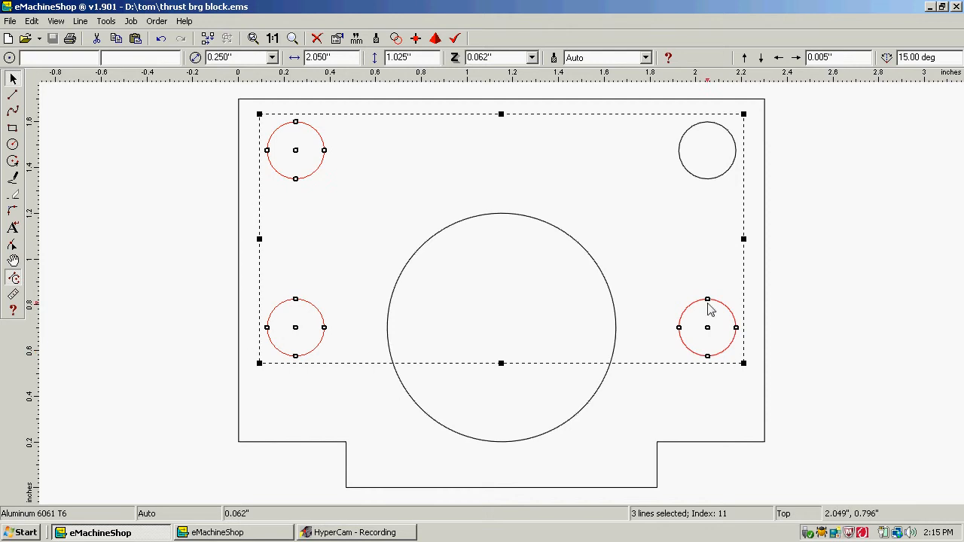
shift+click(720, 179)
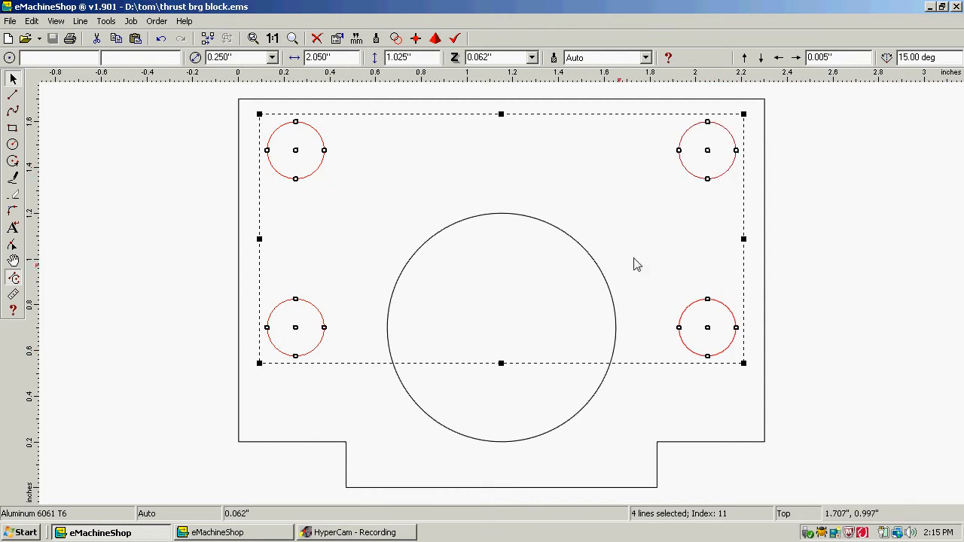
shift+click(496, 444)
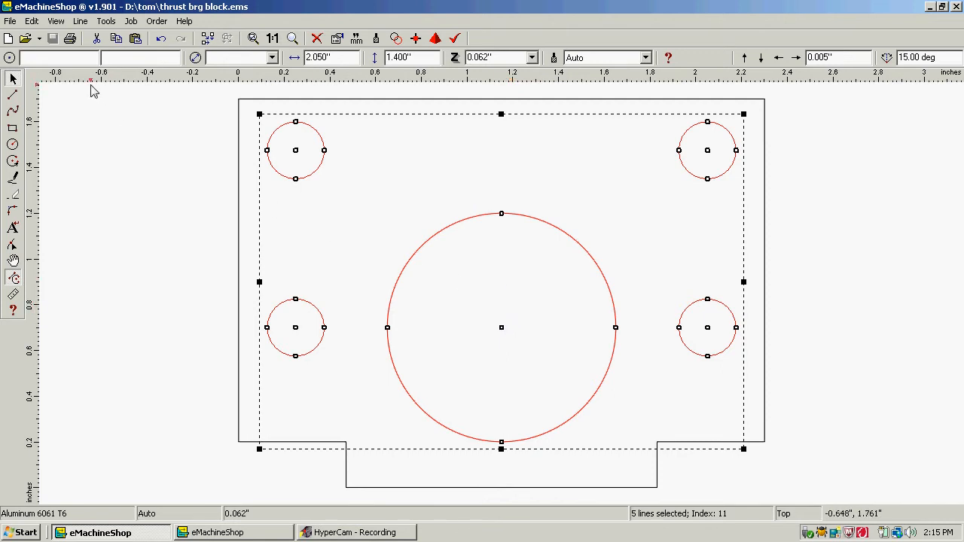
click(30, 22)
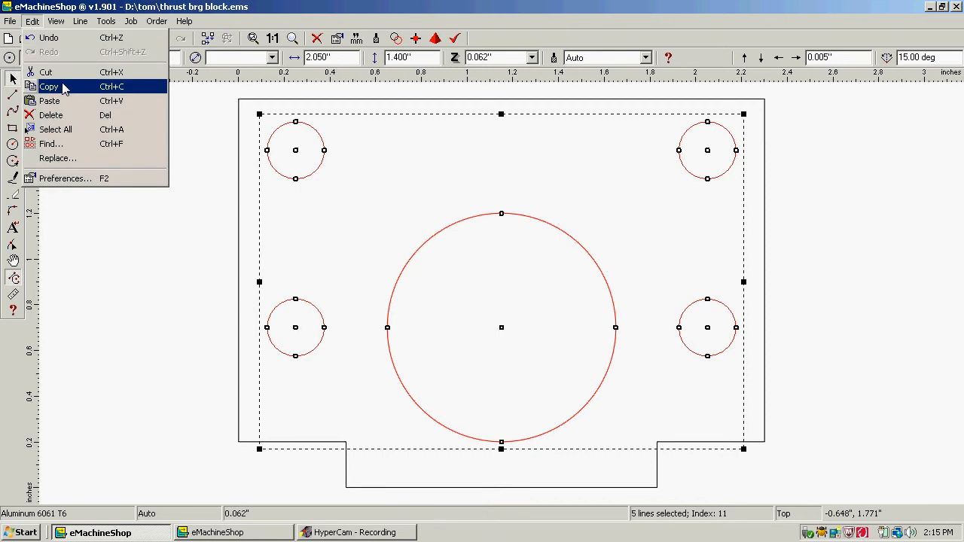
click(66, 89)
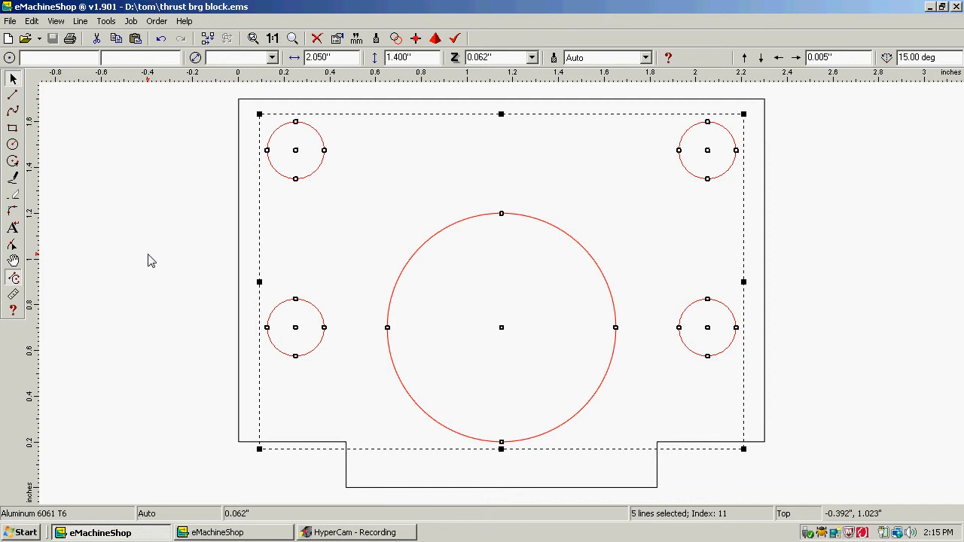
Open the "x axis mount" design from the tom folder.
click(9, 21)
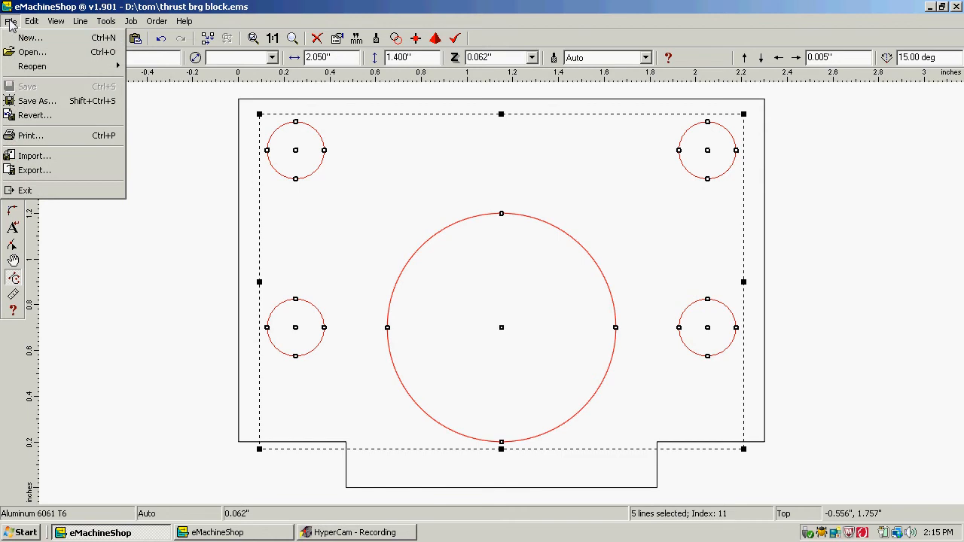
click(41, 55)
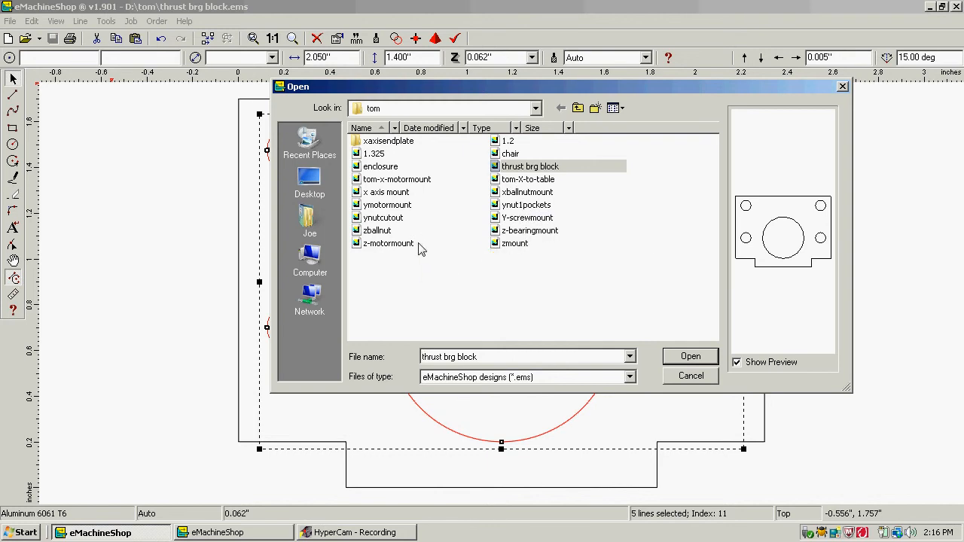
click(403, 194)
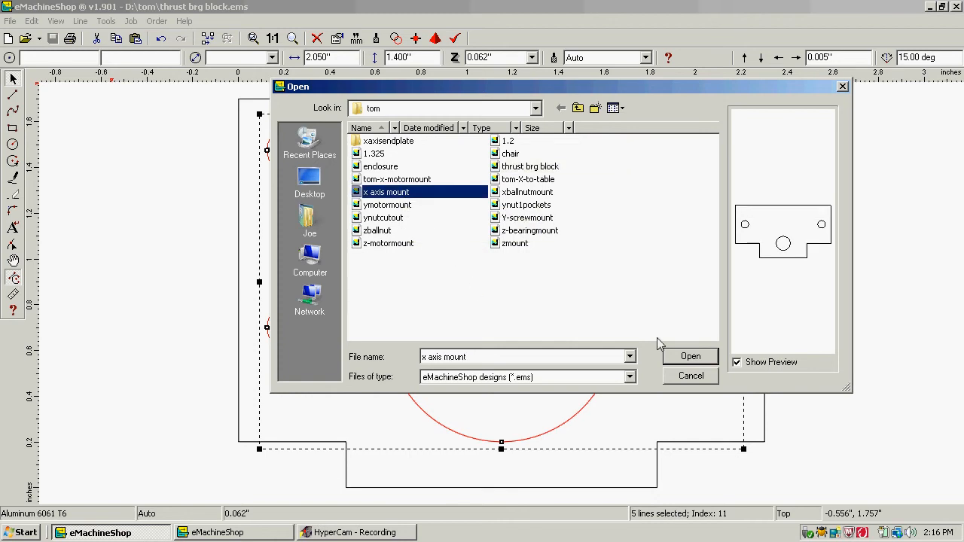
click(678, 362)
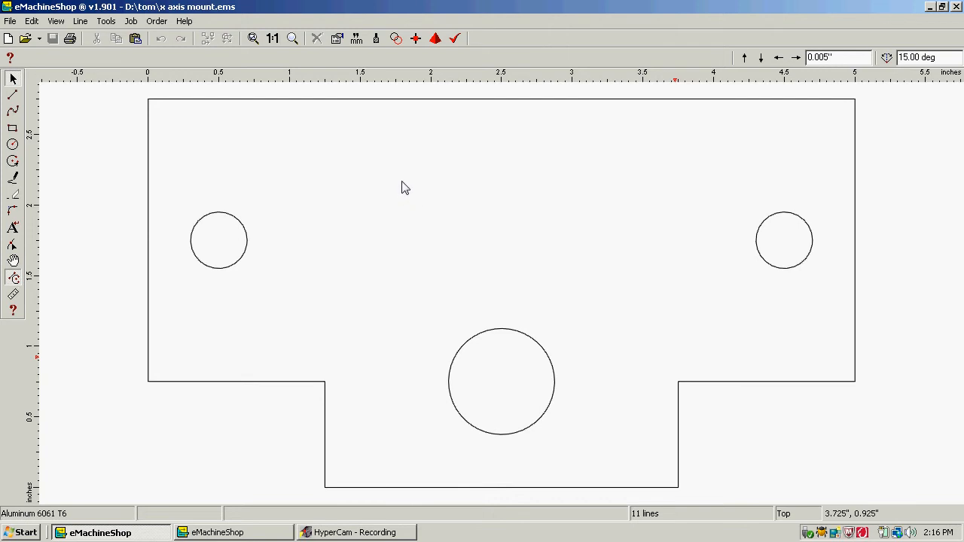
Paste the copied hole pattern and move it so its large circle is concentric with the mount's lower central hole.
key(ctrl+v)
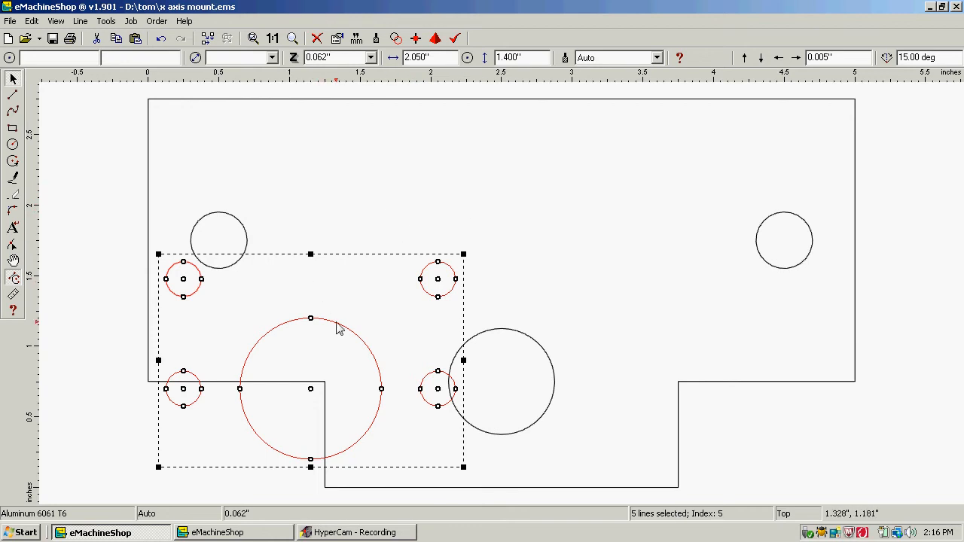
drag(337, 328, 524, 314)
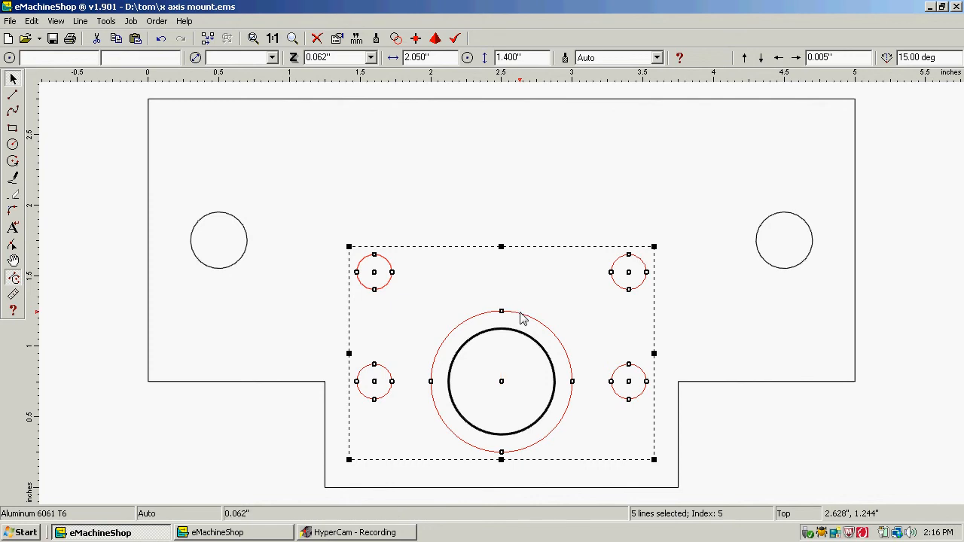
click(729, 420)
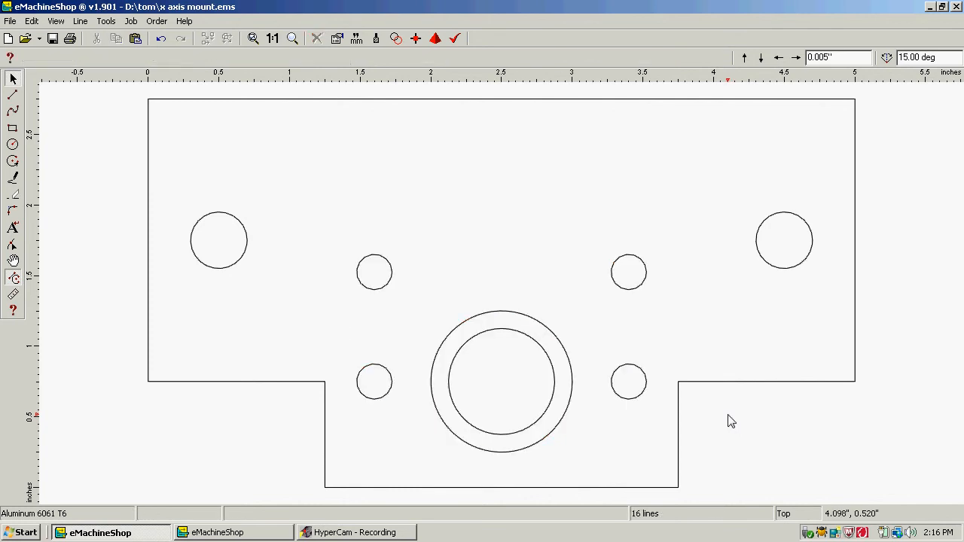
Delete the pasted 1 inch circle around the central hole and save the x axis mount drawing.
click(559, 435)
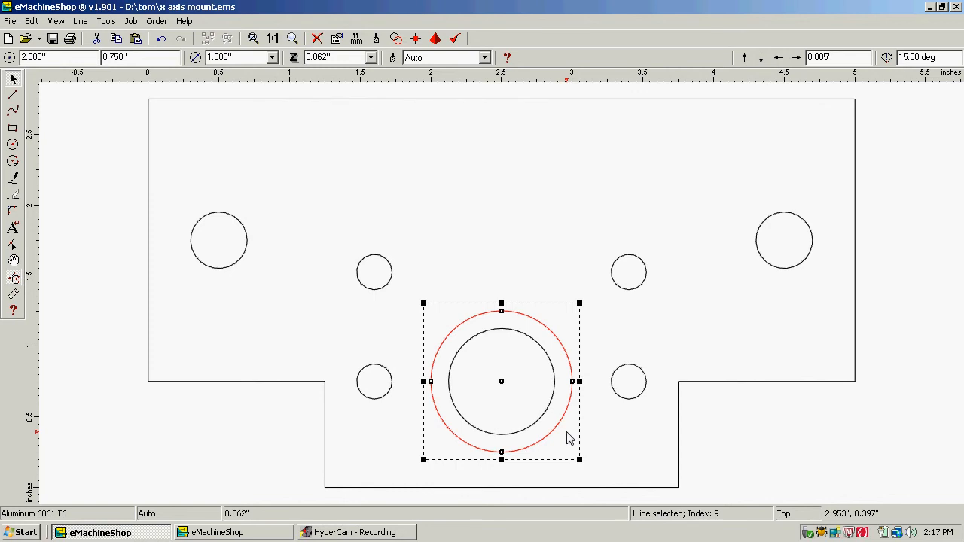
key(Delete)
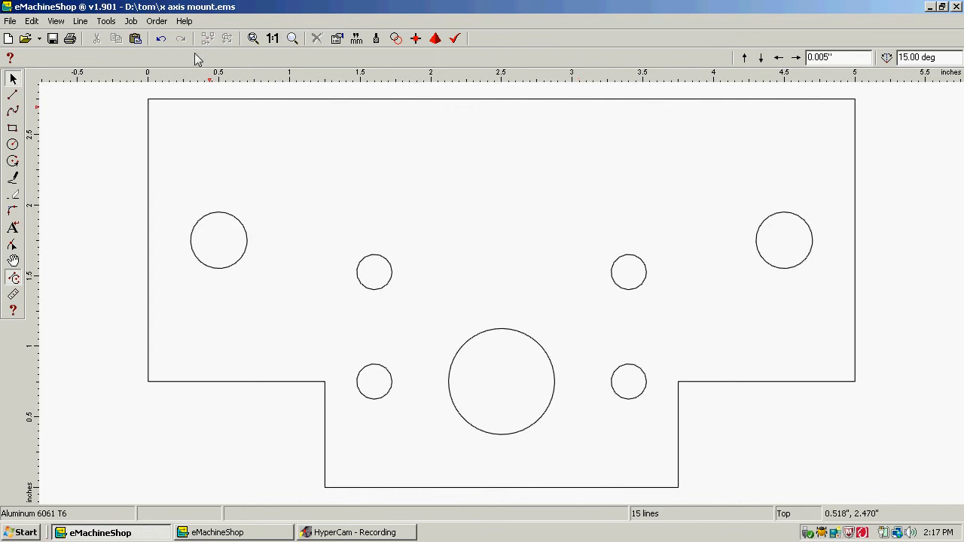
click(11, 22)
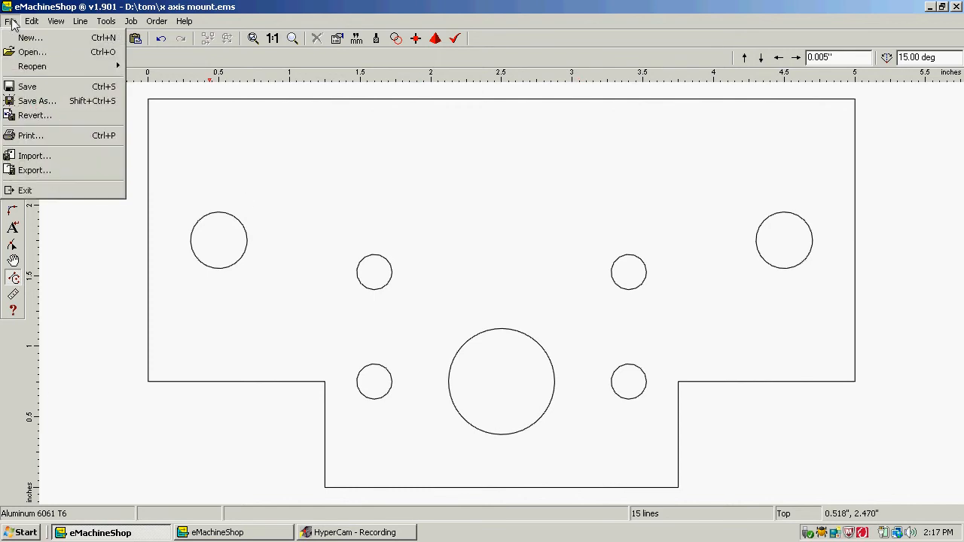
click(54, 89)
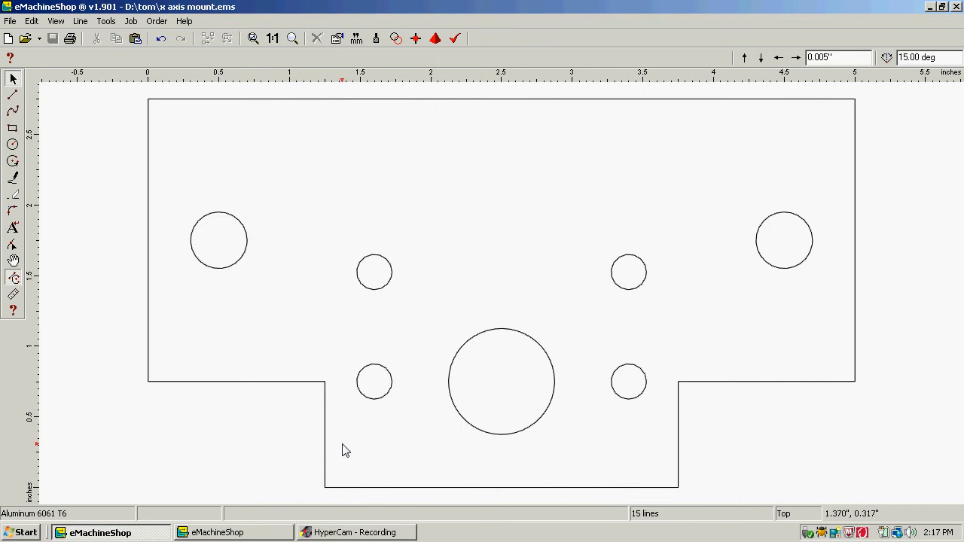
Ungroup the stepped outer outline of the mount into separate lines and clear the selection.
double_click(444, 100)
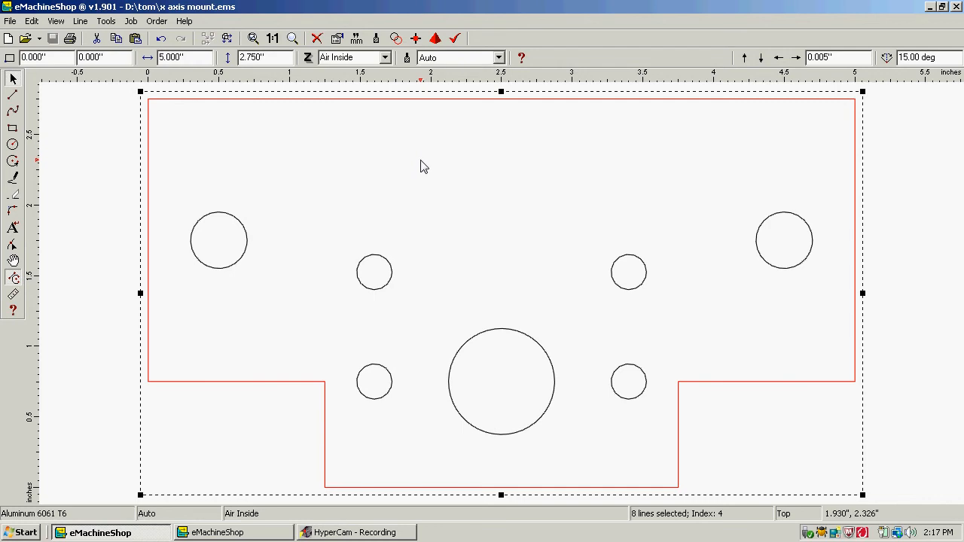
click(81, 21)
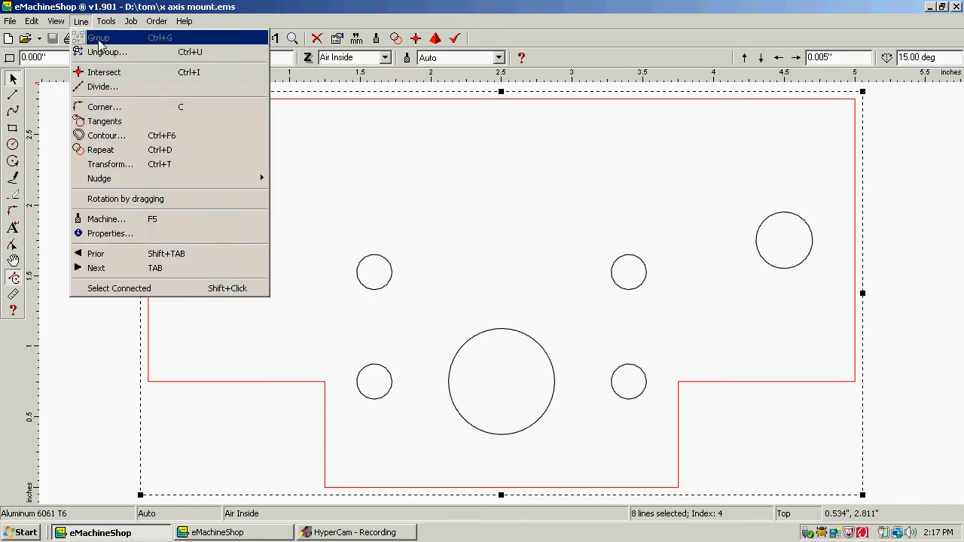
click(106, 52)
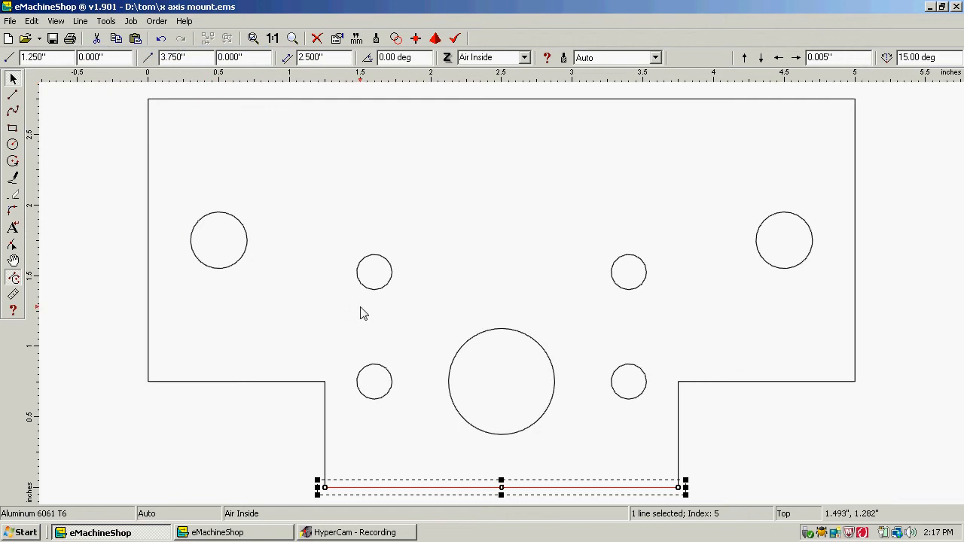
click(181, 450)
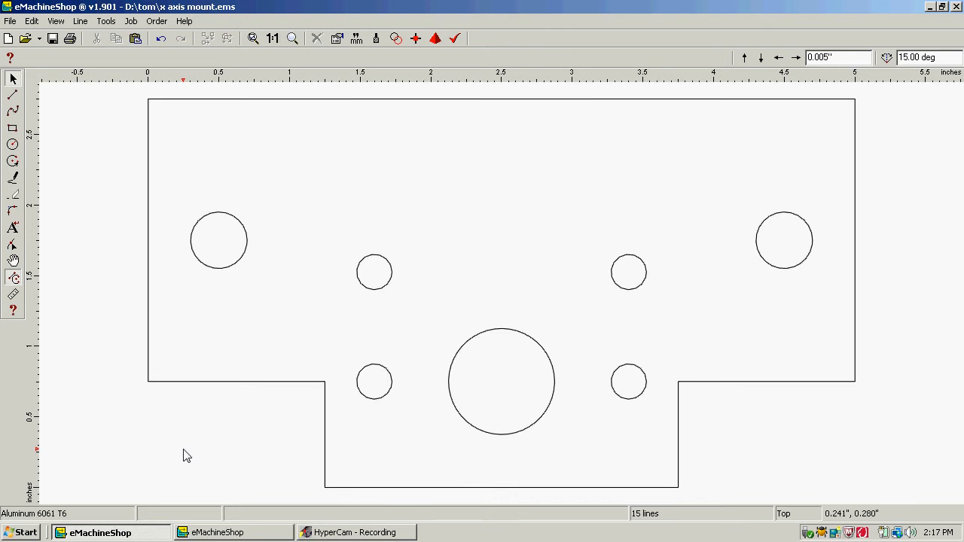
Round the two inside corners of the mount's stepped outline, where the side ledges meet the lower tab, with a 0.5 inch radius.
click(325, 440)
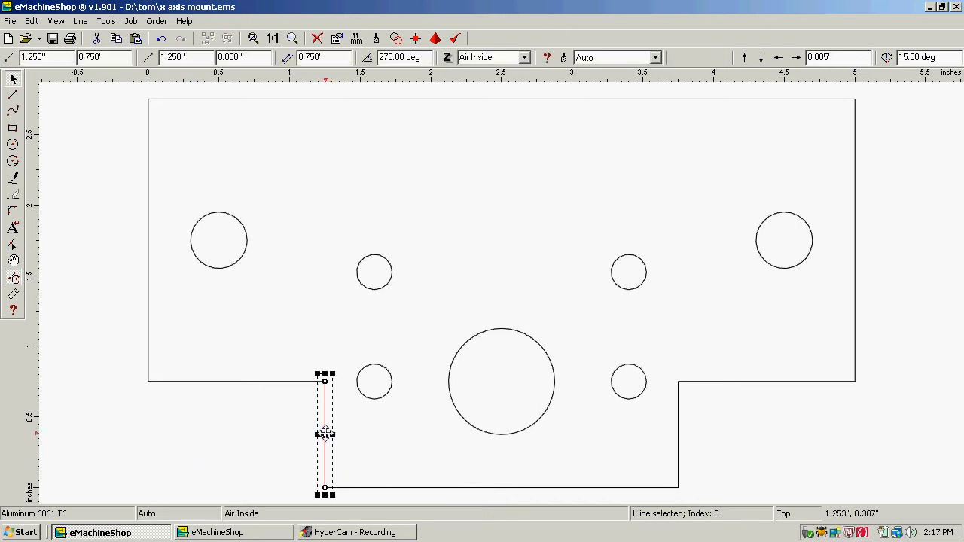
shift+click(258, 382)
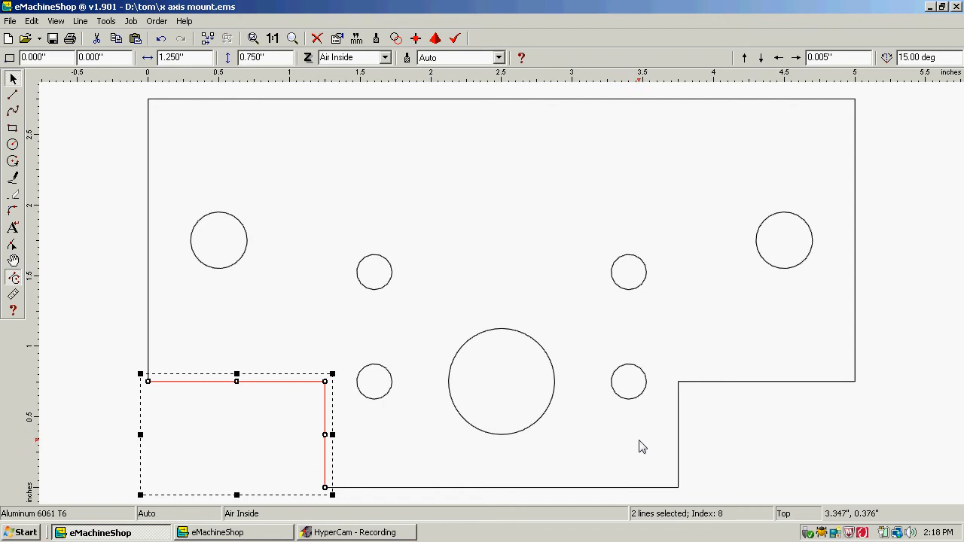
shift+click(681, 443)
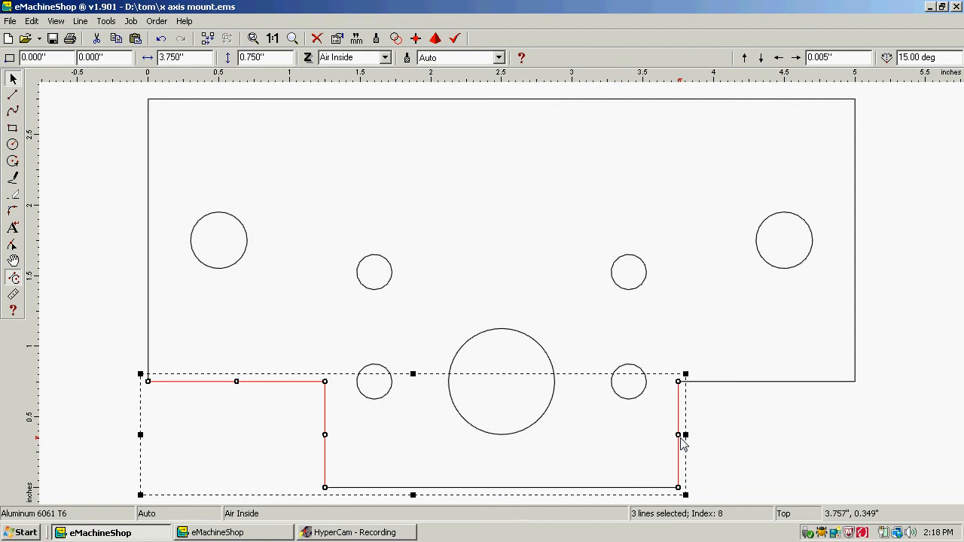
shift+click(740, 383)
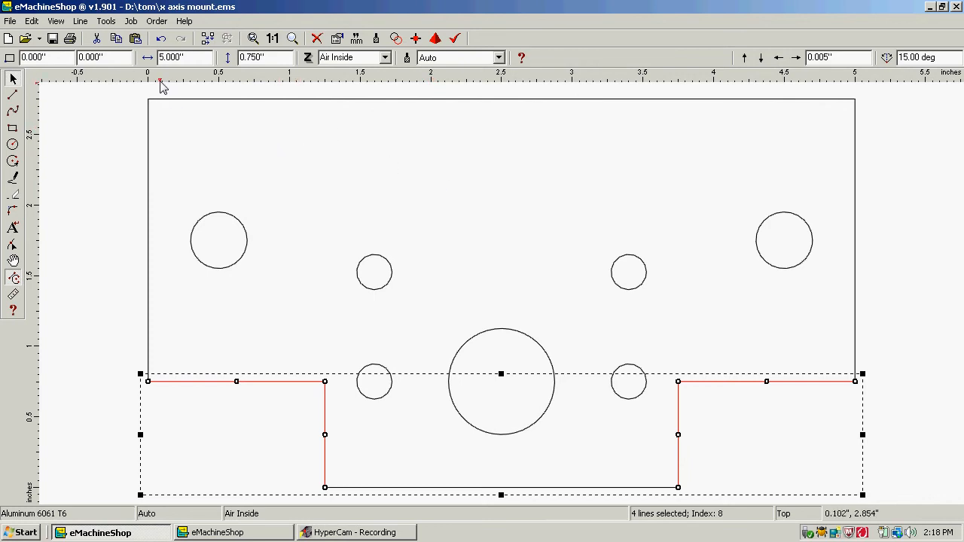
click(113, 23)
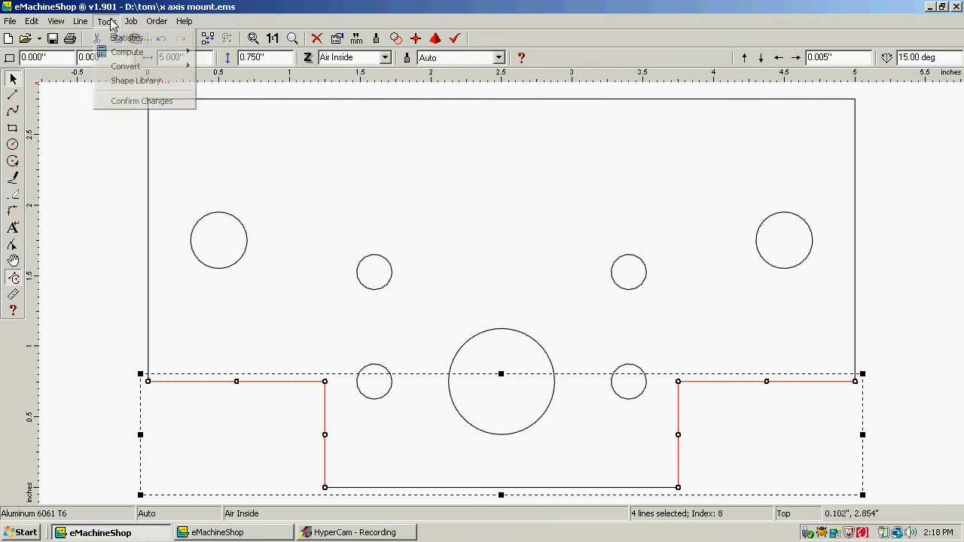
mouse_move(85, 23)
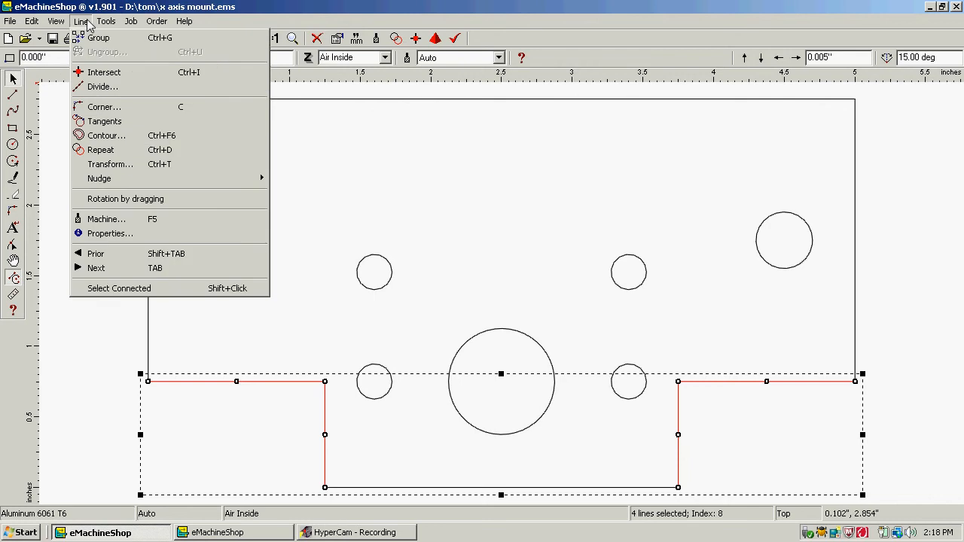
click(98, 107)
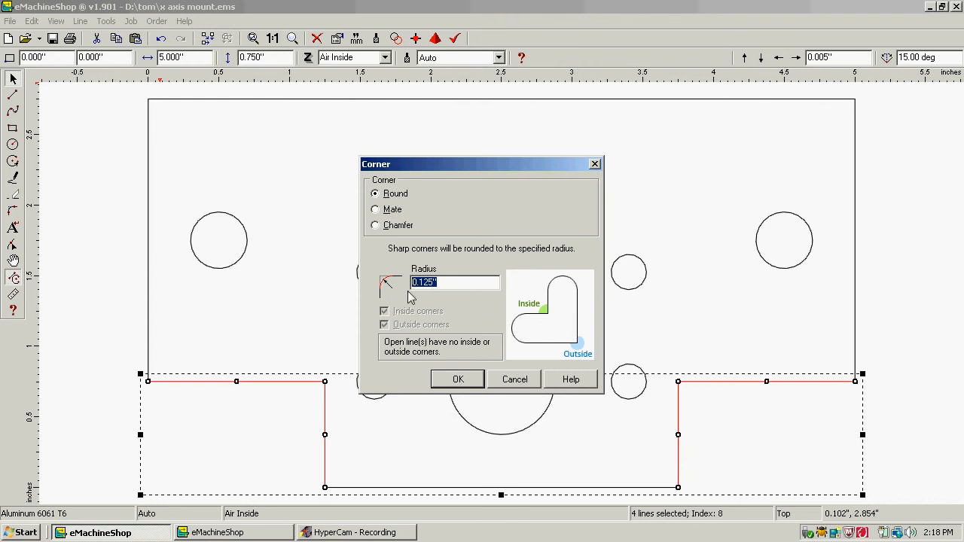
text(.5)
click(456, 380)
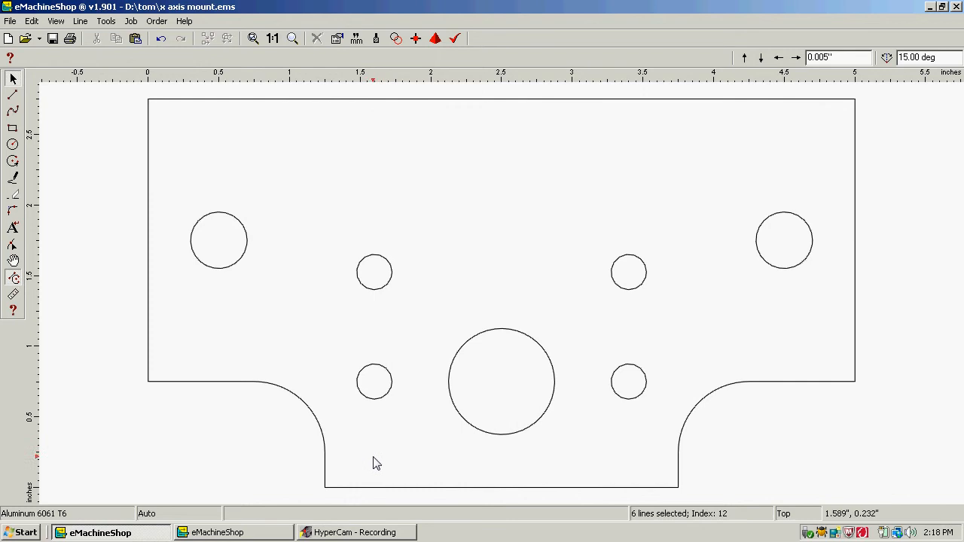
Round the two bottom corners of the mount's lower tab with a 0.125 inch radius and save the drawing.
click(337, 489)
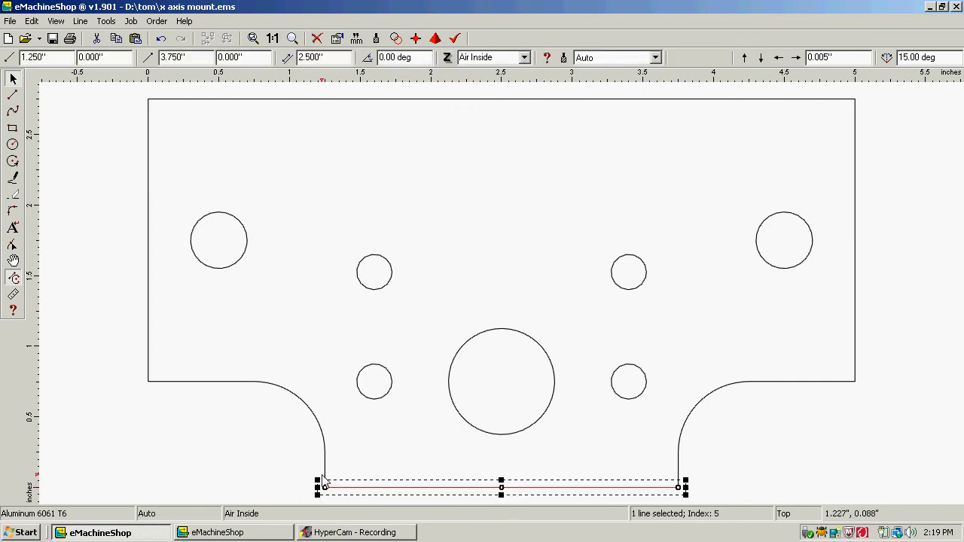
shift+click(326, 476)
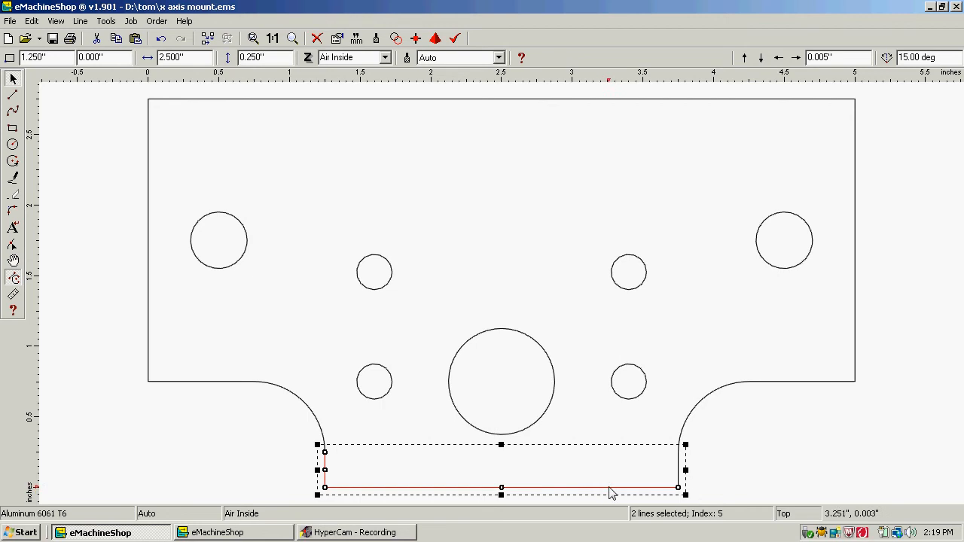
shift+click(679, 479)
click(80, 21)
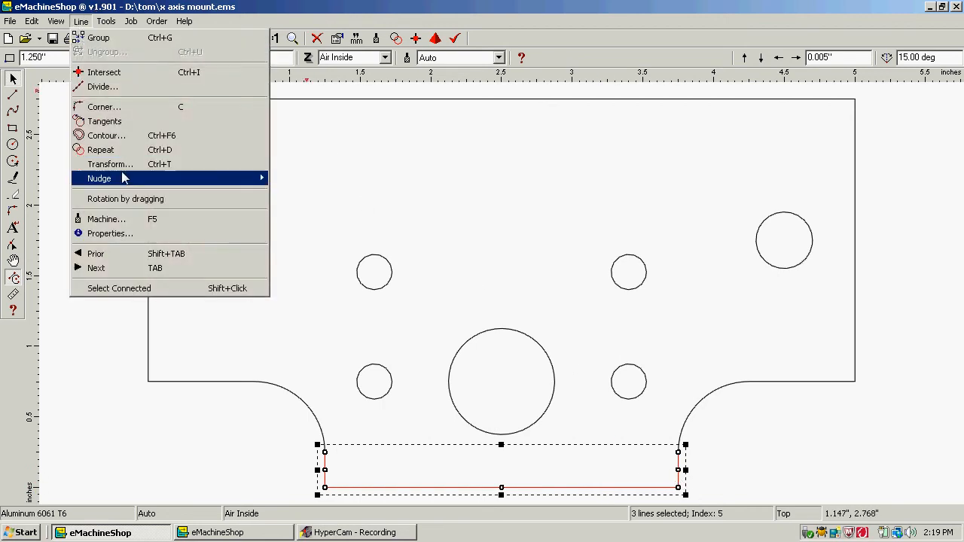
click(153, 113)
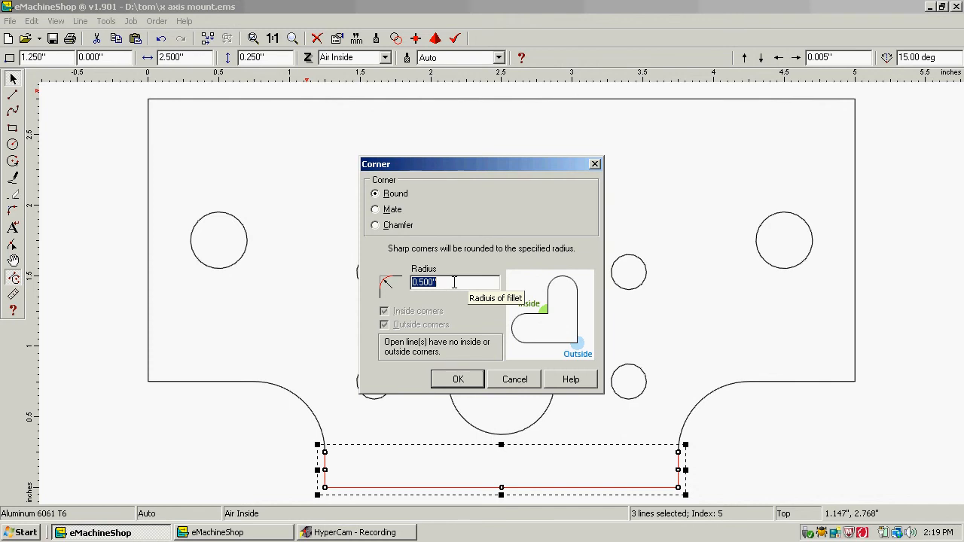
key(BackSpace)
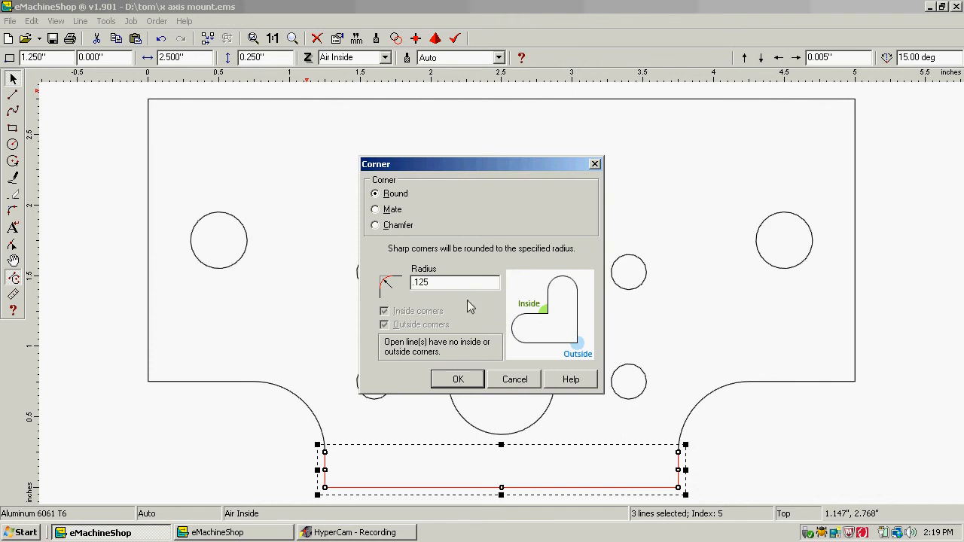
click(457, 379)
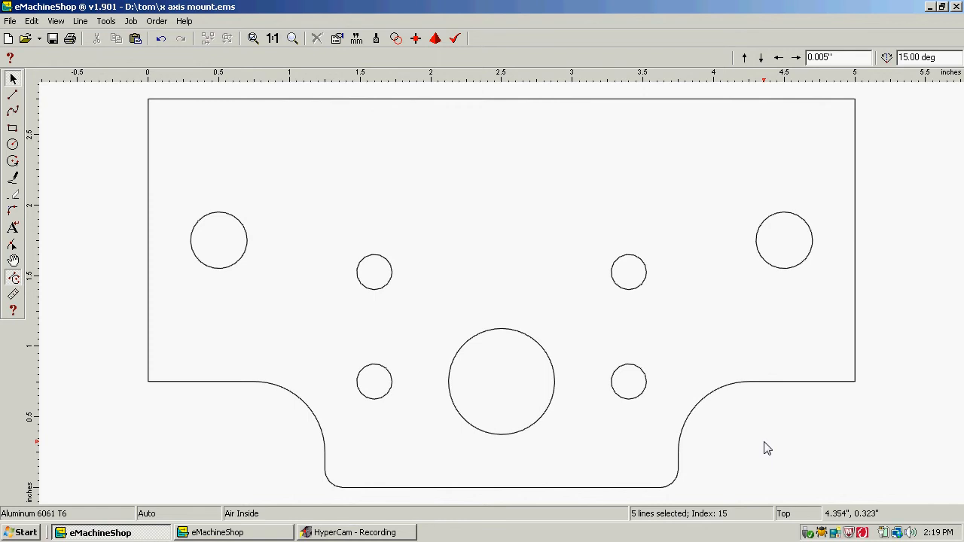
click(12, 21)
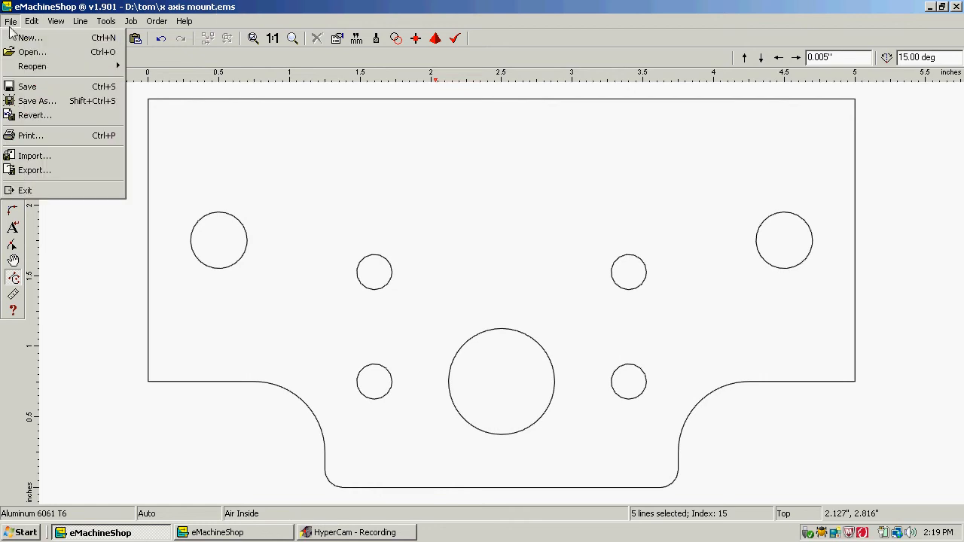
click(31, 87)
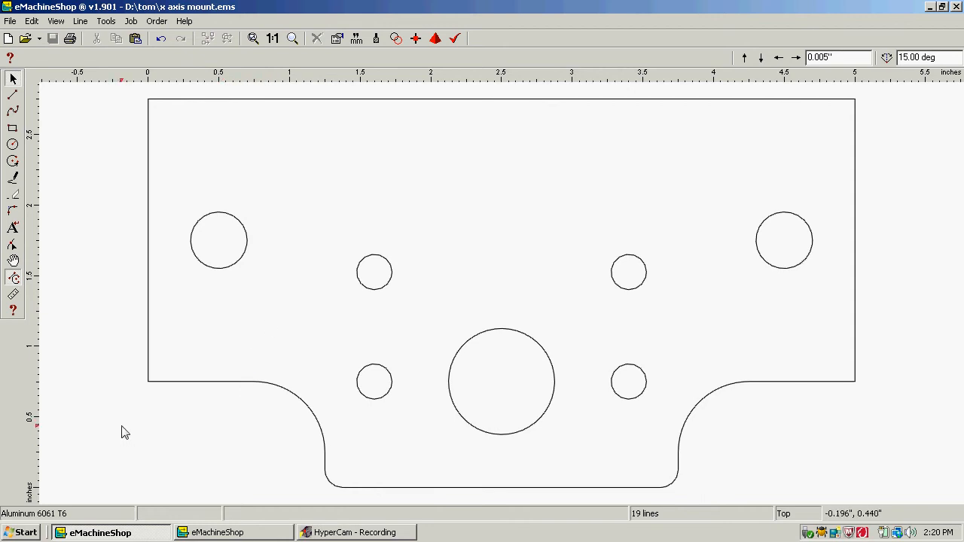
Switch to the z-motormount drawing and copy the complete plate that has the two concentric circles.
click(234, 535)
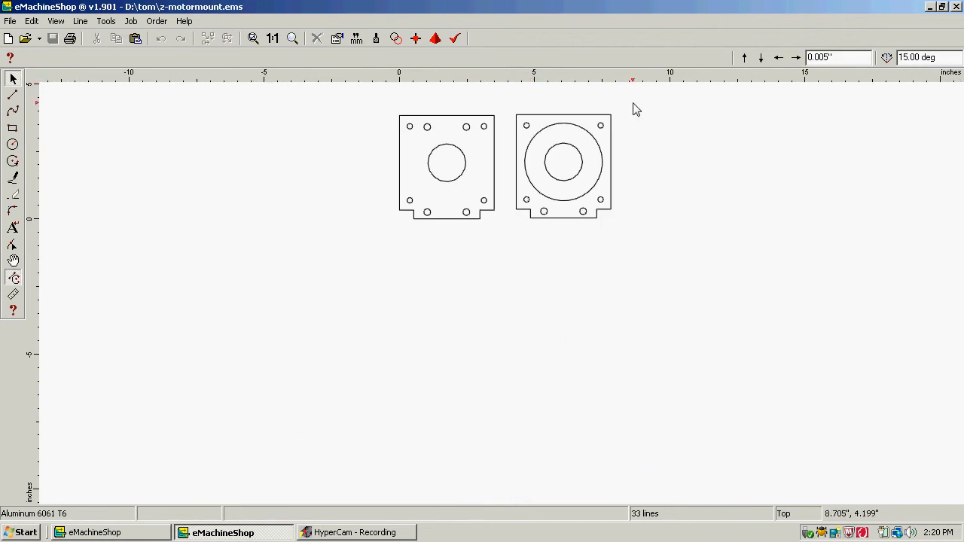
drag(645, 105, 509, 264)
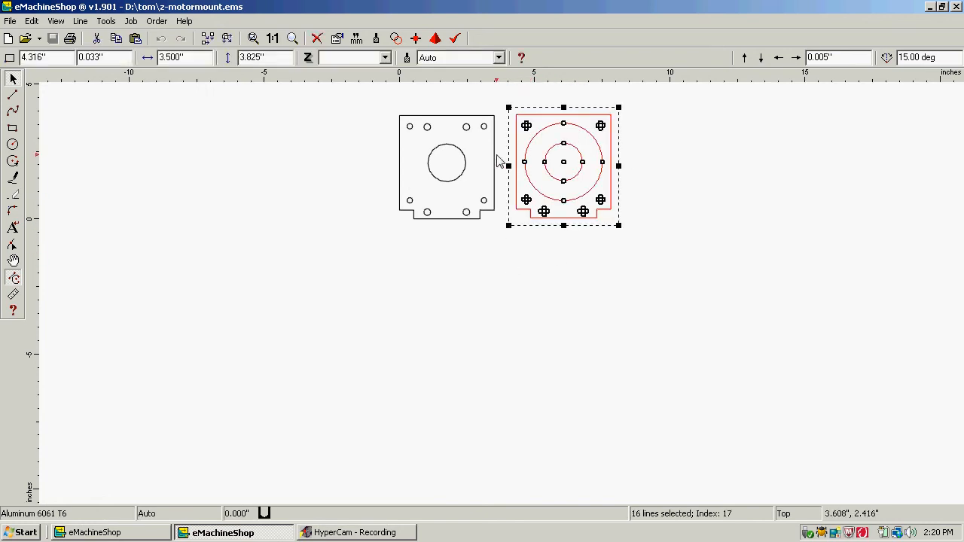
right_click(559, 184)
click(585, 205)
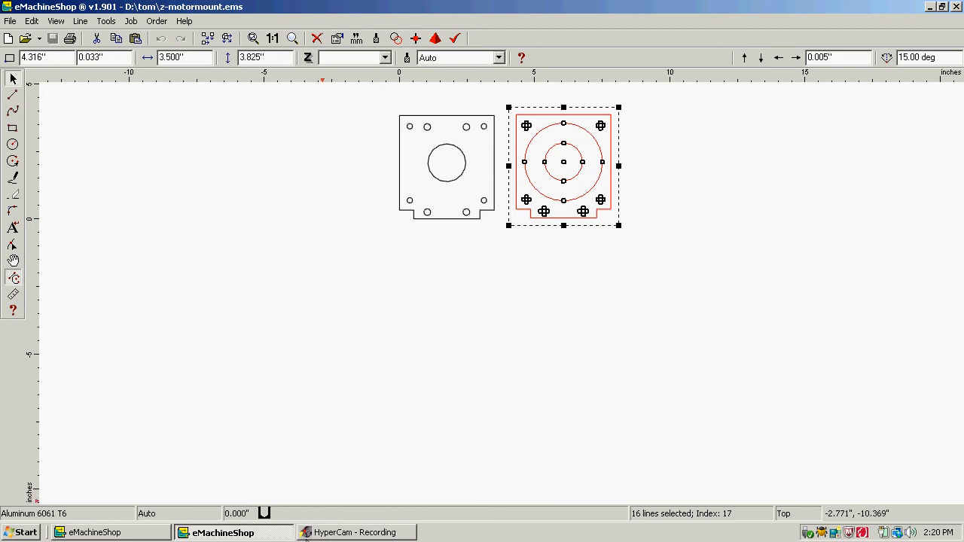
Return to the x axis mount drawing and paste the copied motor mount plate.
click(117, 533)
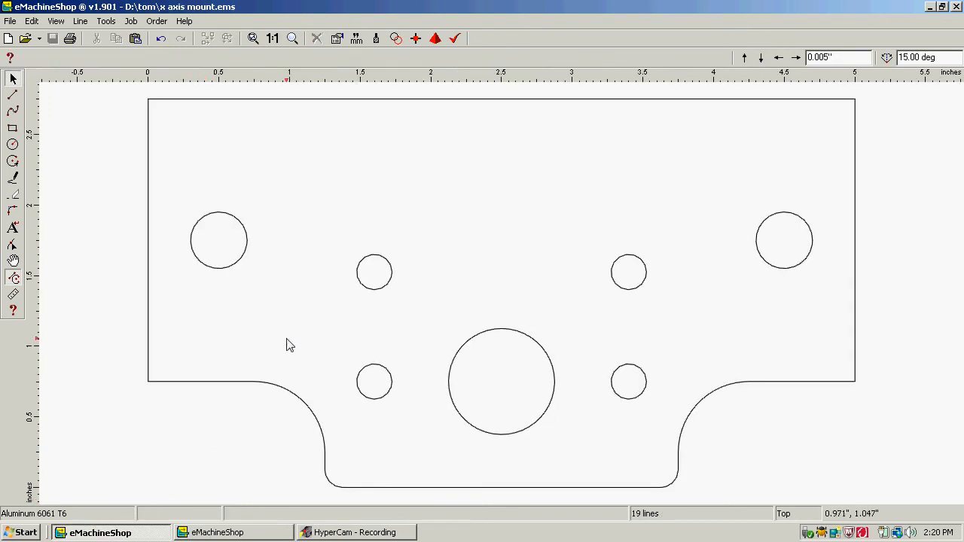
scroll(313, 203, down, 4)
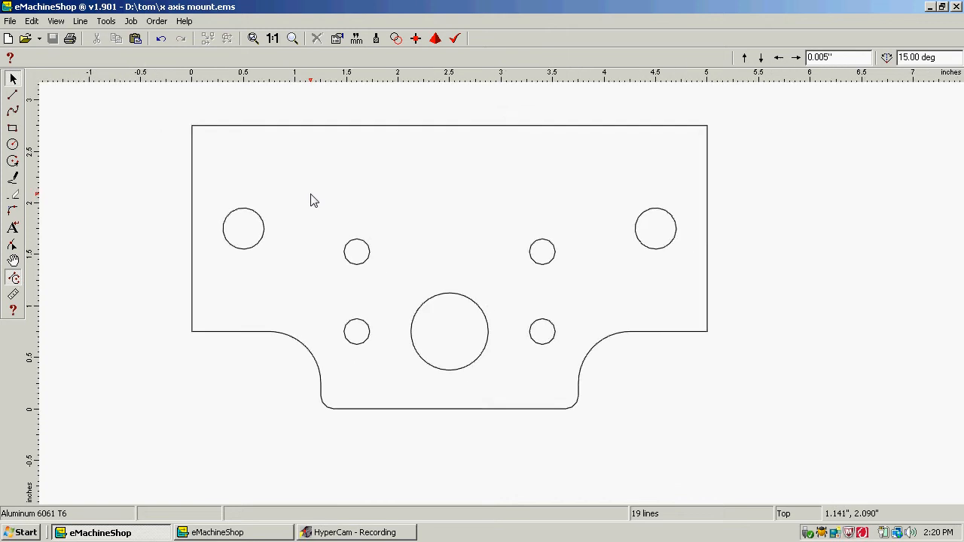
scroll(309, 199, down, 1)
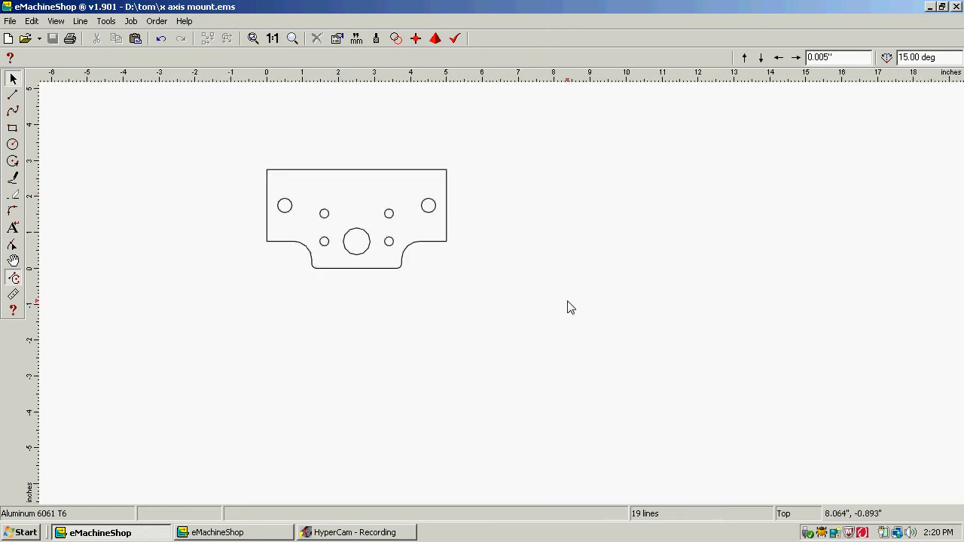
right_click(743, 323)
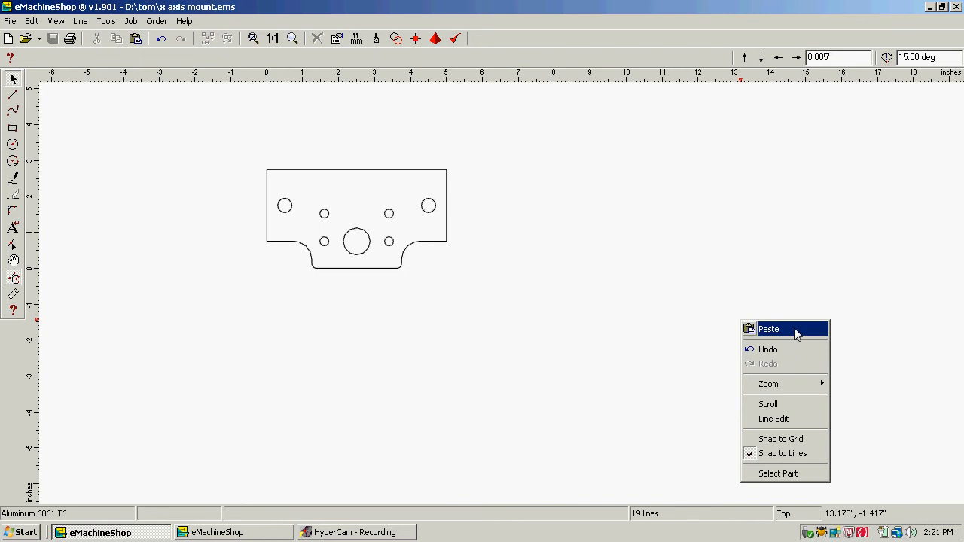
click(769, 330)
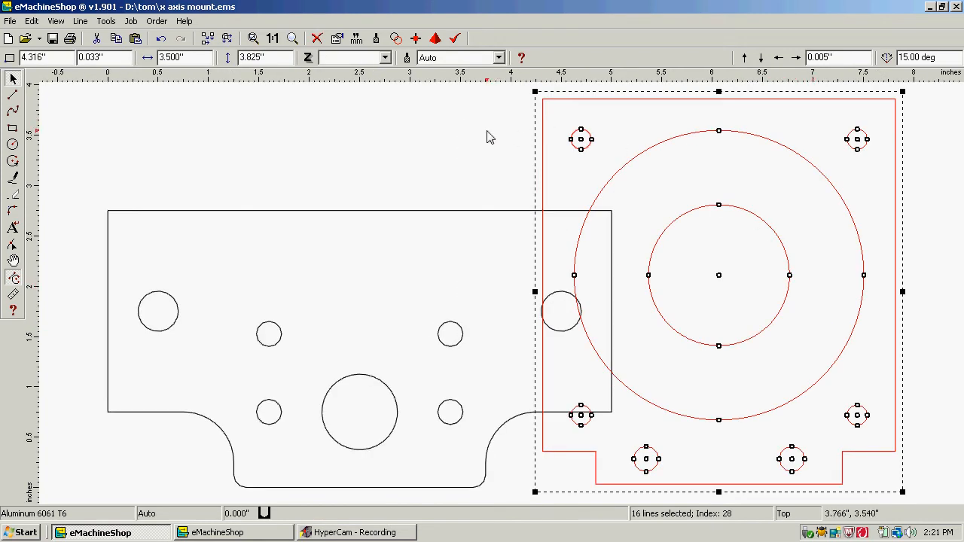
Nudge the pasted motor mount plate in 0.005 inch increments away from the mount, to an X position of 4.606 inches.
key(Right)
key(Right)
key(Right)
key(Right)
key(Right)
key(Right)
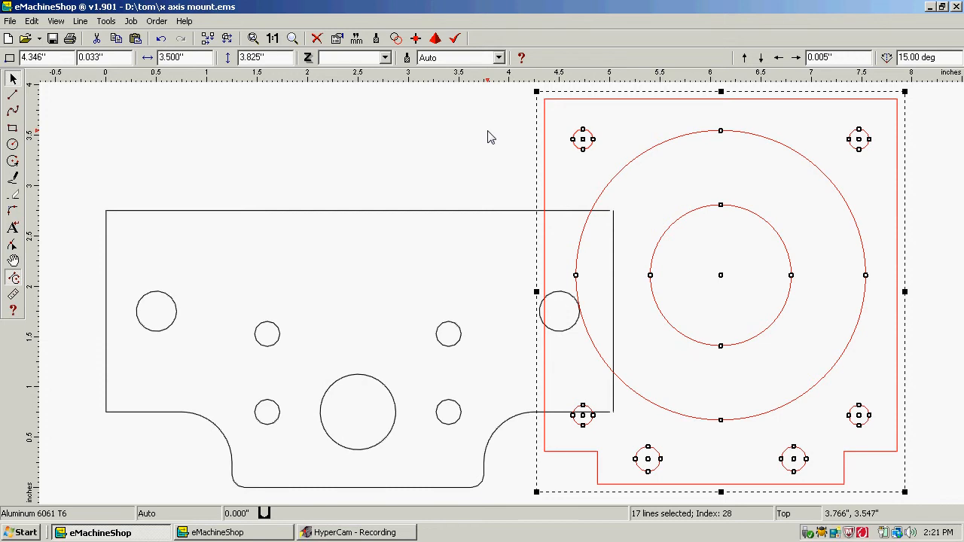
key(Right)
key(Right)
key(Right)
key(Right)
key(Right)
key(Right)
key(Right)
key(Right)
key(Right)
key(Right)
key(Right)
key(Right)
key(Right)
key(Right)
key(Right)
key(Right)
key(Right)
key(Right)
key(Right)
key(Right)
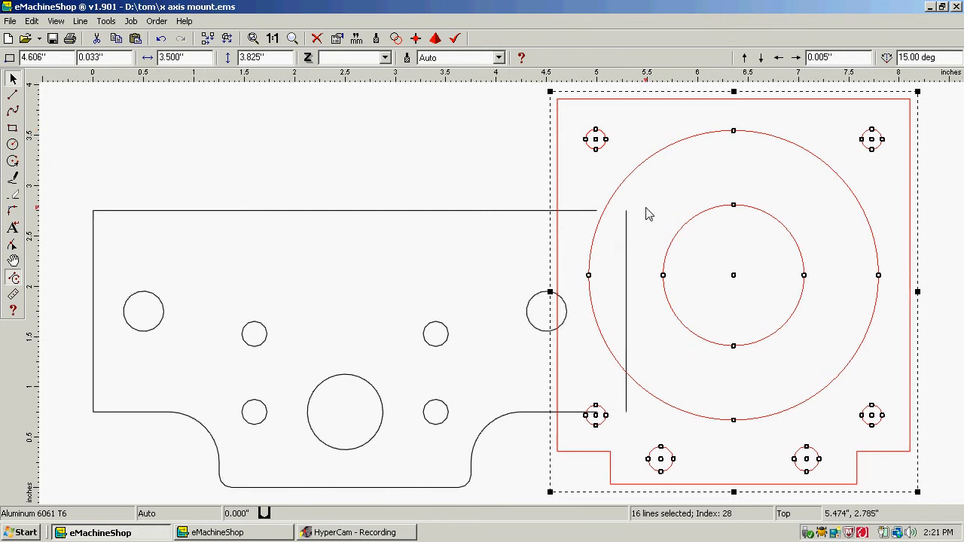
Undo the last three nudges of the pasted motor mount plate.
click(33, 23)
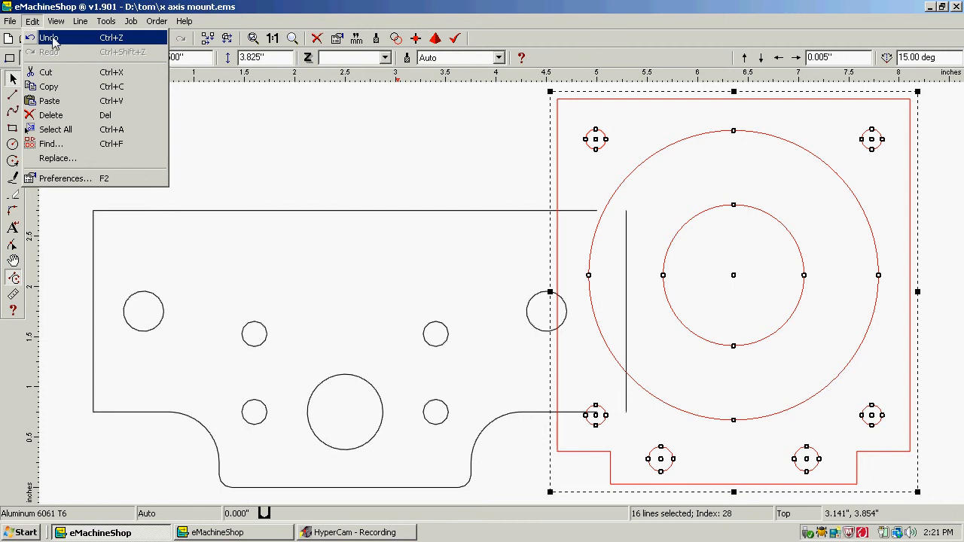
click(50, 38)
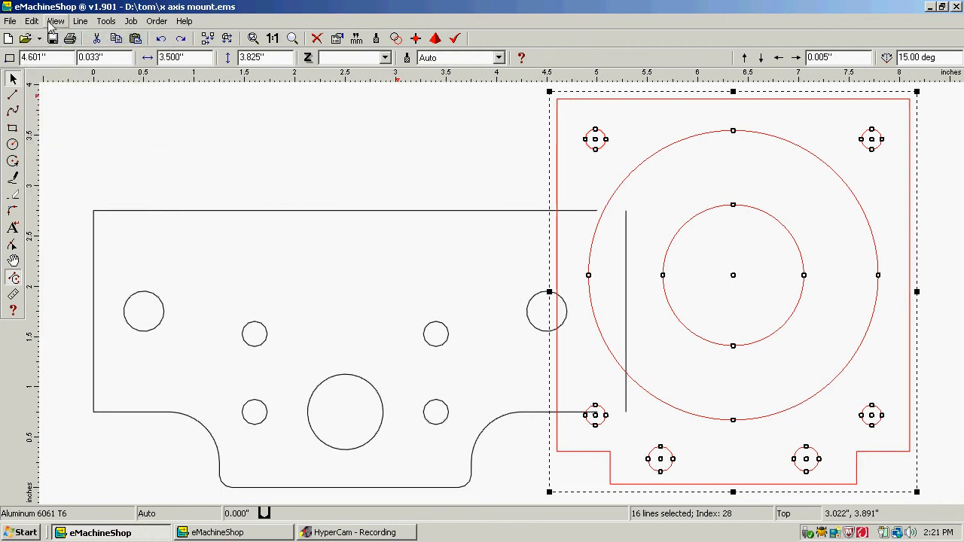
click(32, 21)
click(51, 37)
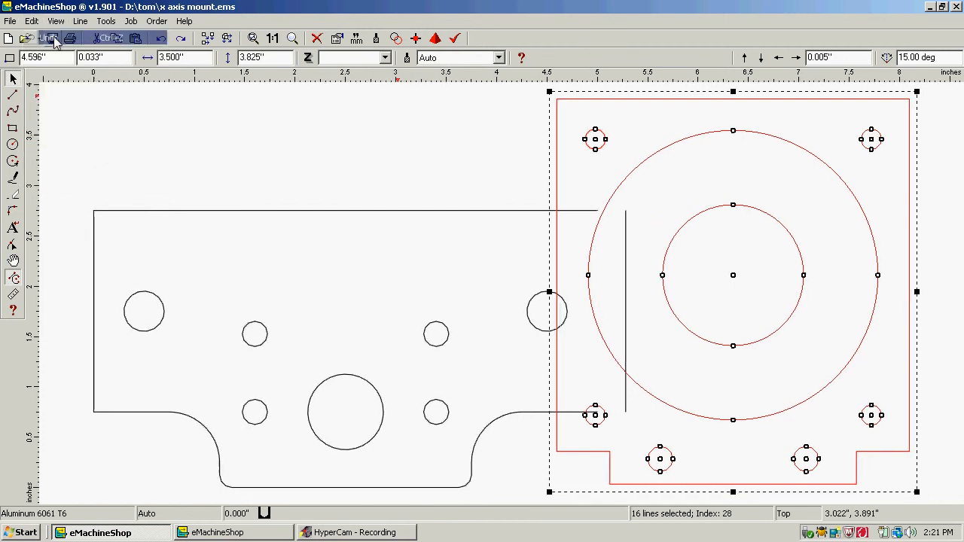
click(33, 22)
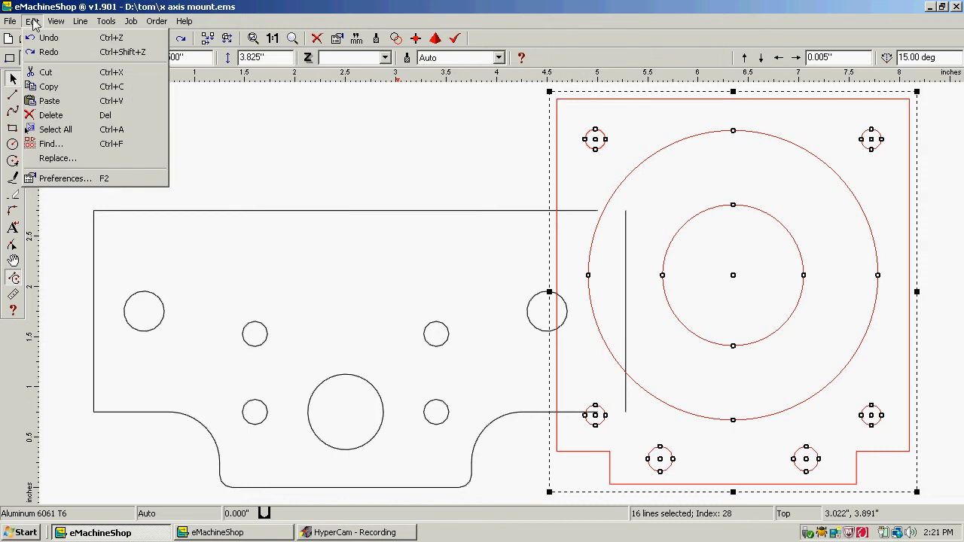
click(73, 39)
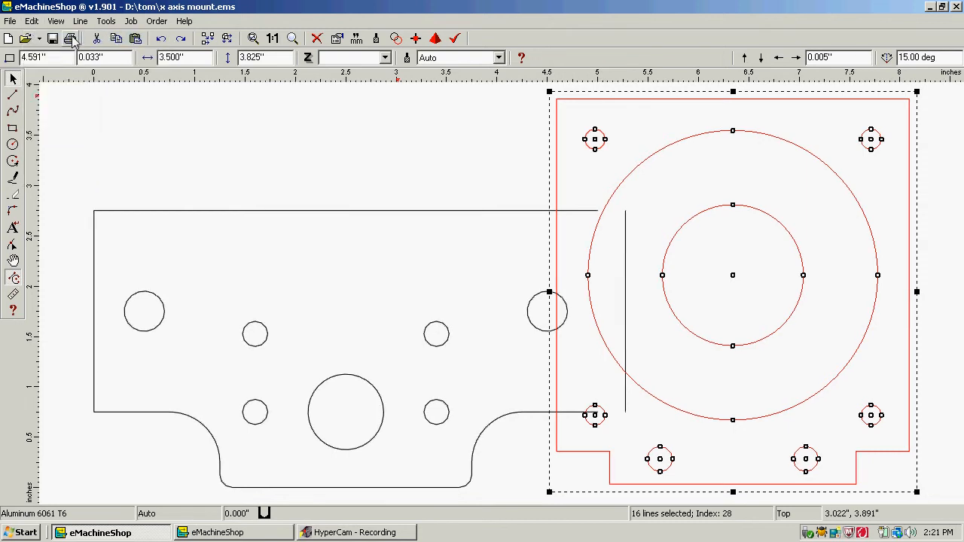
Move the motor mount plate to the opposite side of the x axis mount, to about X -4.802, Y -0.195 inches.
click(347, 166)
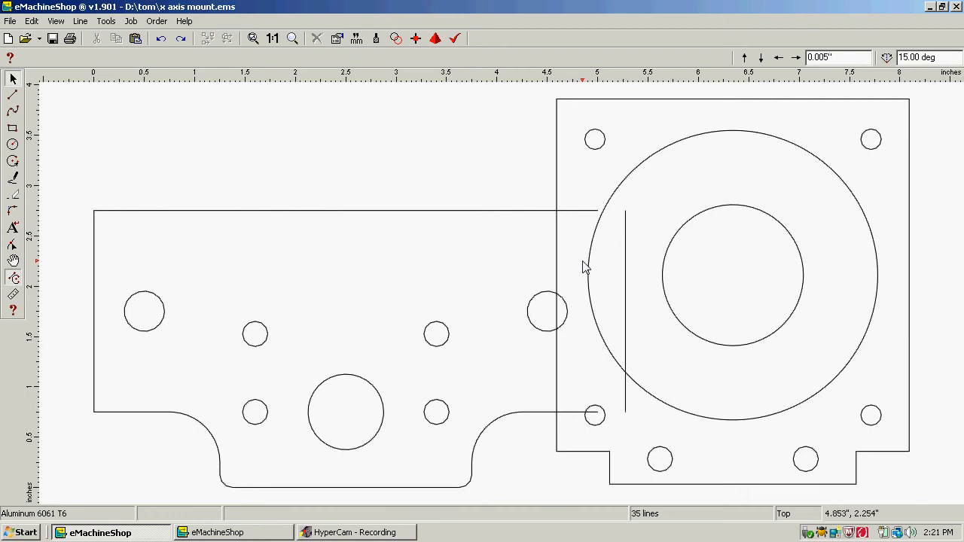
click(664, 276)
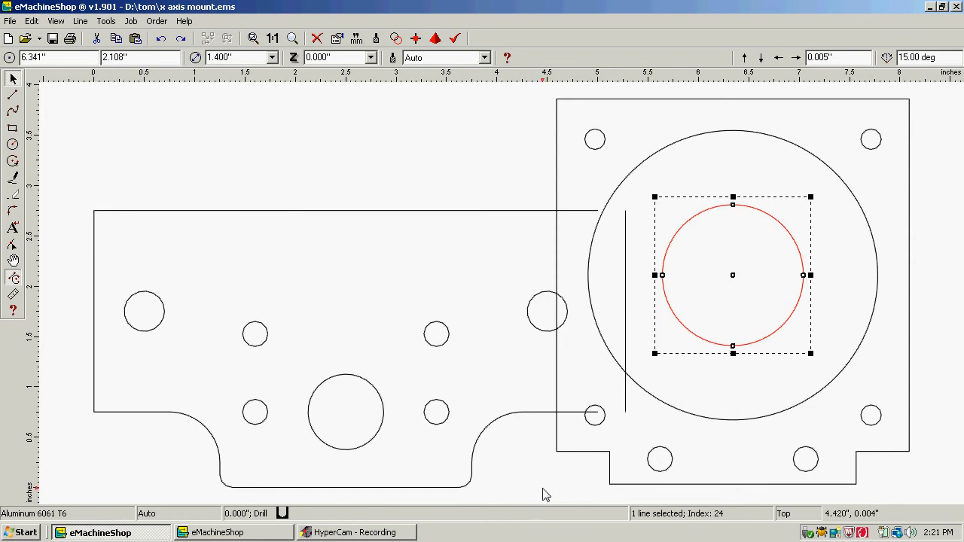
drag(542, 489, 943, 88)
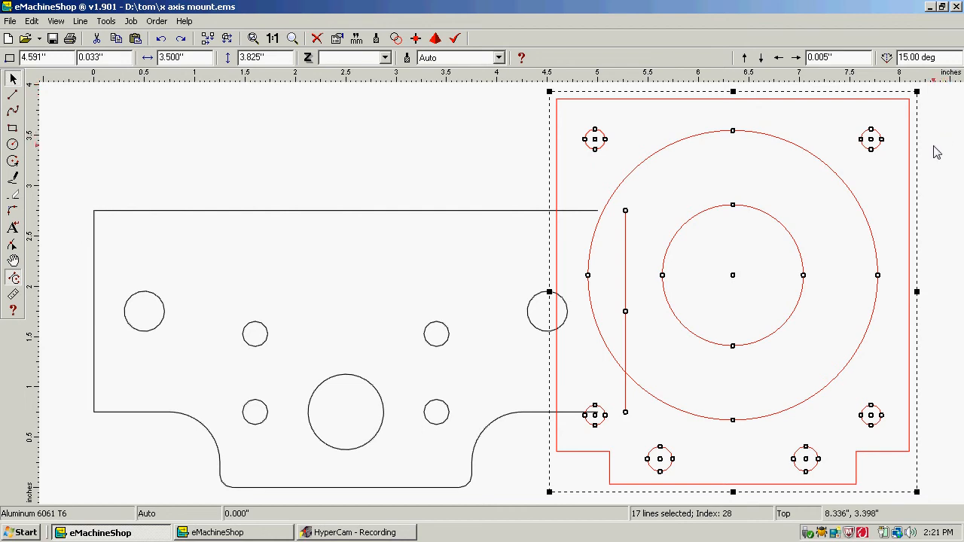
scroll(934, 150, down, 3)
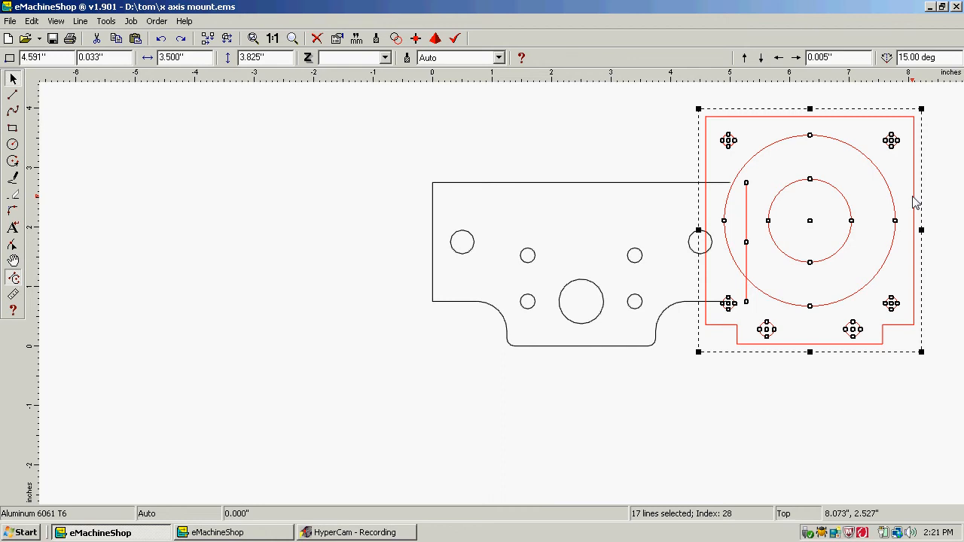
mouse_move(918, 202)
mouse_down()
mouse_move(519, 125)
mouse_move(382, 170)
mouse_move(357, 209)
mouse_up()
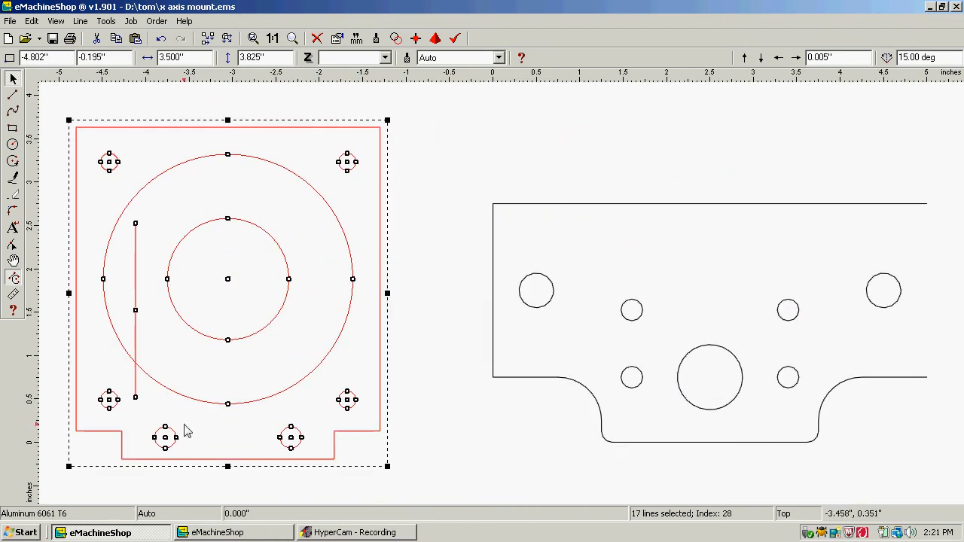
Move the stray 2-inch vertical line out of the motor plate and back to the open end of the mount outline.
click(442, 410)
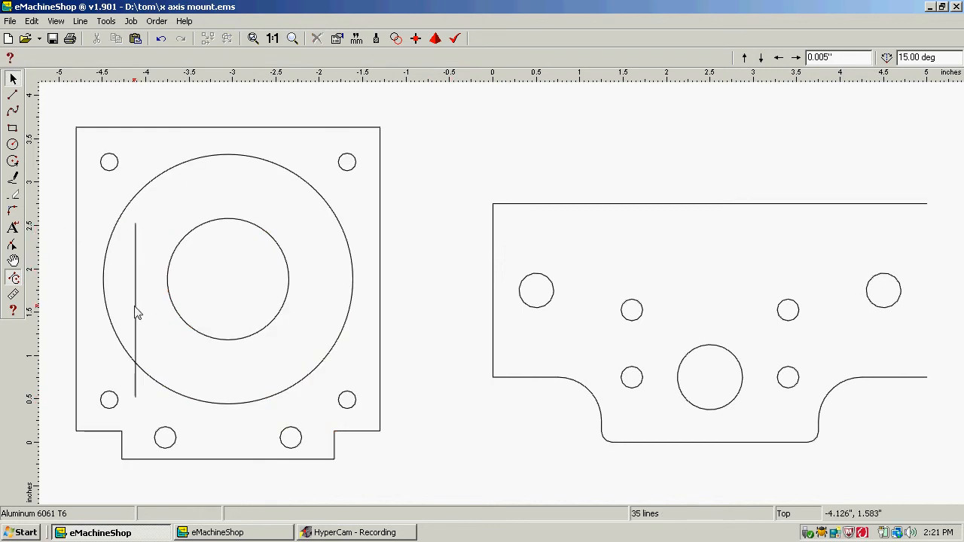
drag(136, 313, 926, 296)
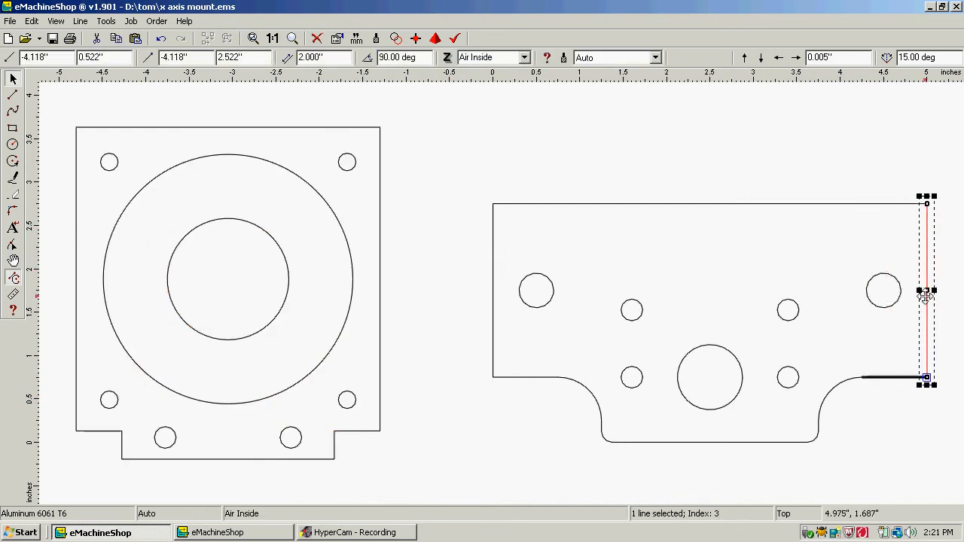
click(838, 164)
Group the x axis mount's complete outline and all of its holes.
drag(945, 163, 543, 467)
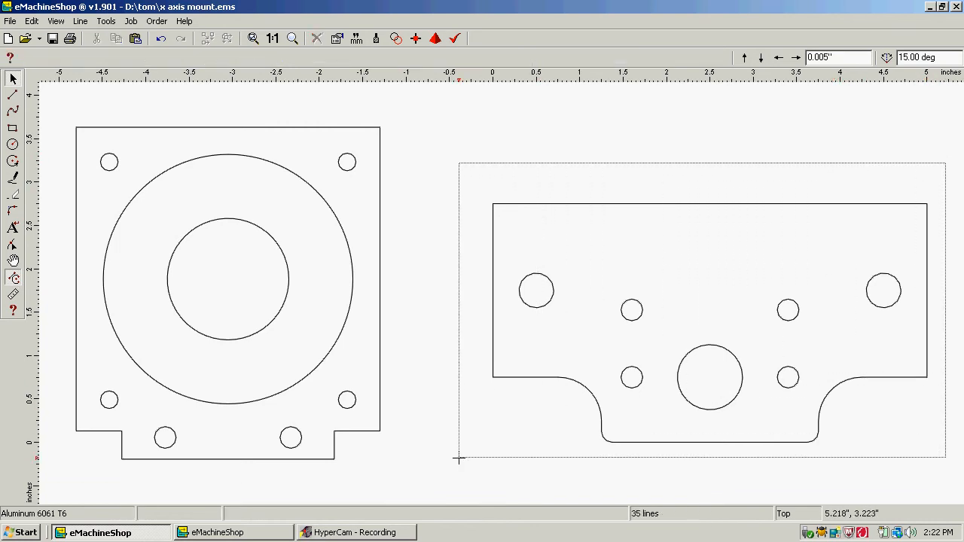
drag(458, 459, 460, 460)
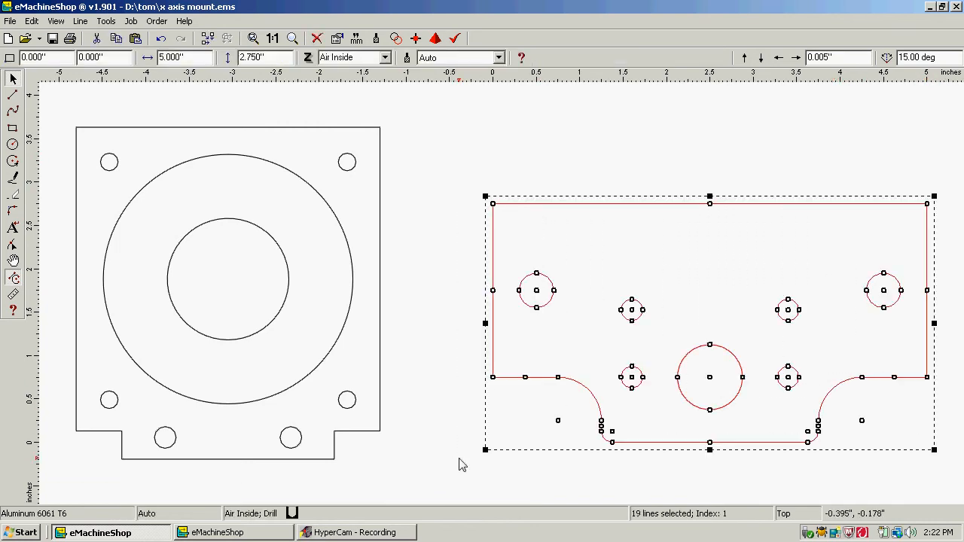
click(81, 21)
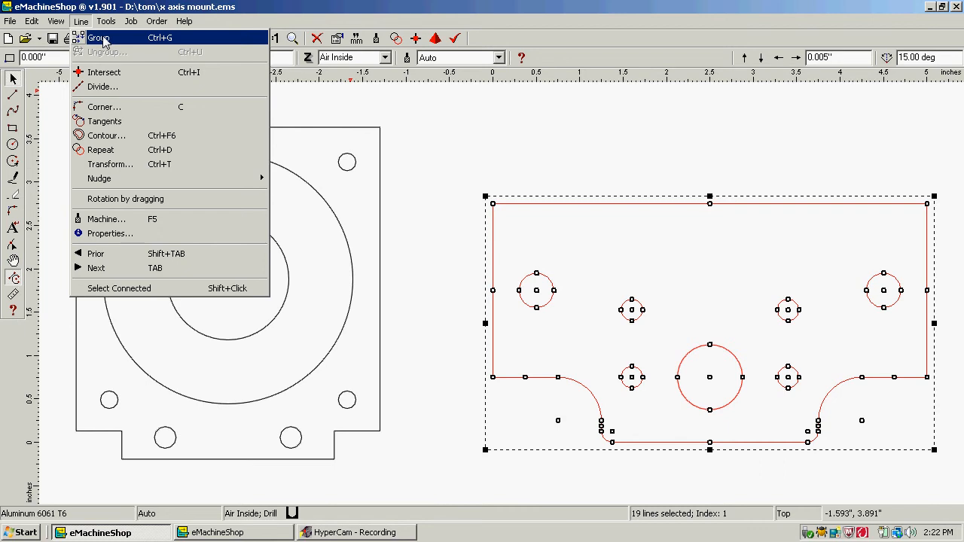
click(104, 41)
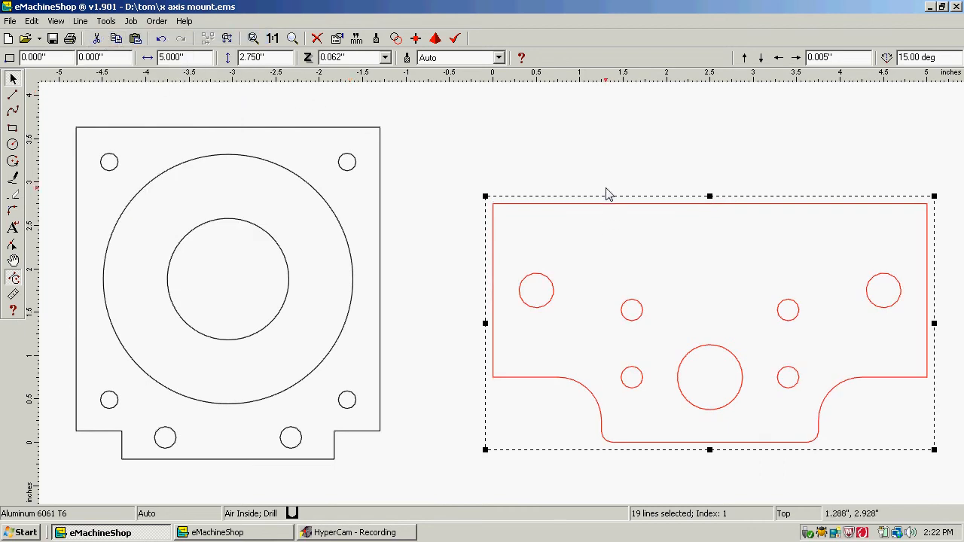
click(635, 160)
click(642, 207)
click(600, 155)
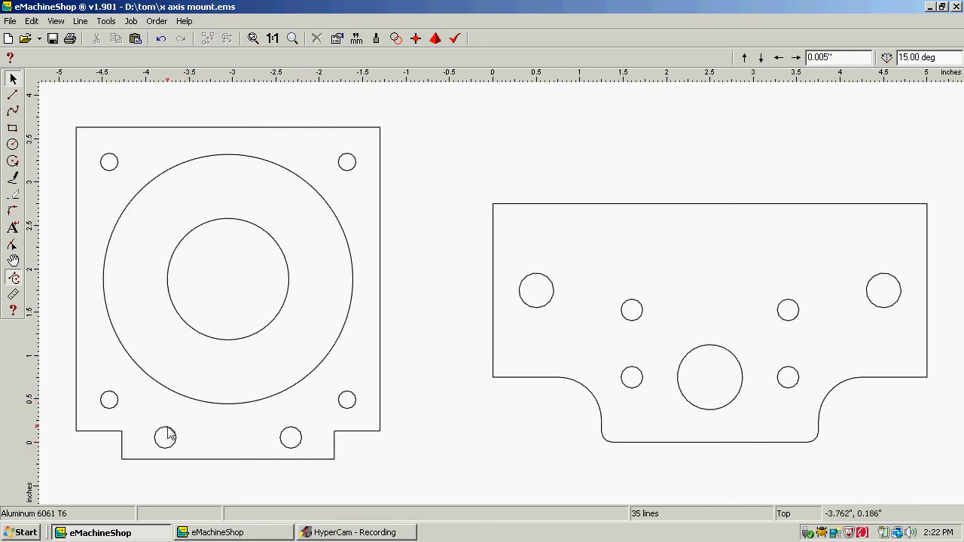
Delete the two 0.250 inch holes in the motor plate's lower tab.
click(301, 444)
key(Delete)
click(174, 445)
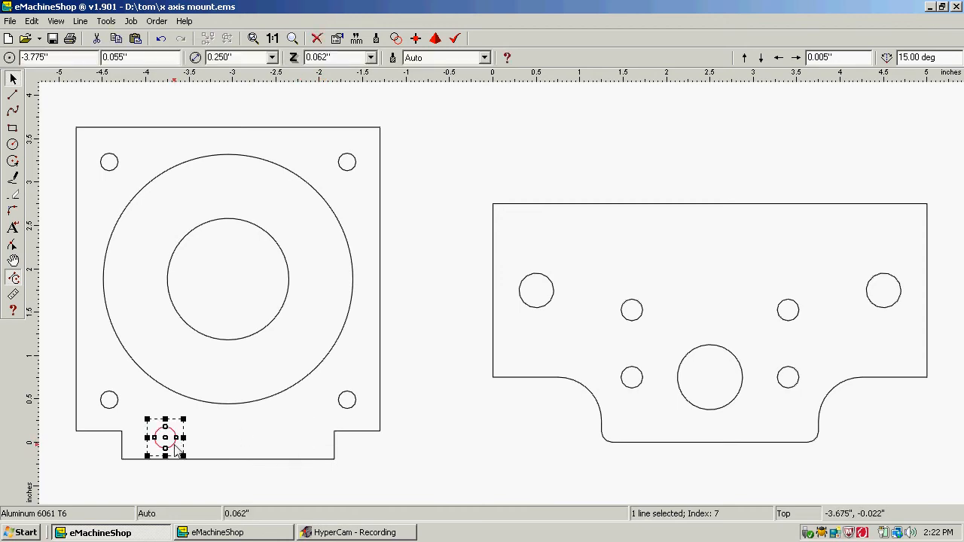
key(Delete)
Ungroup the motor plate's outline into separate lines.
click(175, 463)
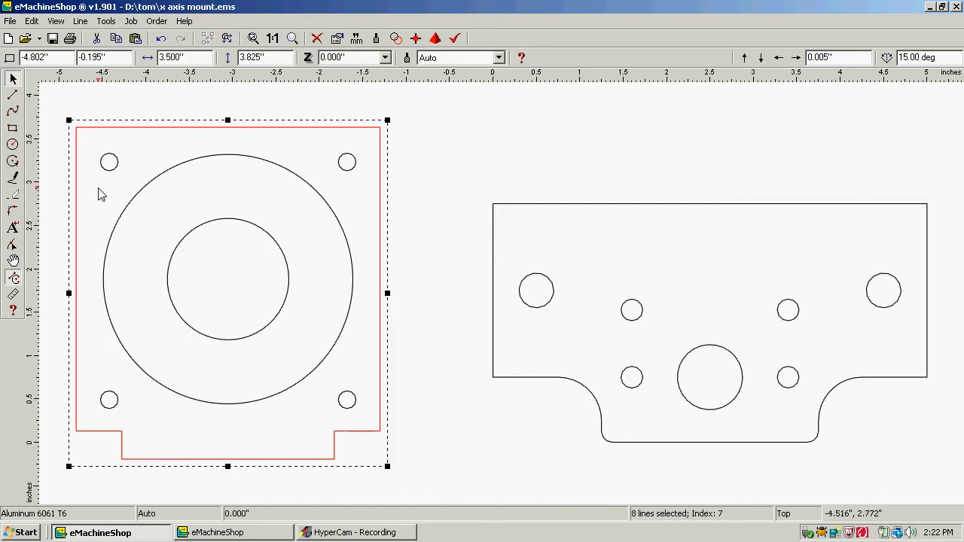
click(81, 22)
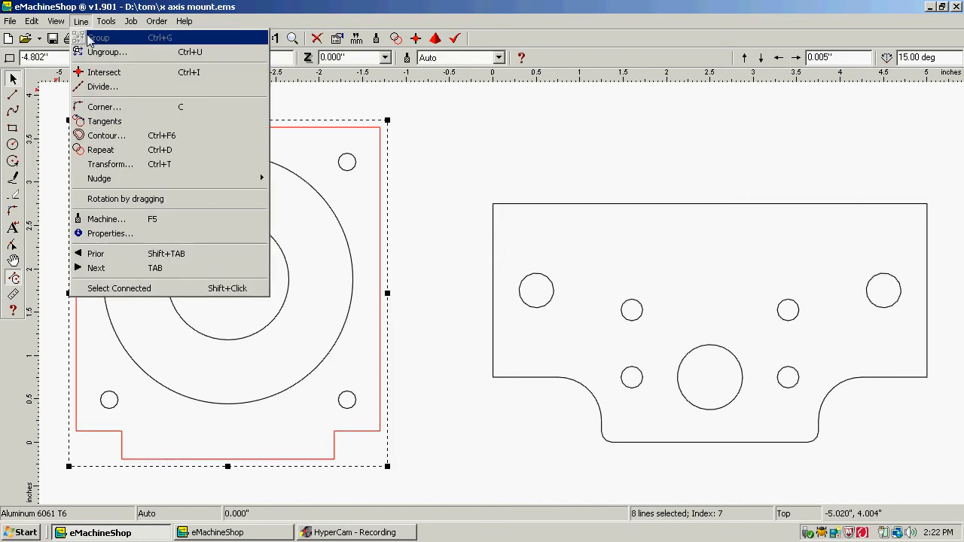
click(101, 53)
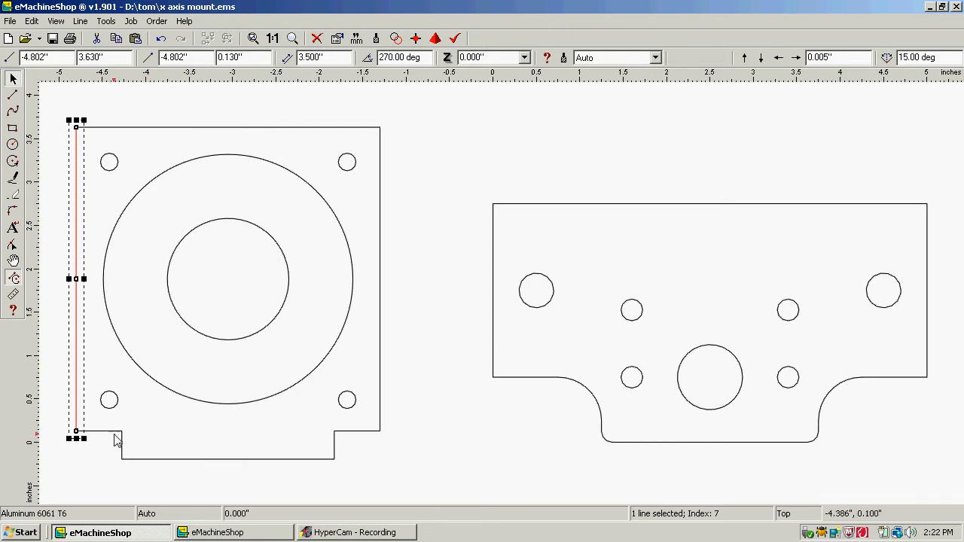
click(142, 471)
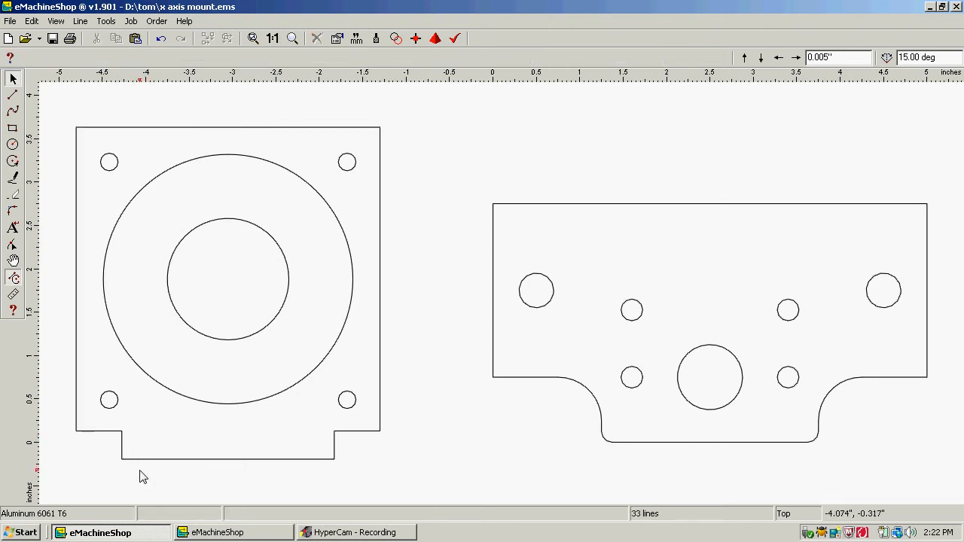
Delete the five lines that form the motor plate's lower edge and projecting tab.
click(109, 441)
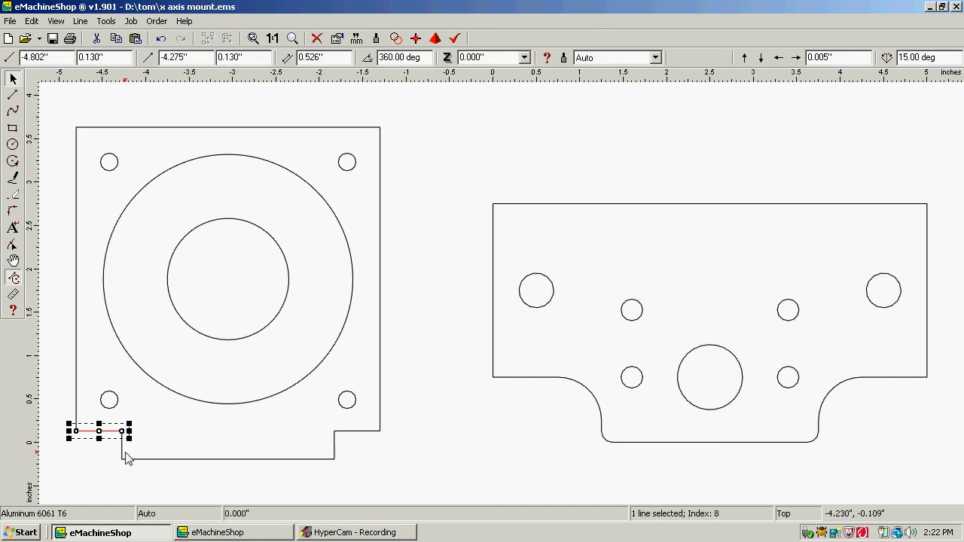
shift+click(202, 460)
shift+click(338, 445)
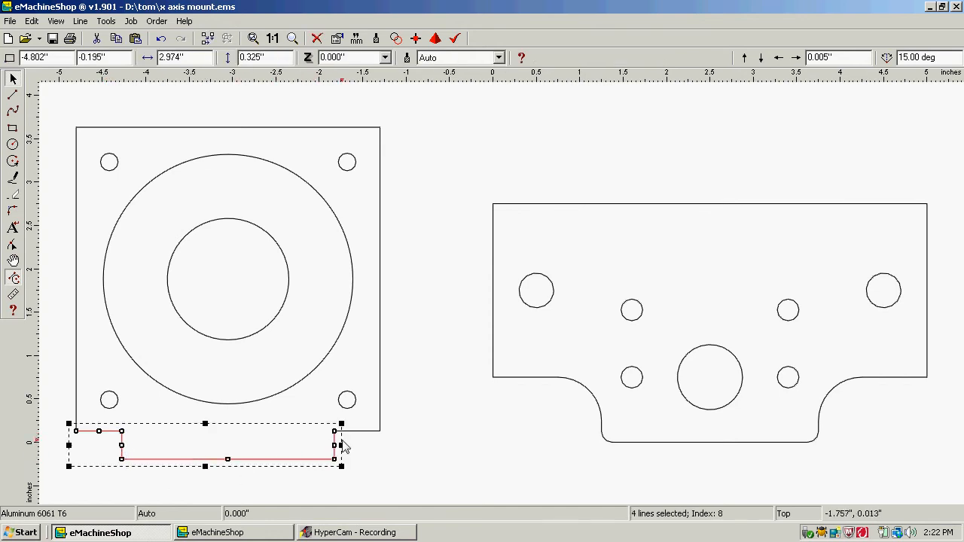
shift+click(366, 431)
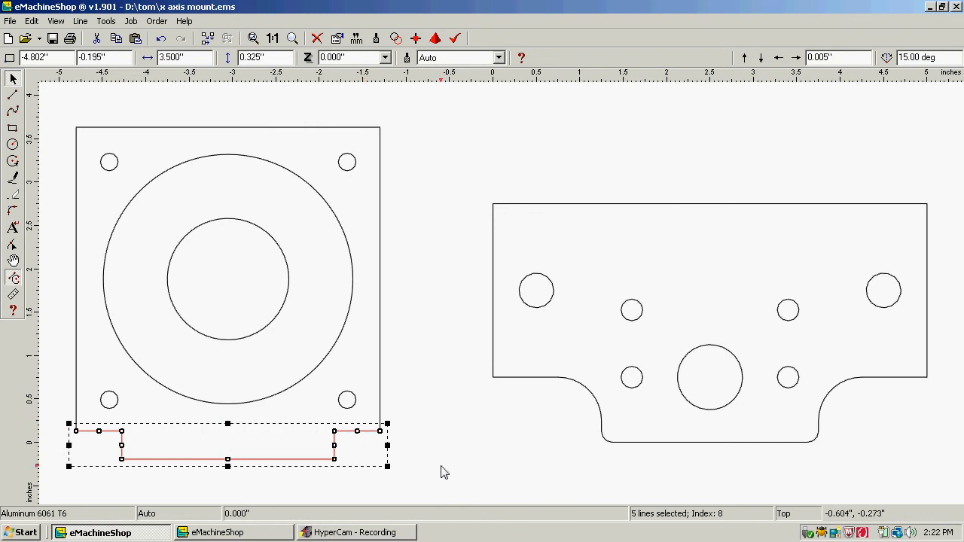
key(Delete)
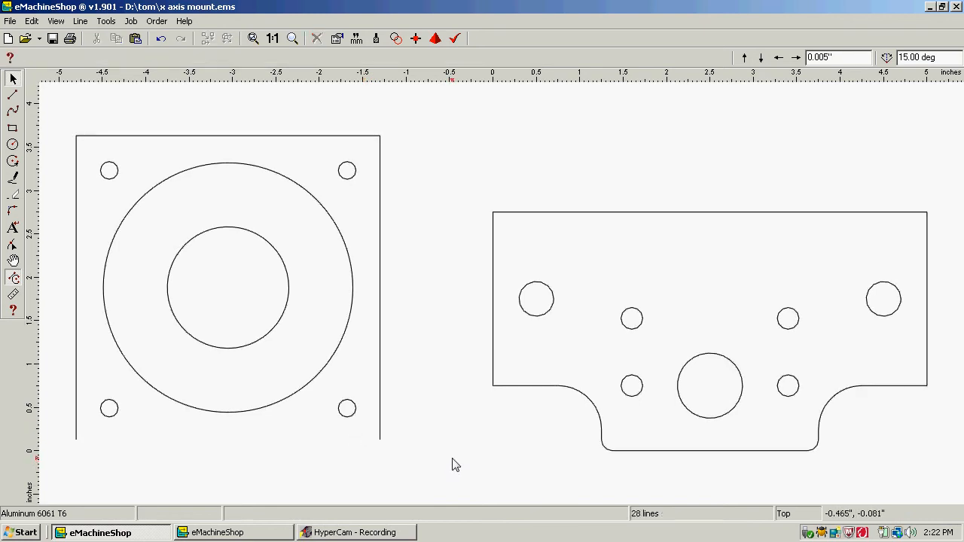
Draw a straight line joining the lower ends of the motor plate's two sides to close a 3.500 inch square.
click(12, 94)
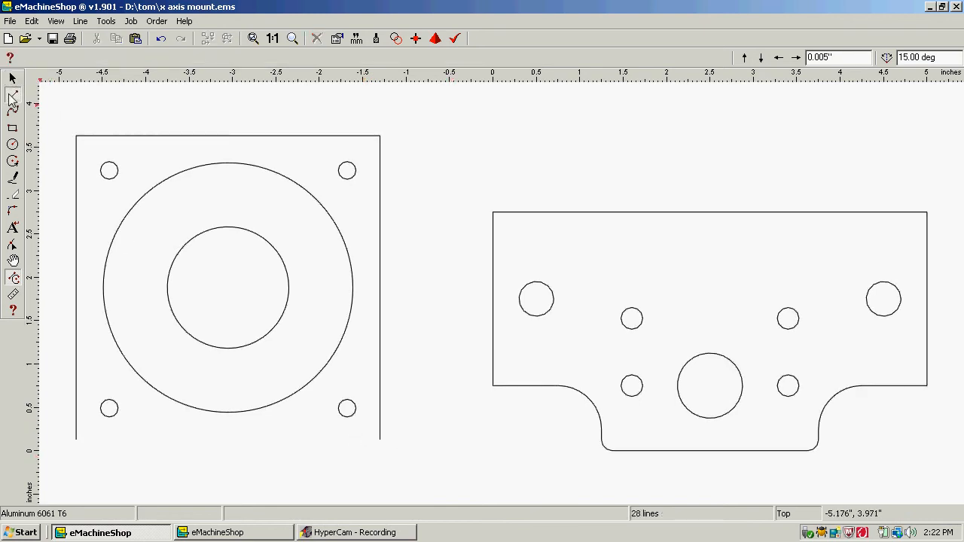
click(80, 444)
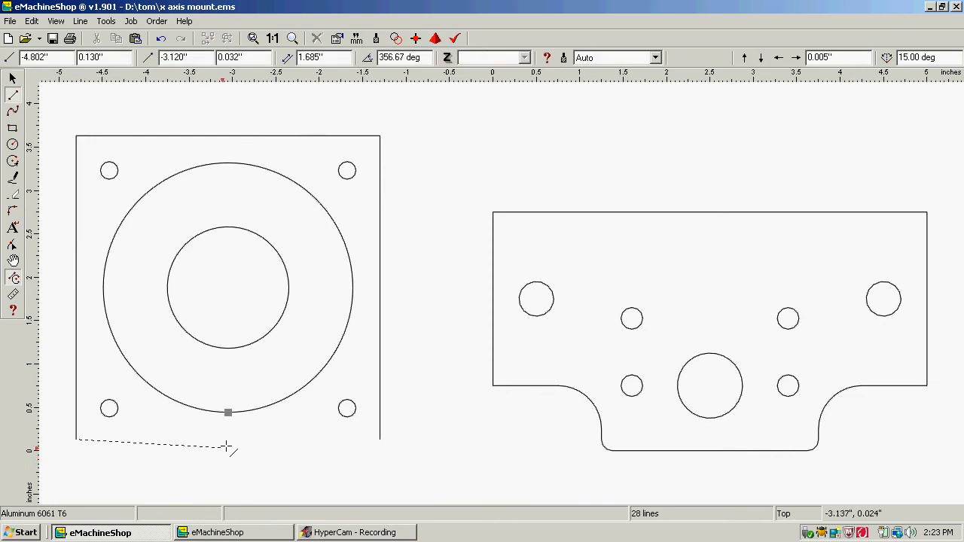
click(381, 442)
click(416, 352)
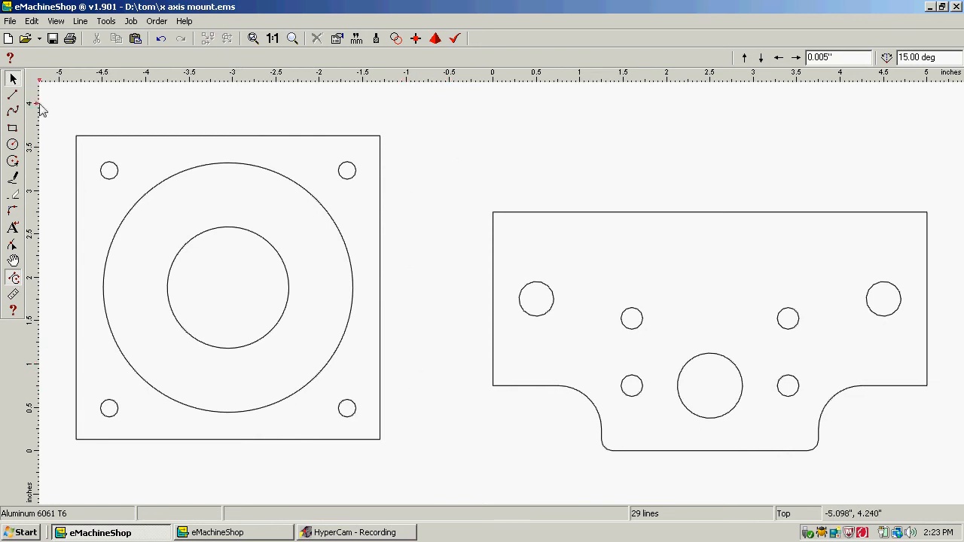
drag(56, 100, 431, 487)
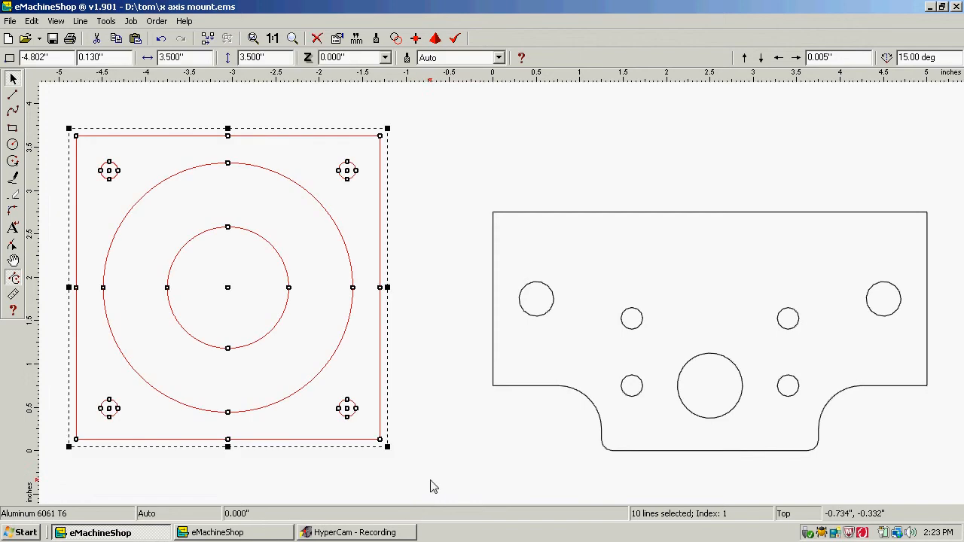
click(81, 21)
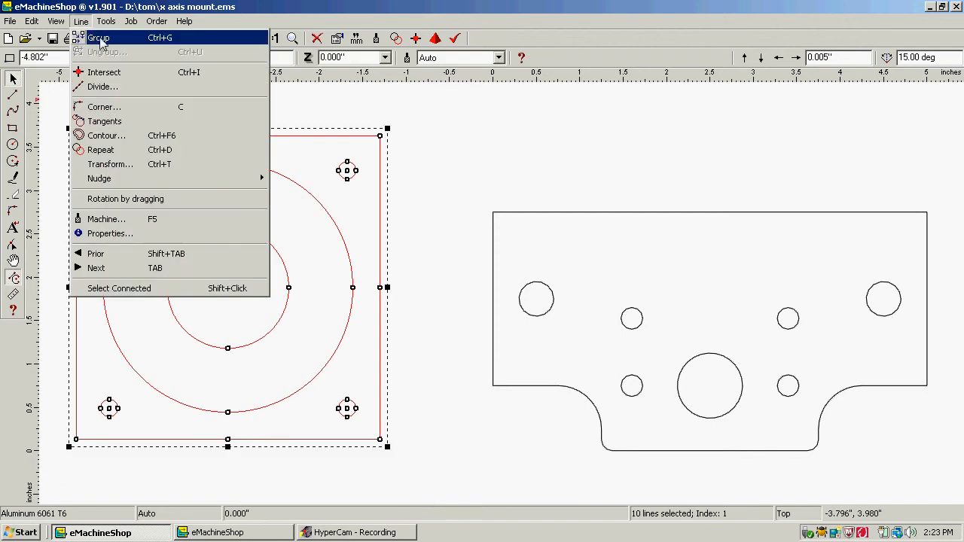
click(99, 38)
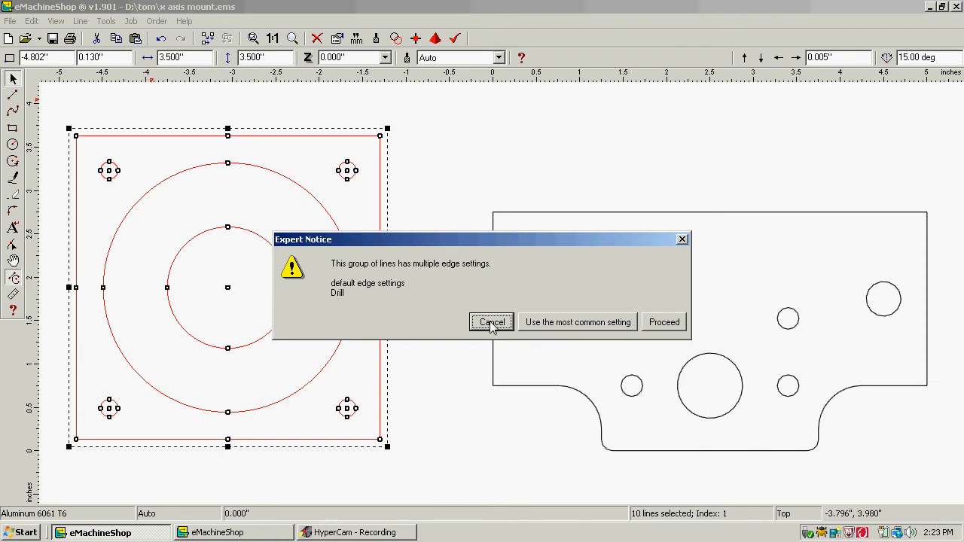
click(492, 322)
click(426, 325)
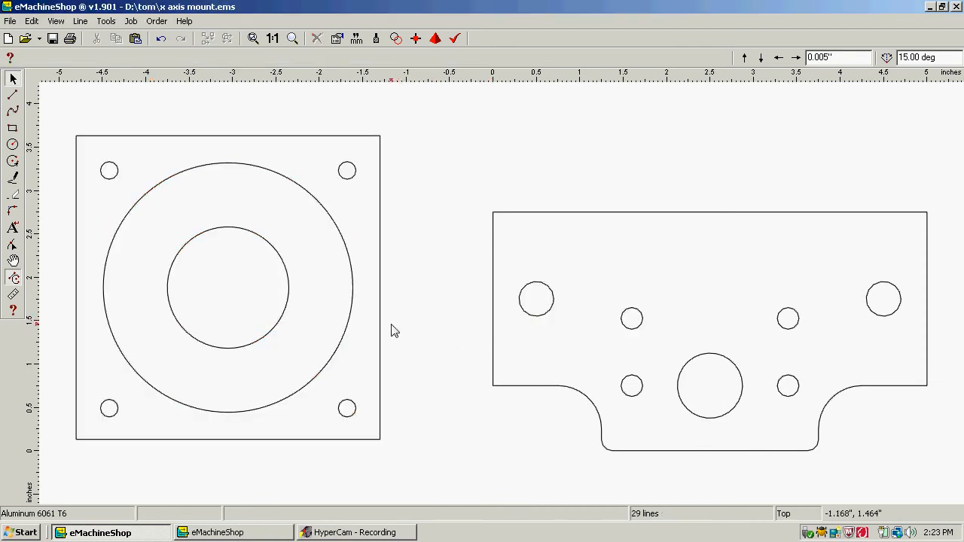
Select the motor plate's right and bottom outline lines together.
click(381, 378)
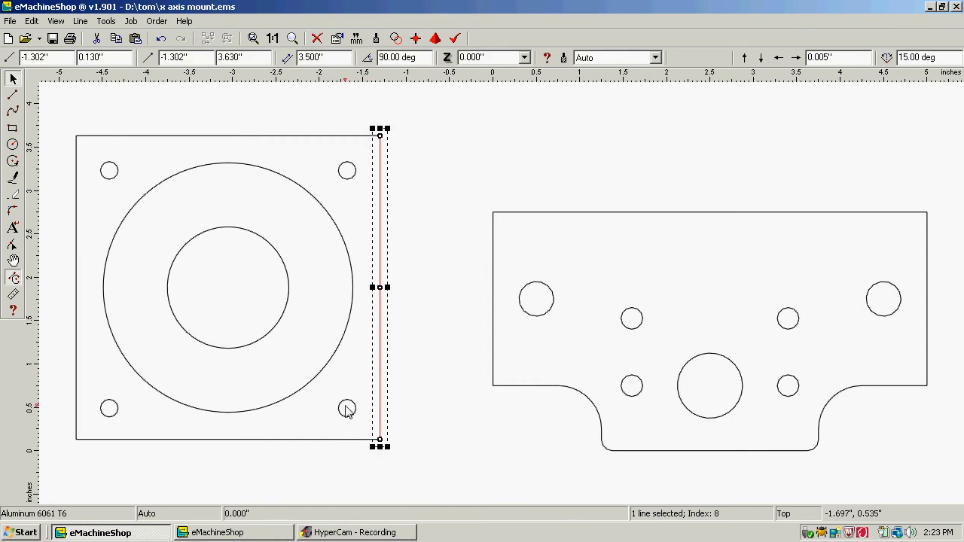
shift+click(279, 438)
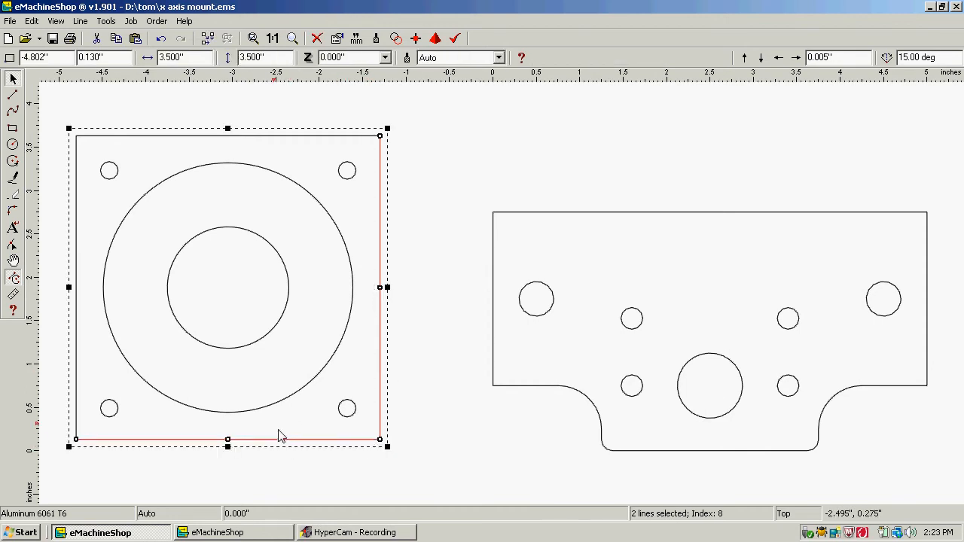
Group the square plate's outline, two concentric circles and four corner holes into one object, using the most common edge setting.
shift+click(77, 256)
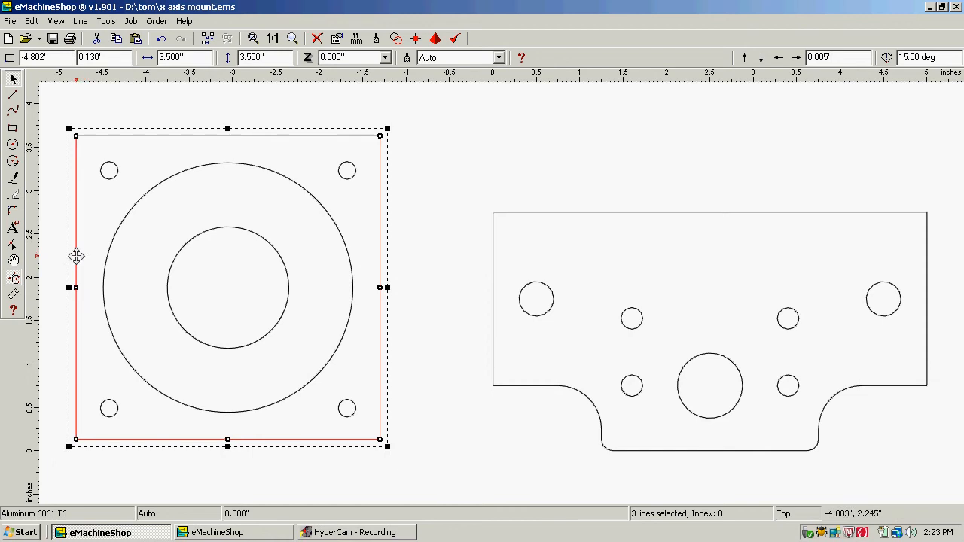
shift+click(166, 136)
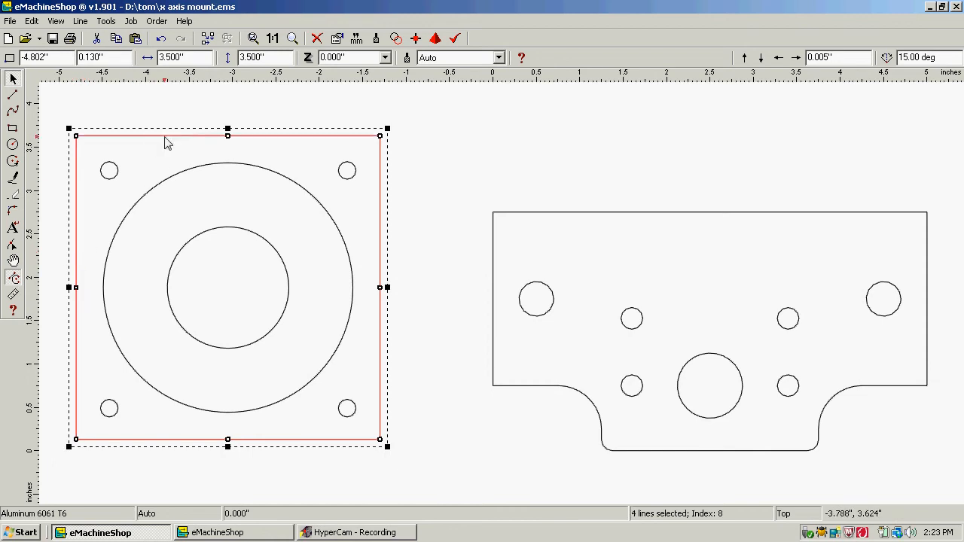
shift+click(154, 194)
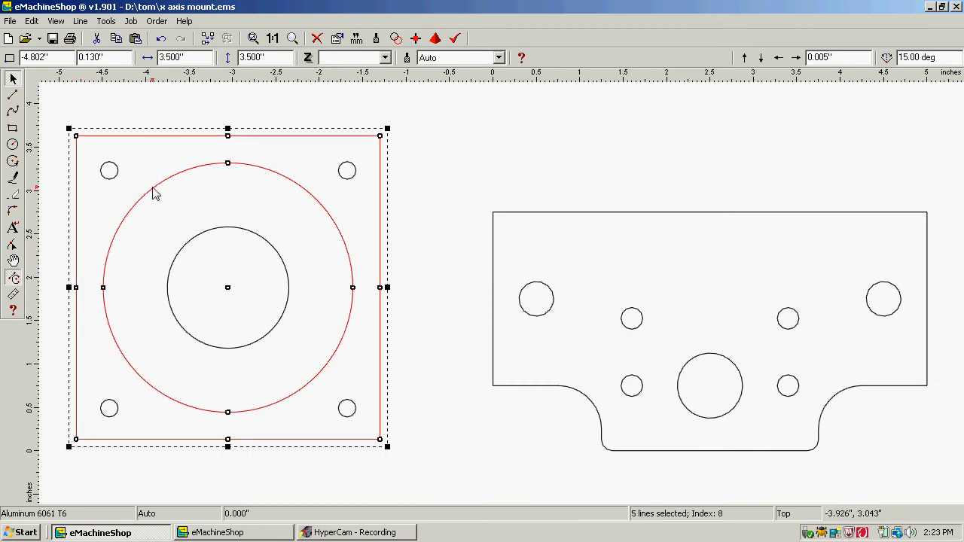
shift+click(182, 252)
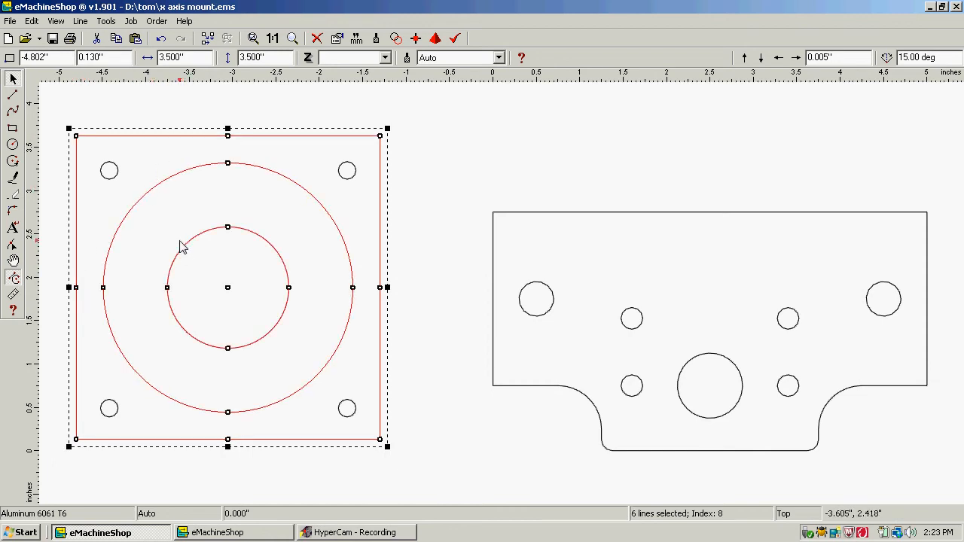
shift+click(110, 179)
shift+click(351, 178)
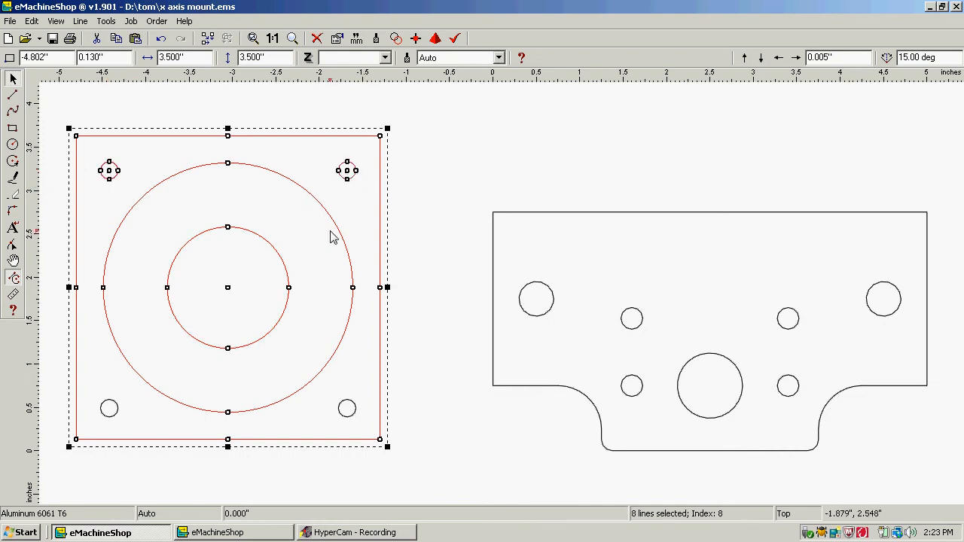
shift+click(345, 411)
shift+click(110, 418)
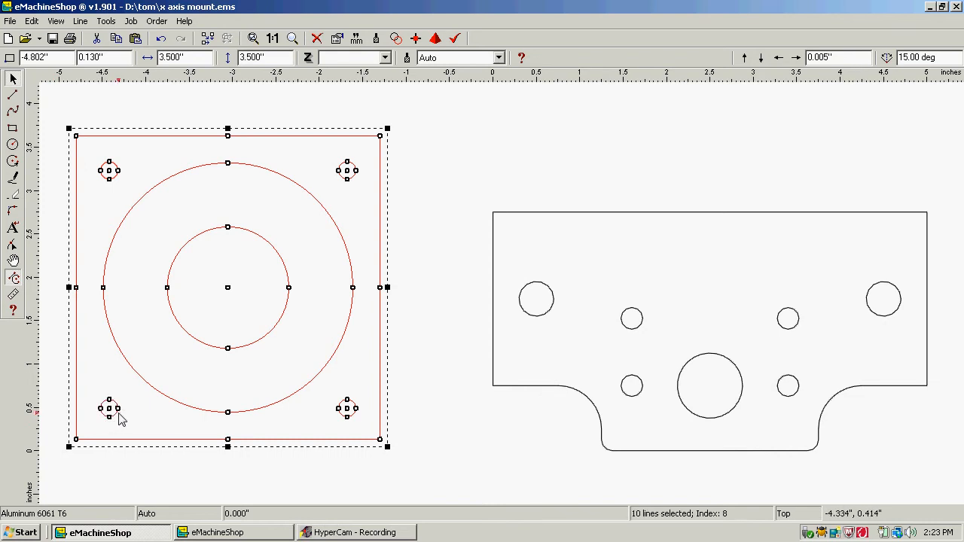
click(80, 21)
click(105, 38)
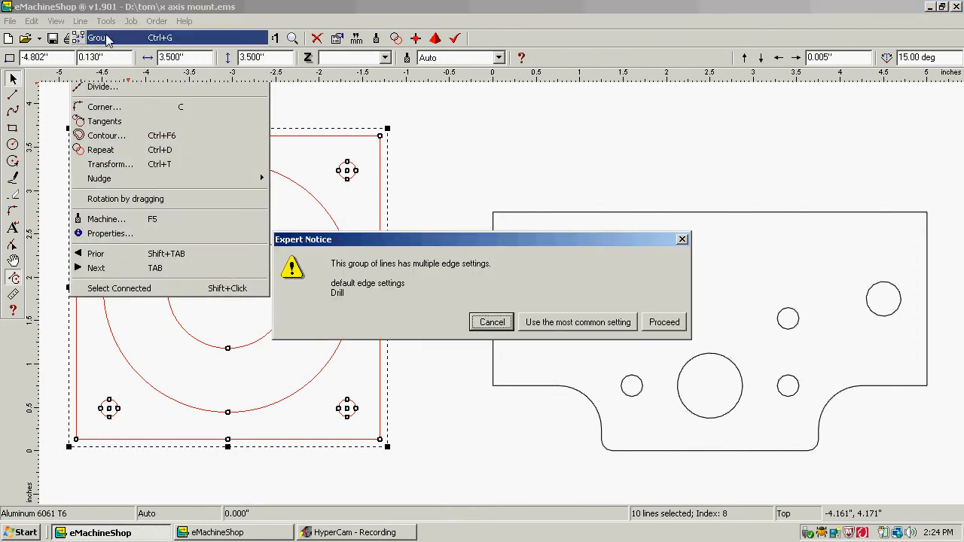
click(574, 324)
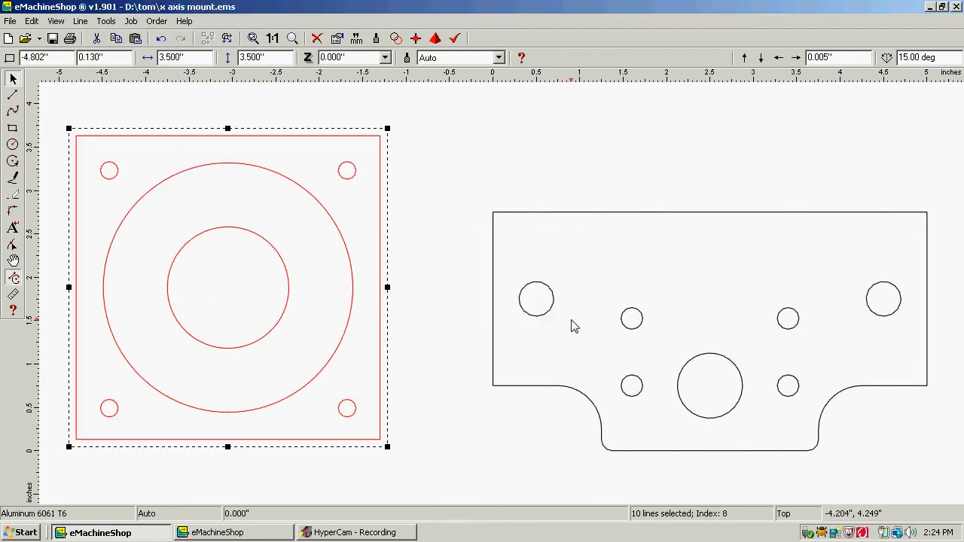
click(450, 274)
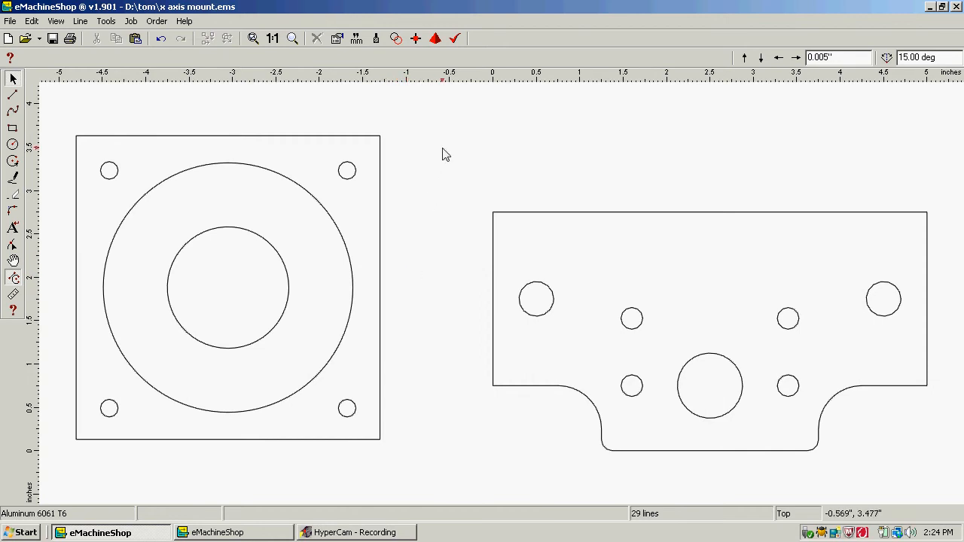
Reposition the grouped square plate to about (-5.001", 0.104") and the notched bracket to about (-1.257", 0.522").
click(382, 214)
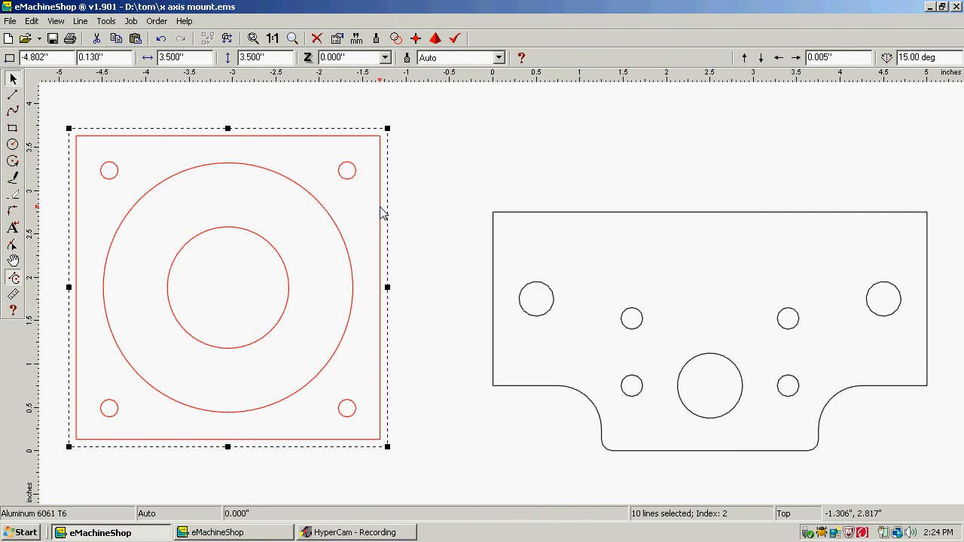
mouse_move(381, 214)
mouse_down()
mouse_move(379, 206)
mouse_move(487, 262)
mouse_move(760, 264)
mouse_move(813, 235)
mouse_move(781, 220)
mouse_move(435, 181)
mouse_move(409, 206)
mouse_move(364, 209)
mouse_up()
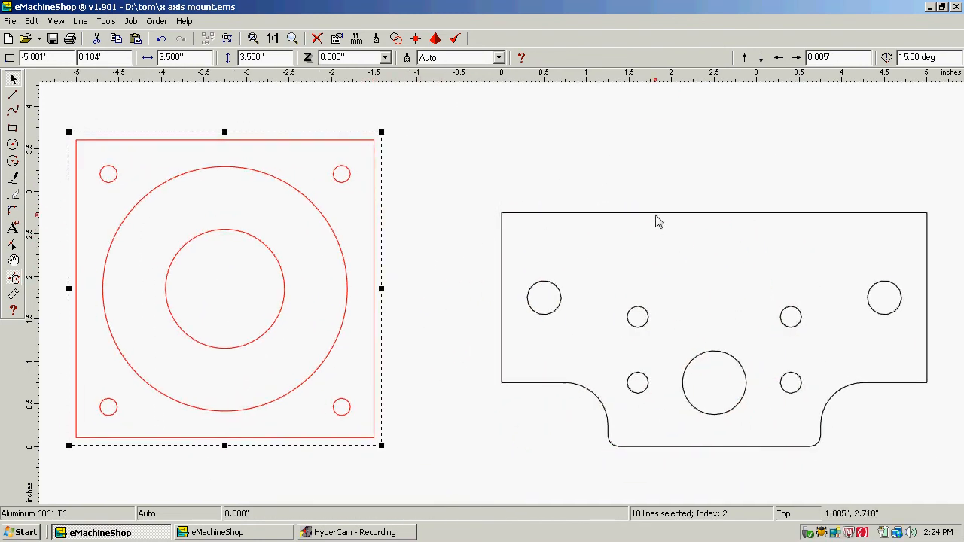
drag(657, 220, 545, 170)
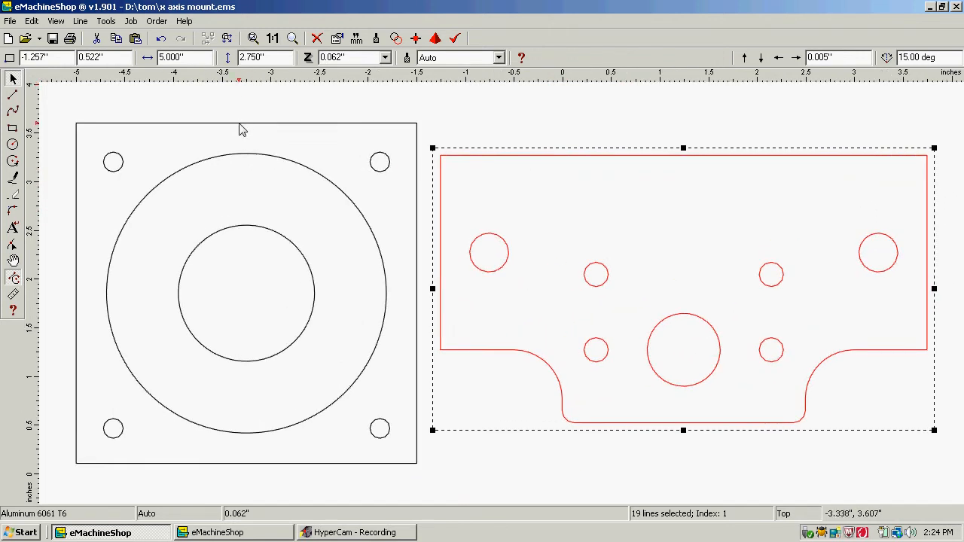
Try to center the square plate over the bracket's large hole by placing it on the bracket and nudging it upward in 0.005" increments.
mouse_move(241, 124)
mouse_down()
mouse_move(508, 173)
mouse_move(607, 149)
mouse_move(659, 151)
mouse_move(683, 178)
mouse_up()
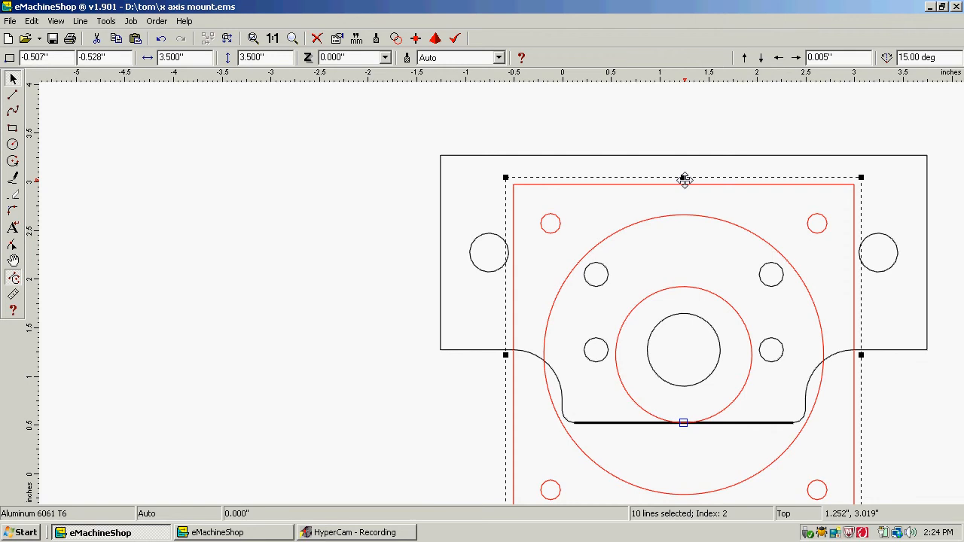
drag(685, 180, 685, 180)
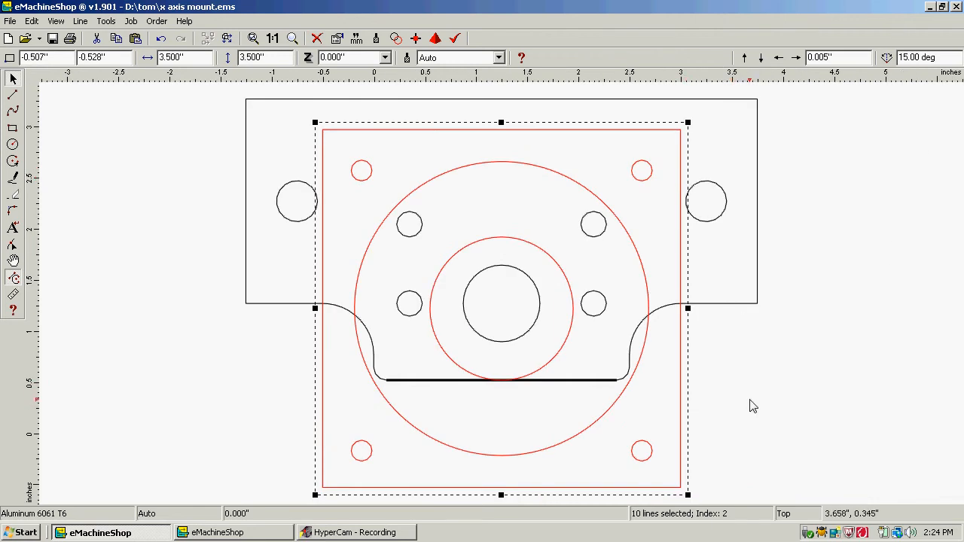
key(Up)
key(Up)
key(Up)
key(Up)
key(Up)
key(Up)
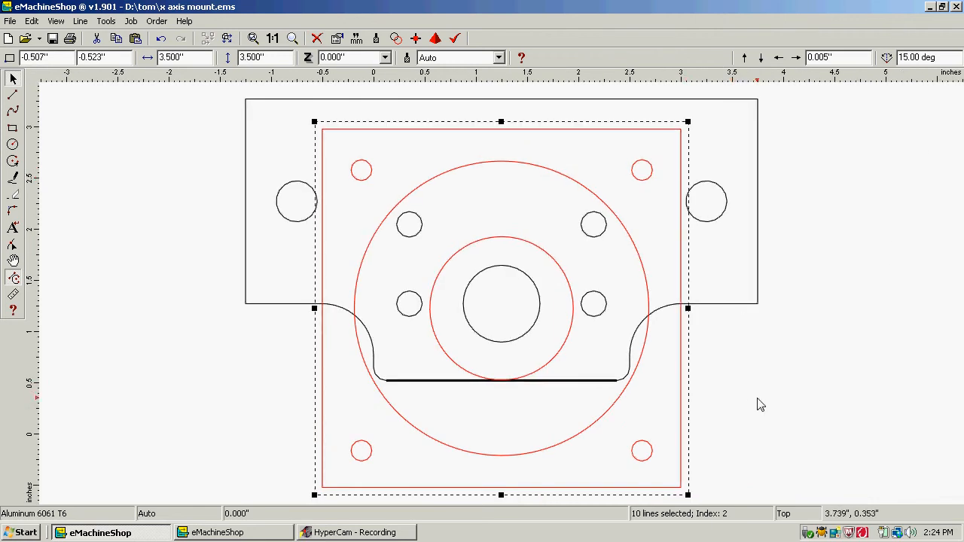
key(Up)
key(Up)
key(Up)
key(Up)
key(Up)
key(Up)
key(Up)
key(Up)
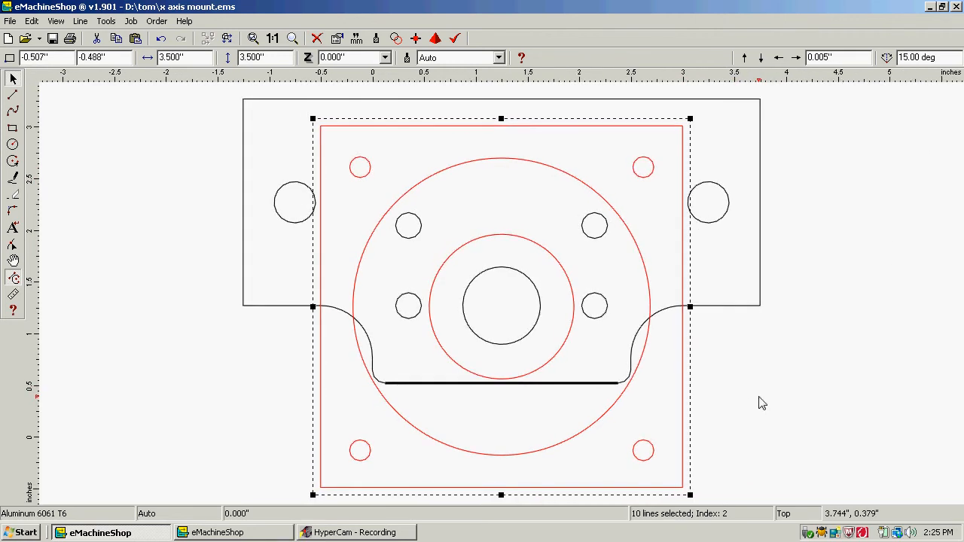
key(Up)
key(Up)
key(Up)
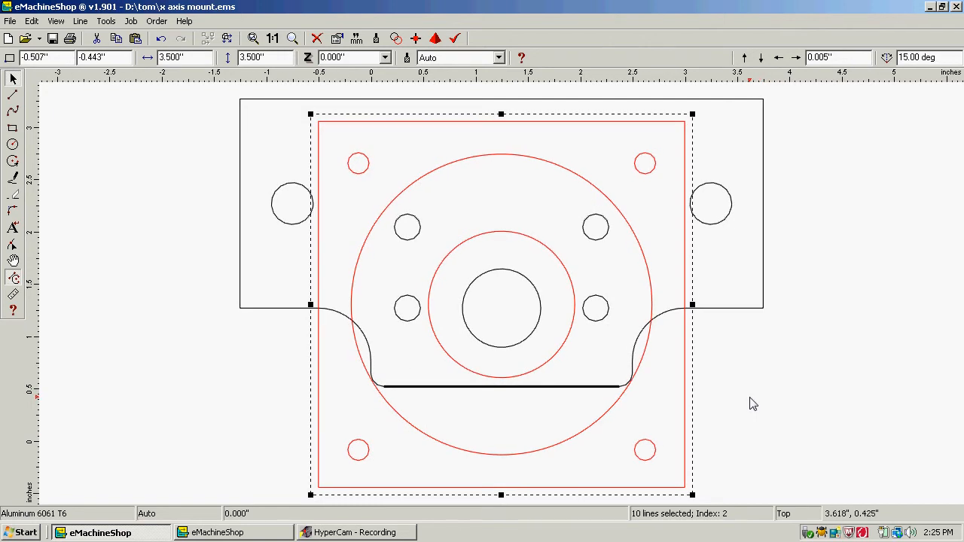
Nudge the square plate back down in 0.005" increments and move it clear of the bracket, to about (-5.042", -0.327").
key(Down)
key(Down)
key(Down)
key(Down)
key(Down)
key(Down)
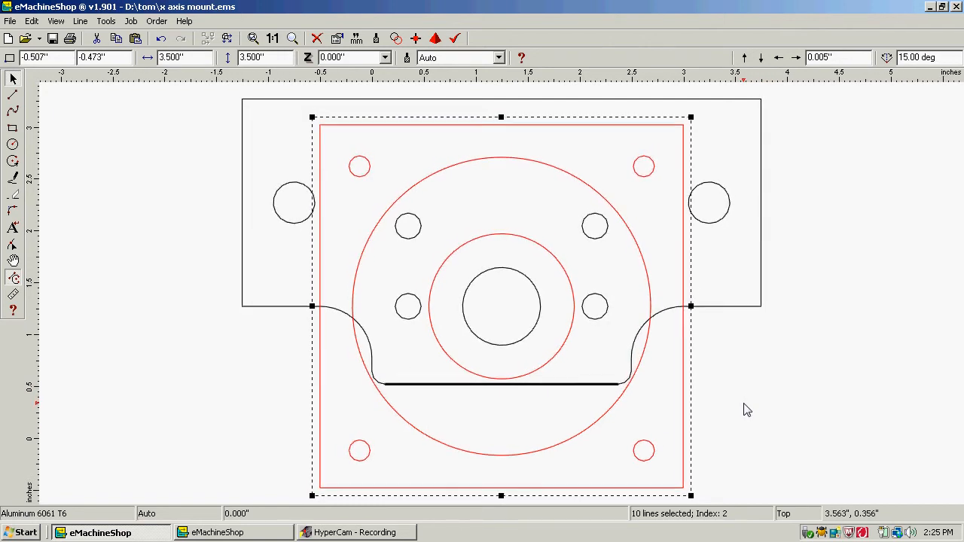
key(Down)
key(Down)
key(Down)
key(Down)
key(Down)
key(Down)
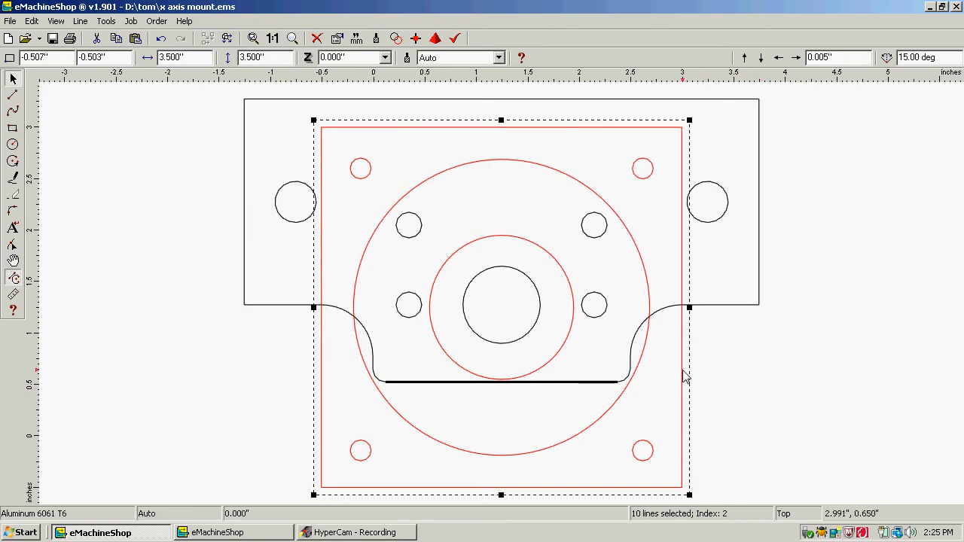
drag(681, 370, 219, 354)
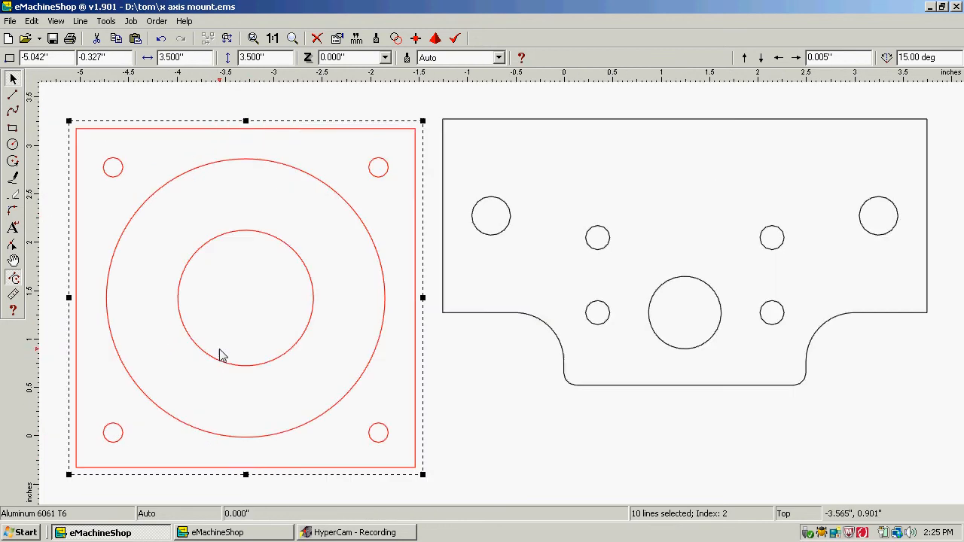
click(101, 108)
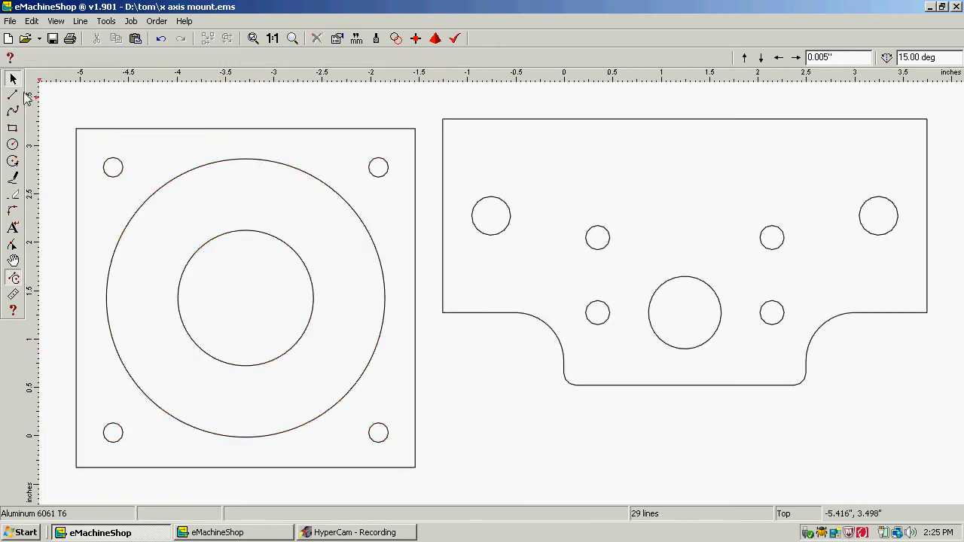
Draw two diagonal construction lines between opposite corners of the square plate so they cross at its center.
click(12, 96)
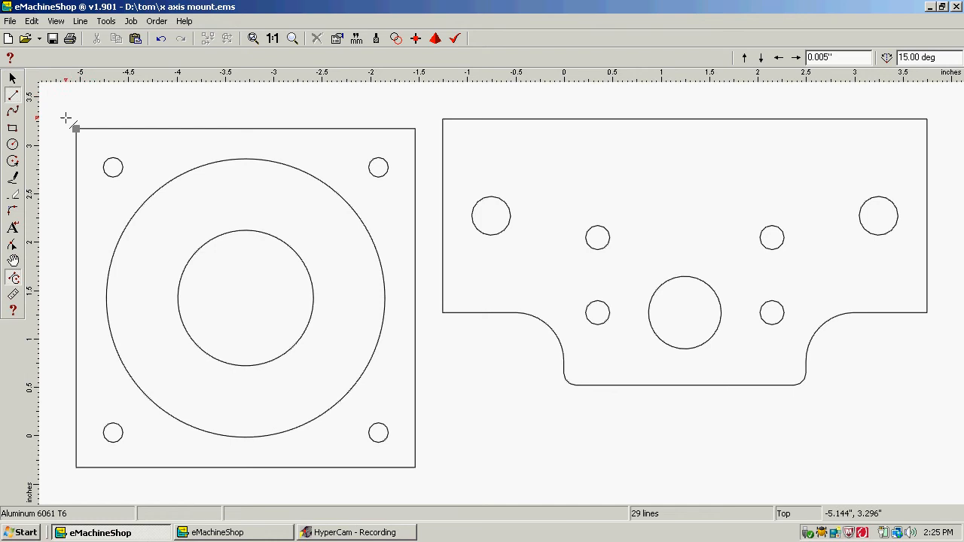
click(76, 130)
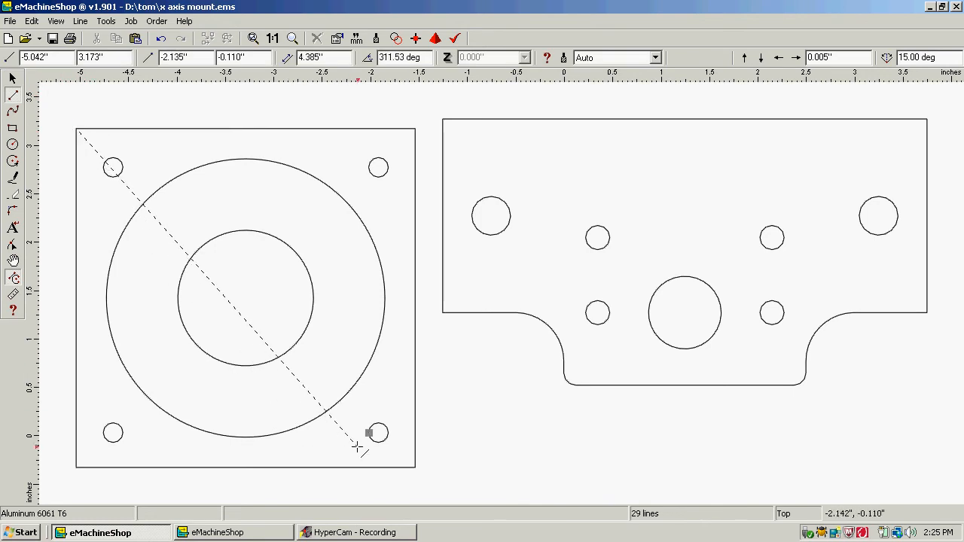
click(415, 468)
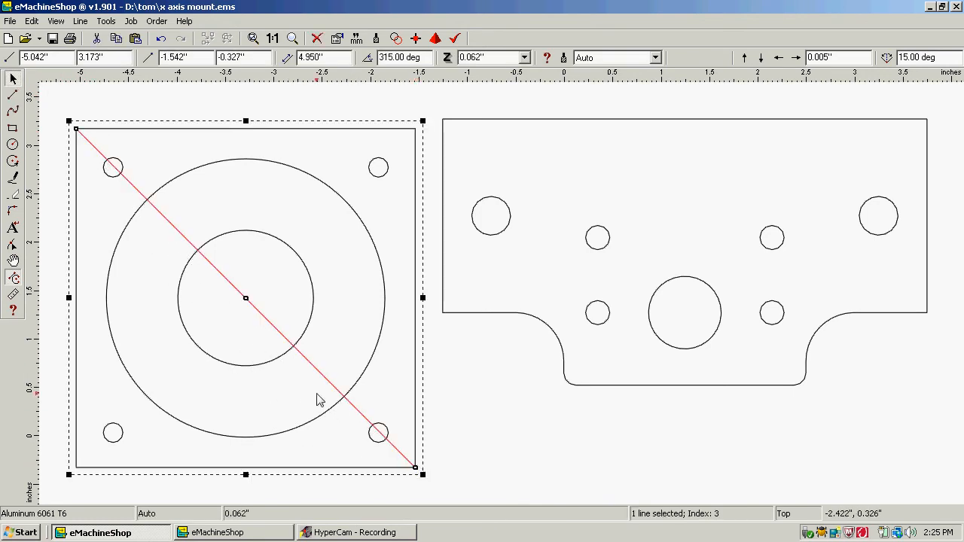
click(13, 96)
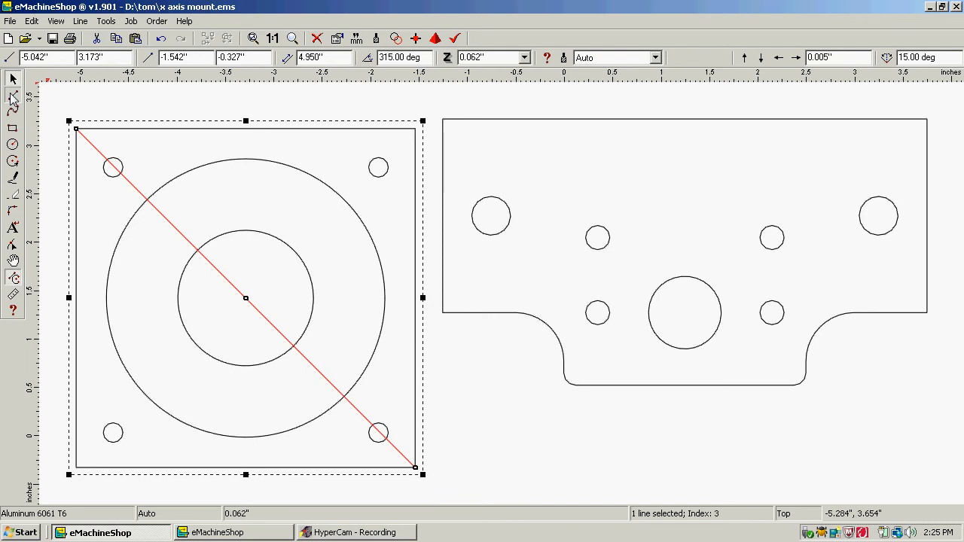
click(415, 131)
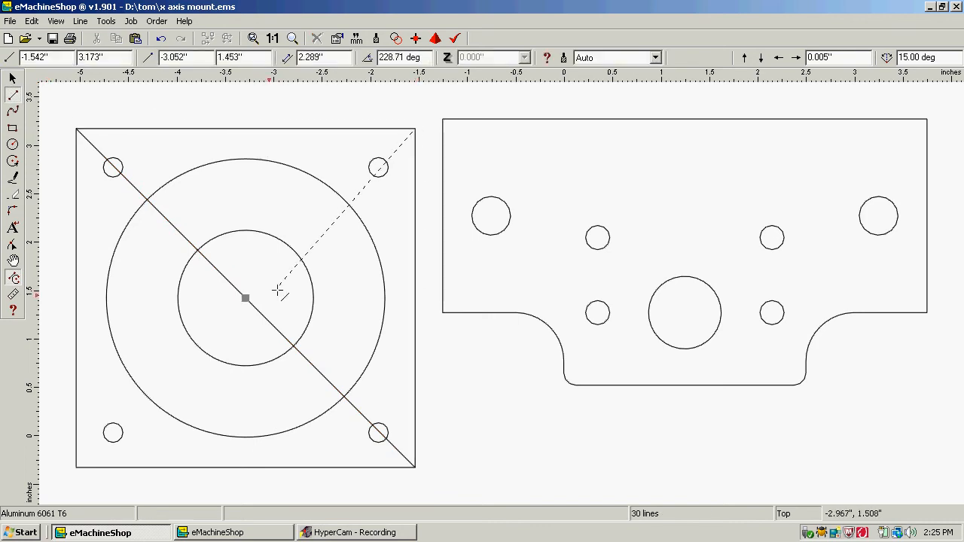
click(76, 466)
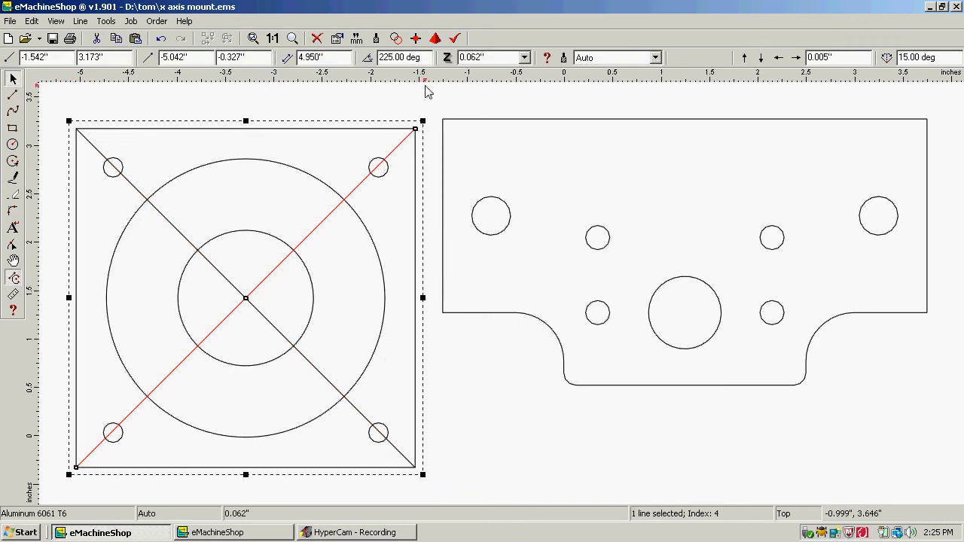
Move the square plate with its diagonals onto the bracket, placing the diagonals' intersection at the center of the bracket's large hole.
mouse_move(434, 92)
mouse_down()
mouse_move(367, 250)
mouse_move(215, 425)
mouse_move(60, 489)
mouse_up()
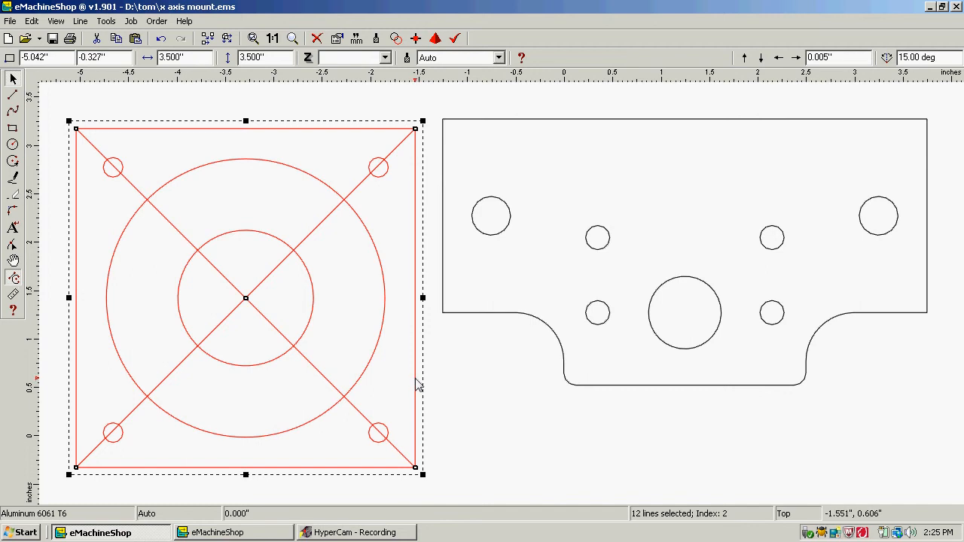
mouse_move(418, 384)
mouse_down()
mouse_move(523, 376)
mouse_move(751, 389)
mouse_move(843, 376)
mouse_move(866, 381)
mouse_move(859, 397)
mouse_move(858, 388)
mouse_up()
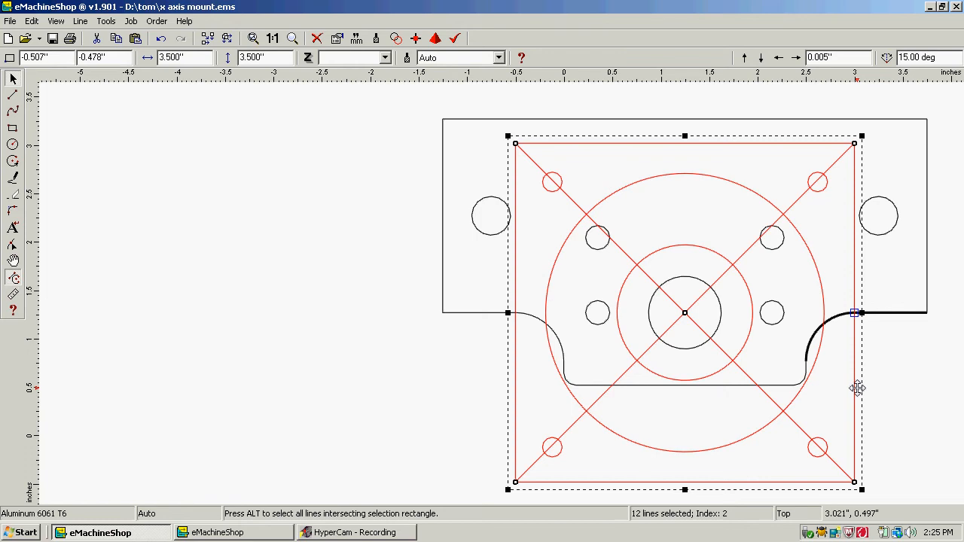
drag(858, 388, 857, 388)
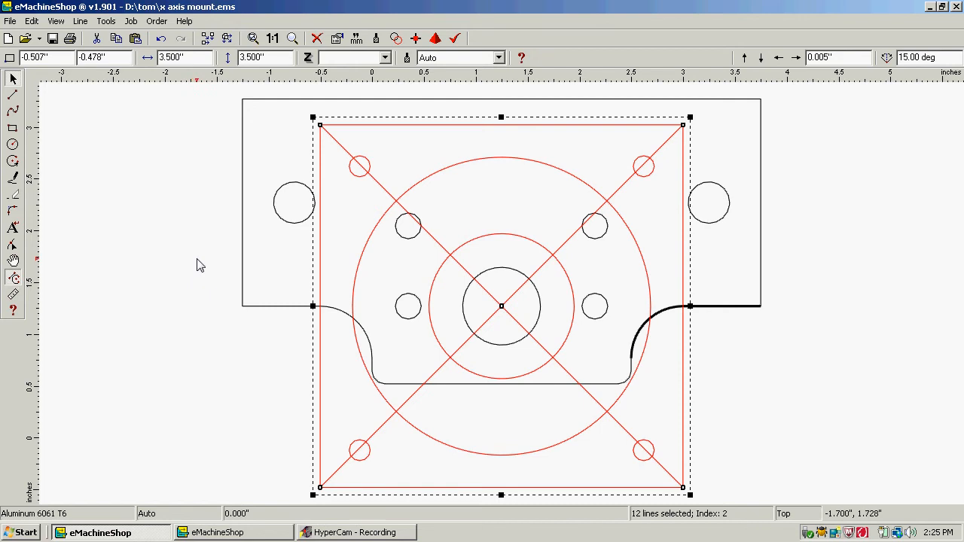
click(134, 238)
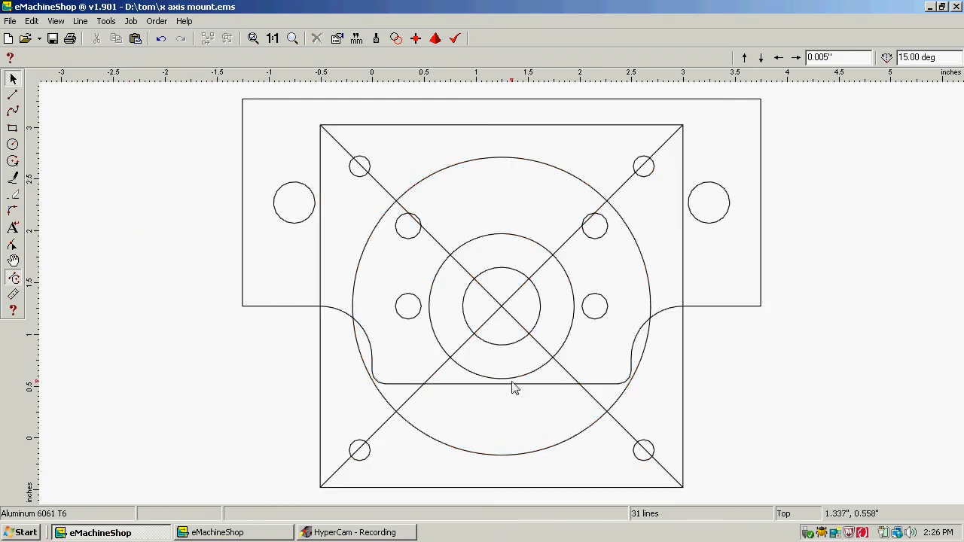
Delete both diagonal construction lines from the square plate.
click(573, 377)
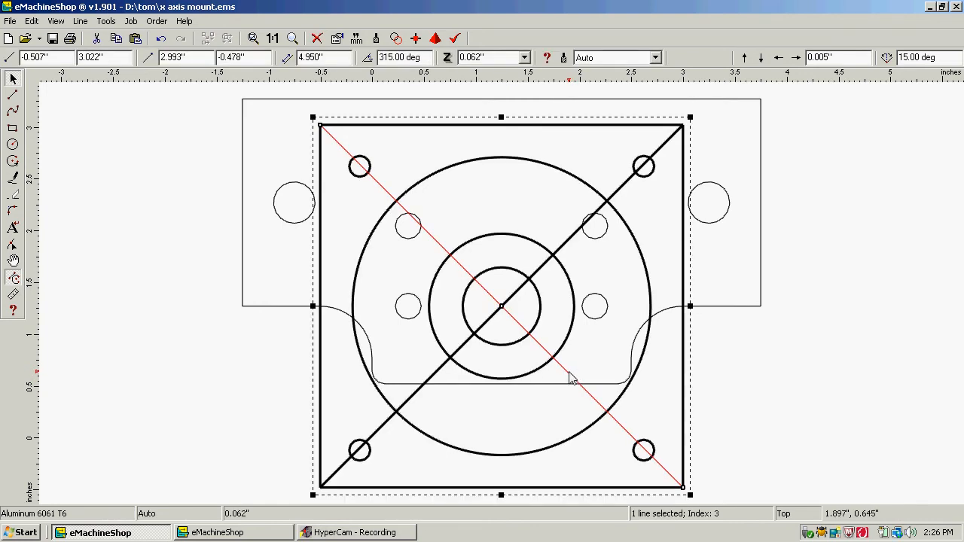
key(Delete)
click(574, 240)
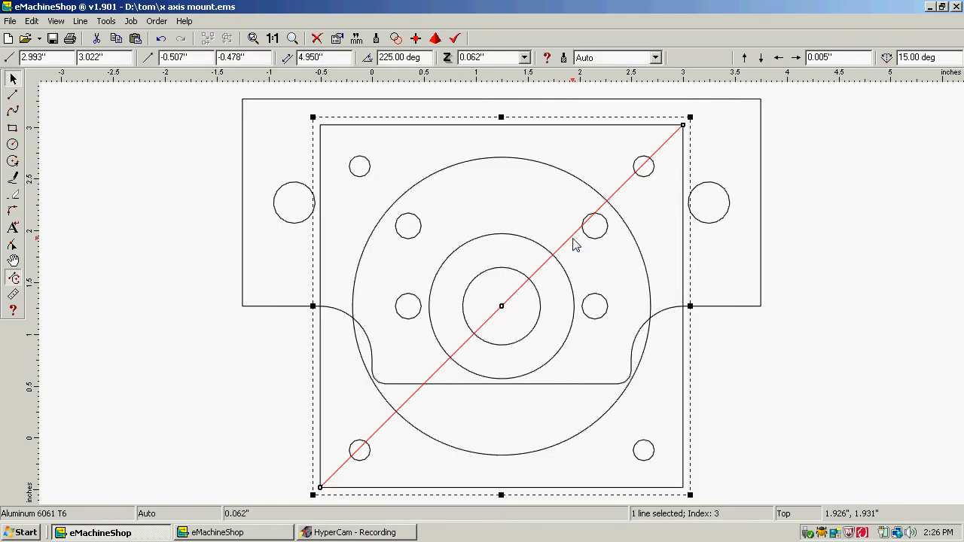
key(Delete)
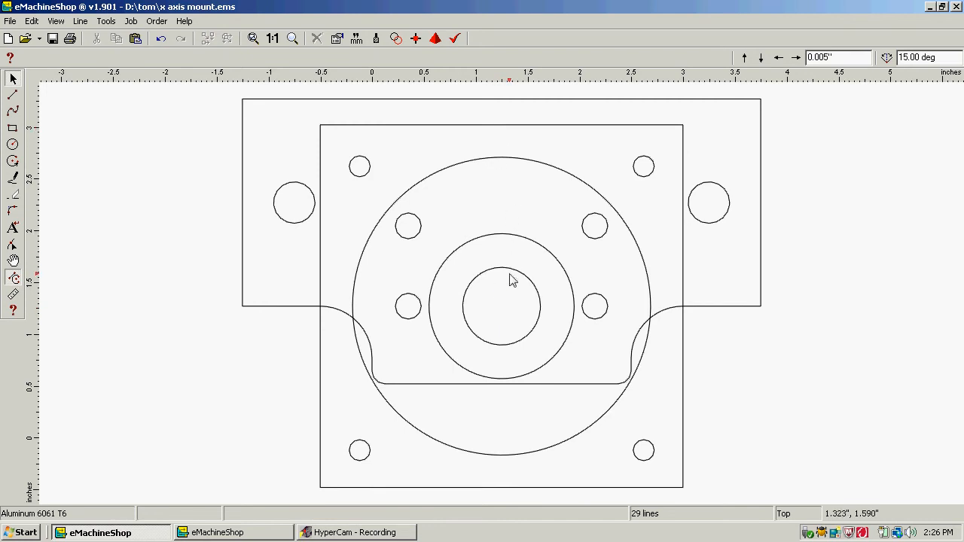
Draw three straight check lines between the bracket's large hole and the surrounding plate circle, at their upper, lower and left quadrants.
click(13, 94)
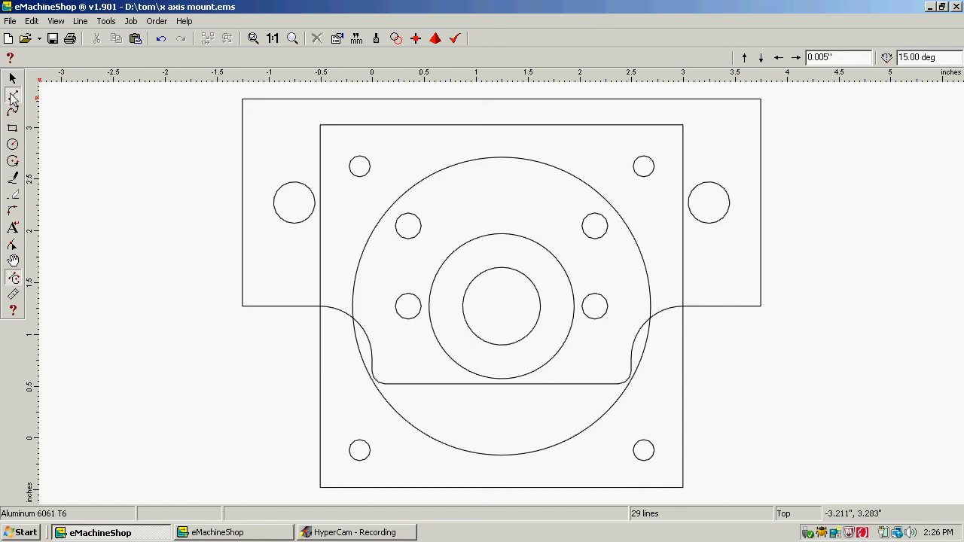
click(501, 267)
click(501, 233)
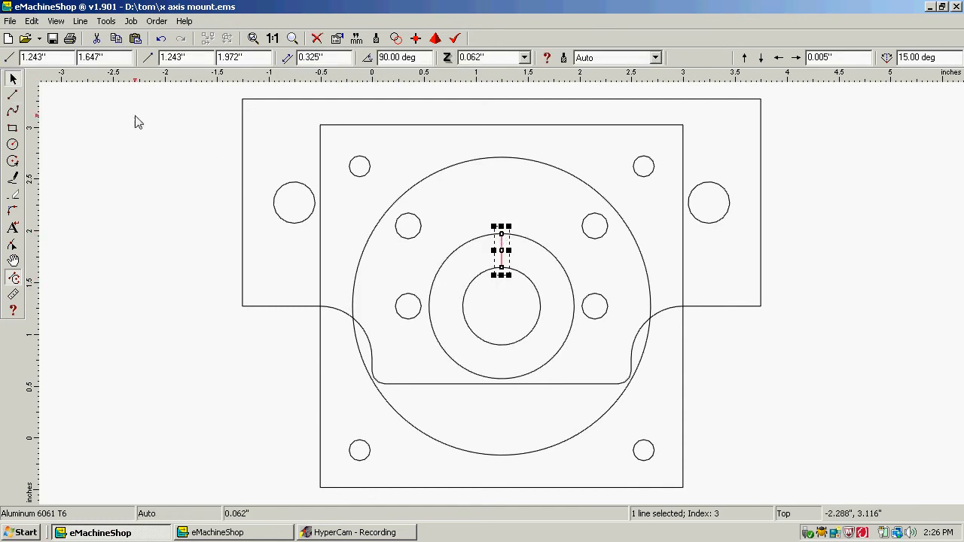
click(13, 94)
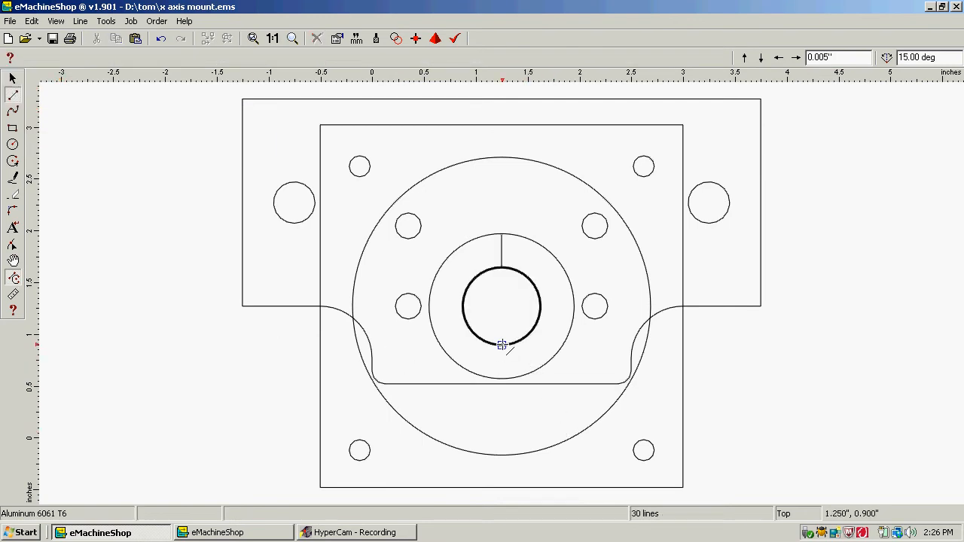
click(502, 345)
click(502, 379)
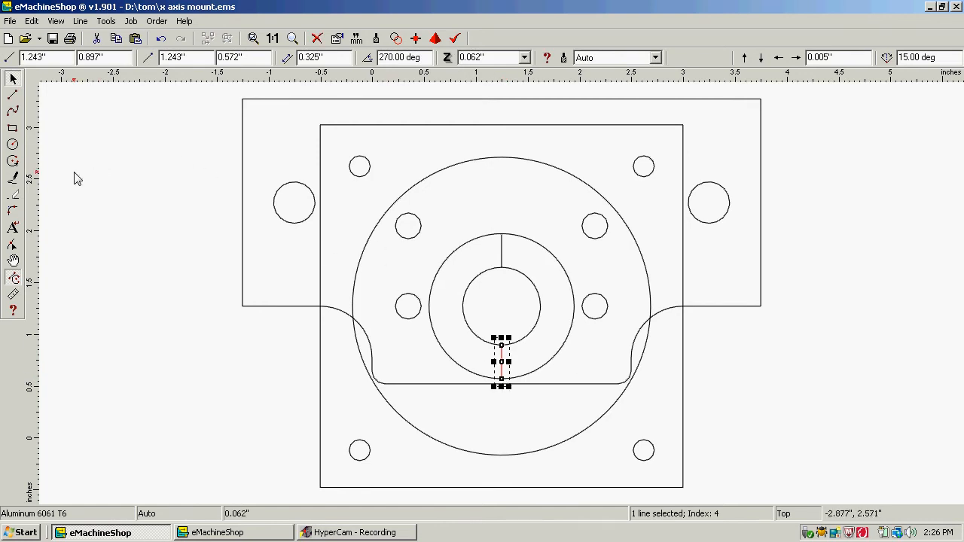
click(12, 95)
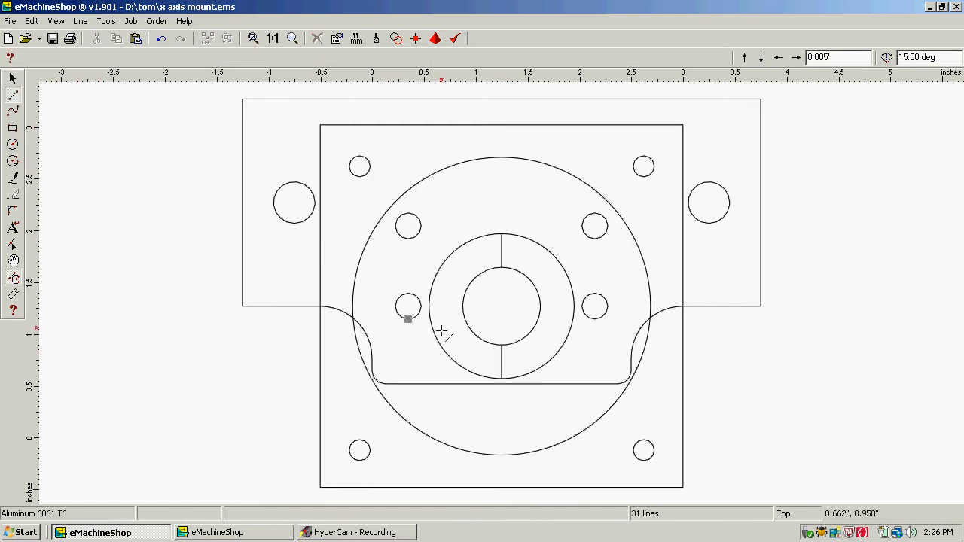
click(461, 307)
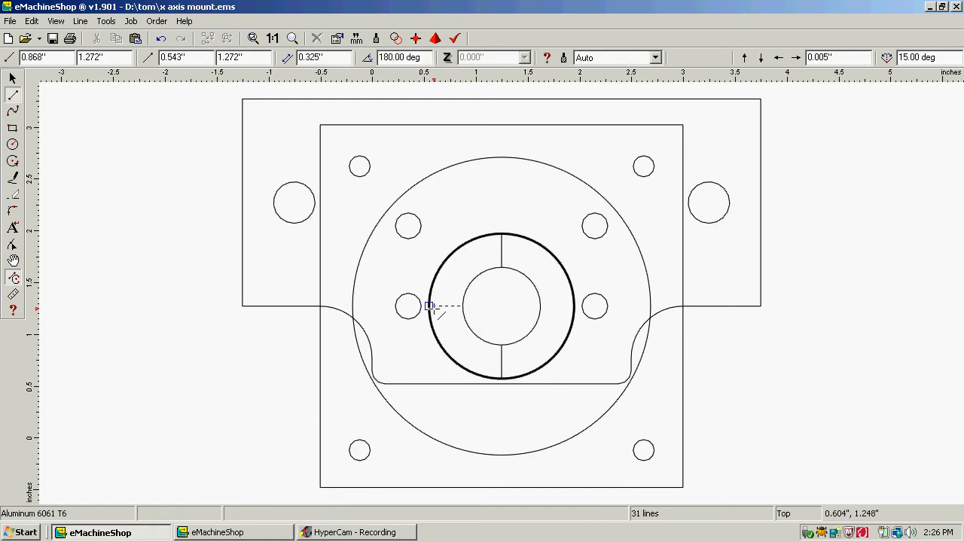
click(430, 306)
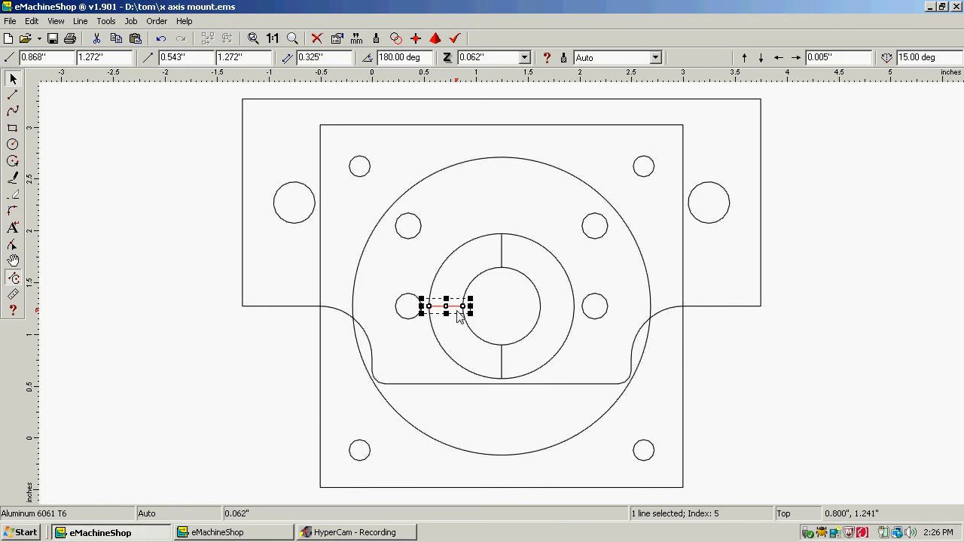
Delete the three short check lines between the bracket's large hole and the surrounding plate circle.
click(502, 260)
key(Delete)
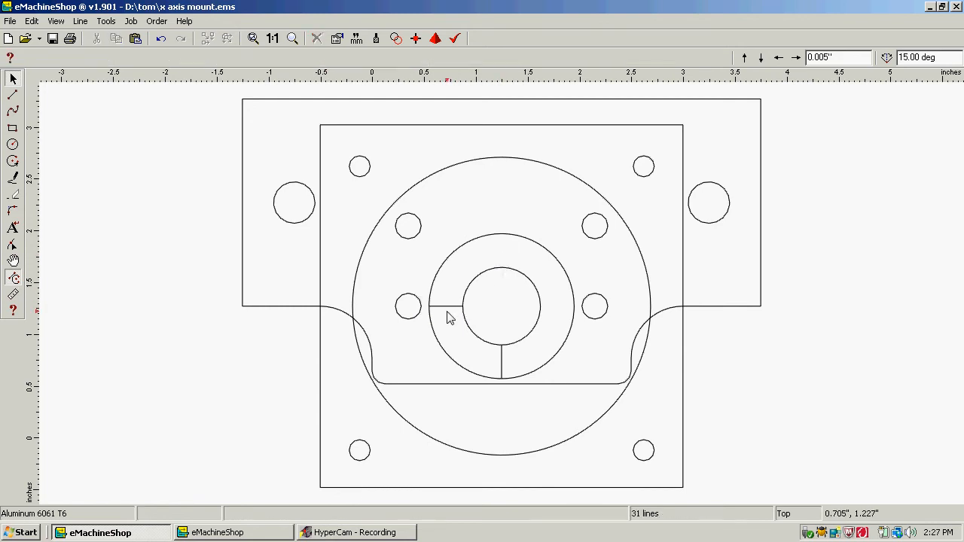
click(456, 307)
key(Delete)
click(502, 366)
key(Delete)
Ungroup the square motor plate so its outline edges and circles are separate lines, and clear the selection.
click(642, 132)
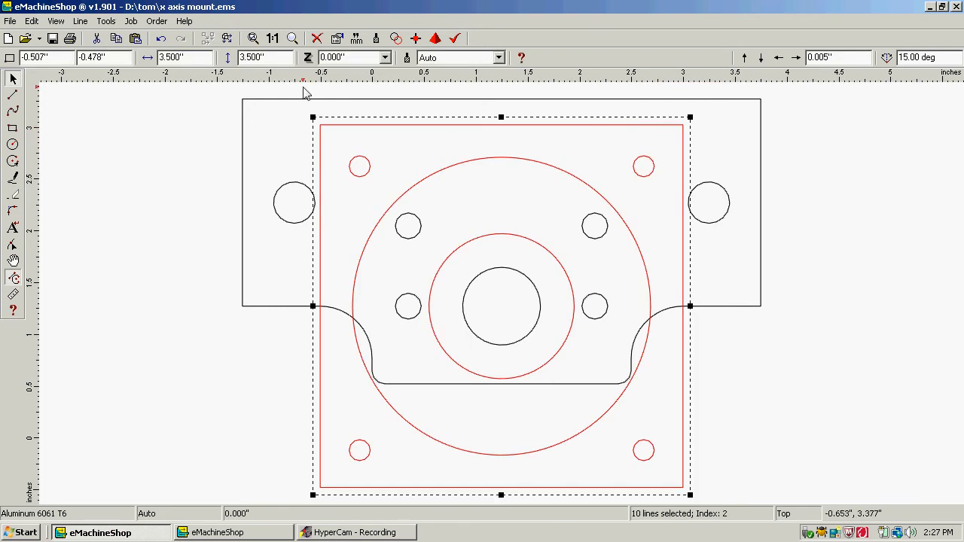
click(80, 21)
mouse_move(106, 21)
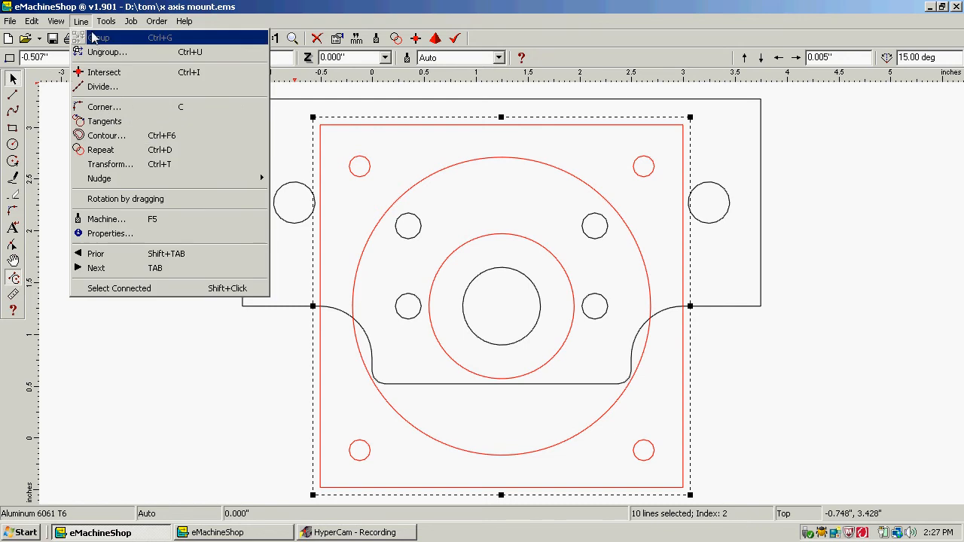
click(102, 53)
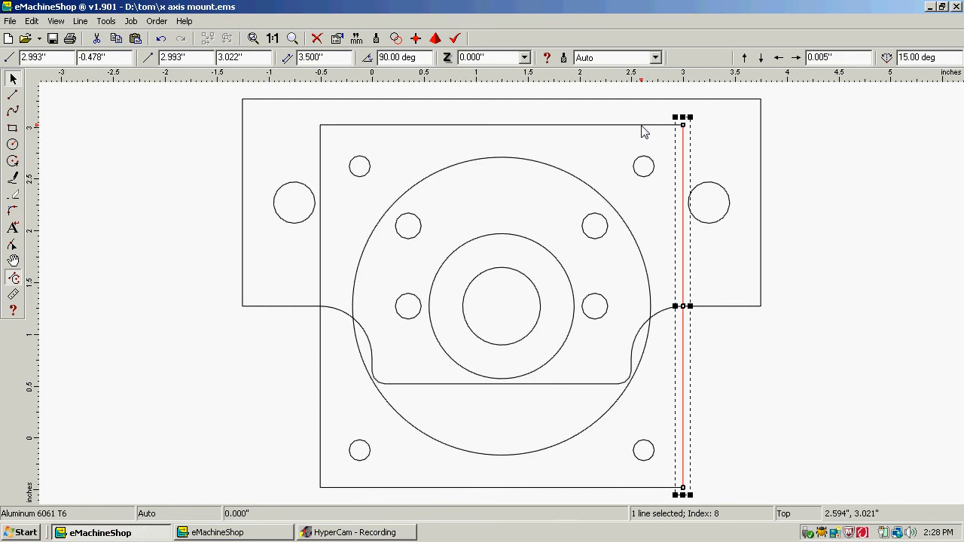
click(853, 271)
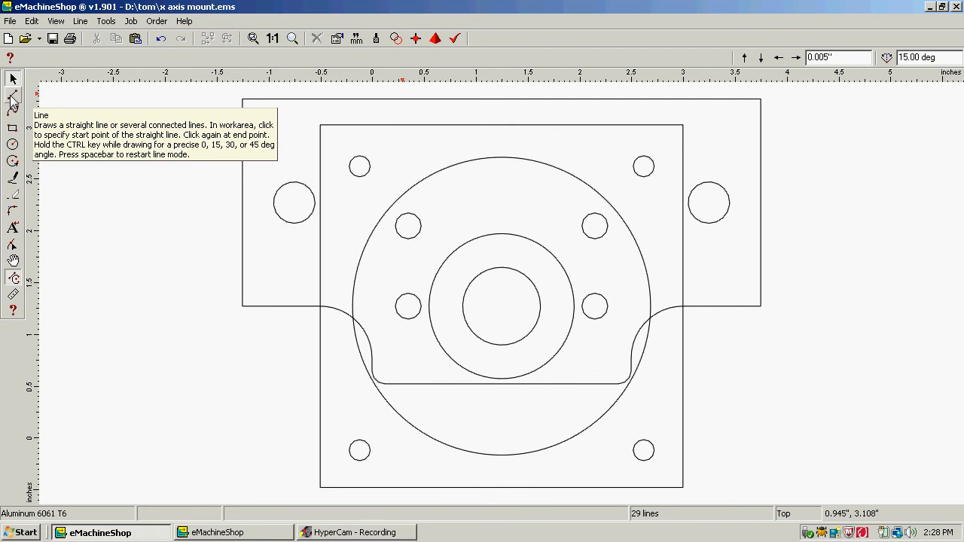
click(13, 128)
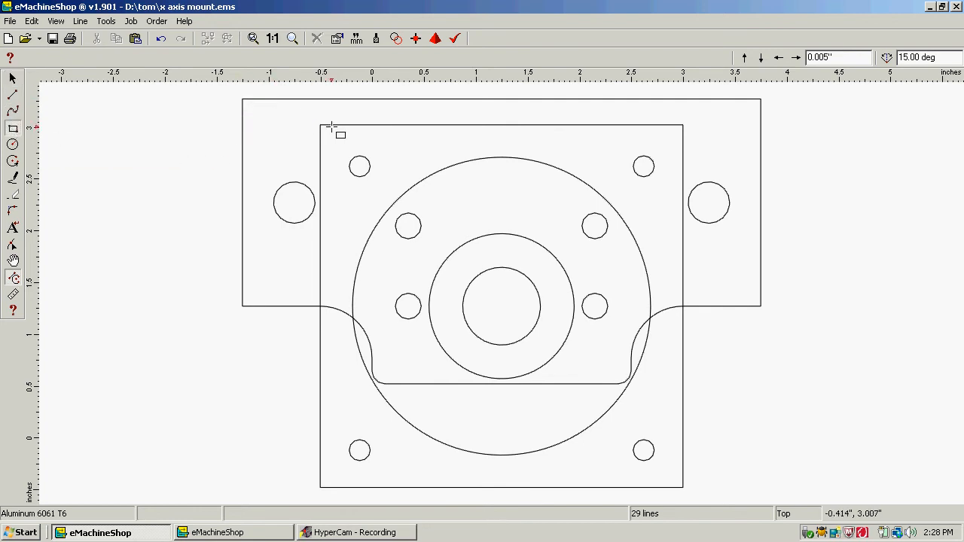
mouse_move(320, 125)
mouse_down()
mouse_move(603, 125)
mouse_move(684, 102)
mouse_move(685, 91)
mouse_up()
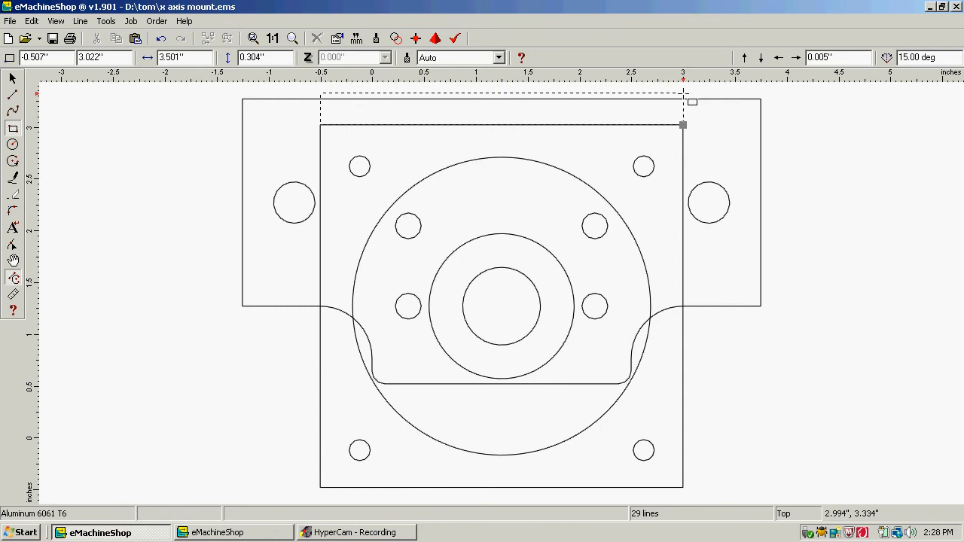
drag(684, 93, 685, 91)
key(Escape)
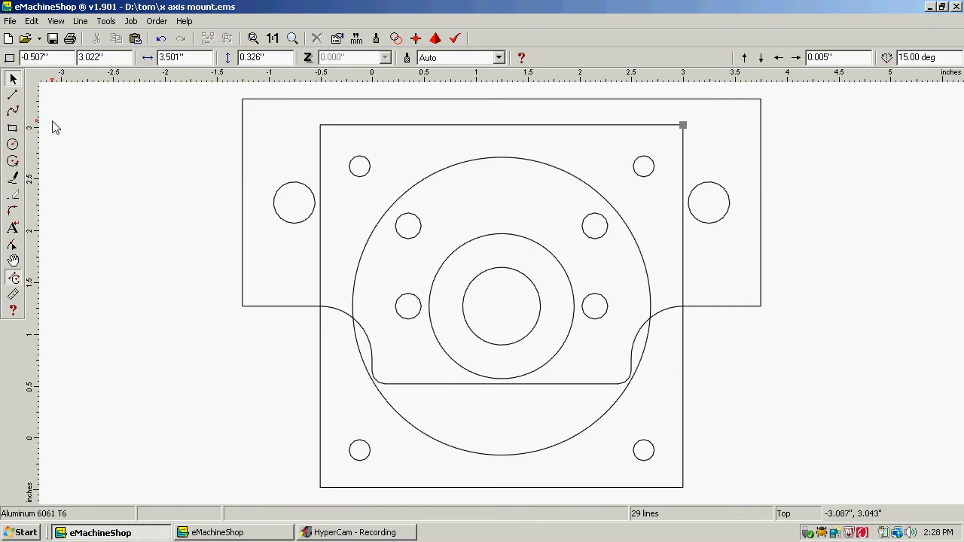
Draw a line about 0.333" long upward from the square plate's upper-left corner past the bracket's edge, and set its angle to 90 degrees.
click(14, 94)
click(320, 124)
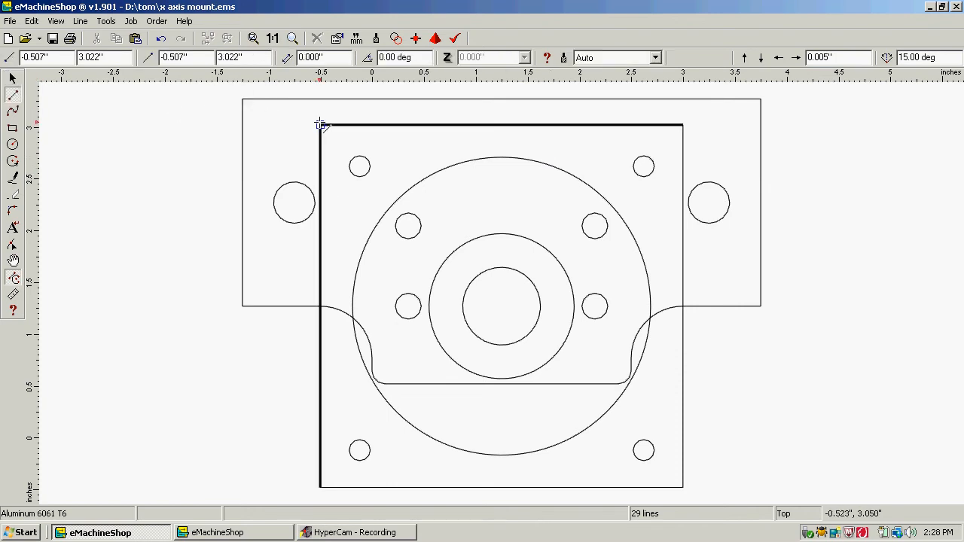
click(321, 91)
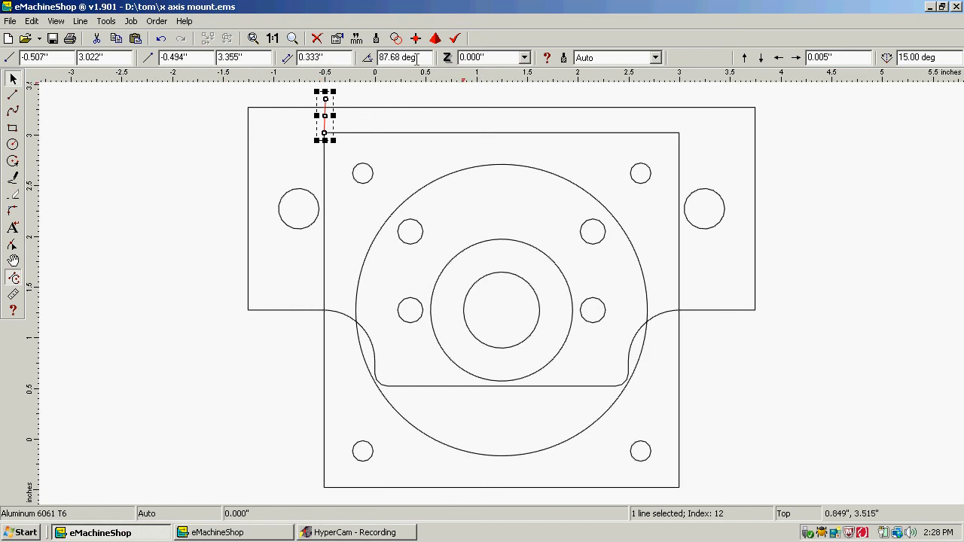
drag(419, 60, 372, 60)
text(90)
key(Return)
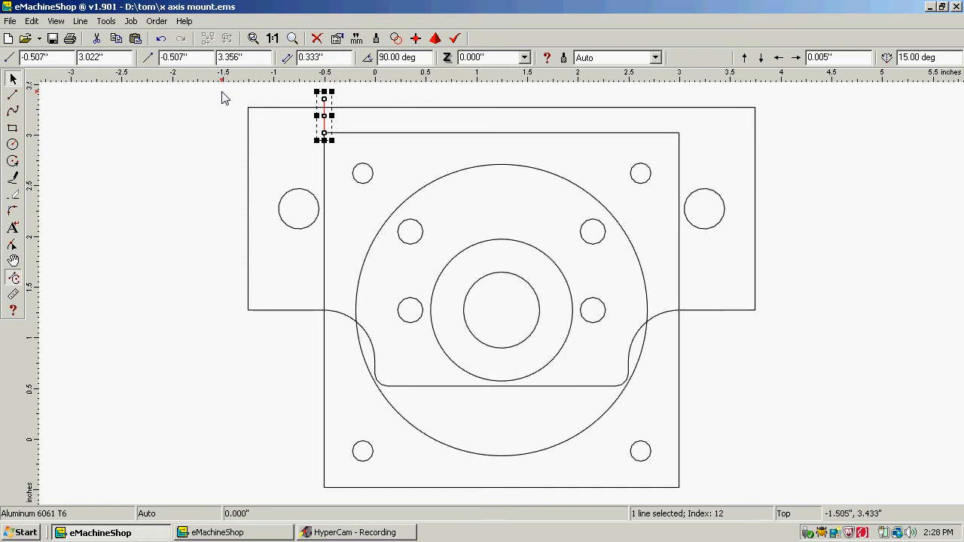
Draw a line about 0.344" long upward from the square plate's upper-right corner past the bracket's edge, and set its angle to 90 degrees.
click(12, 95)
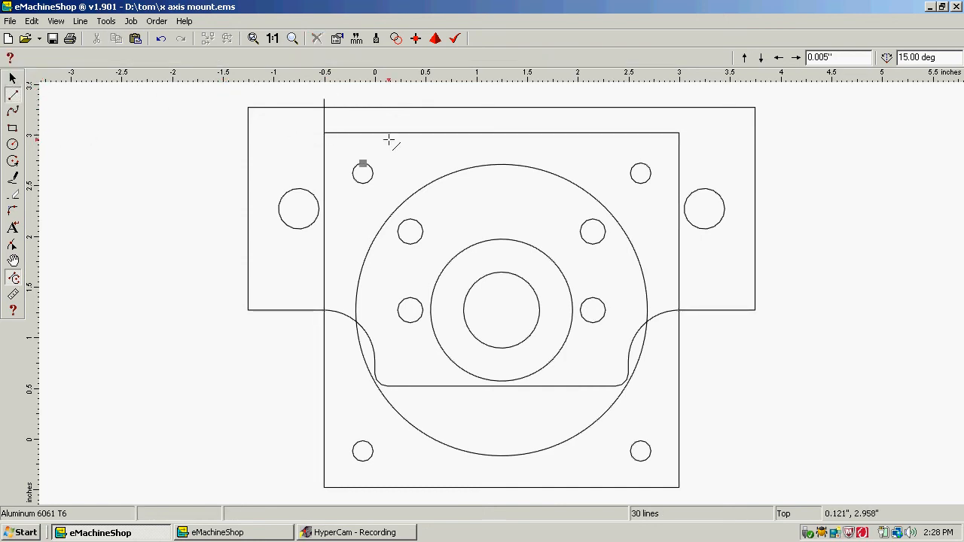
click(679, 133)
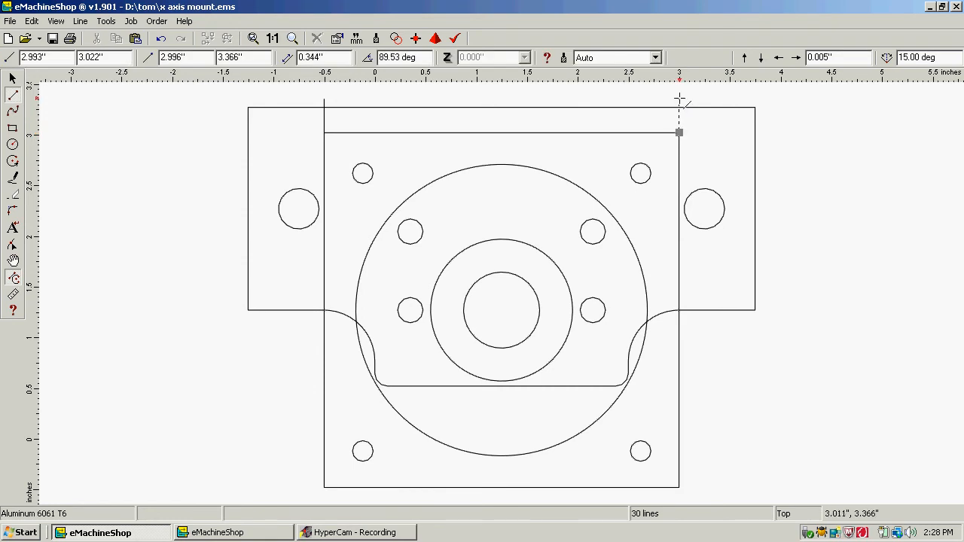
double_click(678, 98)
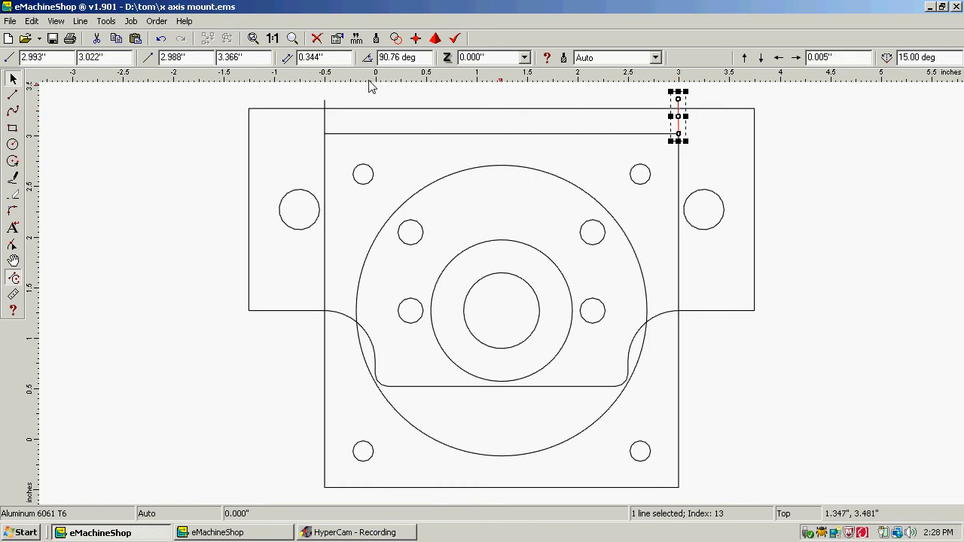
drag(426, 57, 357, 68)
text(90)
key(Return)
click(151, 165)
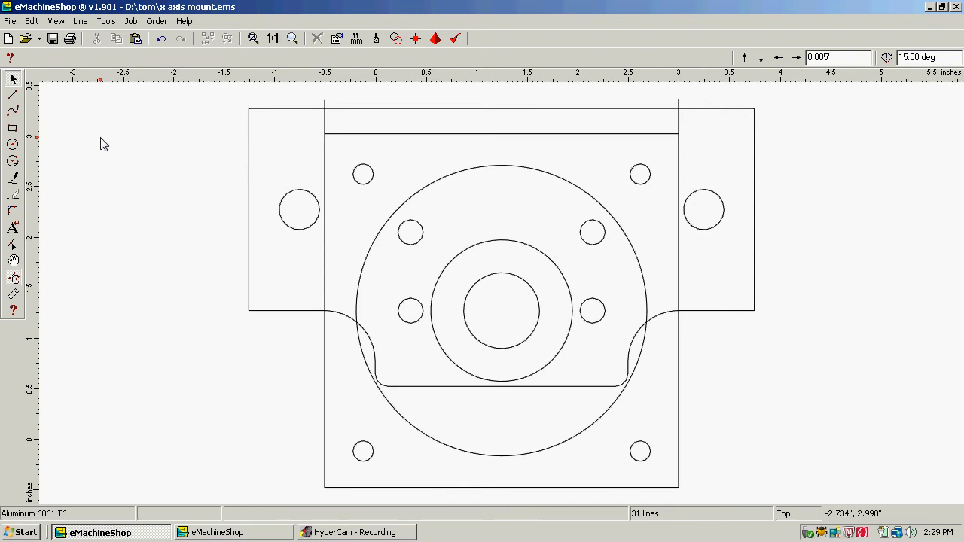
Delete the square plate's upper edge together with both vertical extension lines, and undo the deletion.
click(421, 137)
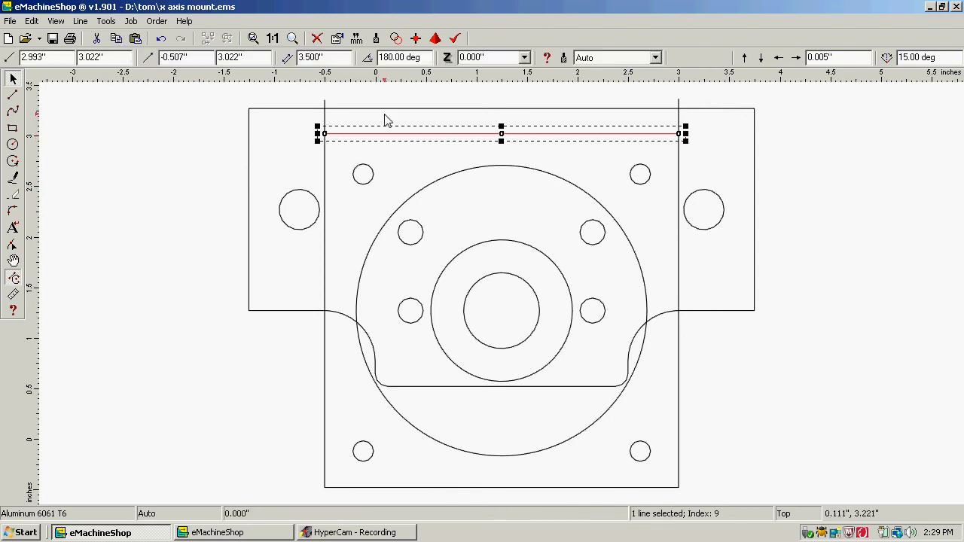
shift+click(324, 110)
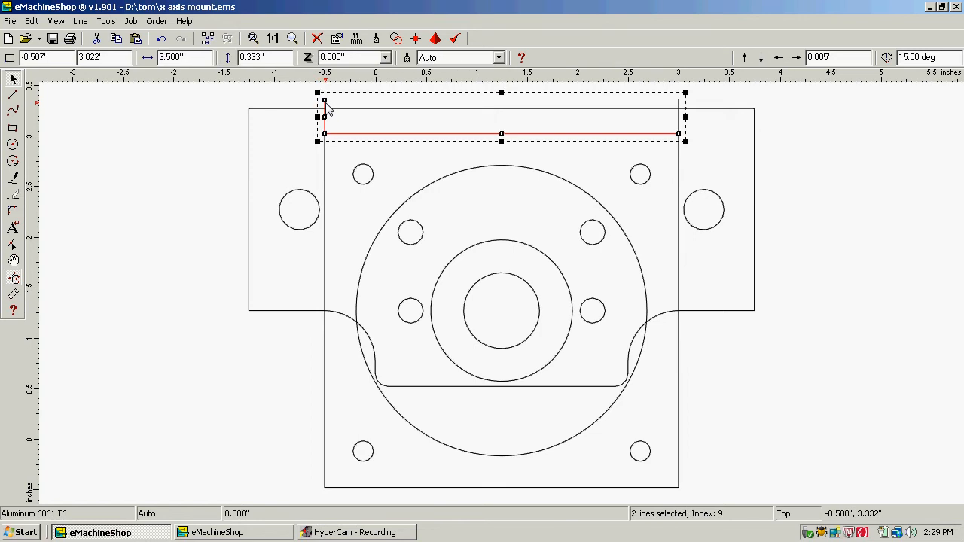
shift+click(679, 105)
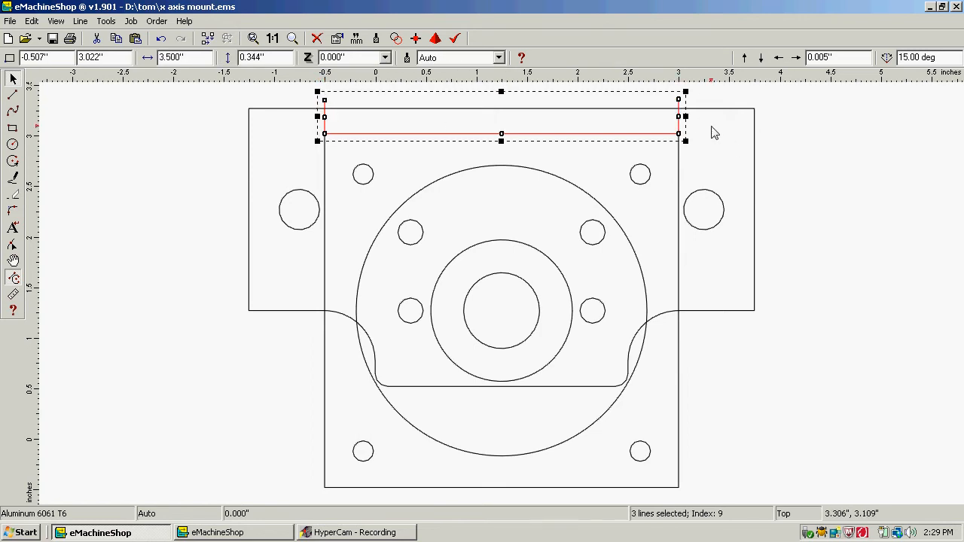
key(Delete)
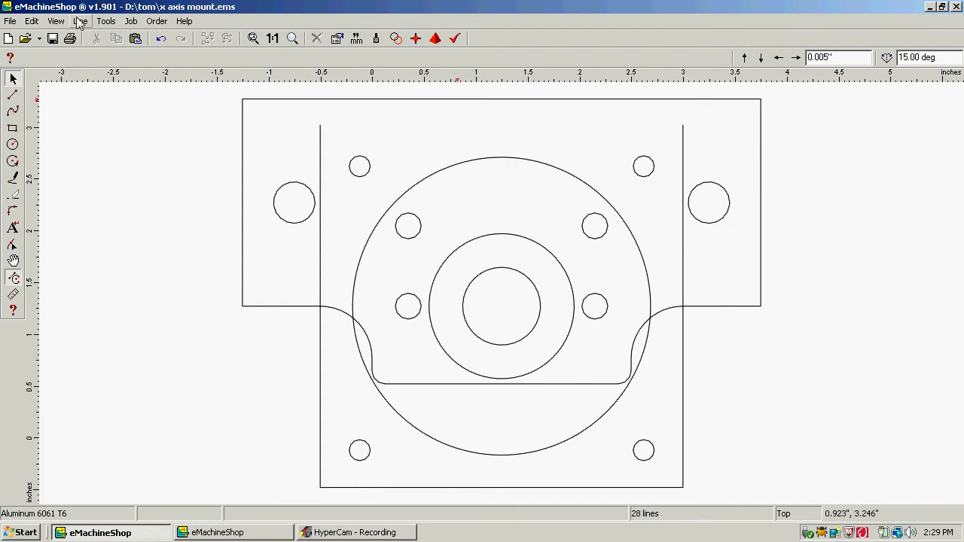
click(32, 21)
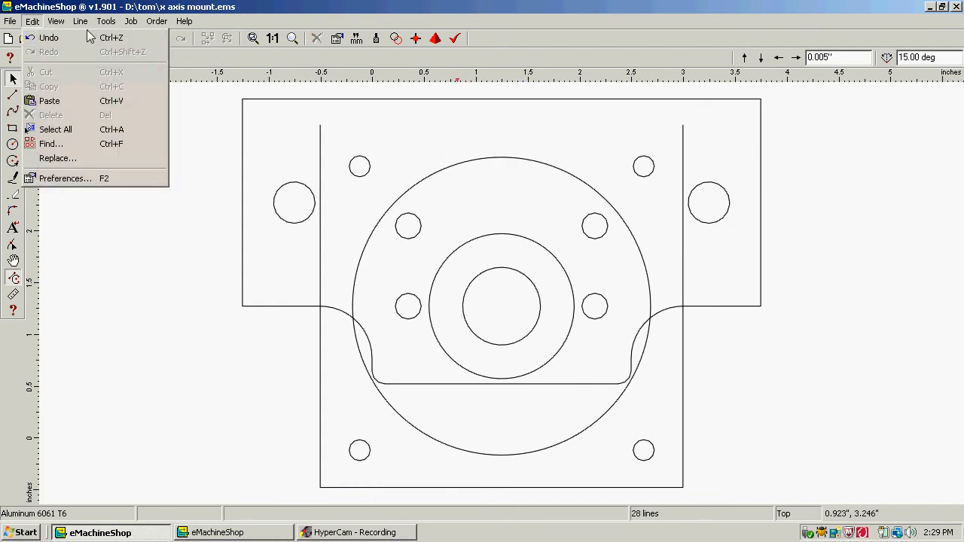
click(68, 40)
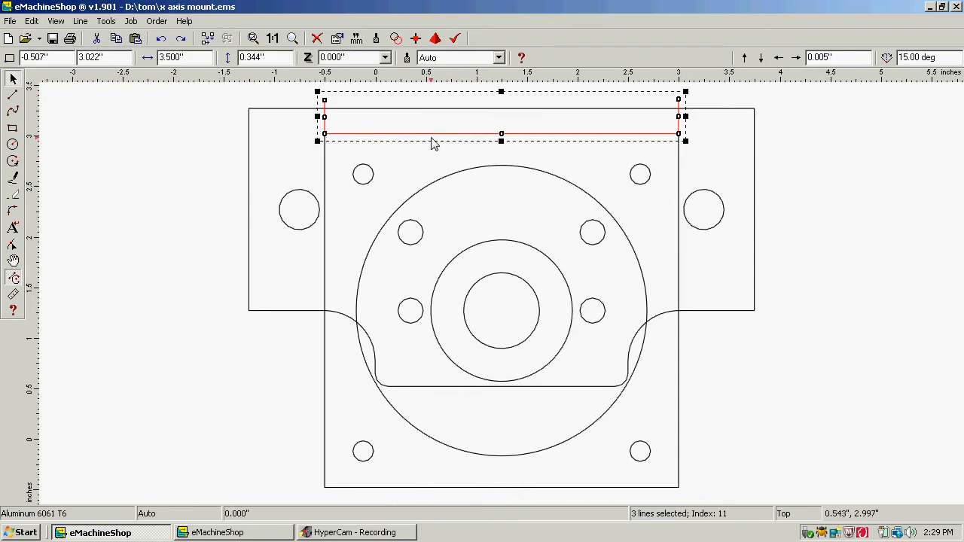
click(432, 161)
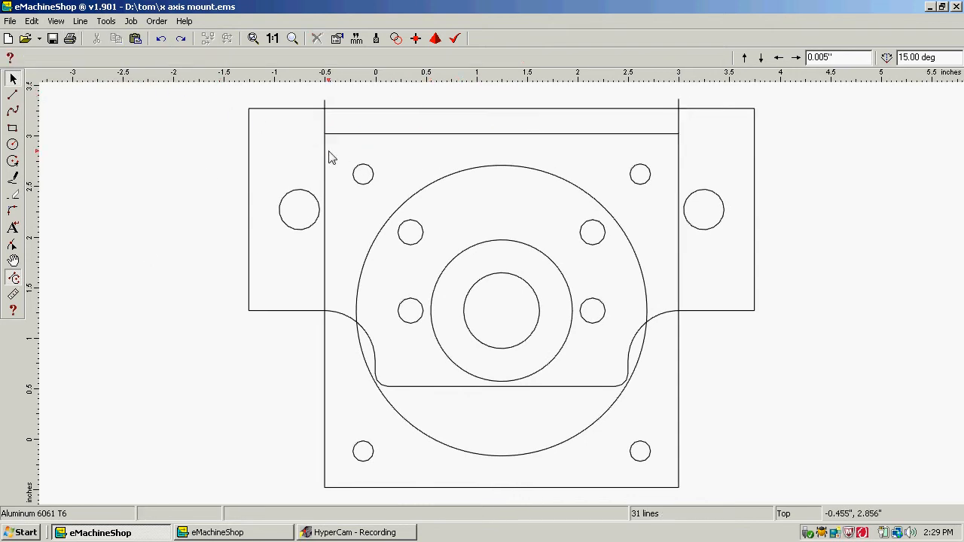
Intersect the plate's upper edge and both vertical extension lines with the bracket so the lines split where they cross.
drag(310, 144, 733, 93)
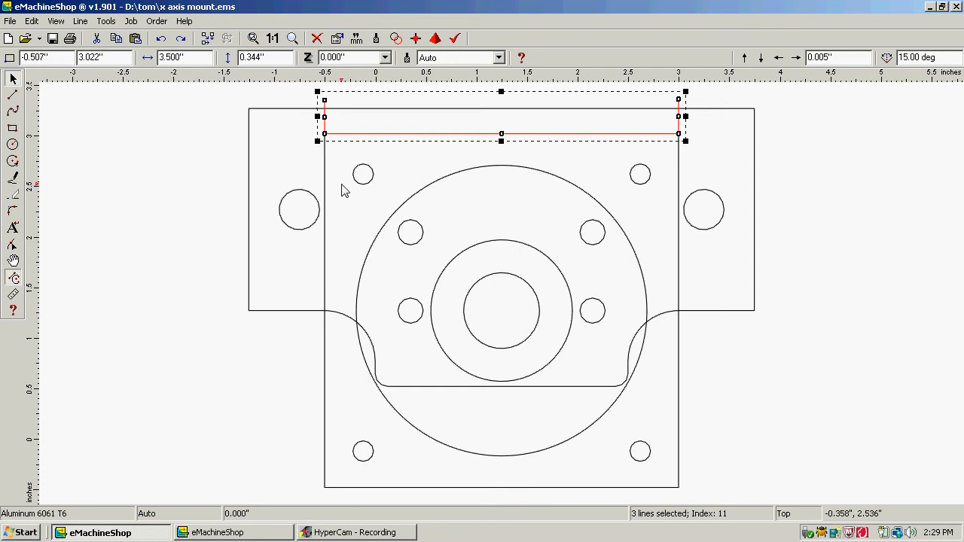
shift+click(289, 109)
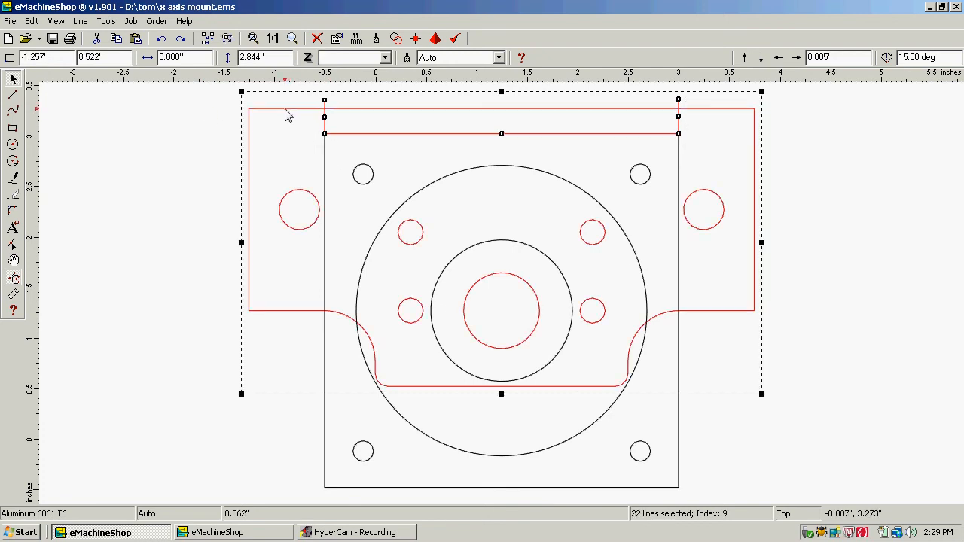
click(81, 21)
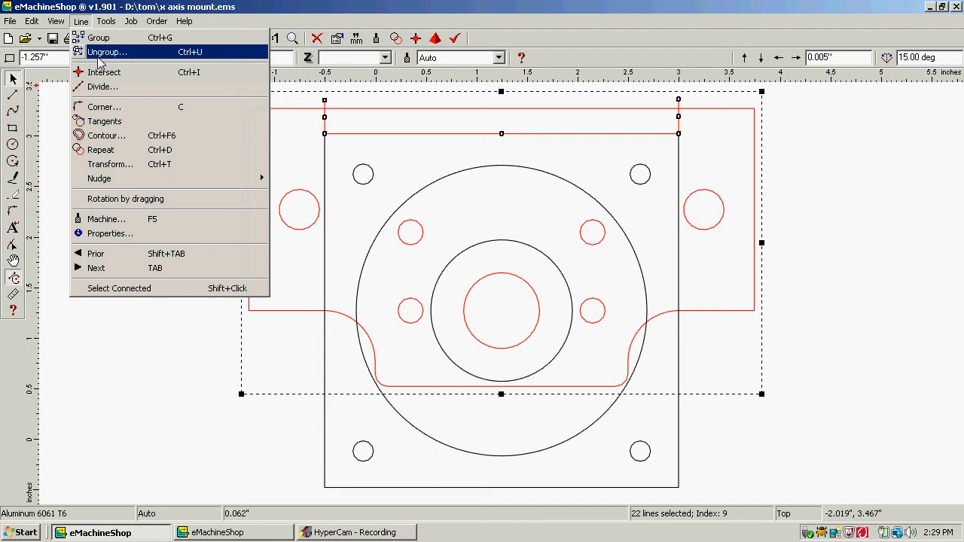
click(104, 73)
click(120, 192)
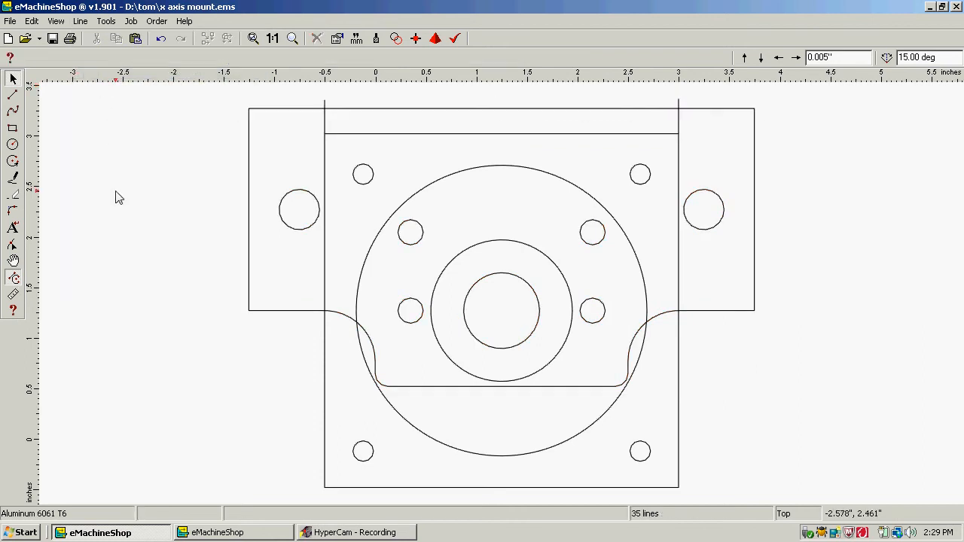
Delete both vertical line stubs above the bracket's upper edge and the square plate's old horizontal upper edge.
click(326, 105)
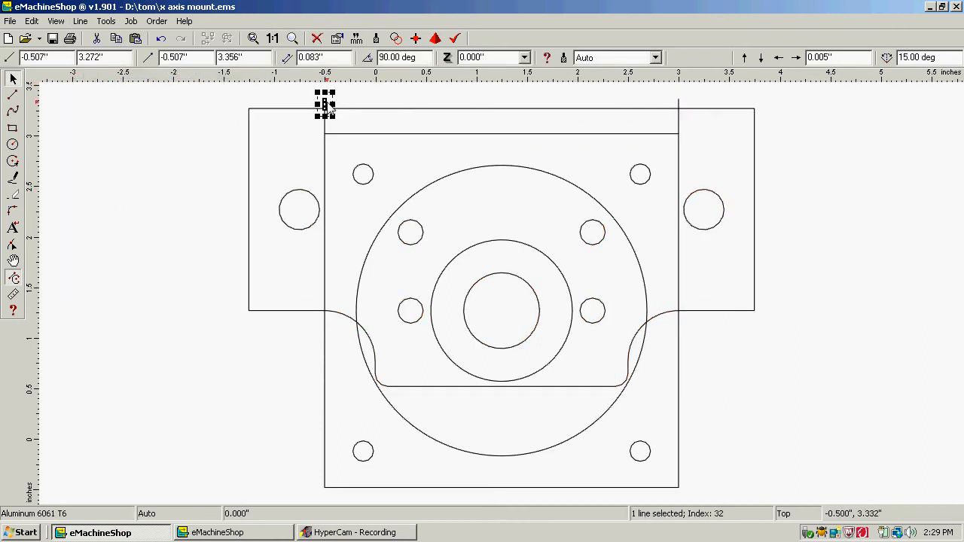
key(Delete)
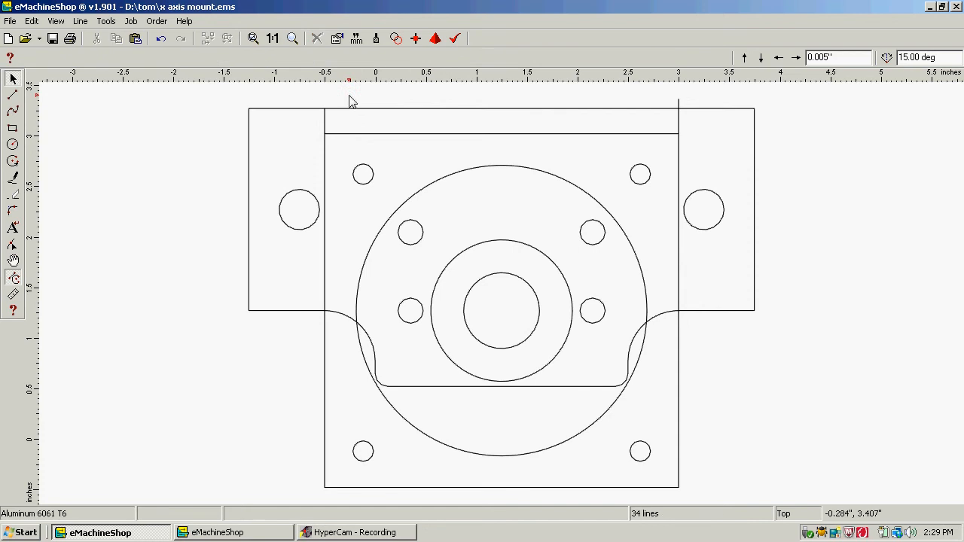
click(680, 111)
key(Delete)
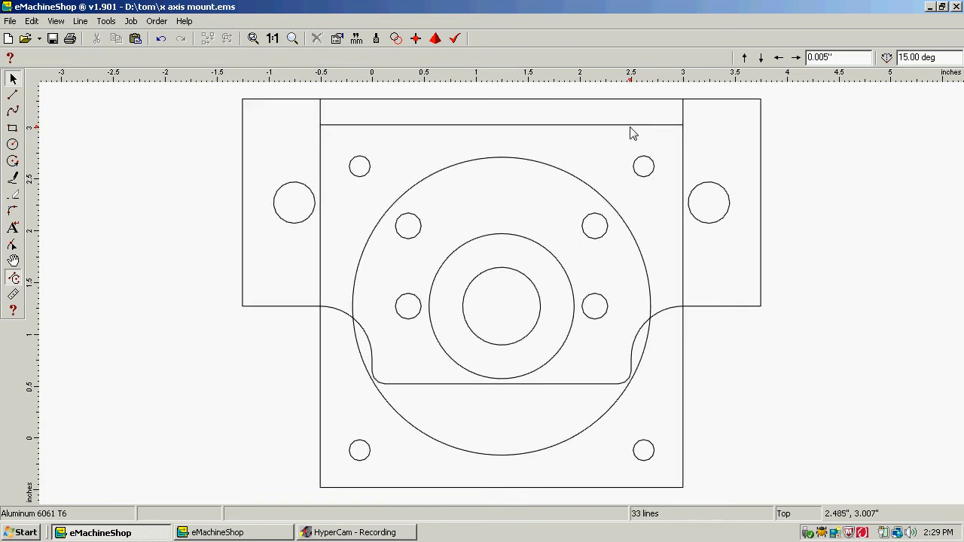
click(633, 128)
key(Delete)
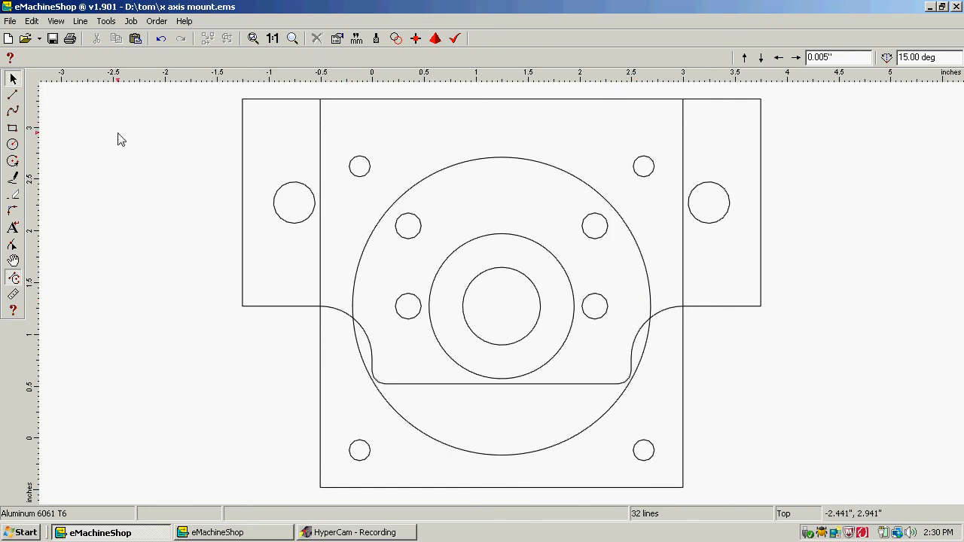
Draw a horizontal line 3.5" long between the plate's vertical sides where its old upper edge ran, and delete it.
click(13, 96)
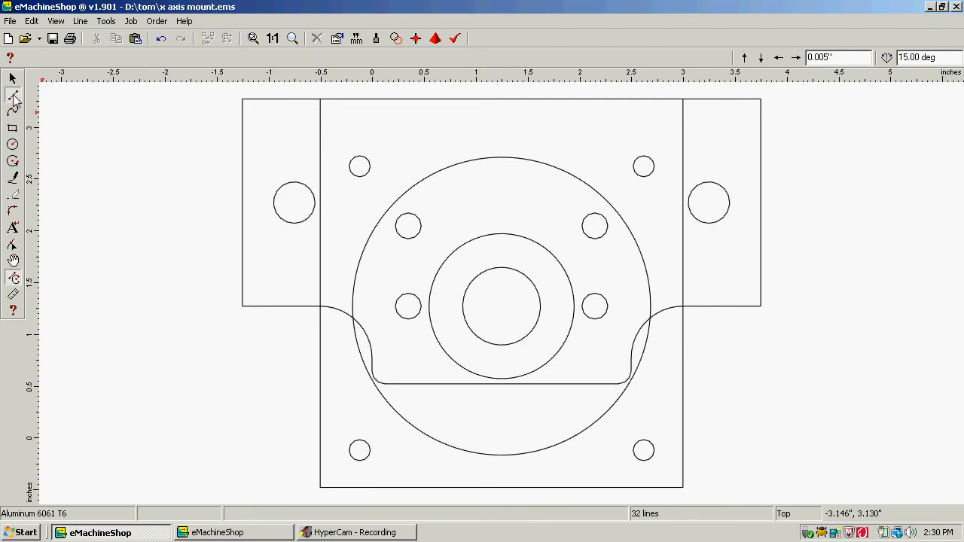
click(320, 125)
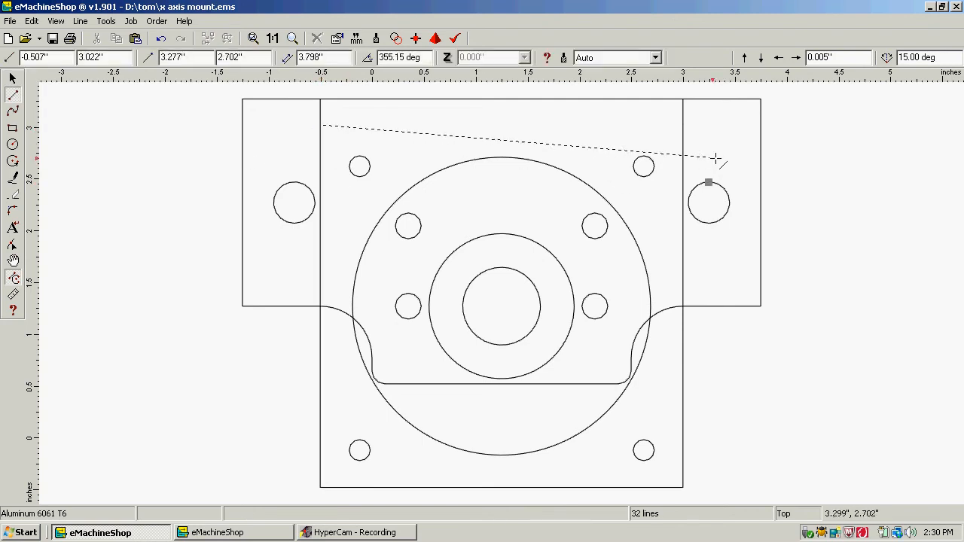
click(682, 125)
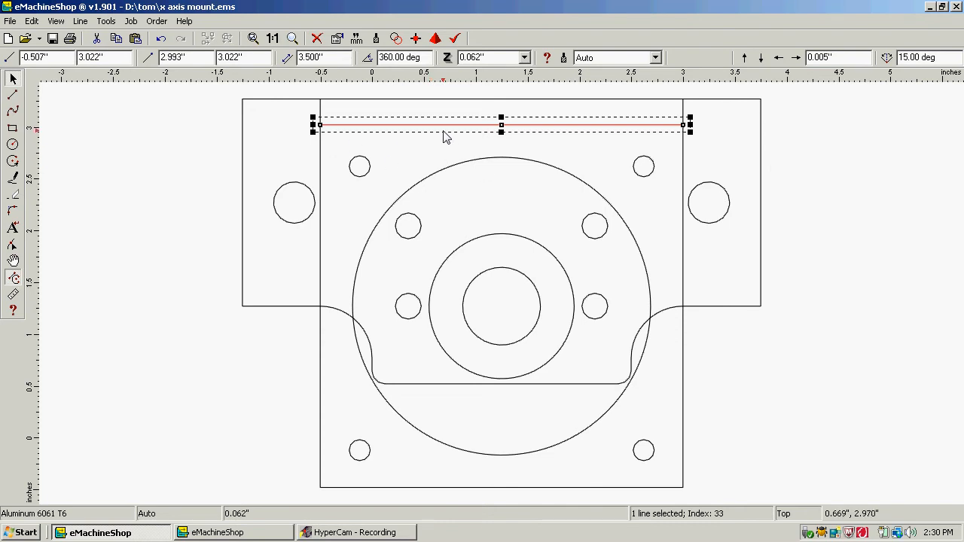
click(793, 181)
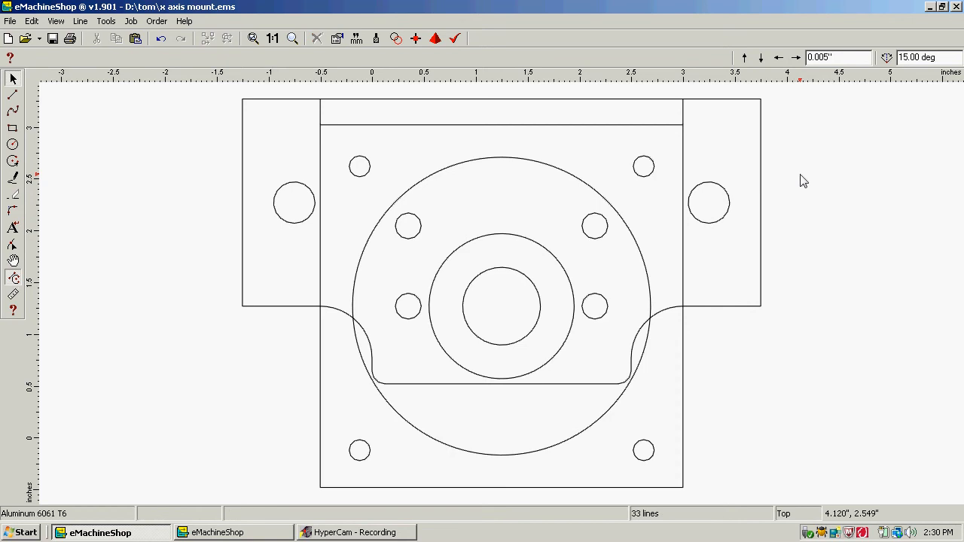
click(629, 128)
key(Delete)
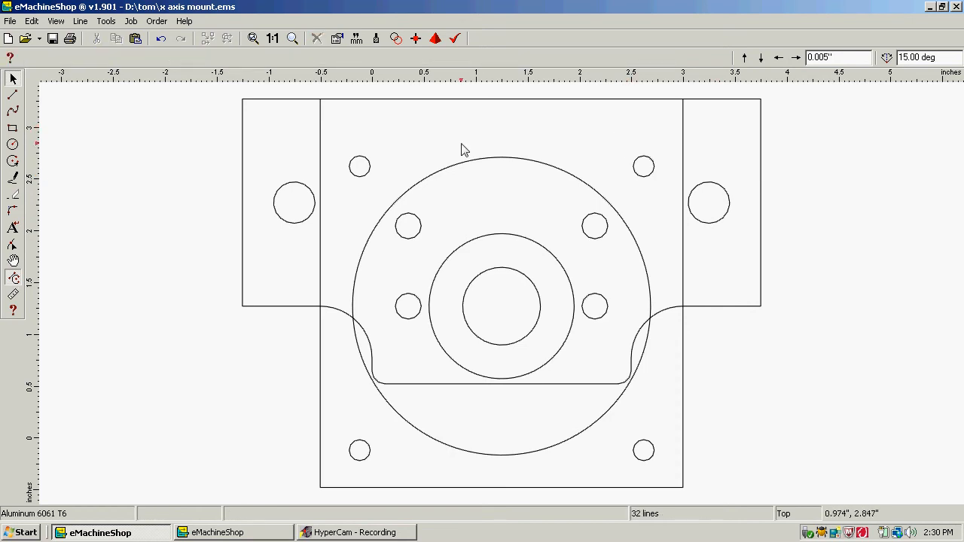
Draw a rectangle about 2.972" wide and 1.366" high around the plate's two upper mounting holes, reaching down to just above the centre hole.
click(13, 129)
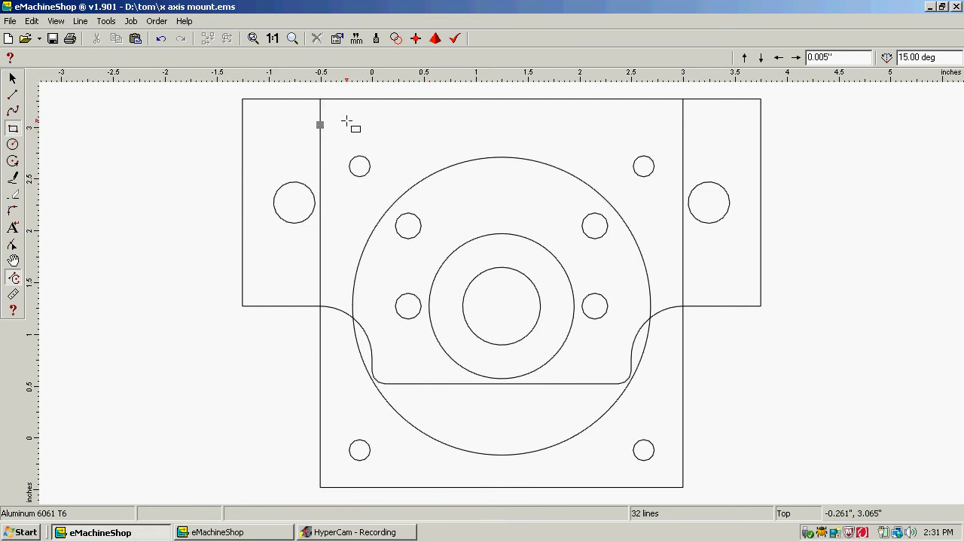
drag(347, 119, 663, 289)
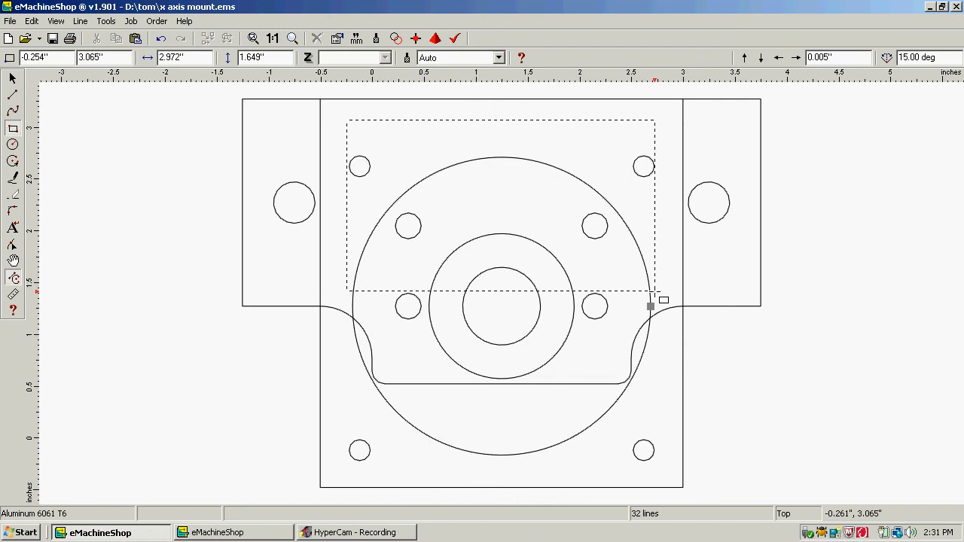
drag(654, 290, 654, 271)
drag(656, 271, 654, 263)
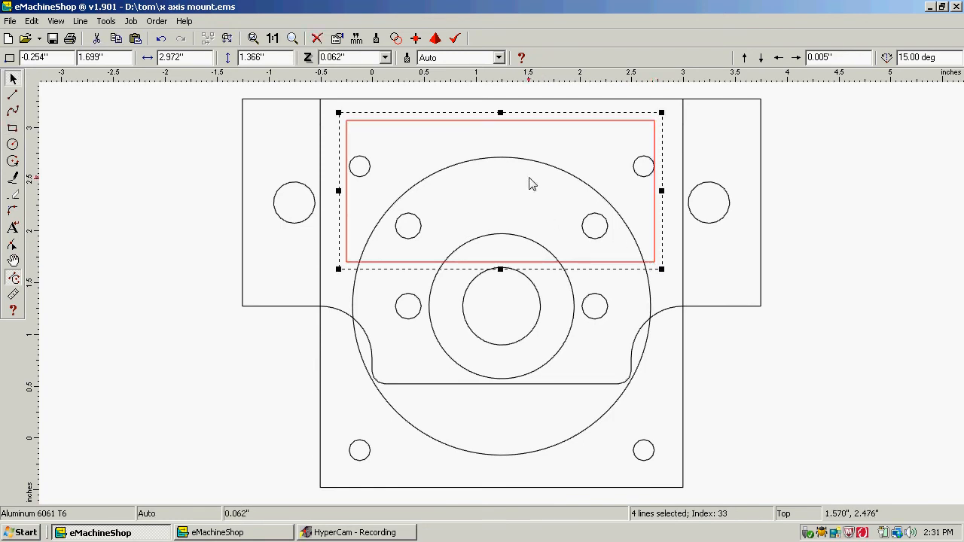
Set the new rectangle's width to 3" and its height to 1.5".
double_click(189, 58)
text(3)
double_click(275, 58)
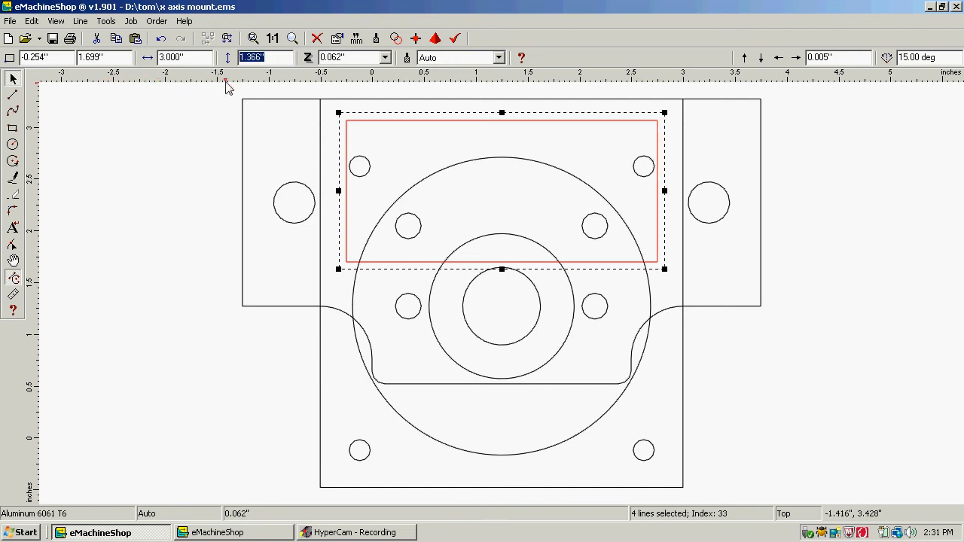
text(2)
key(Return)
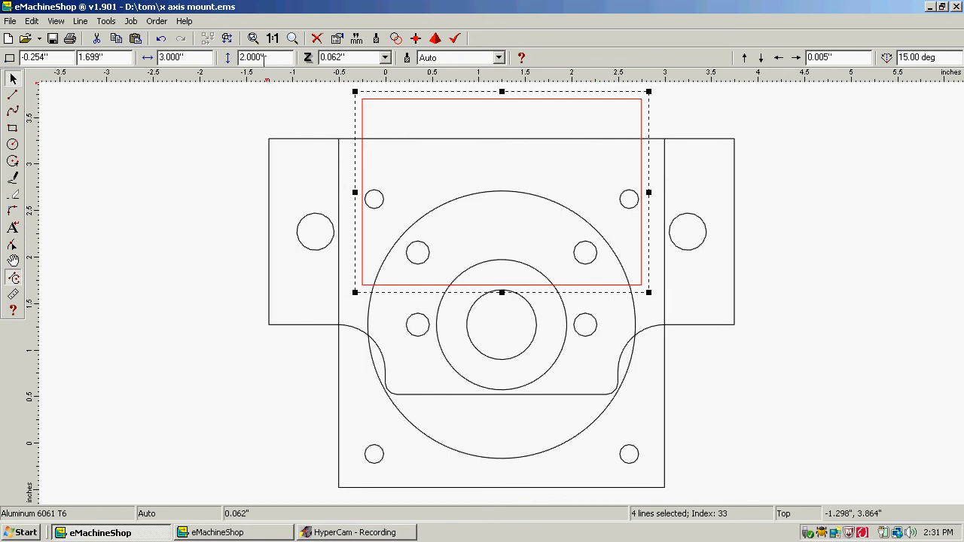
drag(267, 58, 223, 83)
text(1.5)
key(Return)
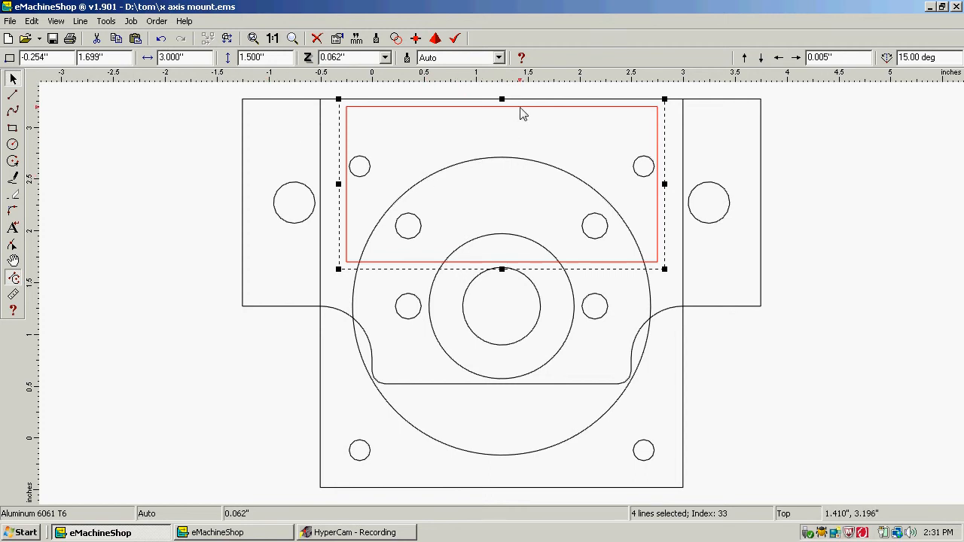
Select the rectangle together with the circles associated with it, clear the selection, and repeat this once more.
mouse_move(520, 107)
mouse_down()
mouse_move(513, 121)
mouse_move(522, 128)
mouse_move(520, 112)
mouse_up()
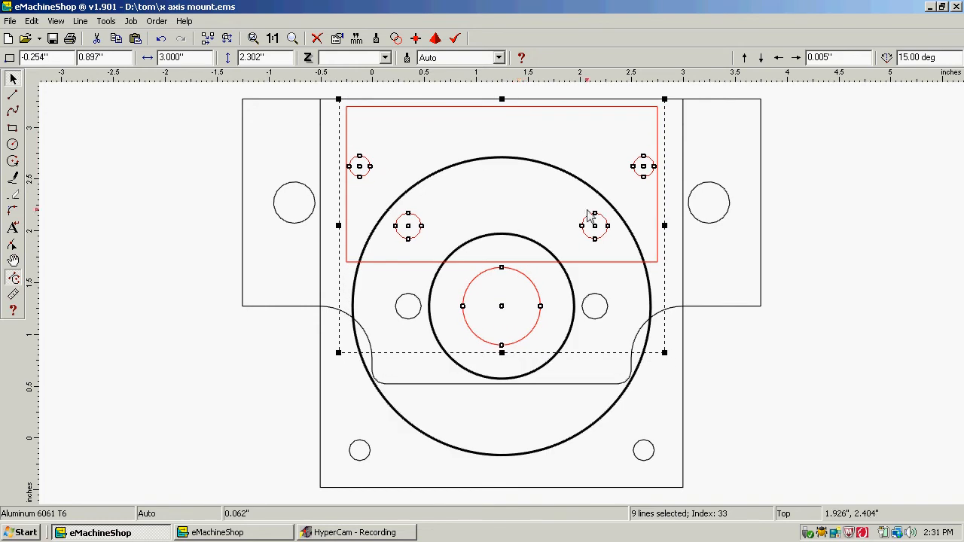
click(763, 362)
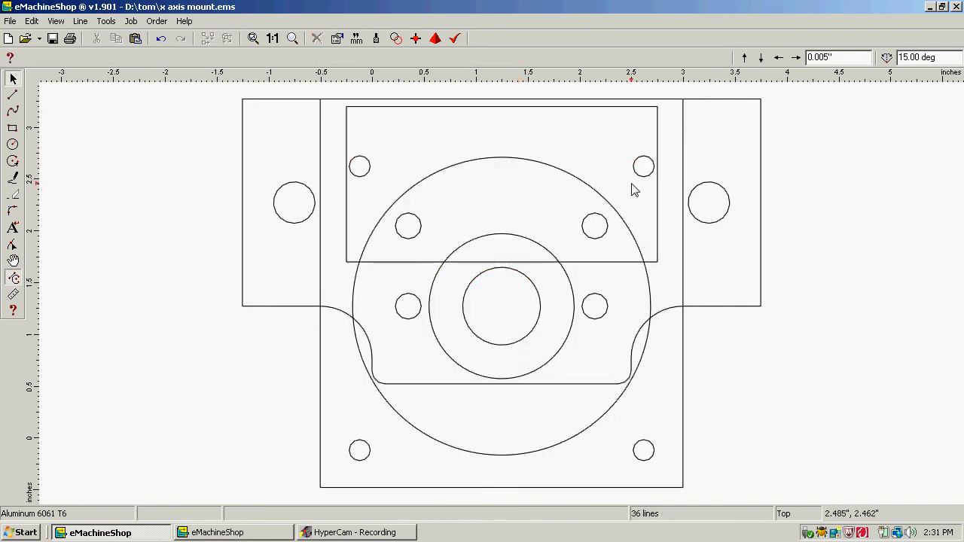
click(657, 129)
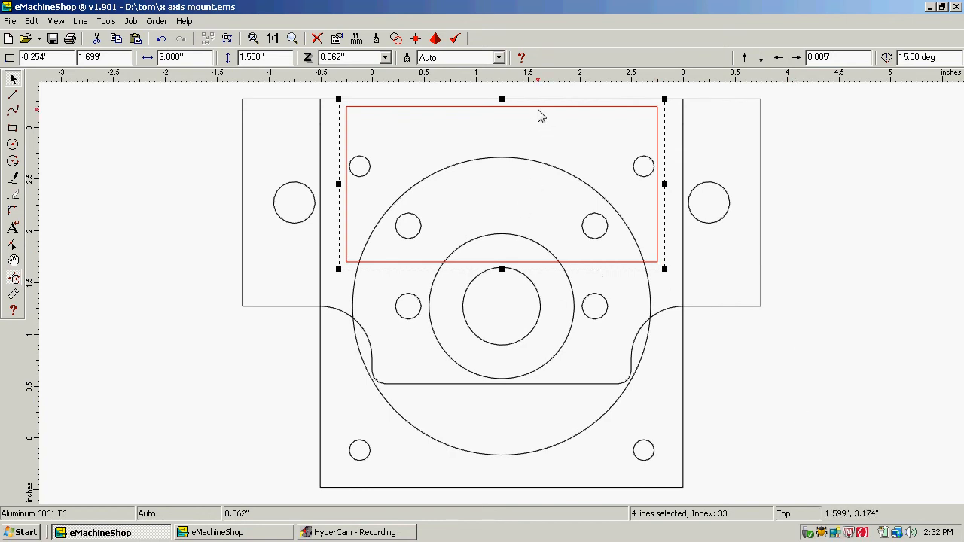
drag(539, 115, 541, 110)
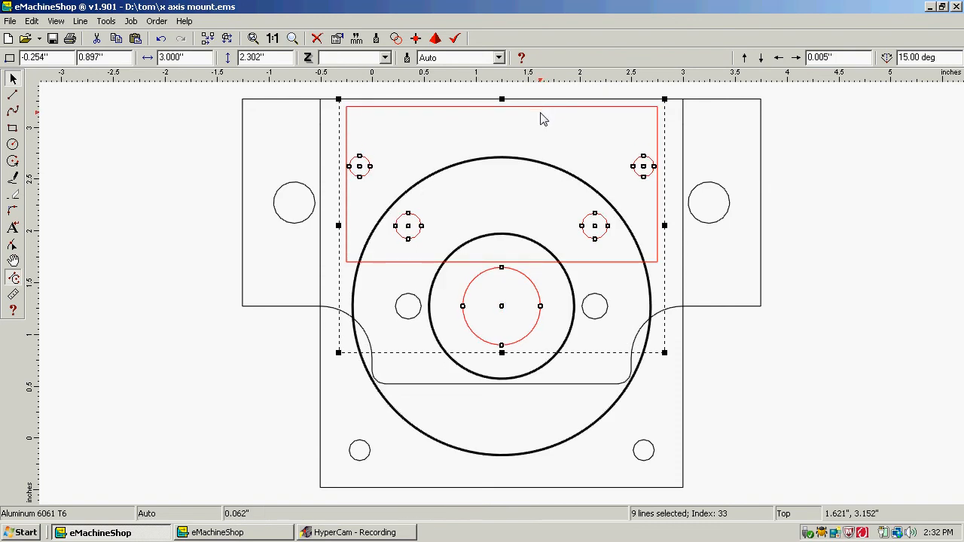
click(743, 373)
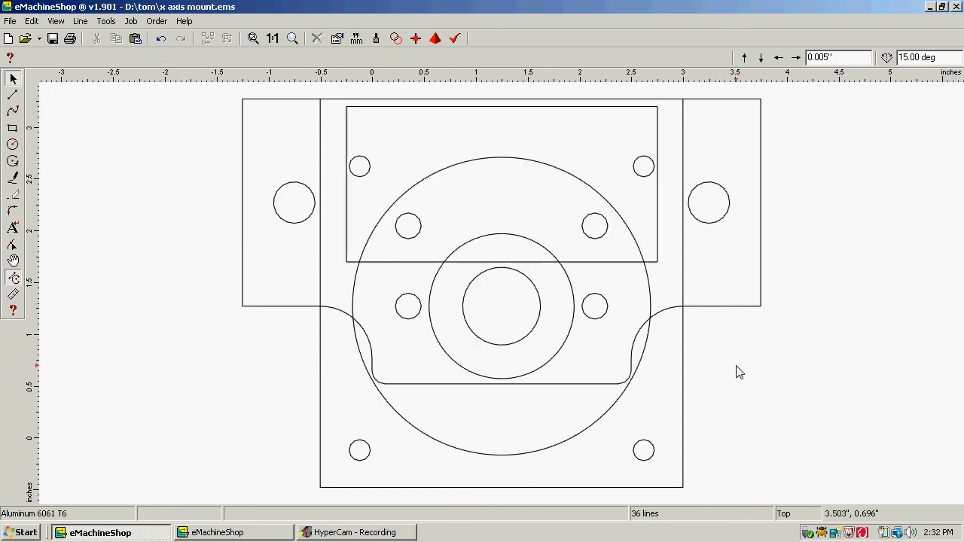
Select the rectangle with its associated circles, ungroup the selection, and clear it.
click(658, 217)
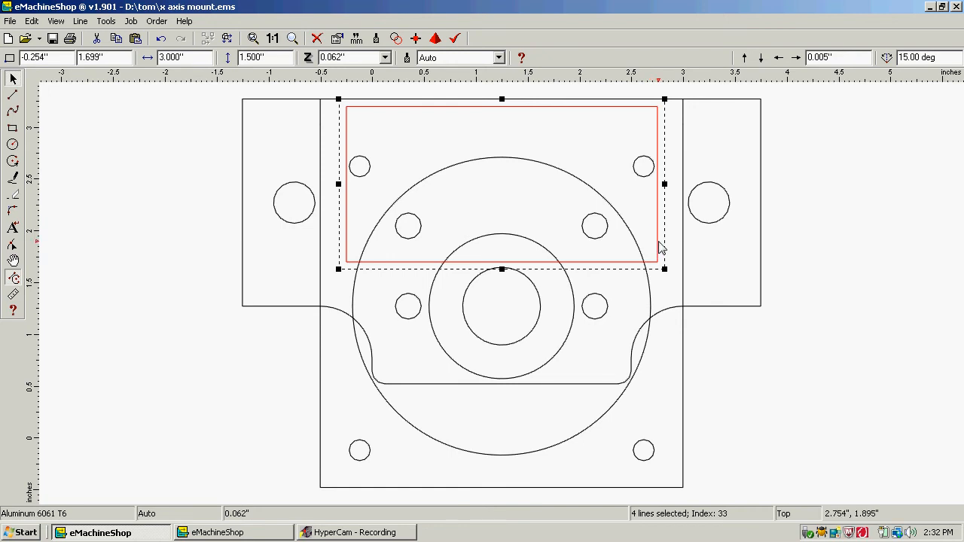
drag(659, 242, 653, 244)
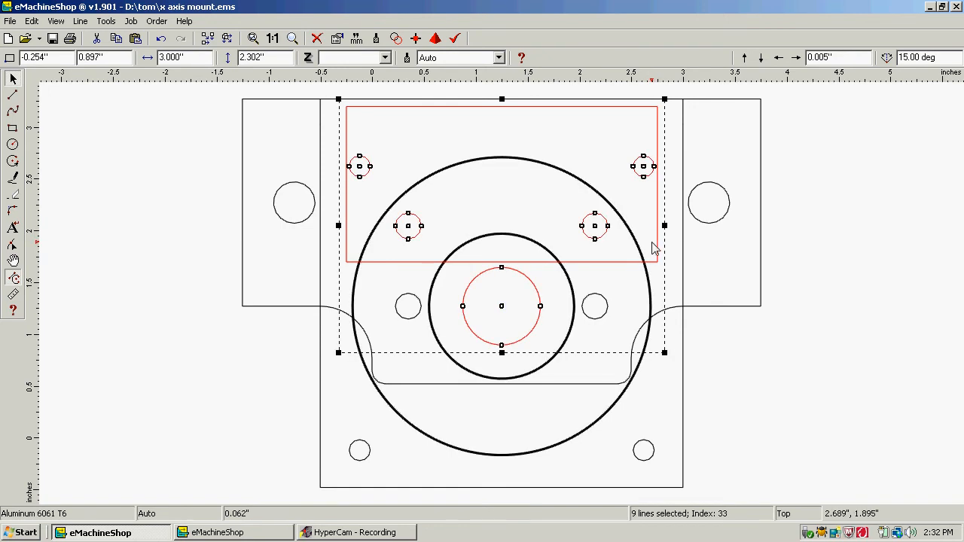
click(81, 21)
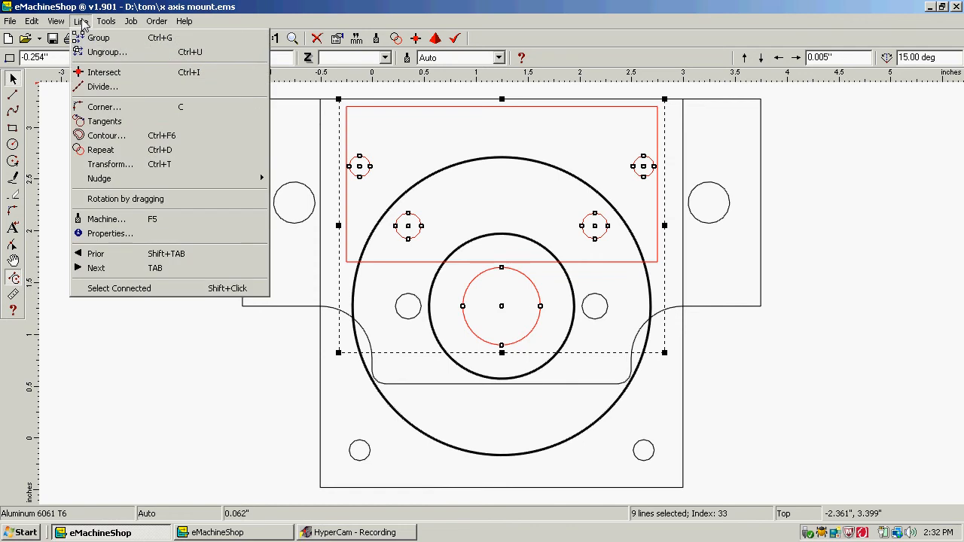
click(109, 52)
click(857, 399)
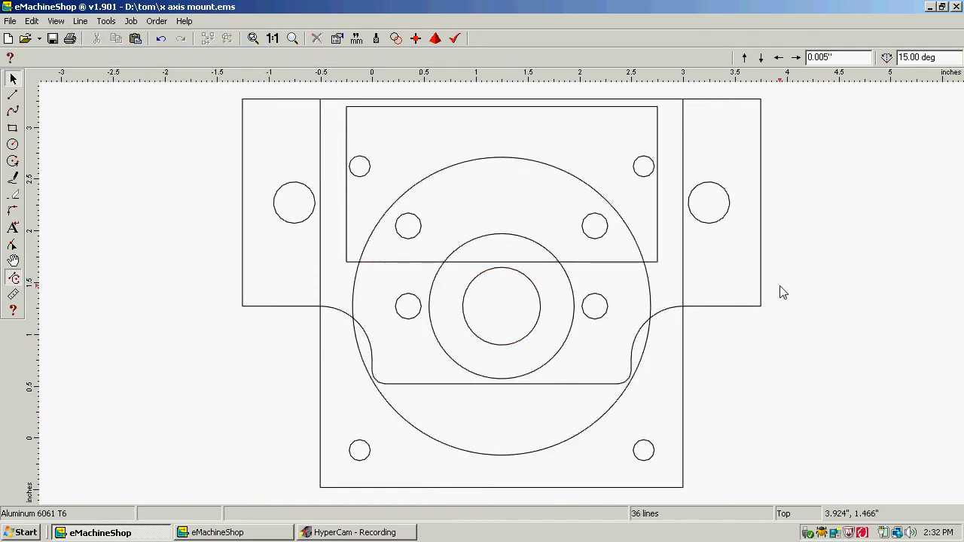
Select the rectangle's four separate sides and group them.
click(656, 233)
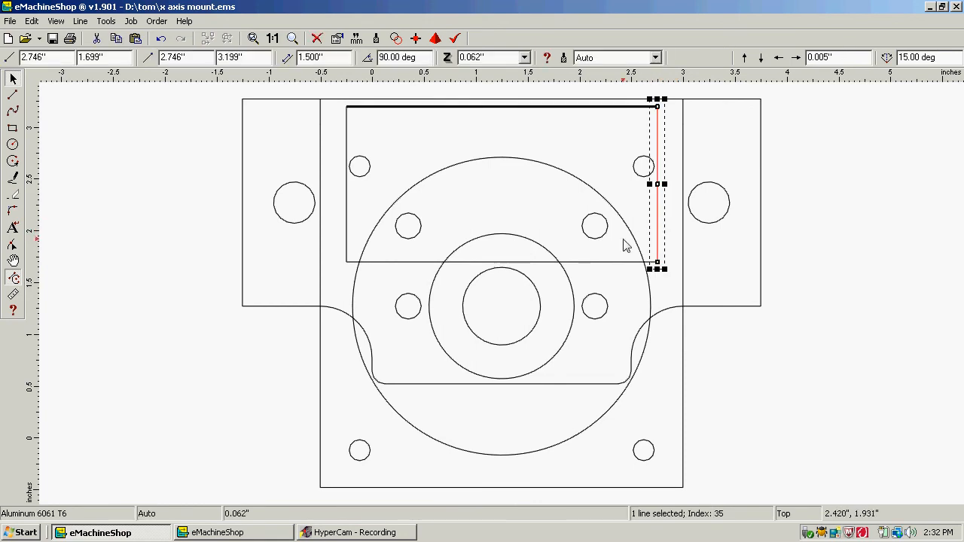
shift+click(601, 261)
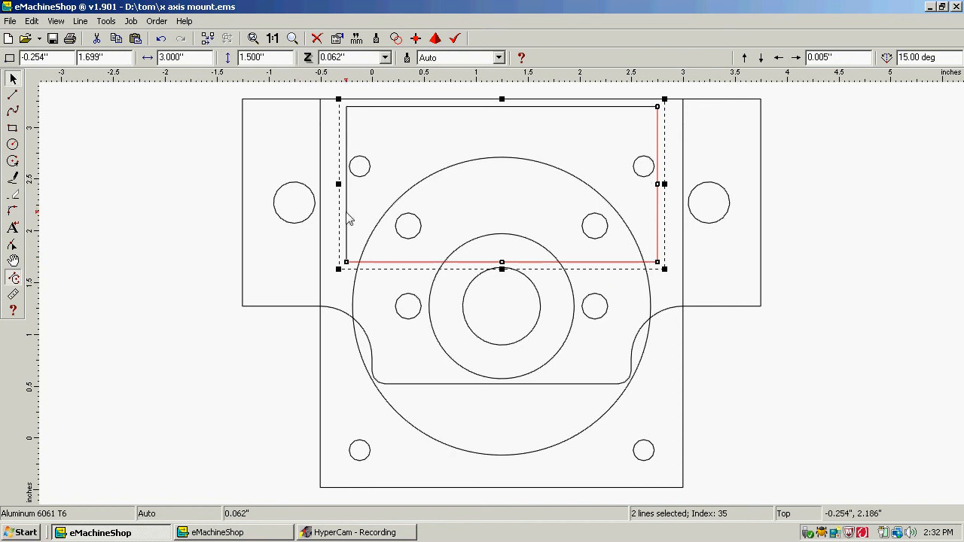
shift+click(347, 217)
shift+click(450, 112)
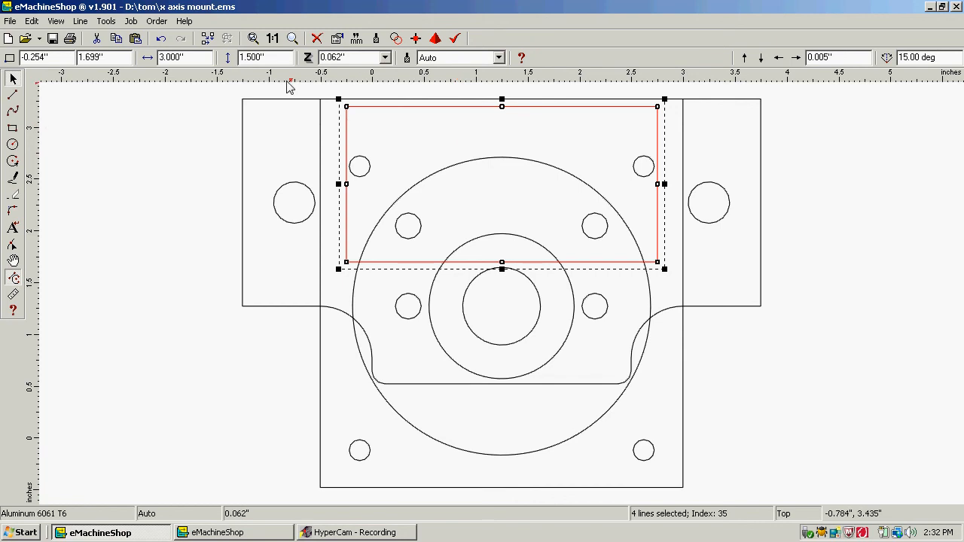
click(83, 22)
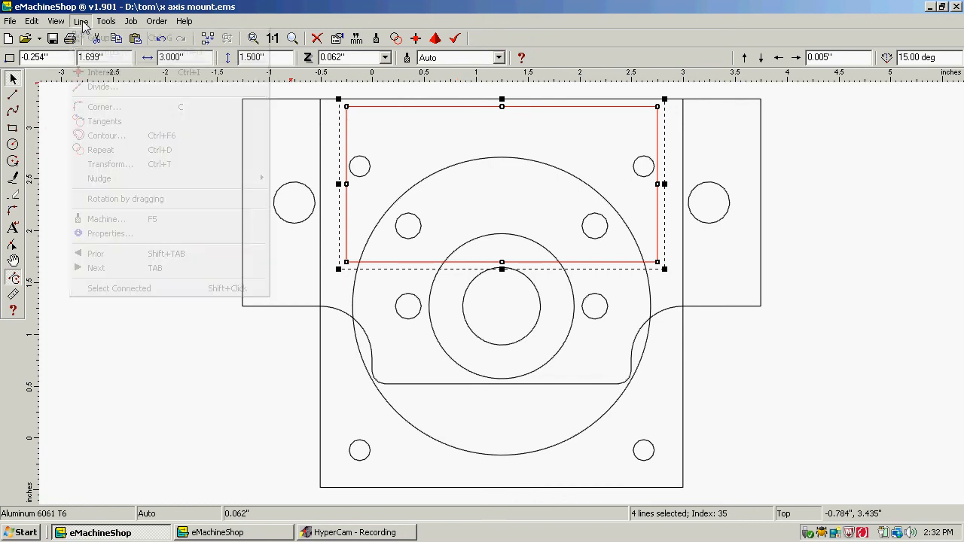
click(109, 39)
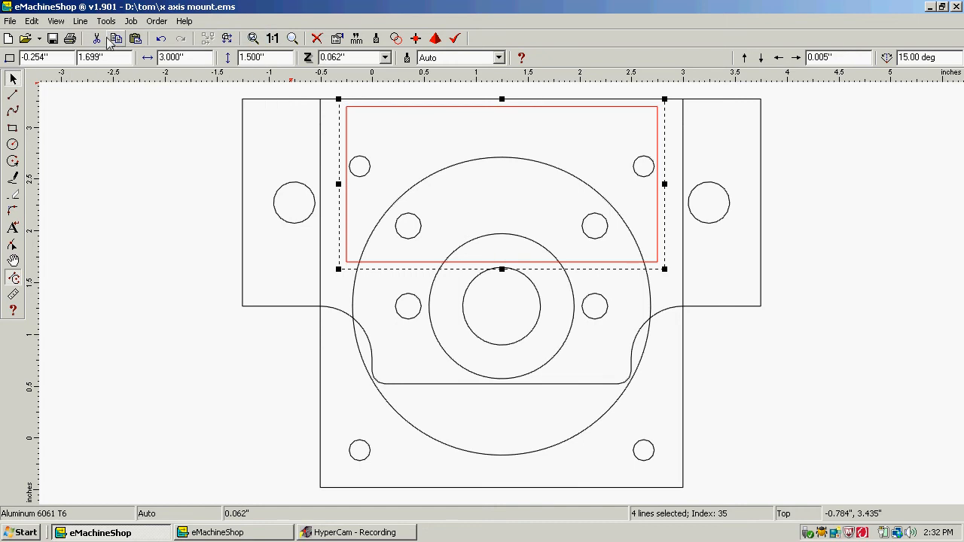
Select the rectangle together with its associated circles, then remove all five circles from the selection, keeping only the rectangle.
double_click(566, 111)
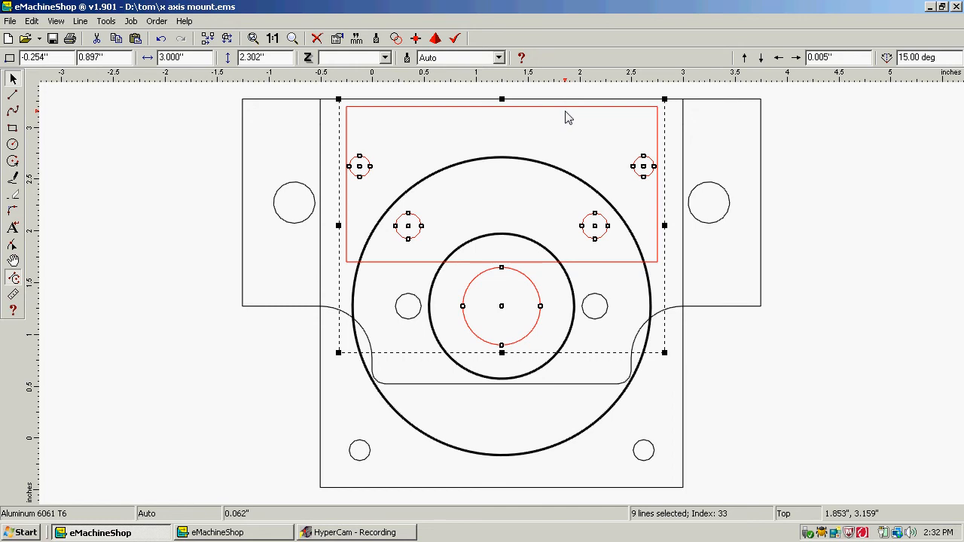
click(825, 276)
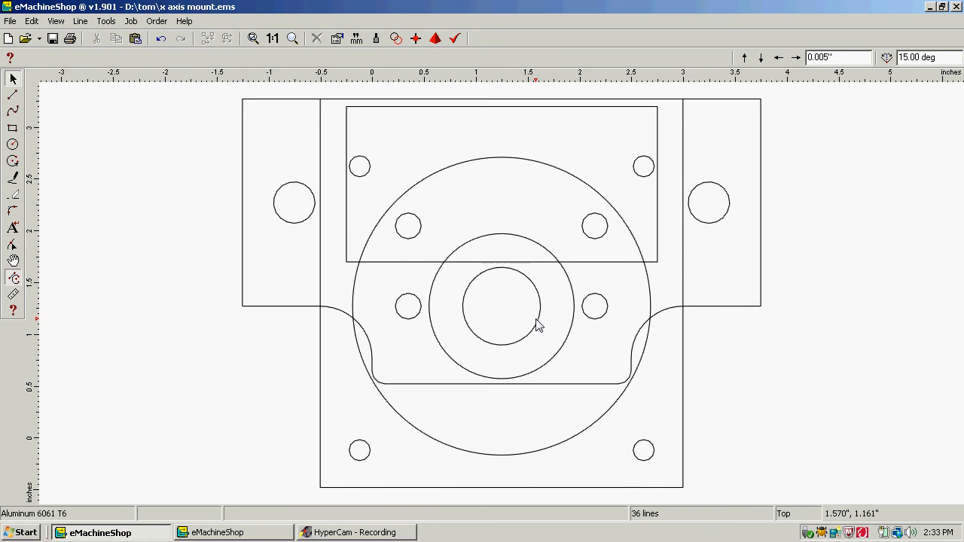
click(659, 228)
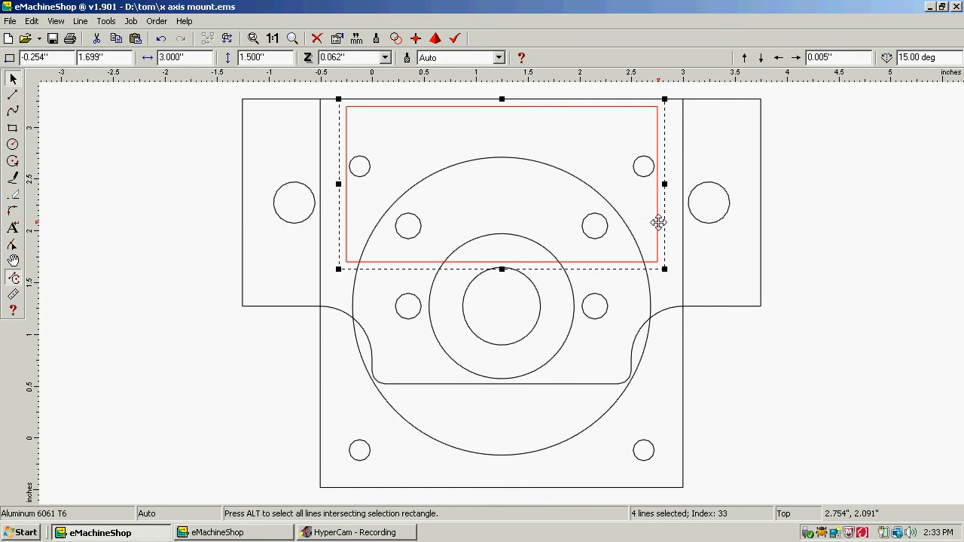
drag(658, 223, 658, 230)
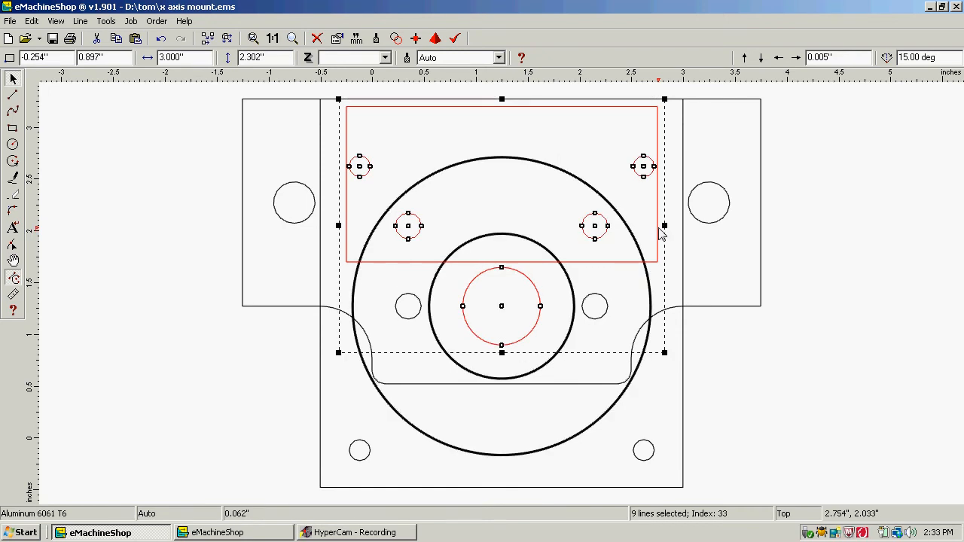
shift+click(533, 336)
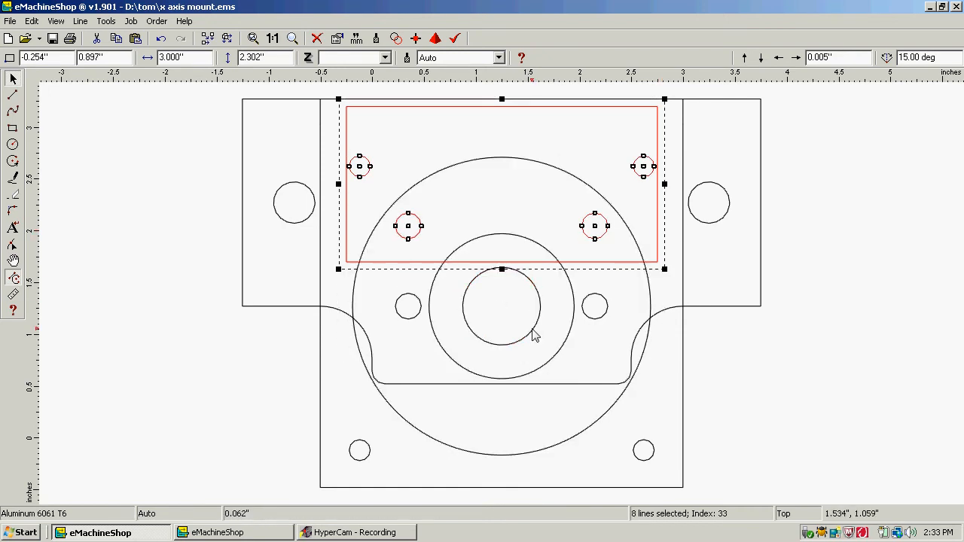
shift+click(646, 176)
shift+click(609, 236)
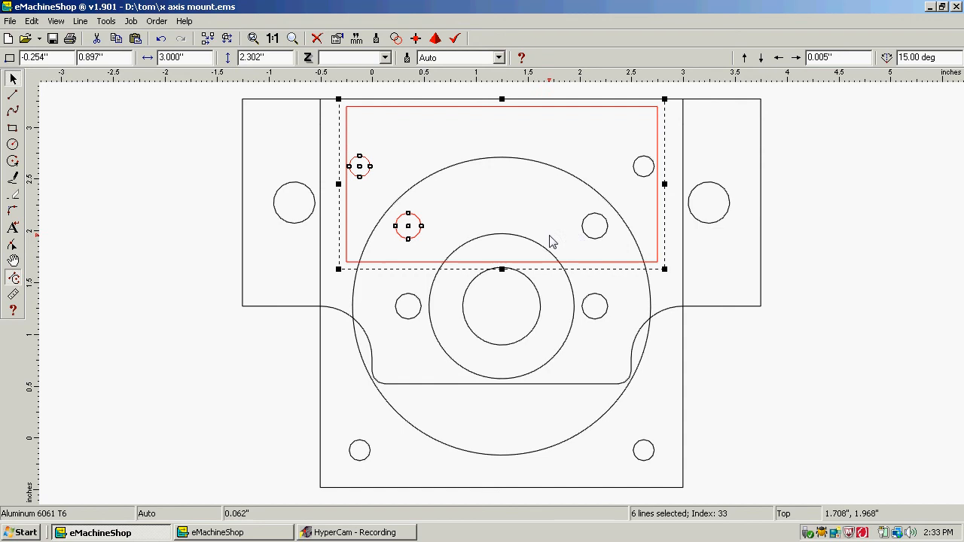
shift+click(418, 236)
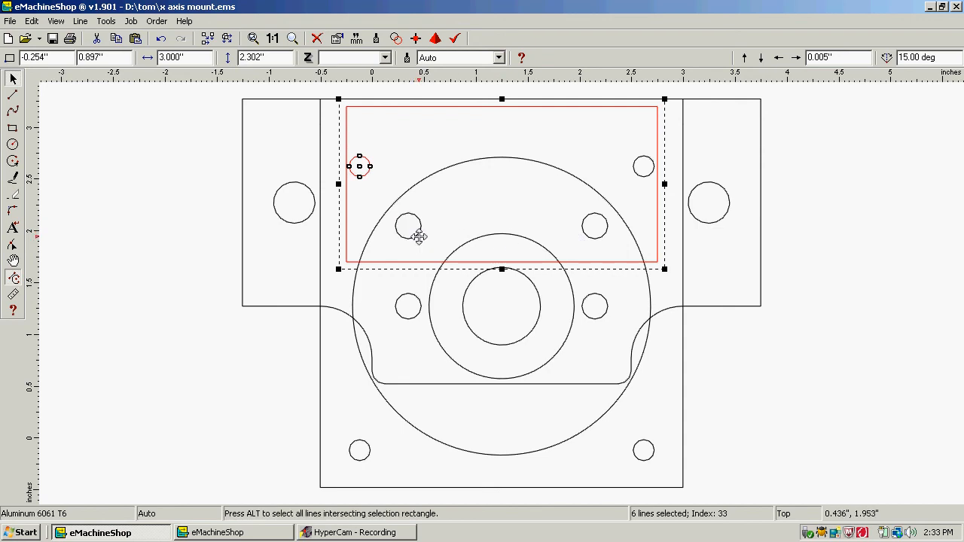
shift+click(366, 173)
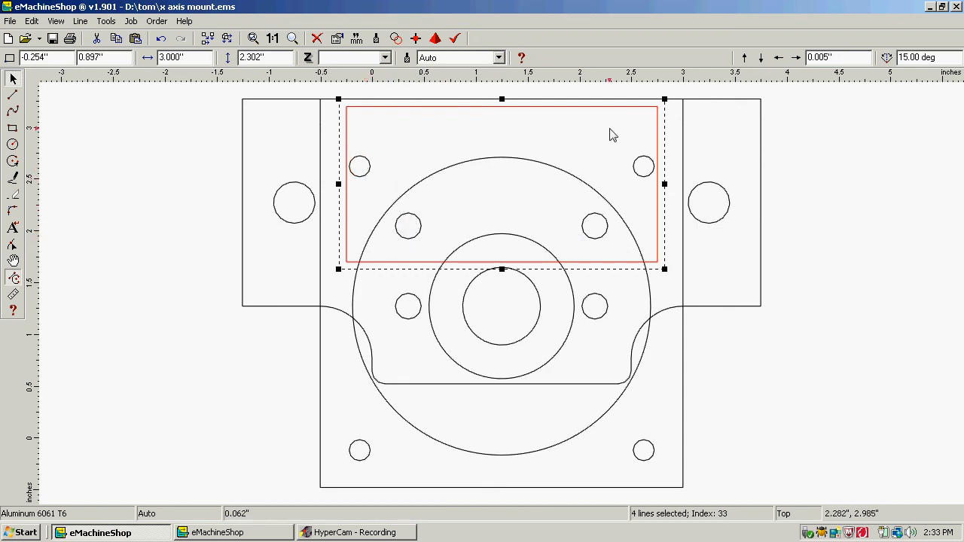
drag(591, 113, 599, 127)
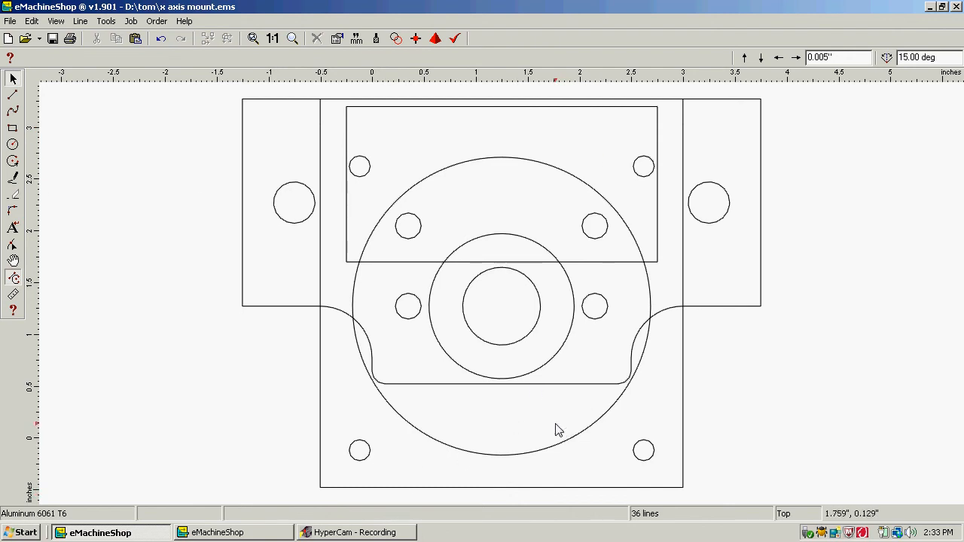
Delete the innermost centre circle and move the 3" by 1.5" rectangle slightly down and to the right.
click(516, 351)
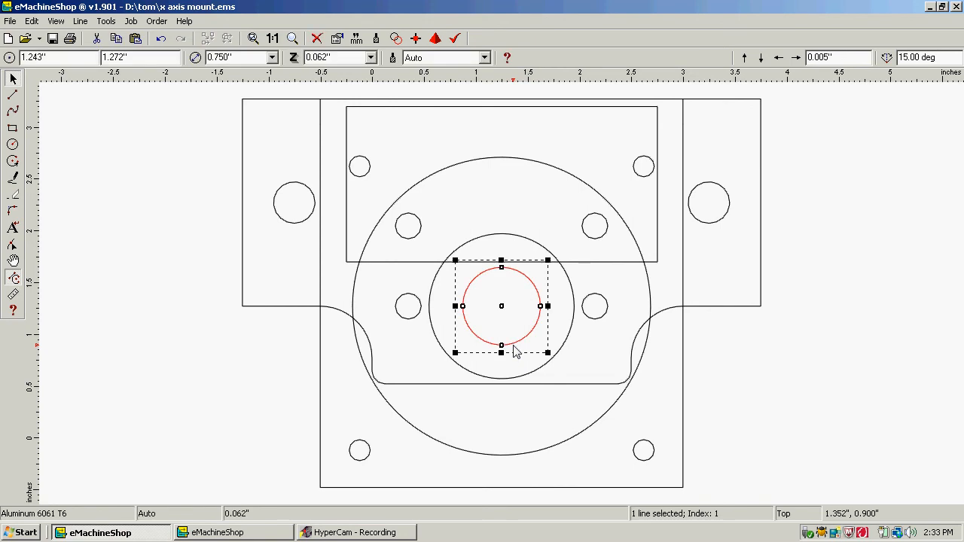
key(Delete)
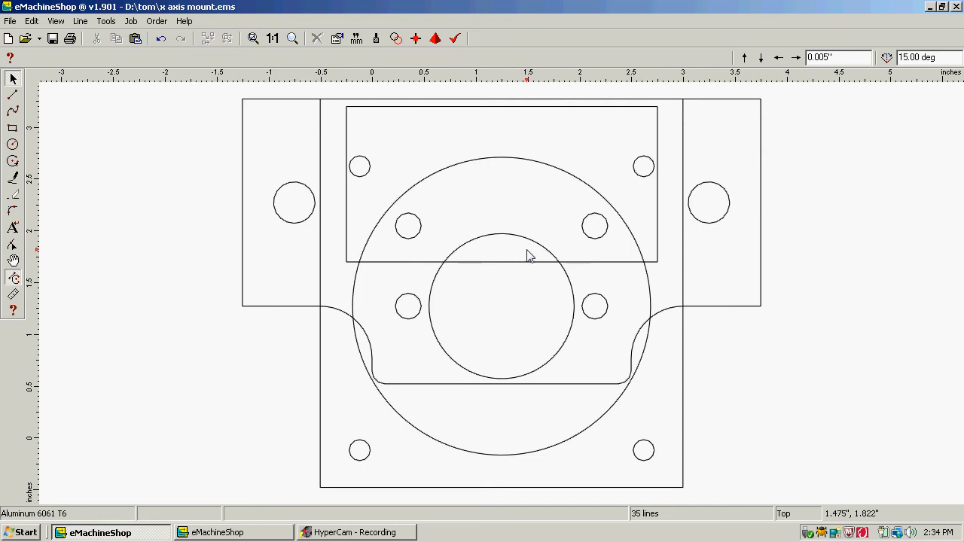
click(505, 263)
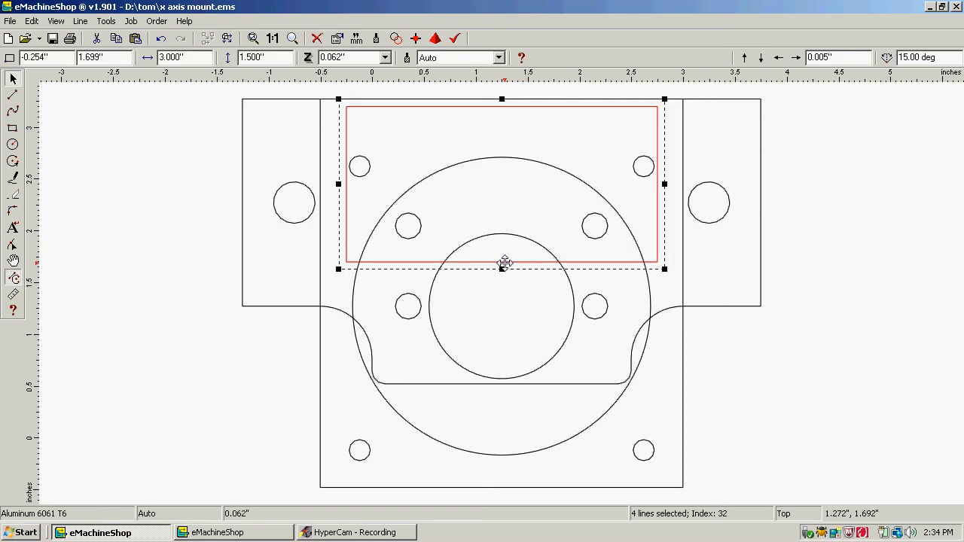
drag(504, 263, 509, 272)
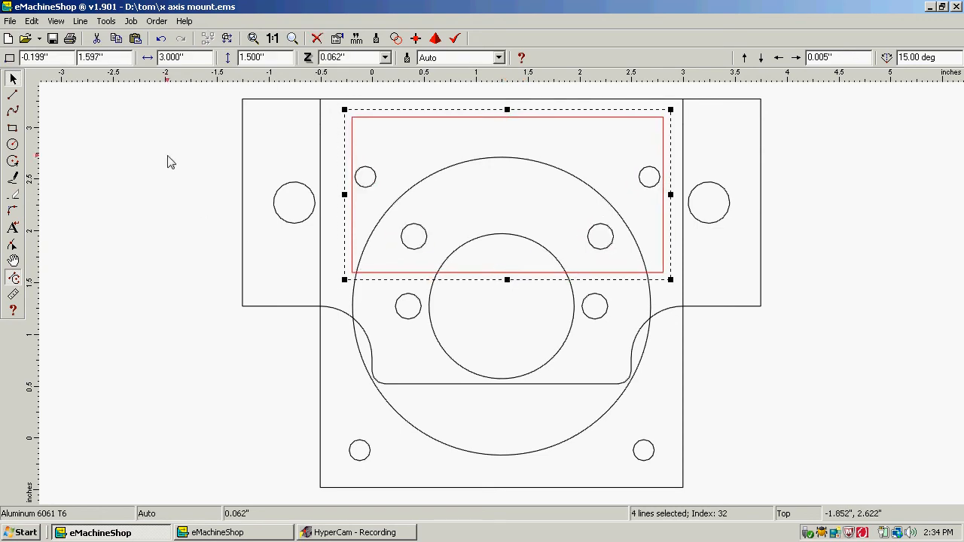
Undo the deletion of the innermost centre circle and clear the selection.
click(31, 23)
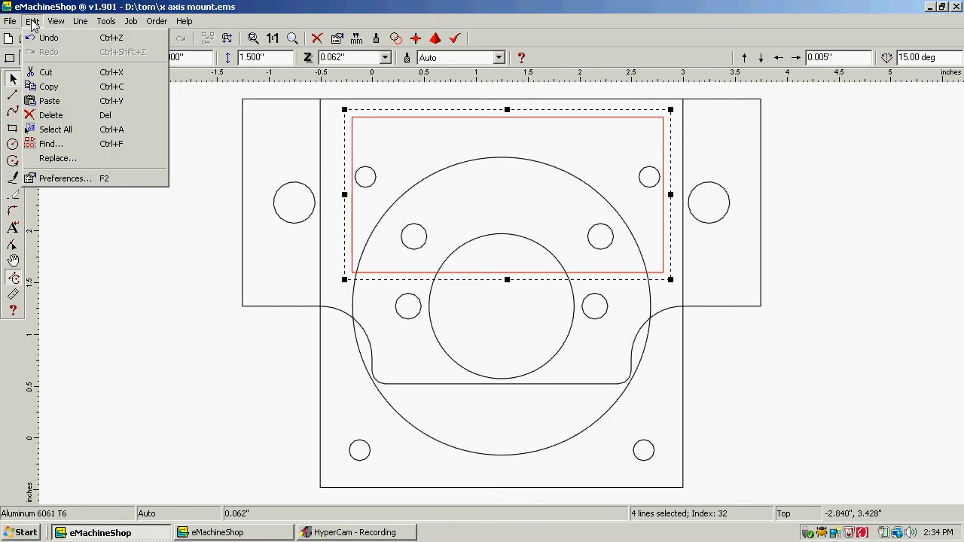
click(49, 38)
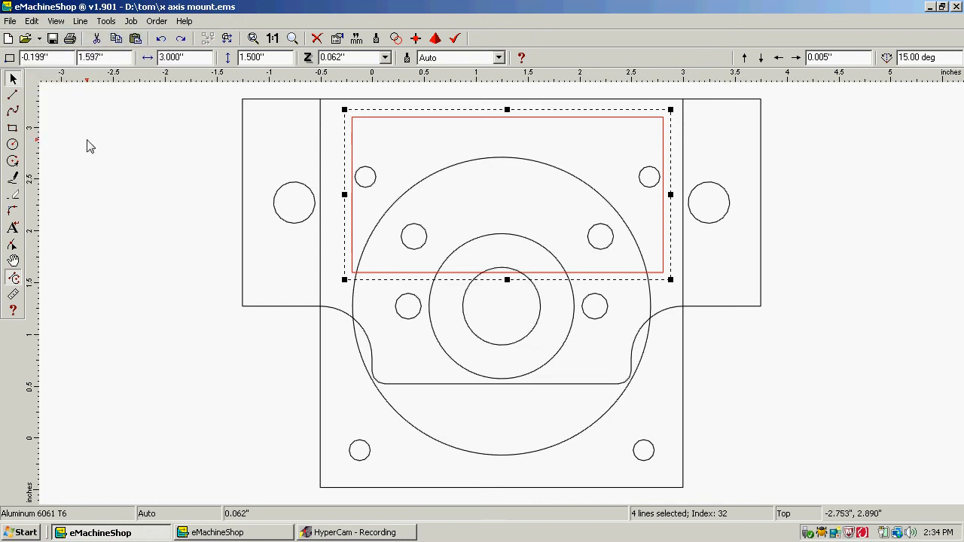
click(90, 209)
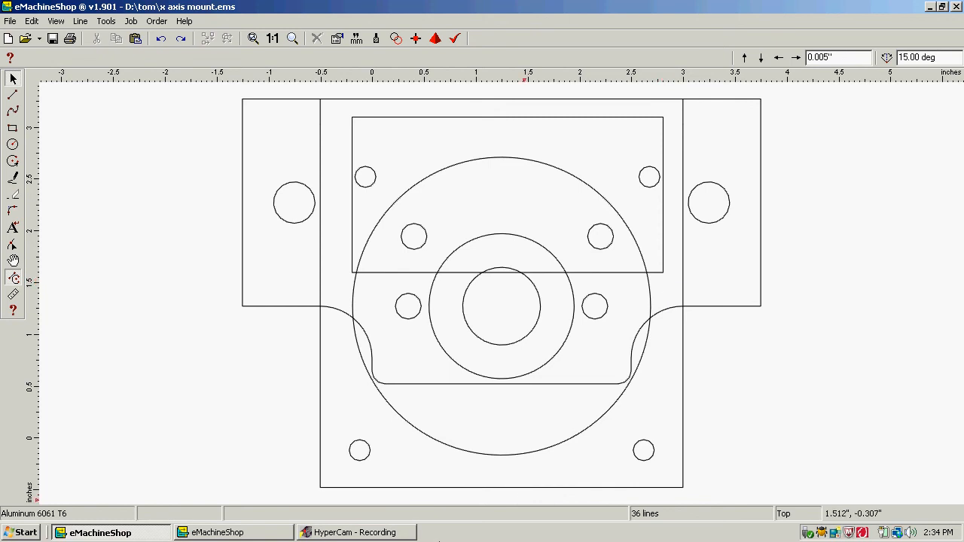
click(369, 535)
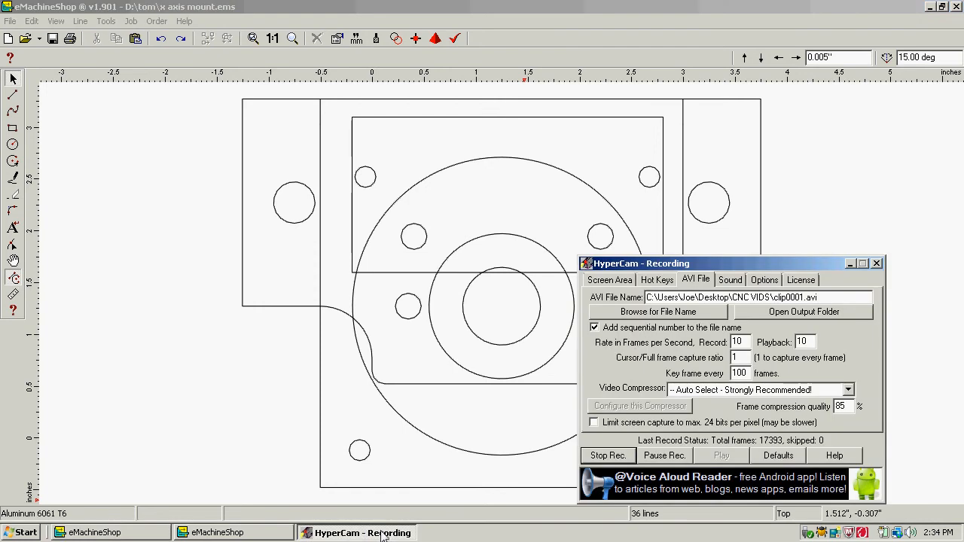
click(657, 457)
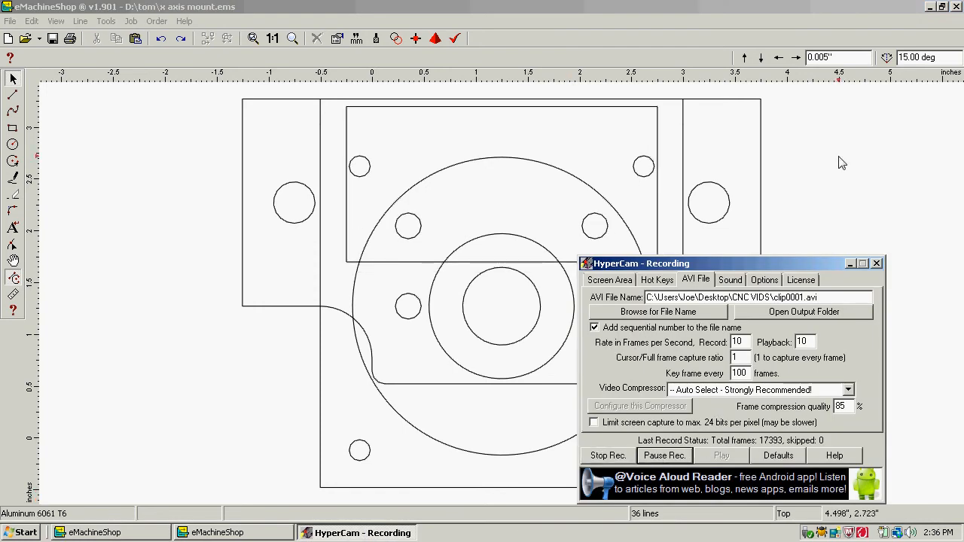
click(840, 157)
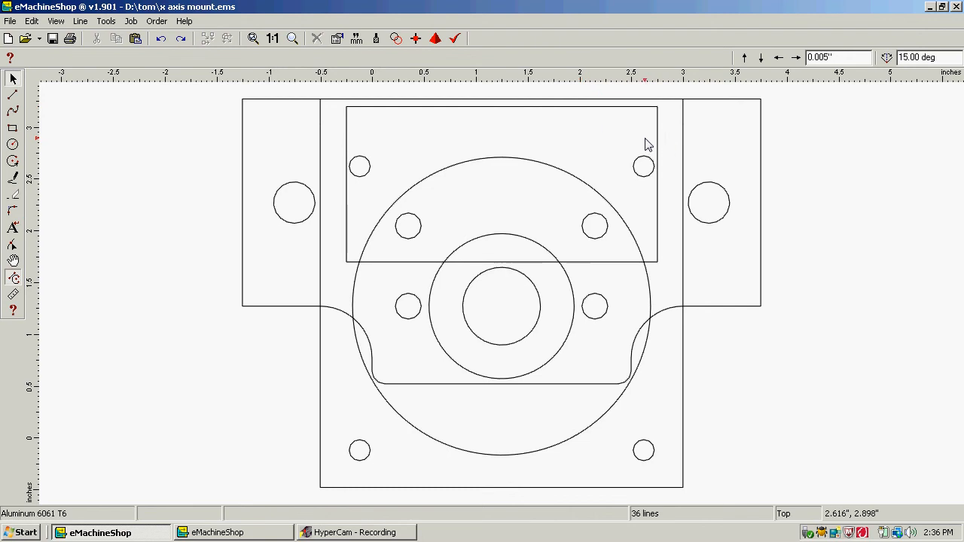
Select the motor plate's outline segments, four corner holes and two largest circles, and move them about 6.4" left, clear of the bracket.
click(684, 147)
shift+click(683, 112)
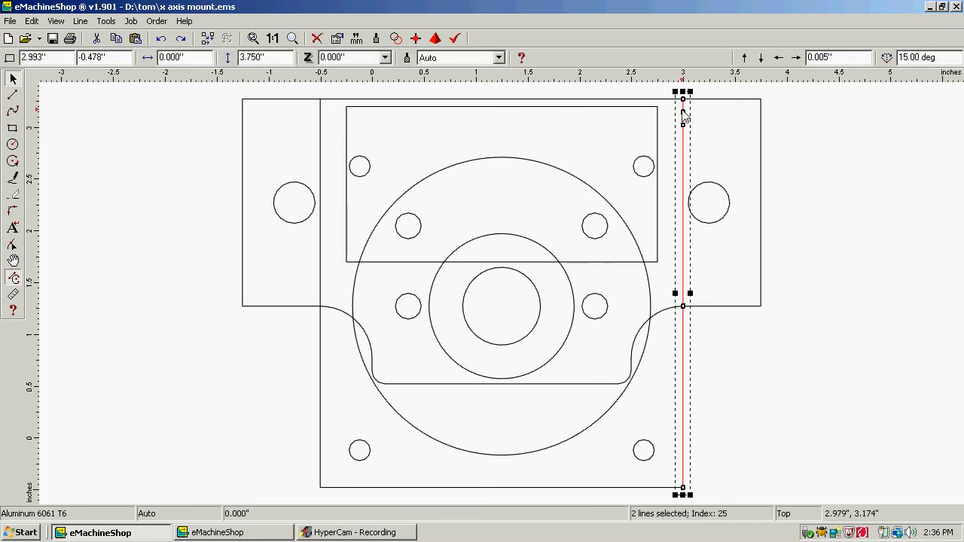
shift+click(640, 100)
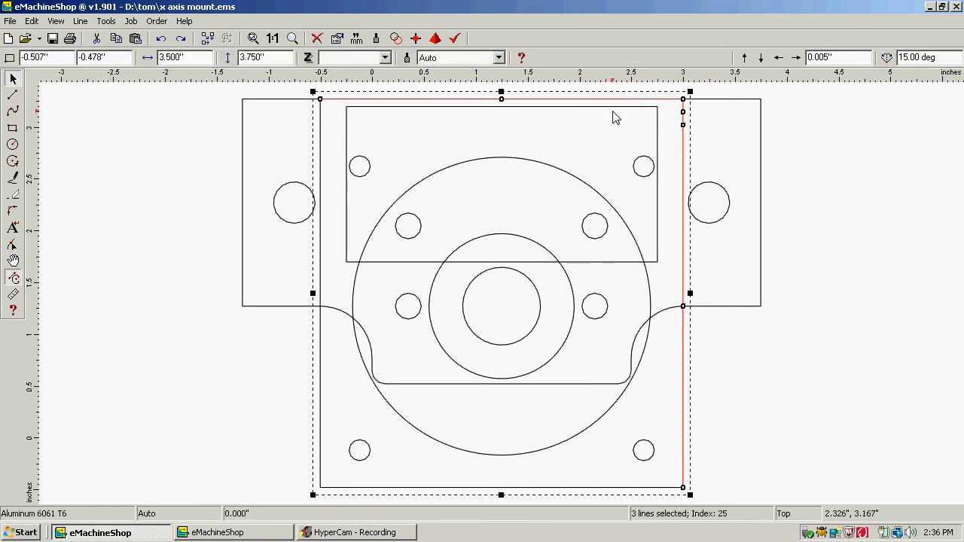
shift+click(321, 159)
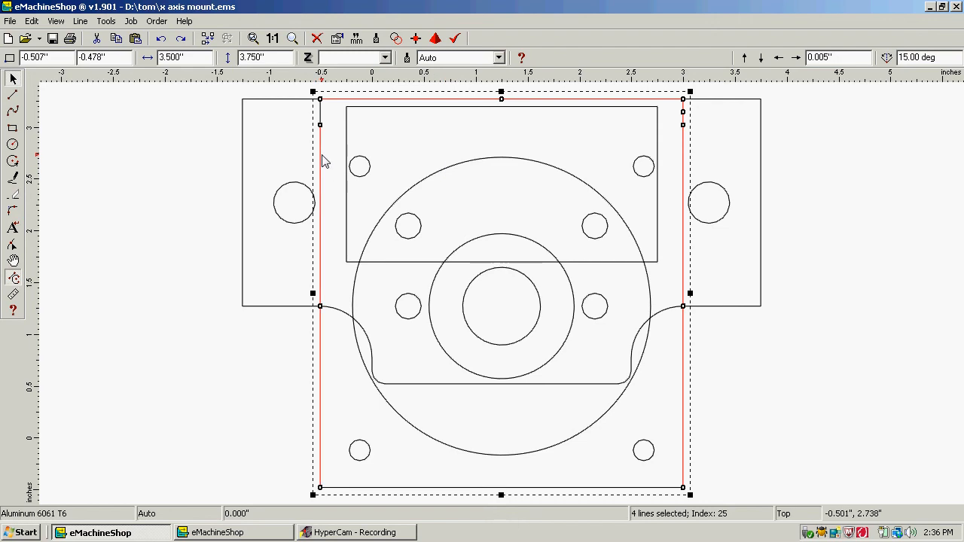
shift+click(321, 113)
shift+click(395, 489)
shift+click(360, 443)
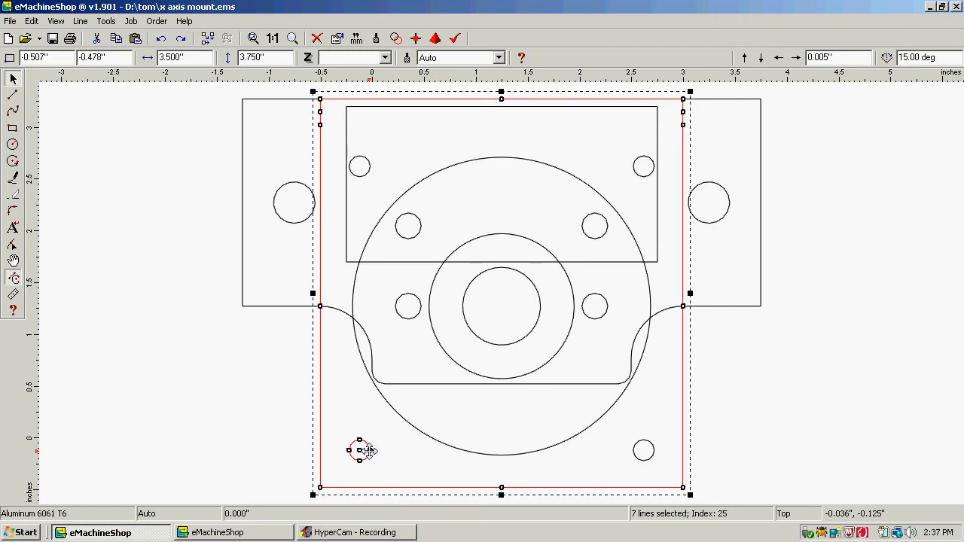
shift+click(634, 448)
shift+click(590, 430)
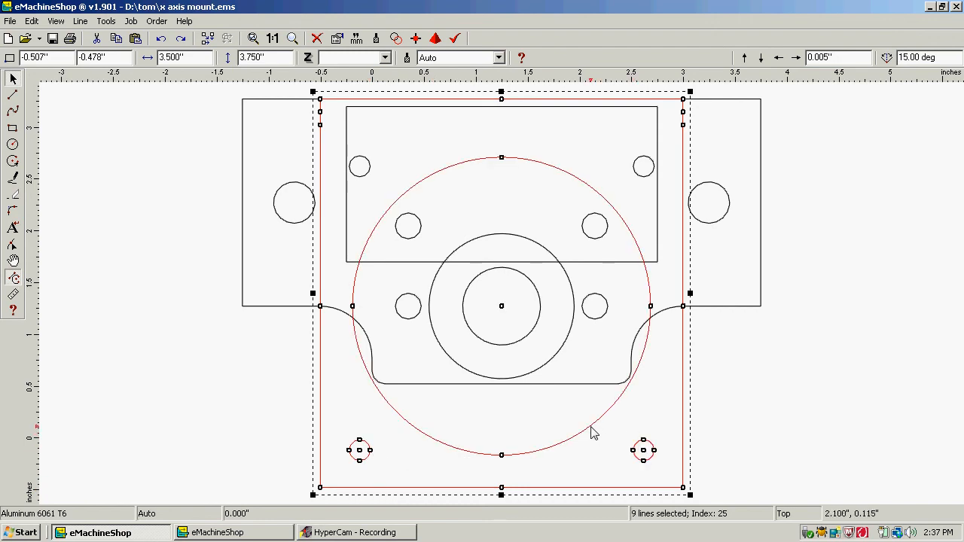
shift+click(538, 369)
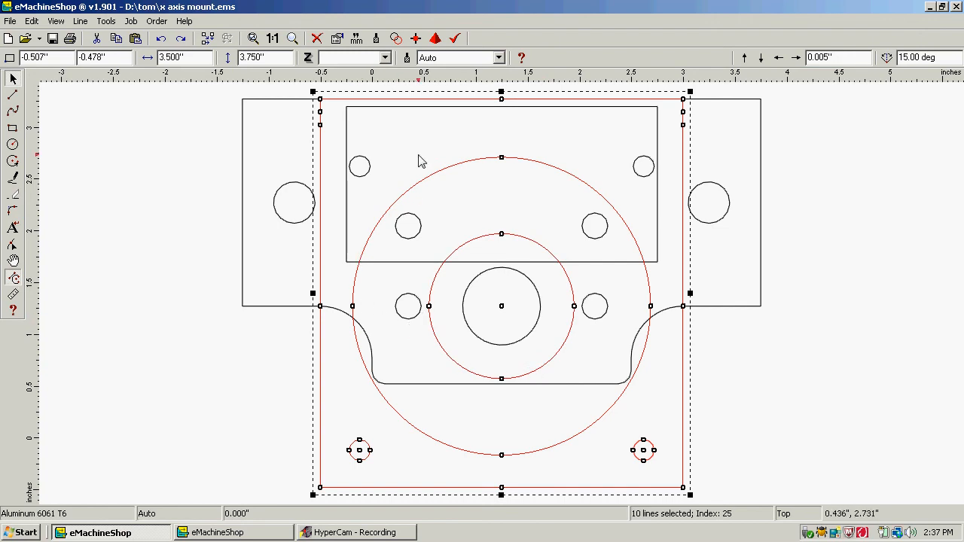
shift+click(636, 176)
shift+click(369, 181)
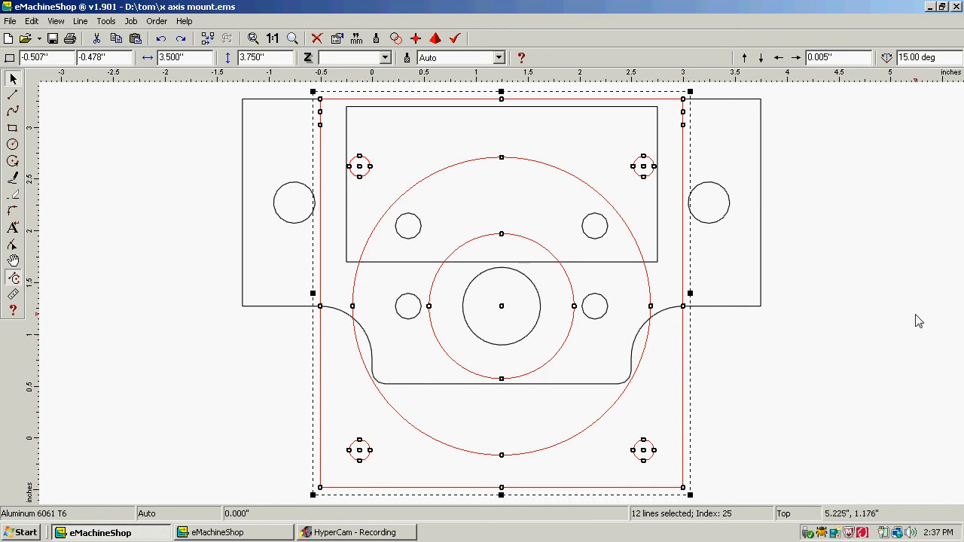
scroll(900, 263, down, 3)
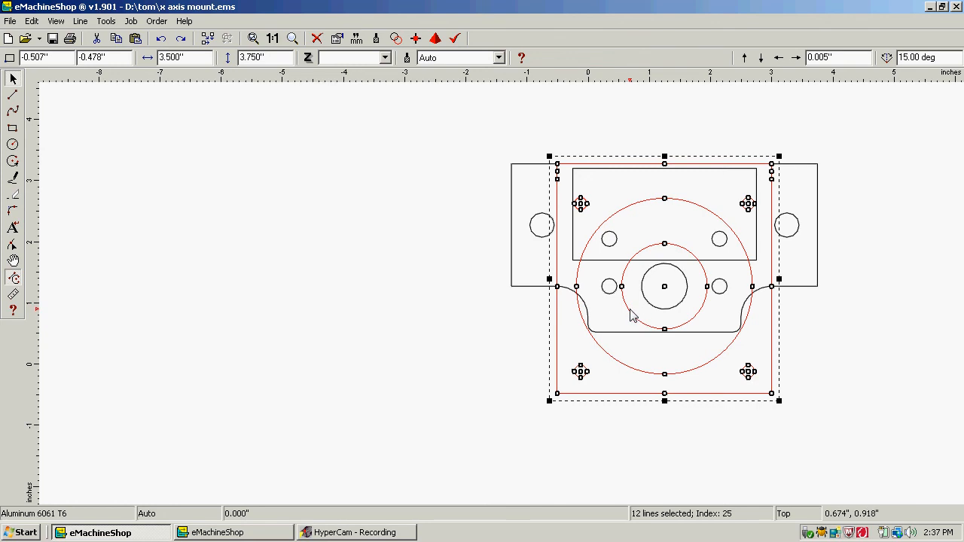
mouse_move(628, 309)
mouse_down()
mouse_move(308, 257)
mouse_move(231, 316)
mouse_move(233, 303)
mouse_up()
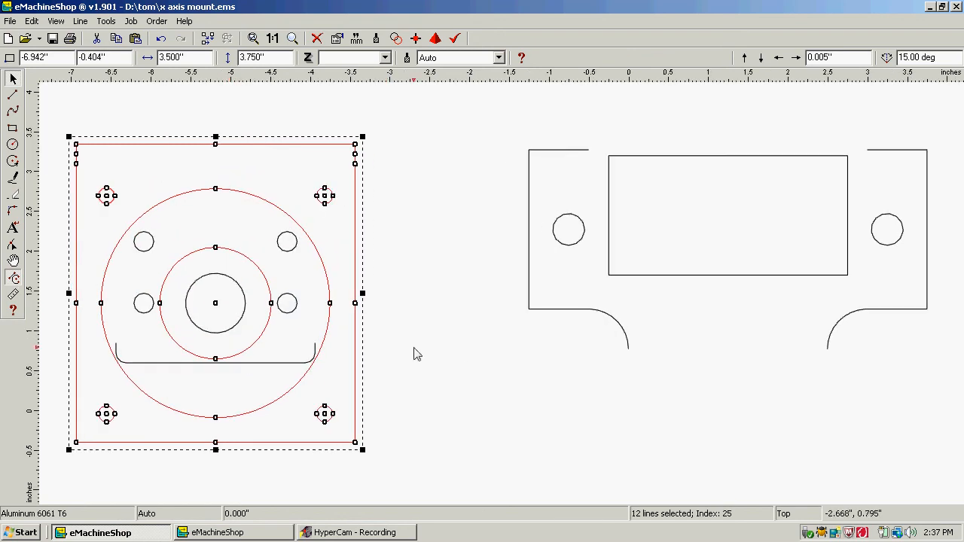
click(420, 259)
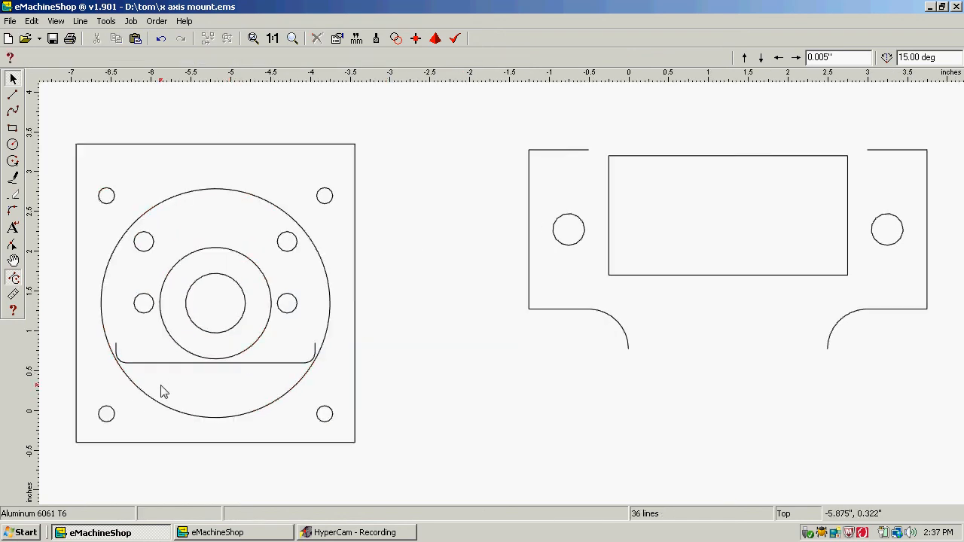
Select the bracket's bottom edge with its rounded corners and short side segments, and move them back to join the bracket's curved sides.
click(170, 363)
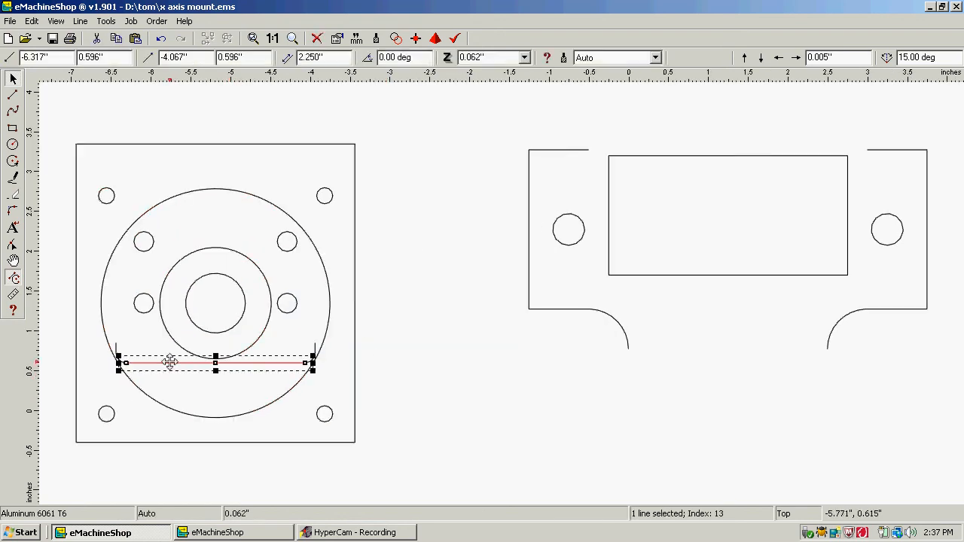
shift+click(115, 349)
shift+click(119, 355)
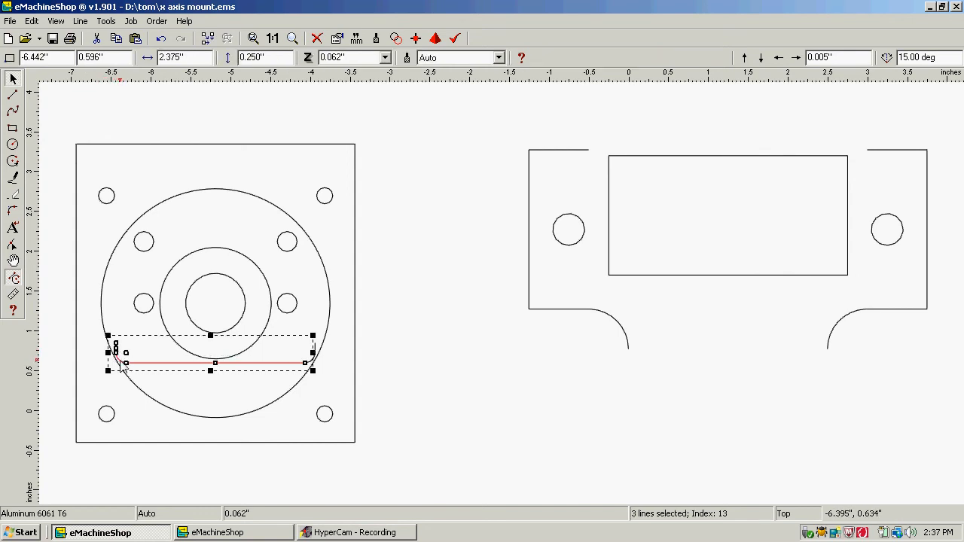
shift+click(314, 368)
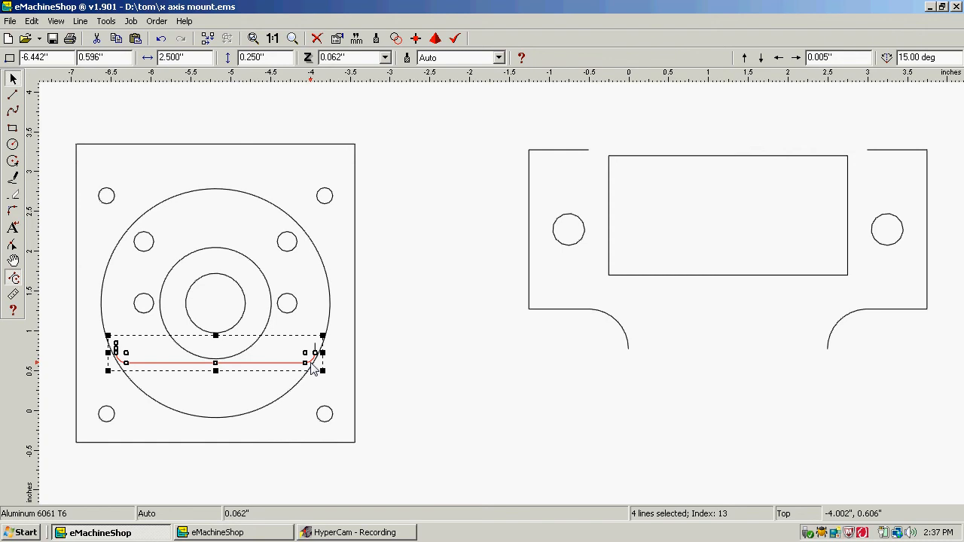
shift+click(315, 346)
drag(251, 363, 760, 369)
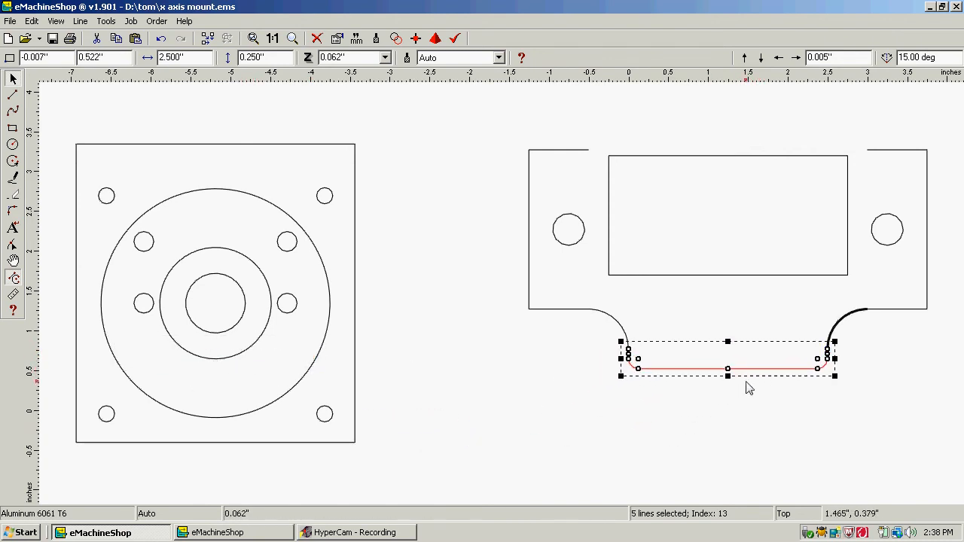
click(536, 343)
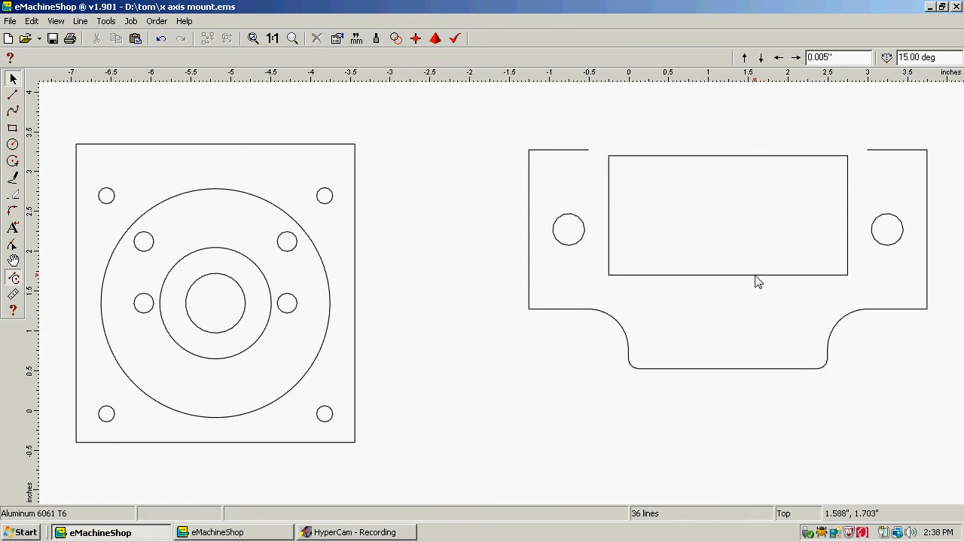
Move the 3" by 1.5" rectangle about 0.23" straight down within the bracket.
drag(755, 275, 755, 293)
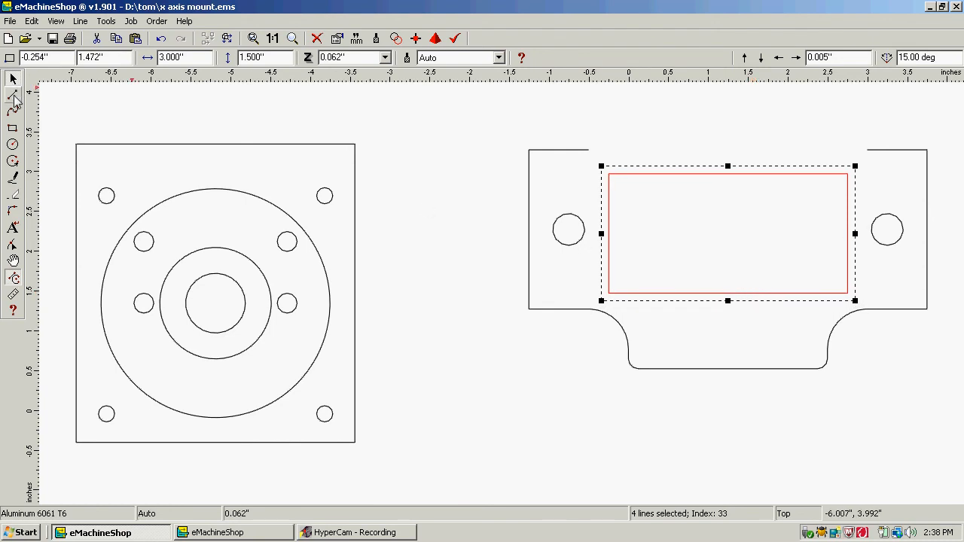
Draw a 3.5" horizontal line closing the gap in the bracket's top edge.
click(14, 96)
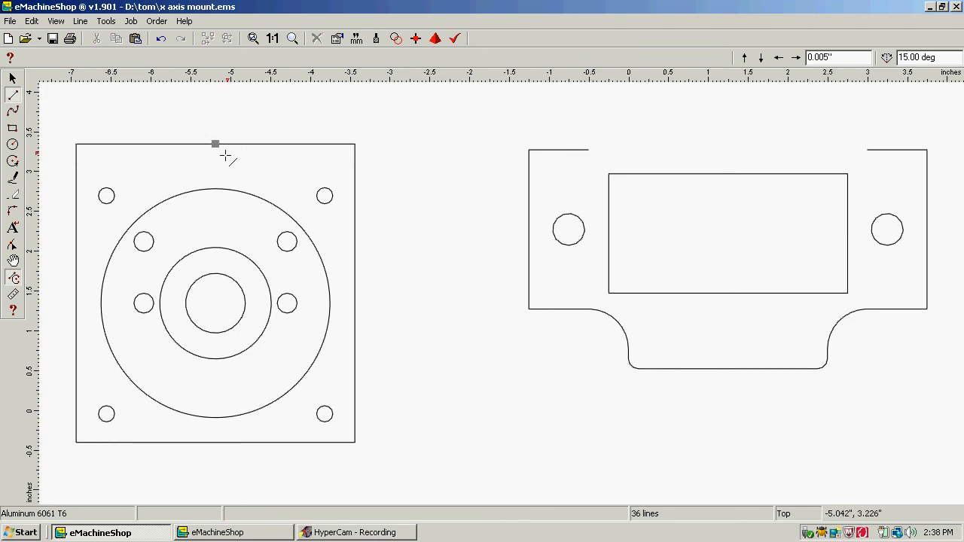
click(589, 150)
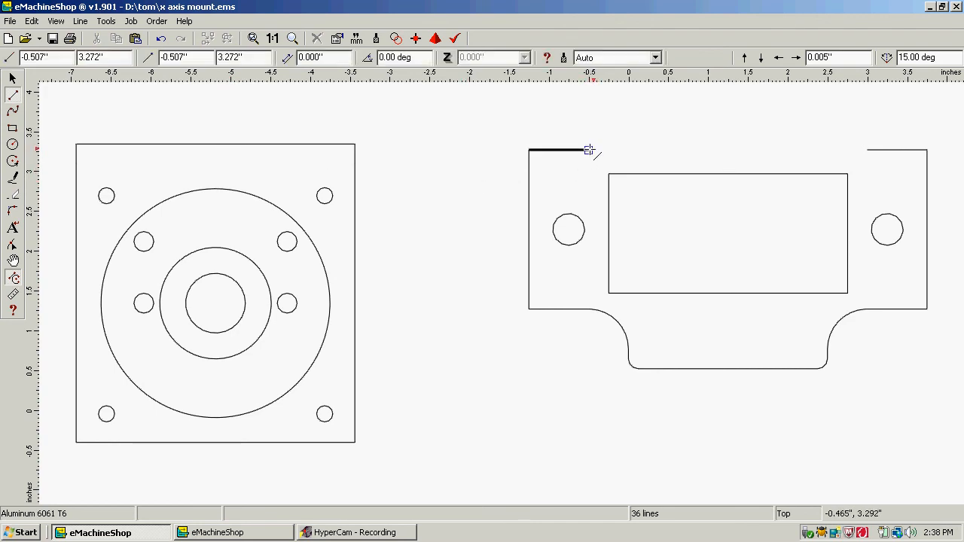
click(870, 153)
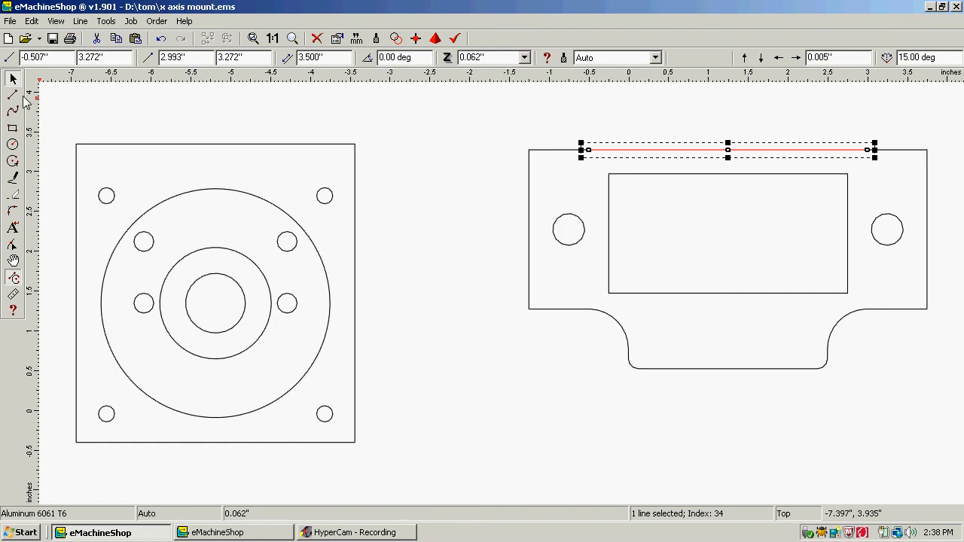
Draw a centre line down from the midpoint of the bracket's top edge, with its angle set to 270 degrees and length to 2".
click(12, 94)
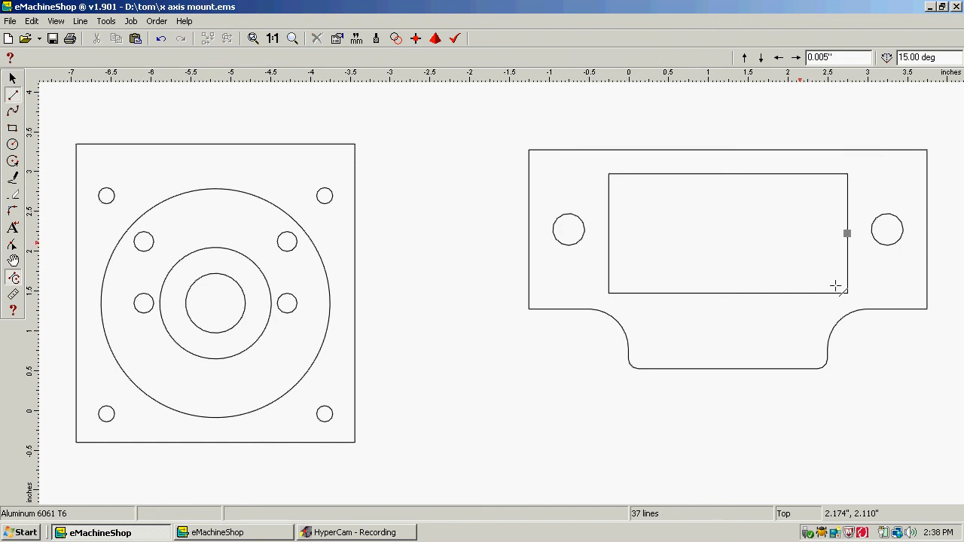
click(728, 151)
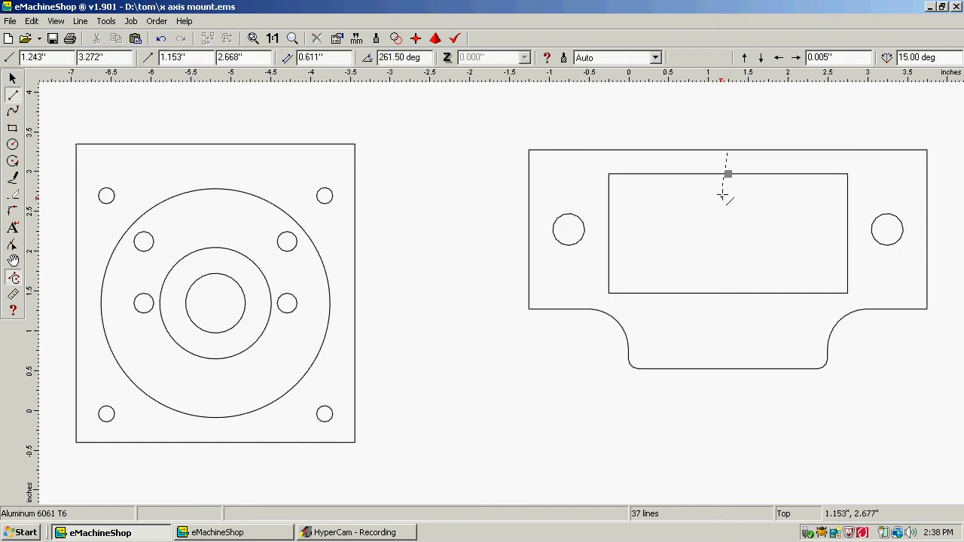
click(730, 324)
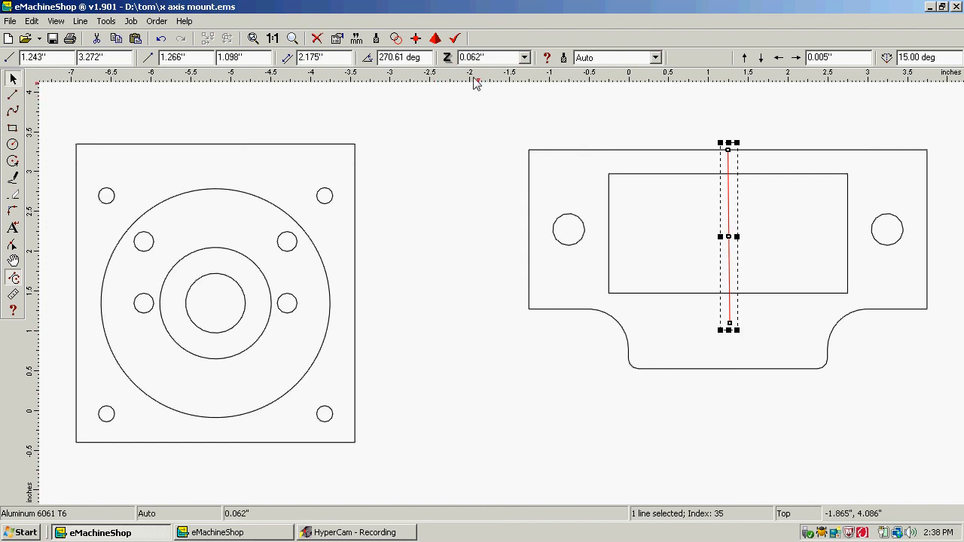
drag(426, 58, 365, 70)
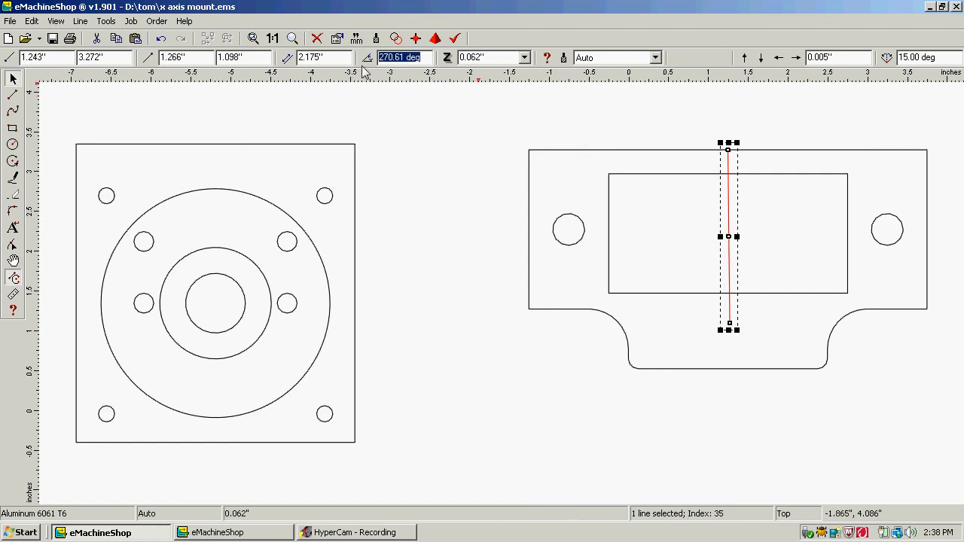
text(270)
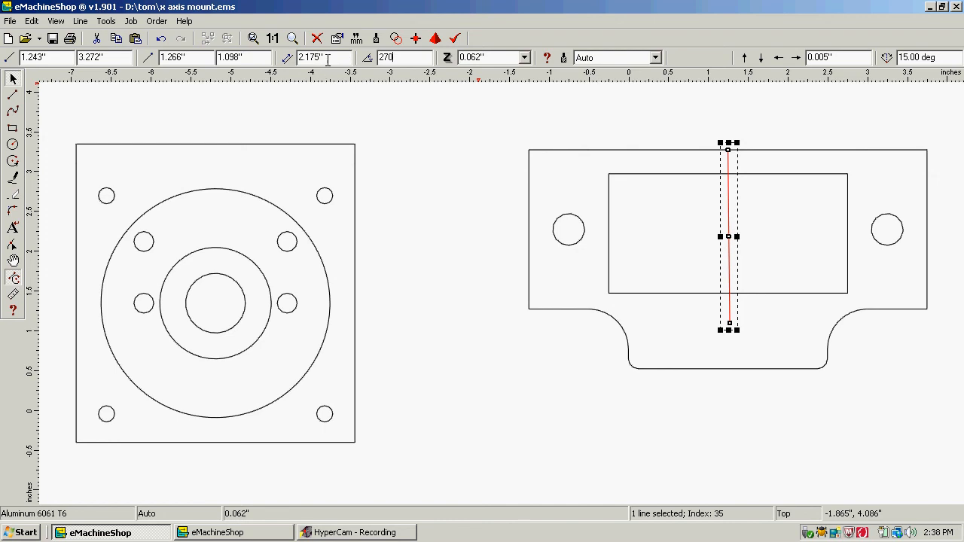
drag(328, 60, 294, 64)
text(2)
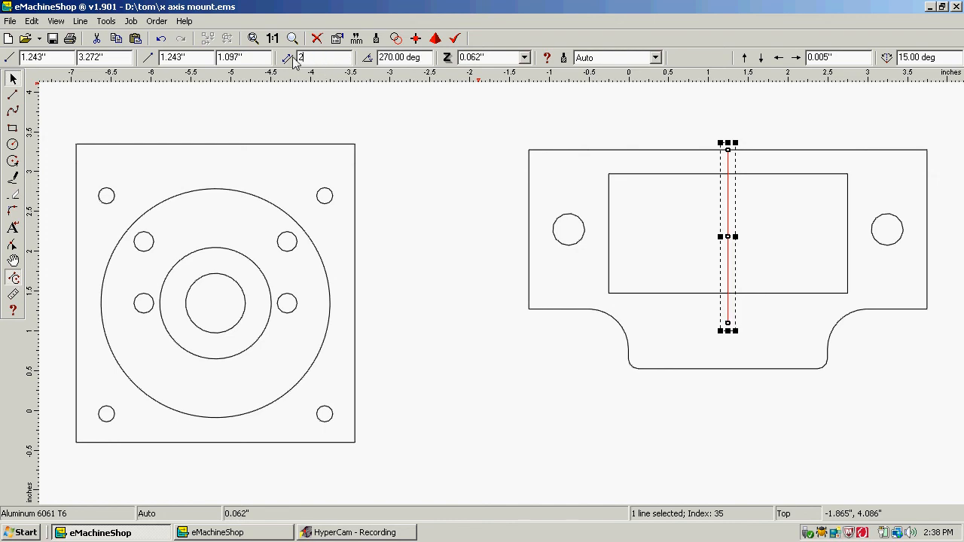
key(Return)
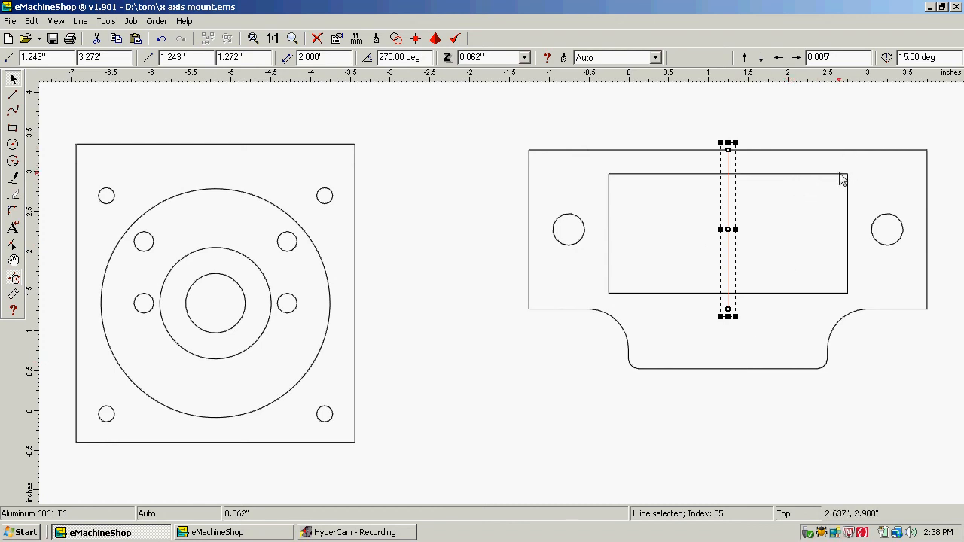
Move the 3" by 1.5" rectangle up to the bracket's top edge, then set the nudge step to 0.25" and nudge it down once.
click(771, 178)
drag(772, 176, 773, 153)
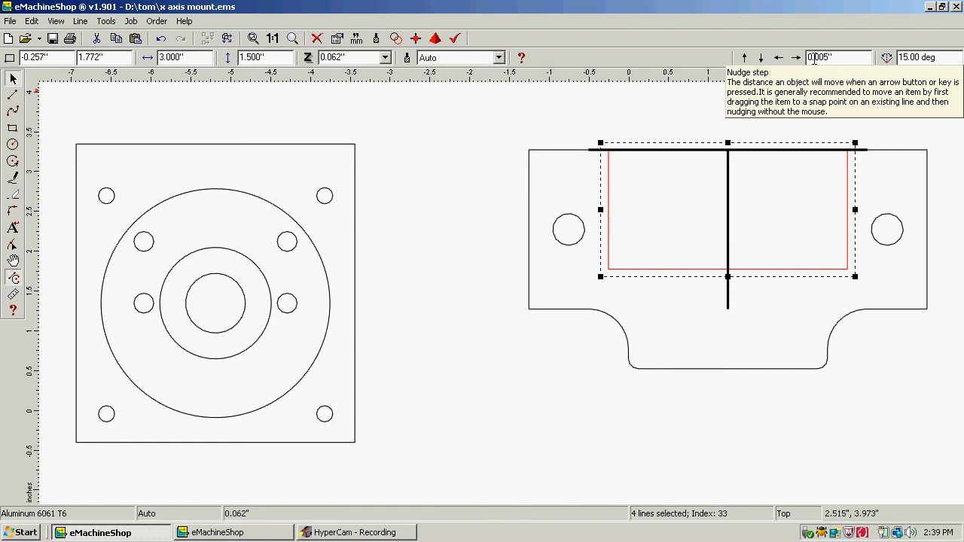
double_click(815, 59)
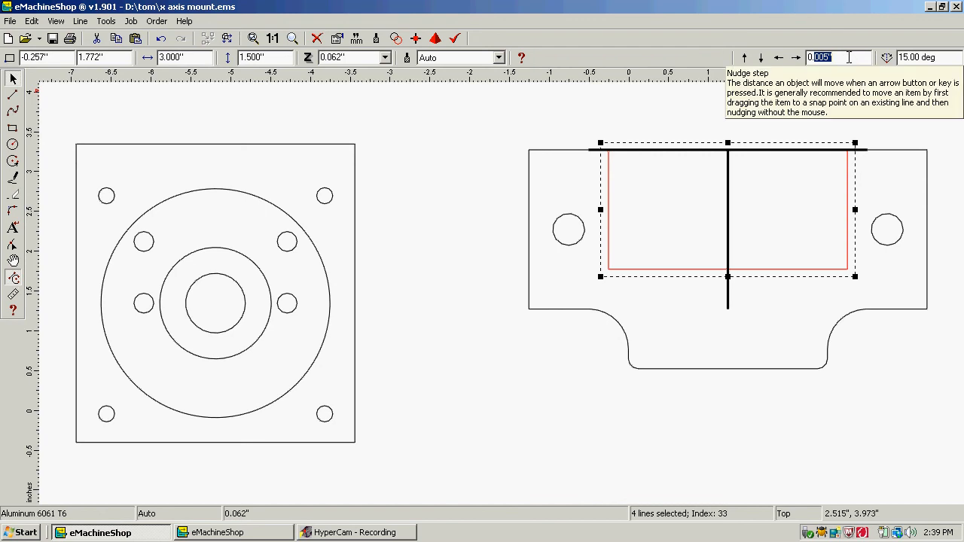
text(0.25)
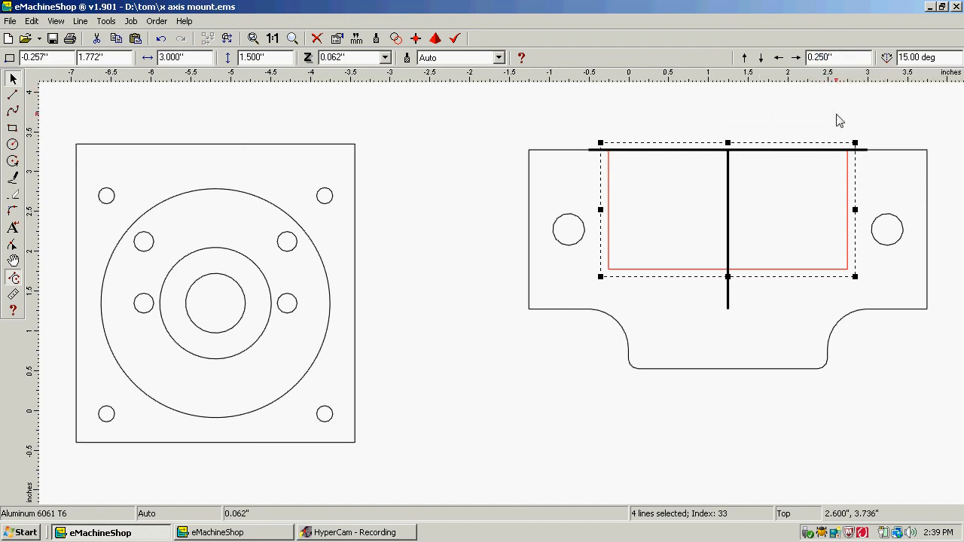
key(Down)
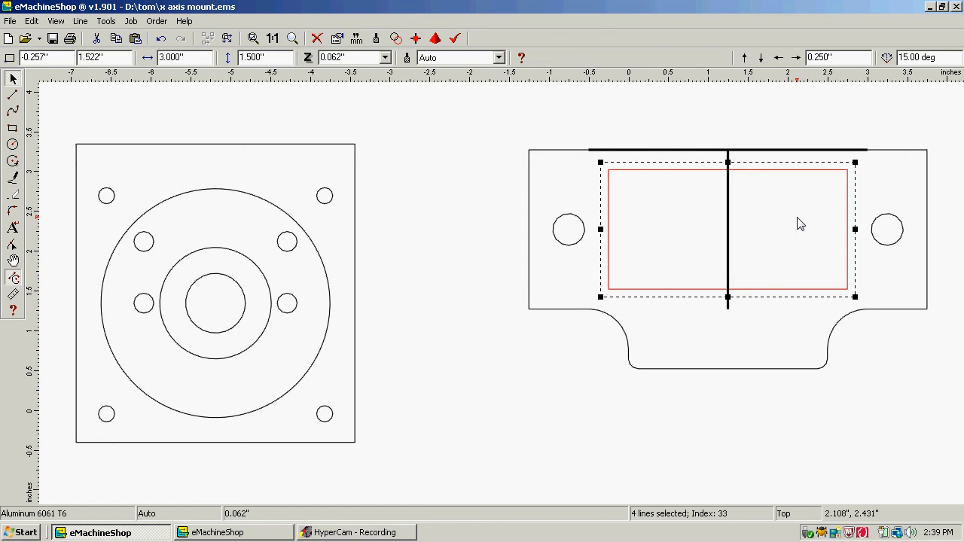
click(901, 415)
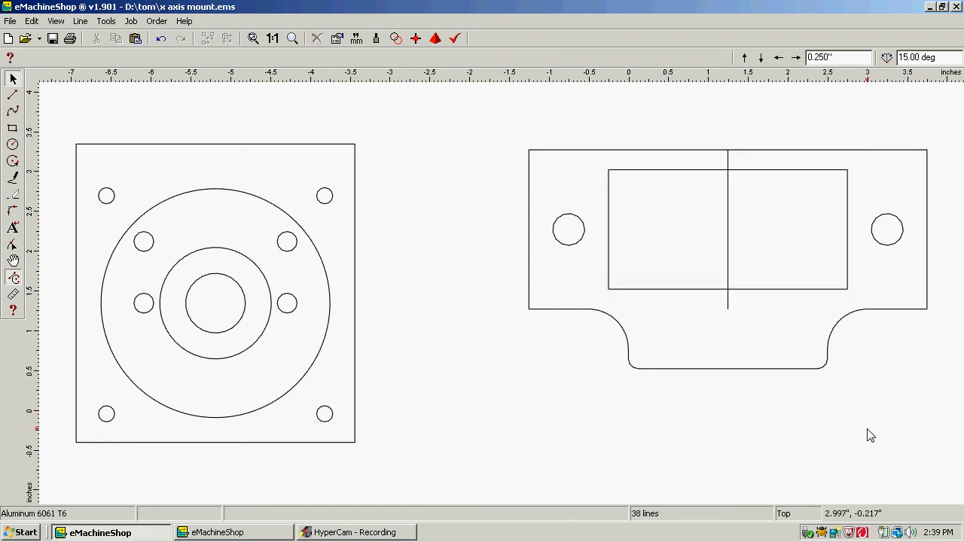
Move the motor plate's innermost circle to the lower end of the bracket's vertical centre line, and delete that line.
click(728, 232)
click(449, 194)
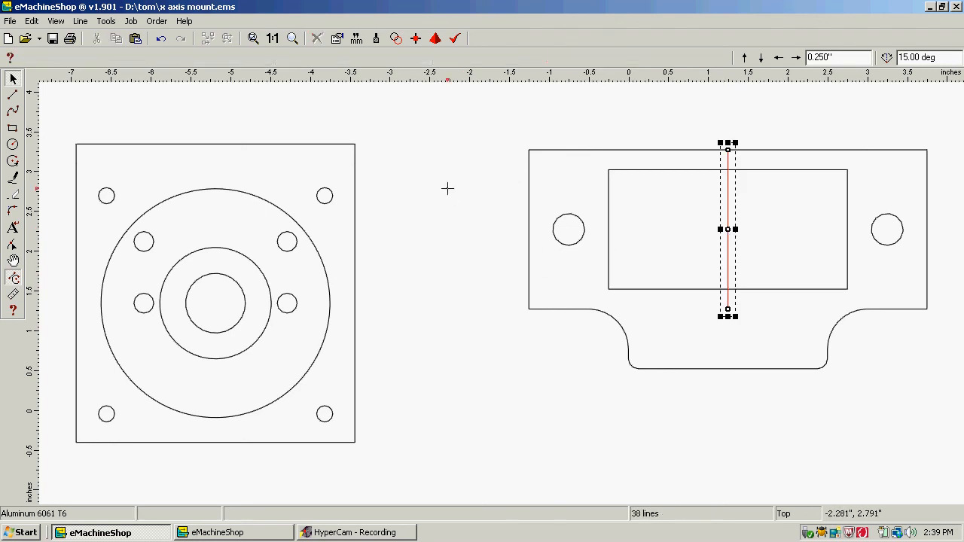
click(221, 334)
drag(221, 333, 728, 339)
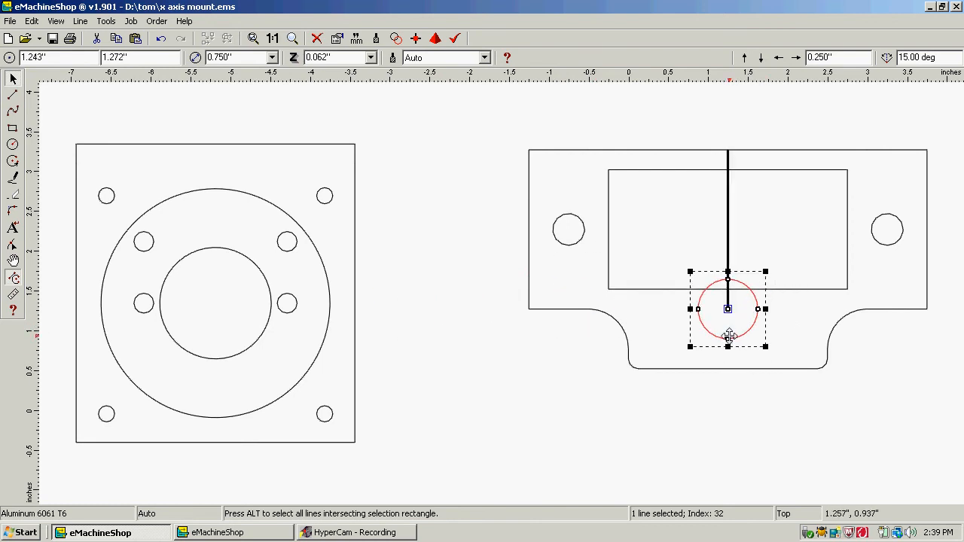
click(823, 434)
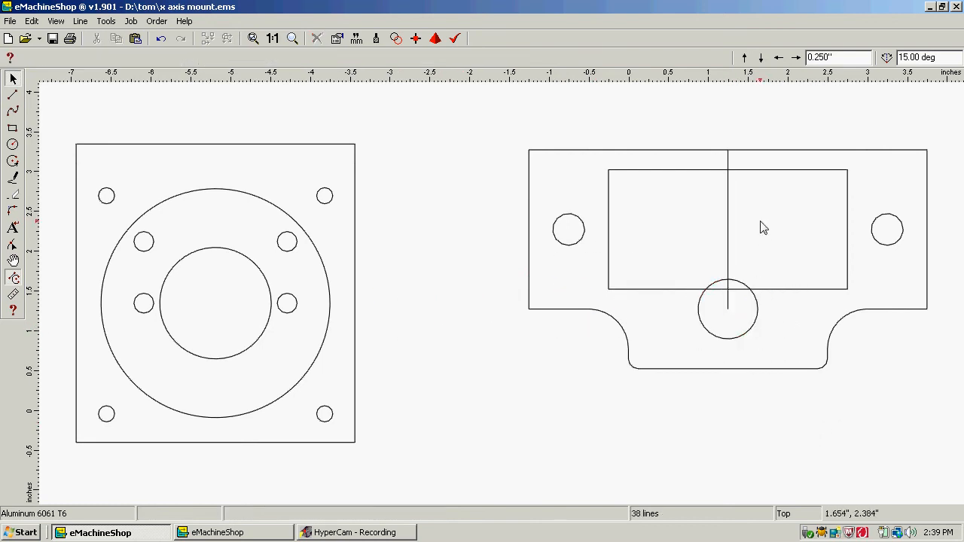
click(729, 232)
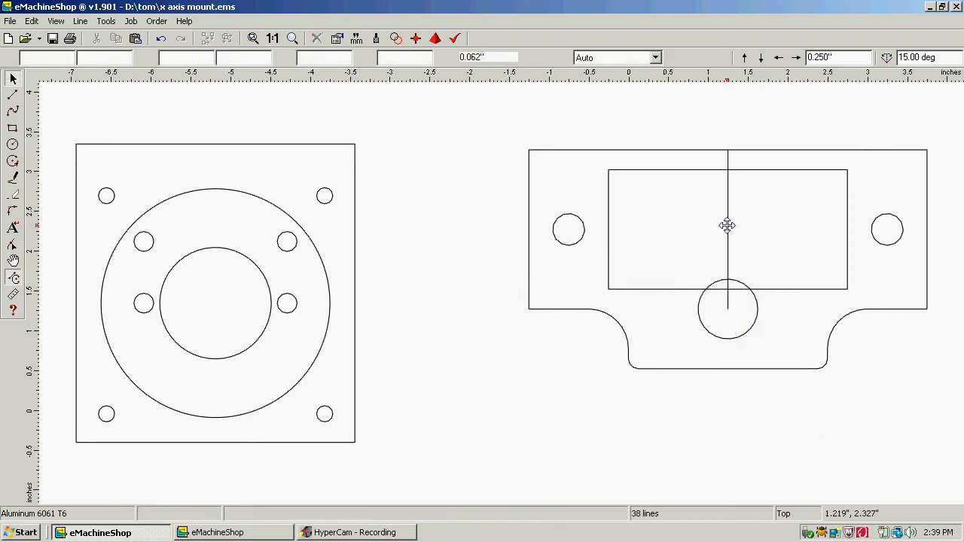
key(Delete)
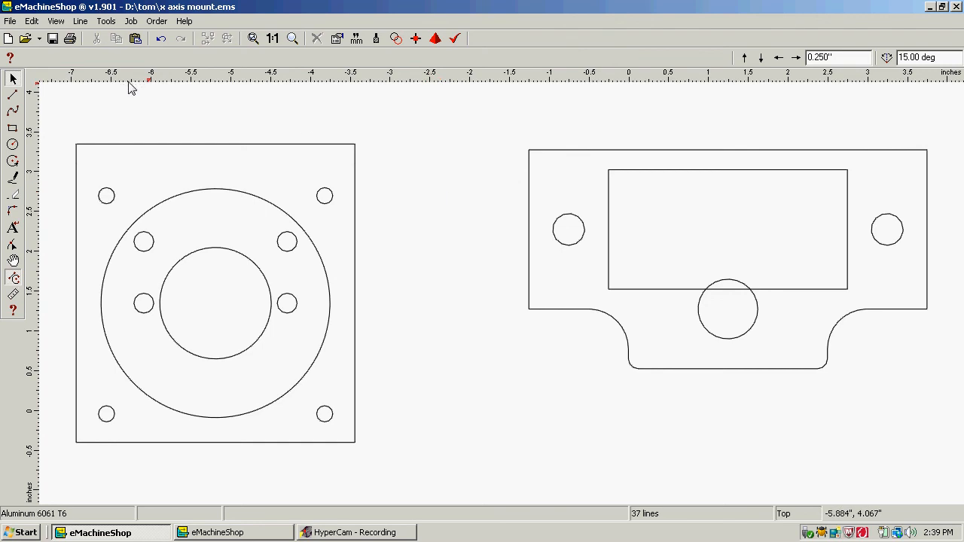
Draw a circle in the empty space between the motor plate and the bracket, and set its diameter to 0.25".
click(331, 205)
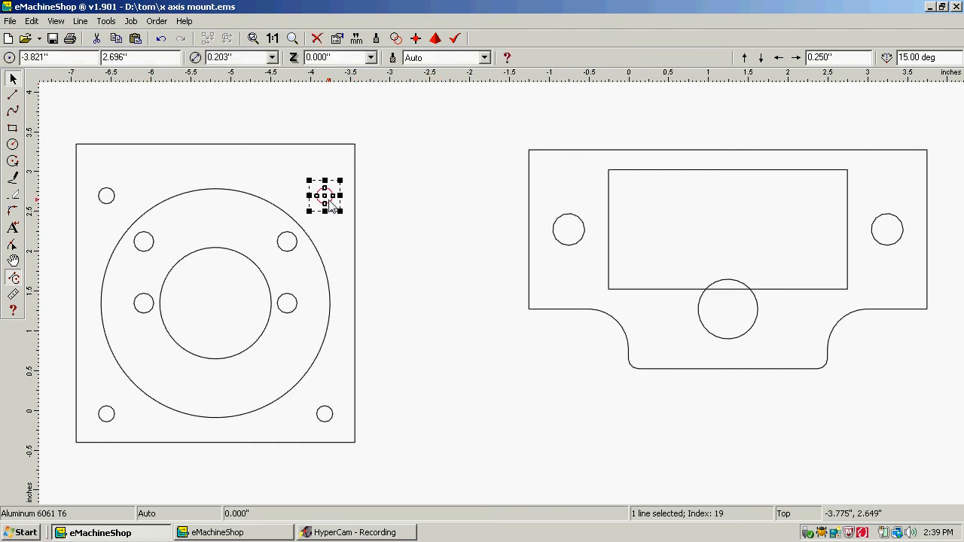
click(408, 198)
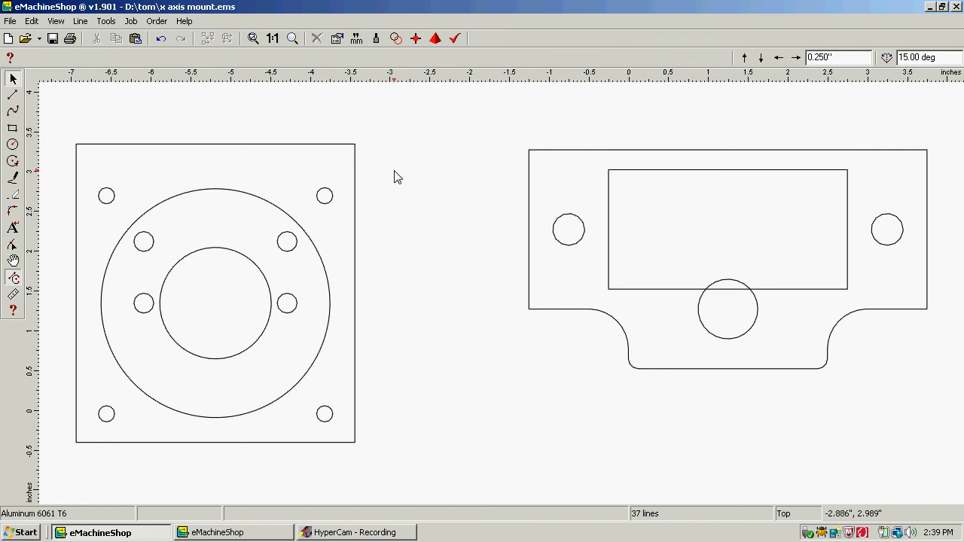
click(12, 144)
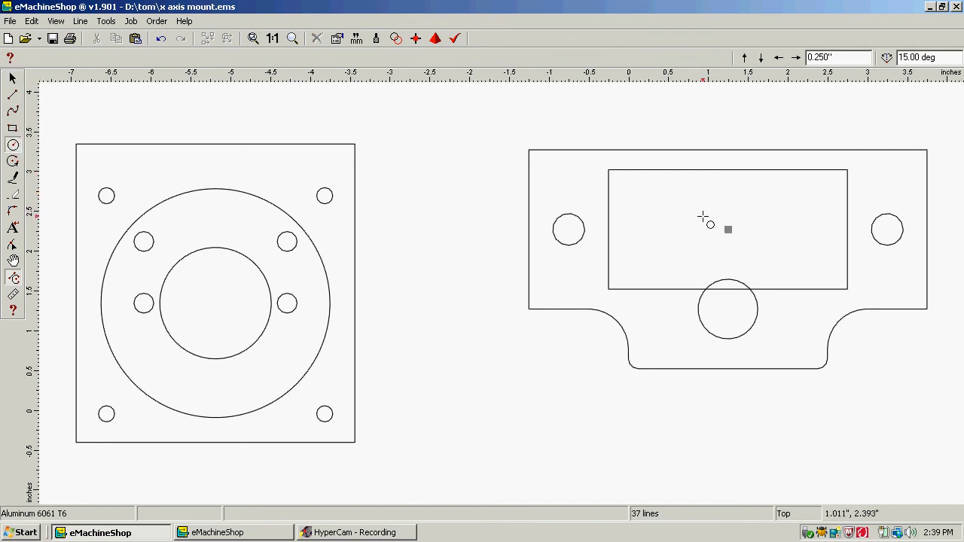
click(404, 200)
click(438, 189)
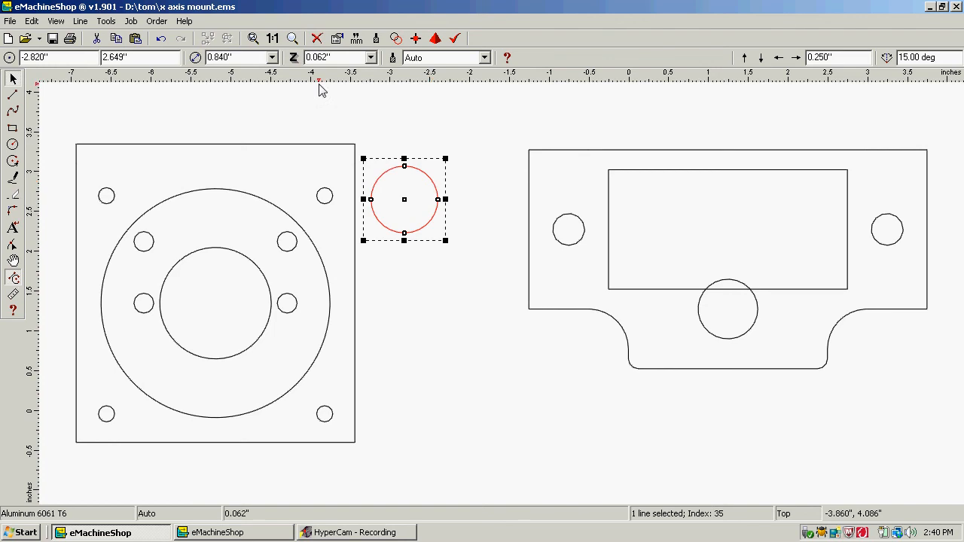
click(253, 58)
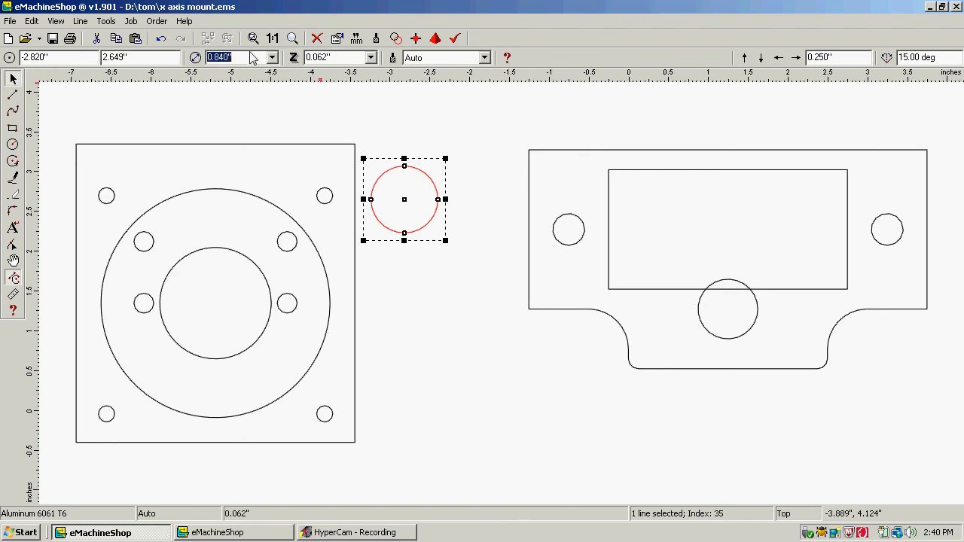
key(BackSpace)
key(Return)
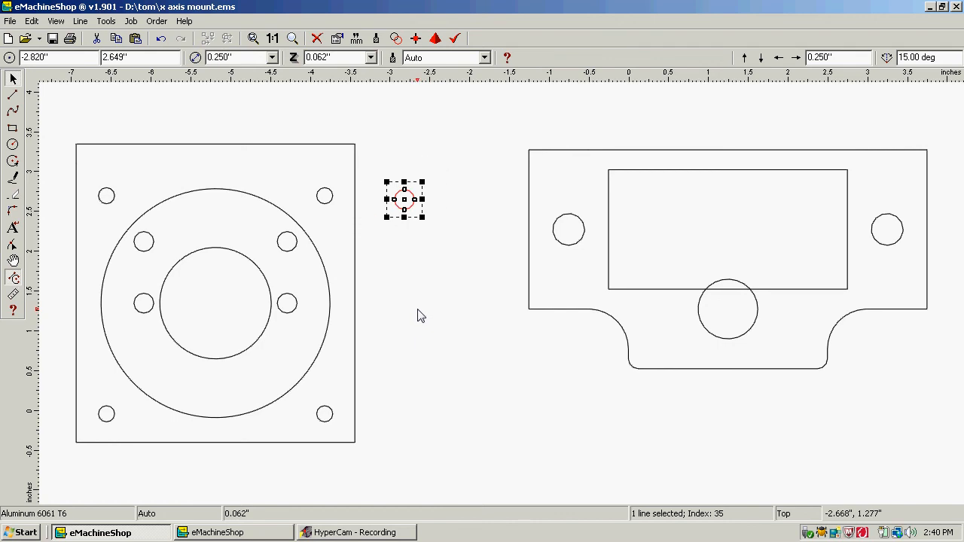
Create three copies of the 0.25" circle below it, each spaced 0.25" from the previous one.
key(ctrl+Down)
key(ctrl+Down)
key(ctrl+Down)
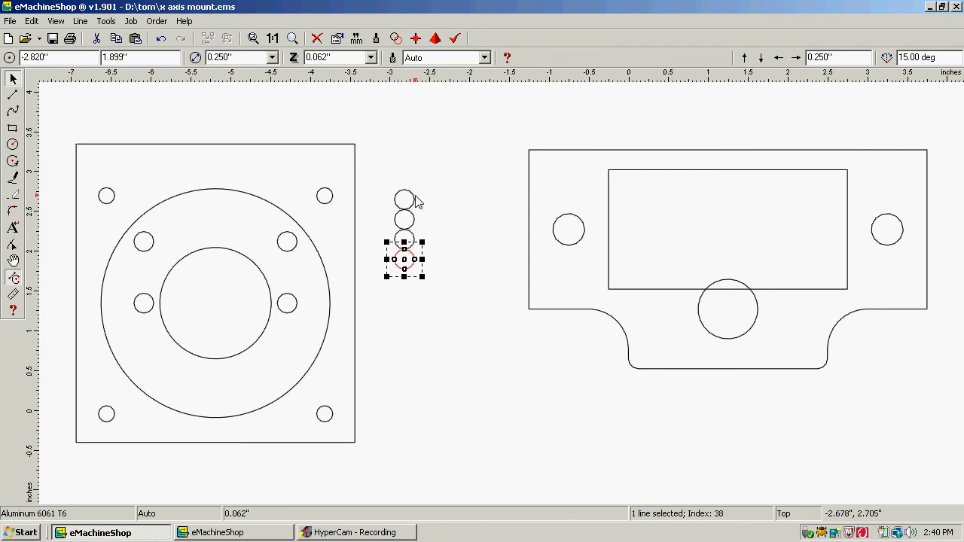
Move the four 0.25" circles so that one is centred on each corner of the bracket's inner rectangle, and clear the selection.
drag(416, 203, 614, 173)
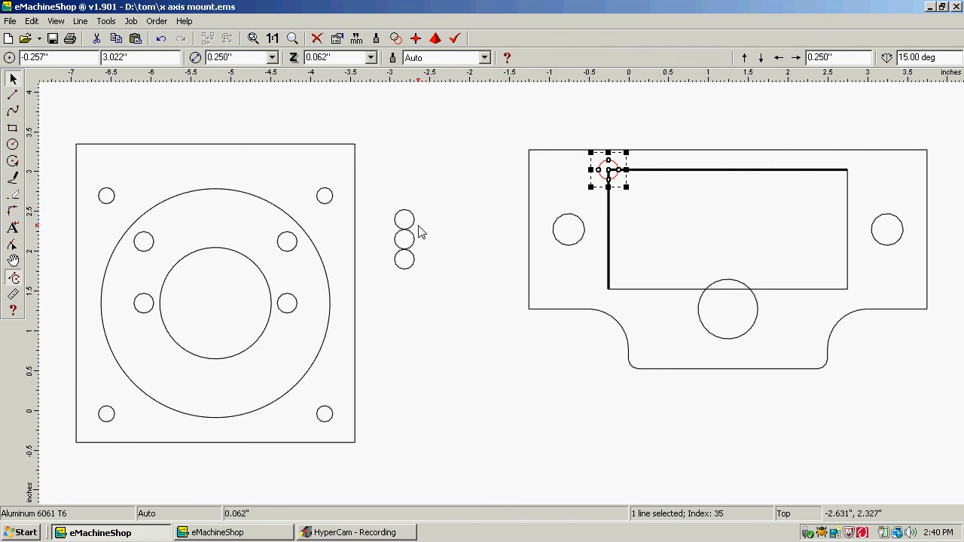
drag(413, 223, 611, 289)
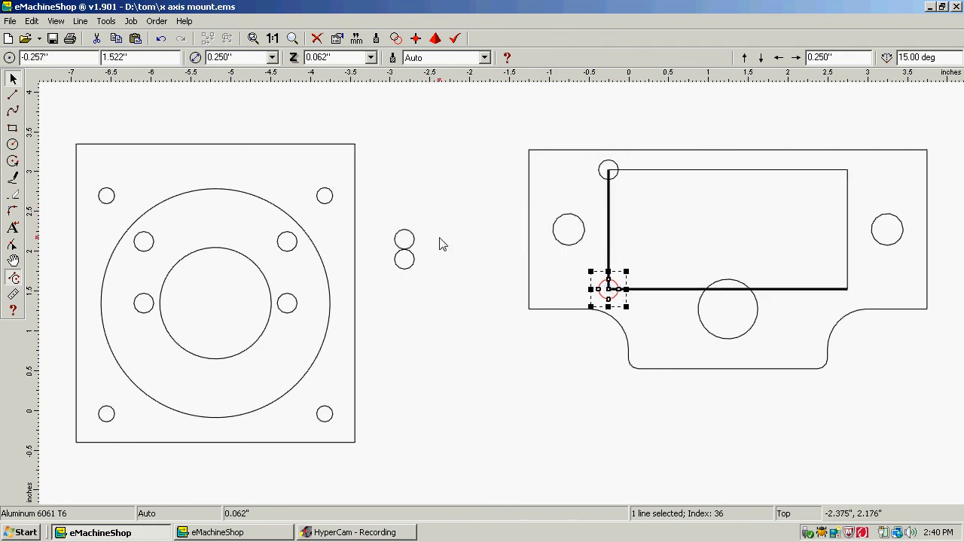
drag(413, 241, 850, 290)
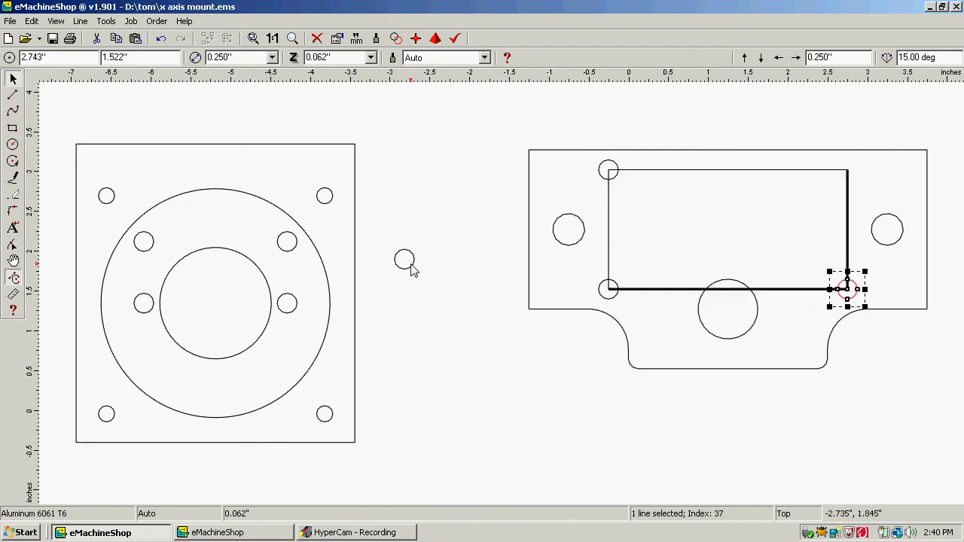
drag(415, 268, 859, 170)
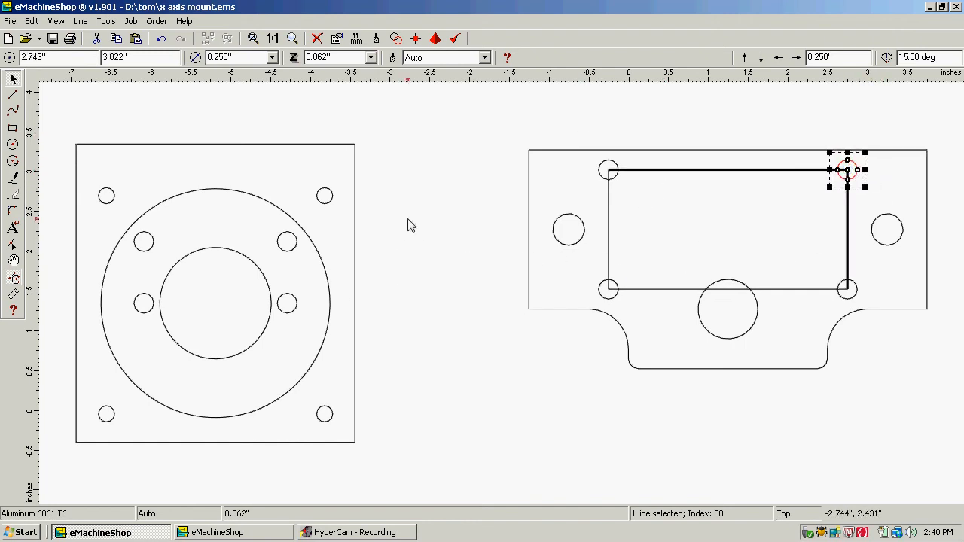
click(424, 234)
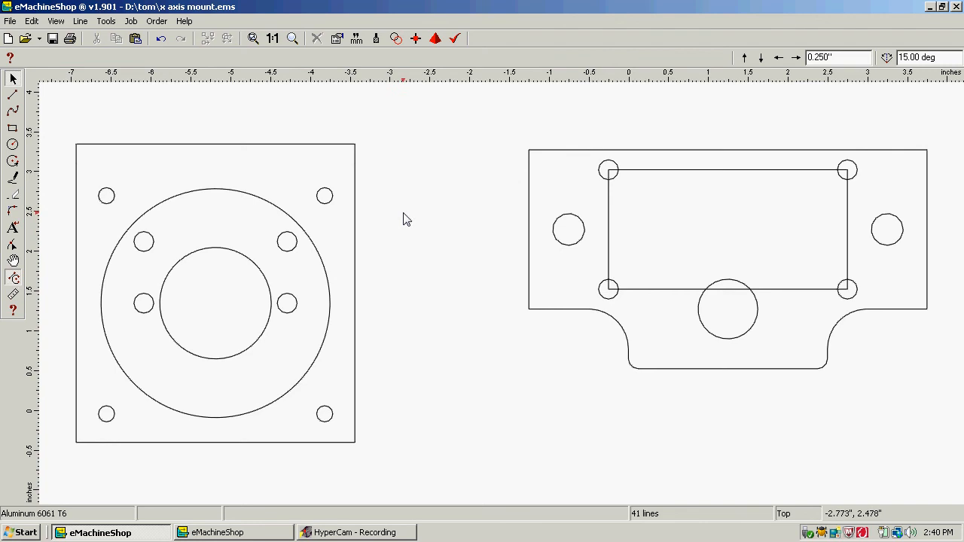
Draw a 0.25" vertical line from the midpoint of the inner rectangle's top edge to the bracket's top edge.
click(14, 96)
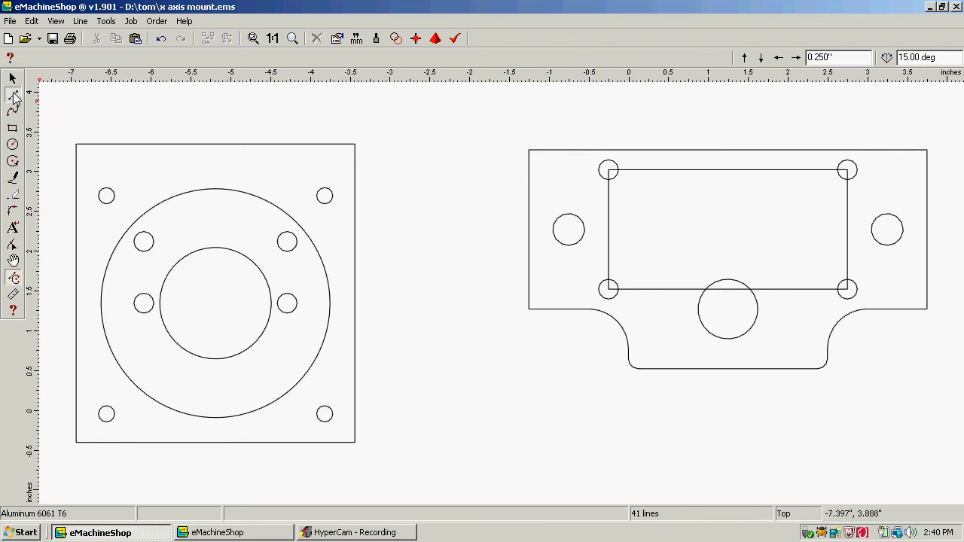
click(727, 170)
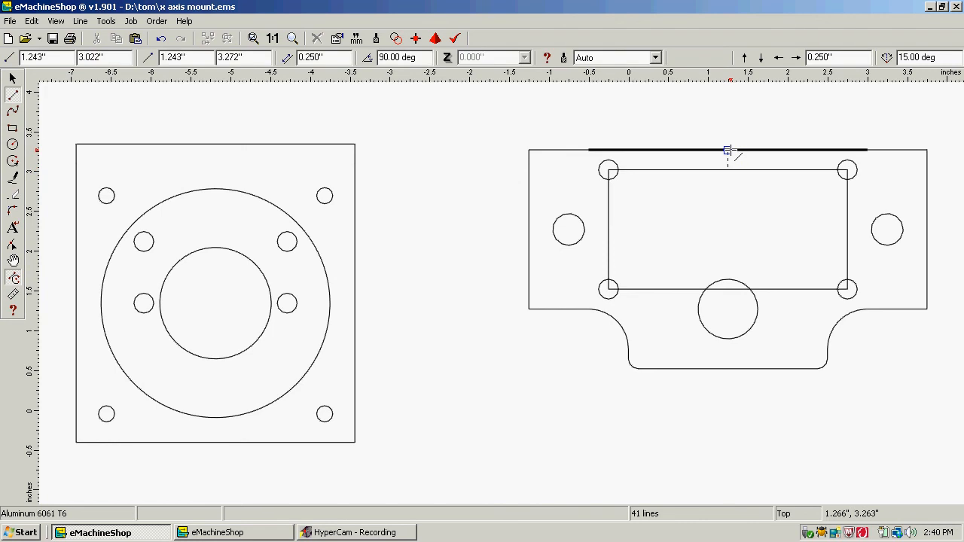
click(728, 150)
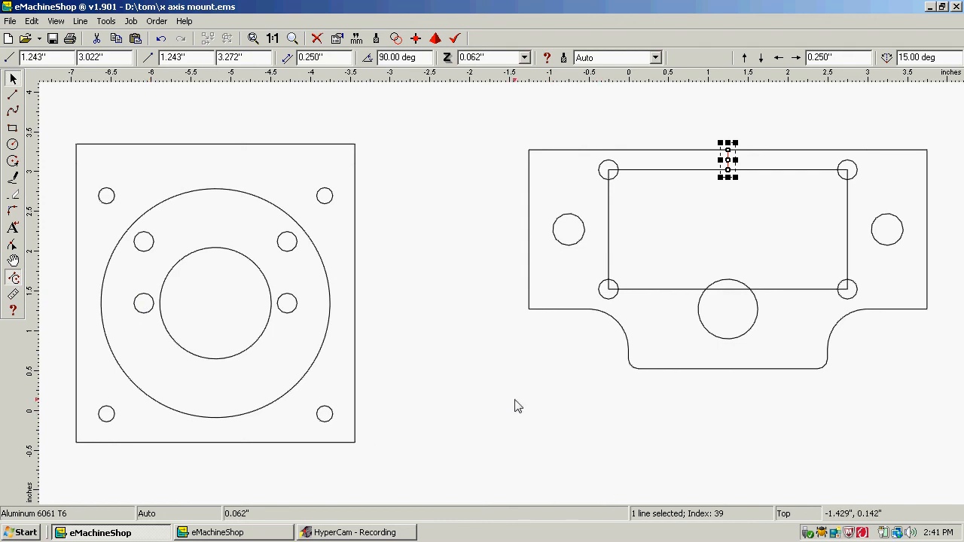
Move the four 0.25" circles beside the motor plate's central hole together into the empty space between the plate and the bracket.
click(462, 385)
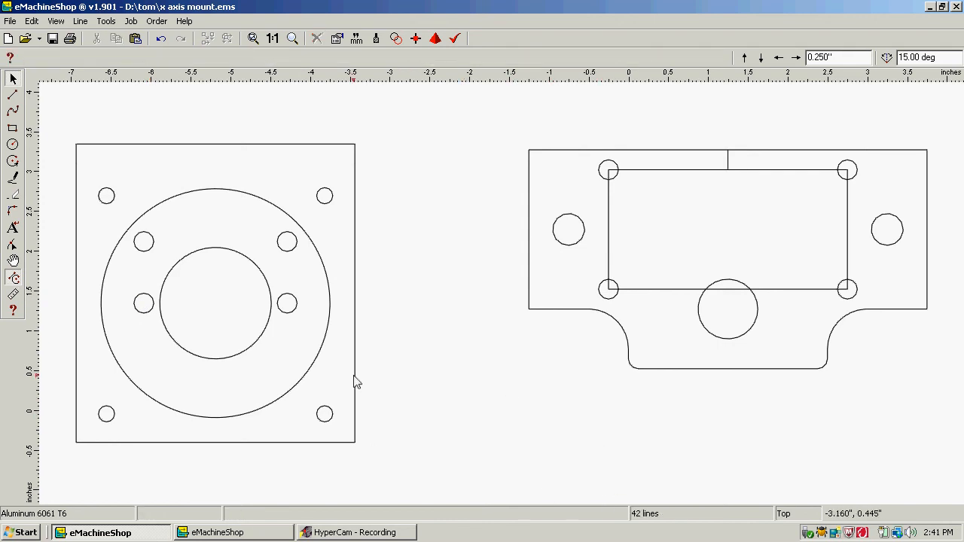
click(141, 314)
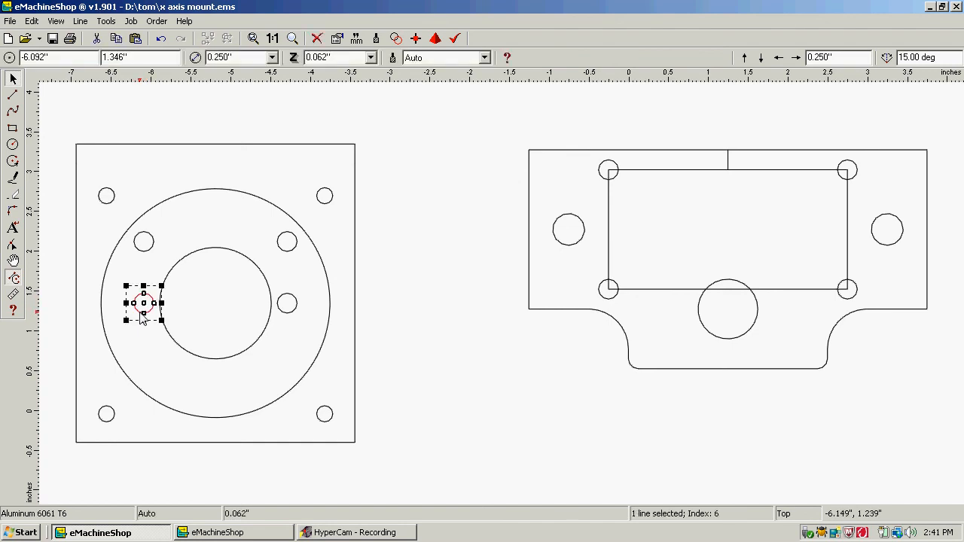
shift+click(152, 250)
shift+click(290, 252)
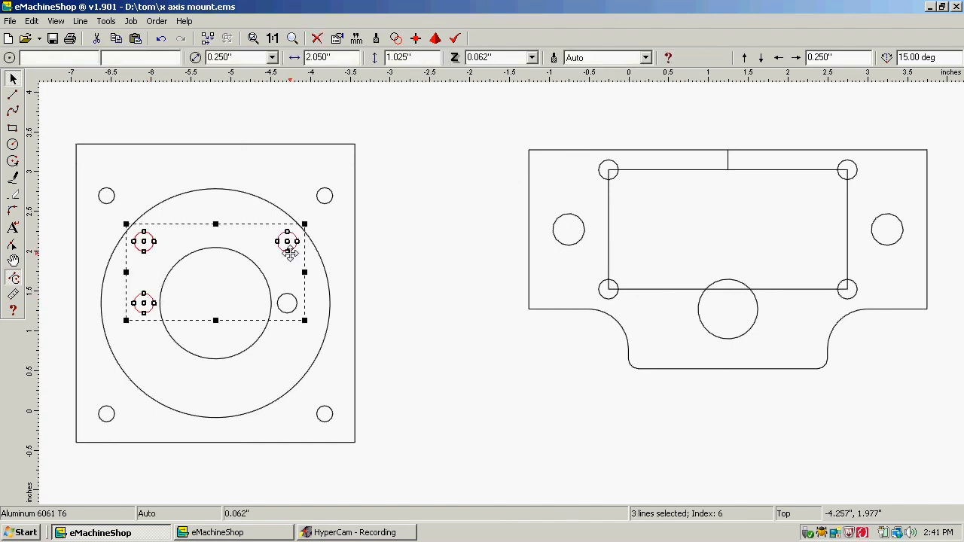
shift+click(292, 312)
drag(290, 316, 543, 420)
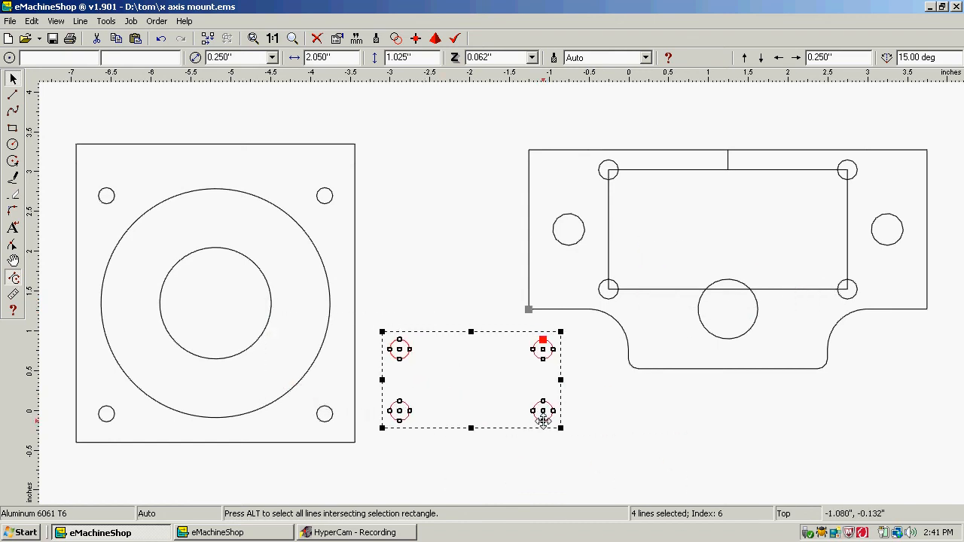
click(461, 270)
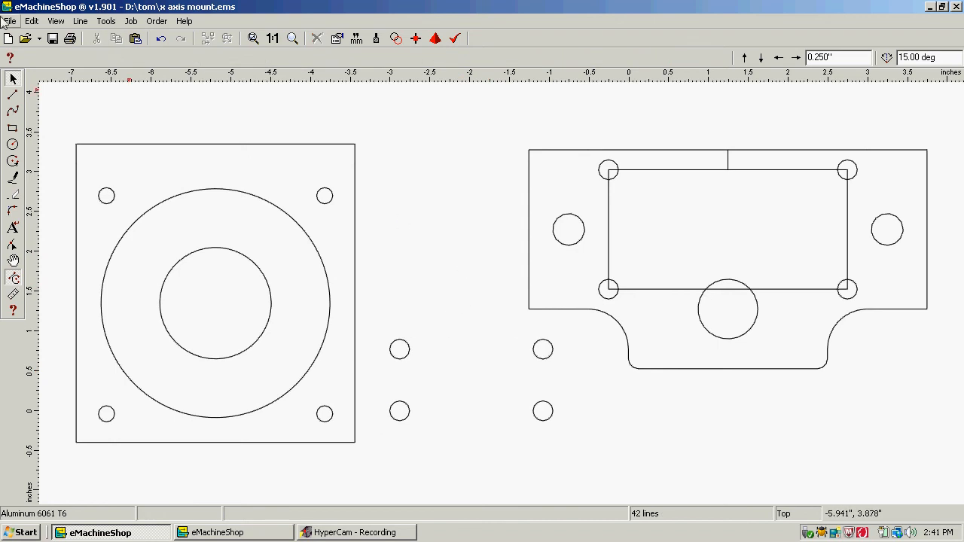
Draw a 1.8" horizontal line connecting the centres of the lower two of the four moved circles.
click(14, 95)
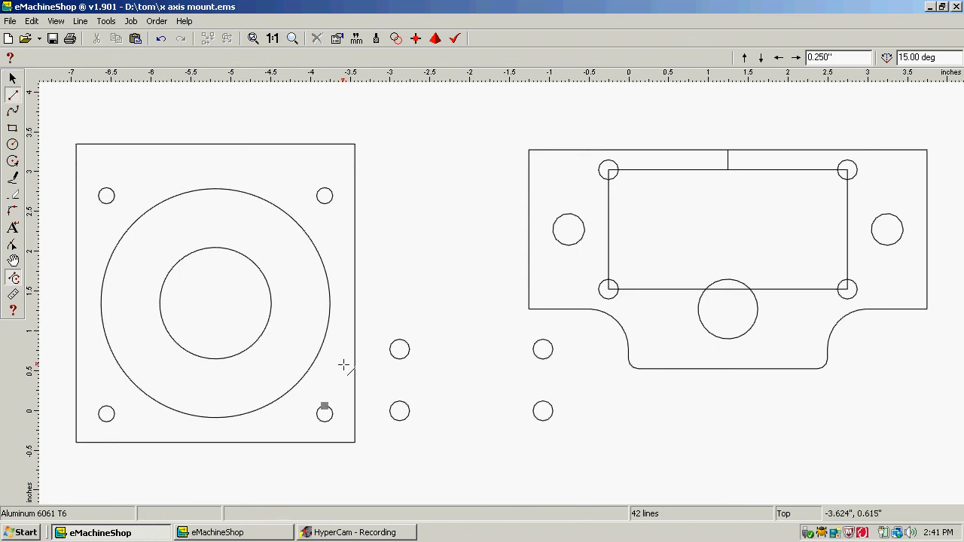
click(395, 411)
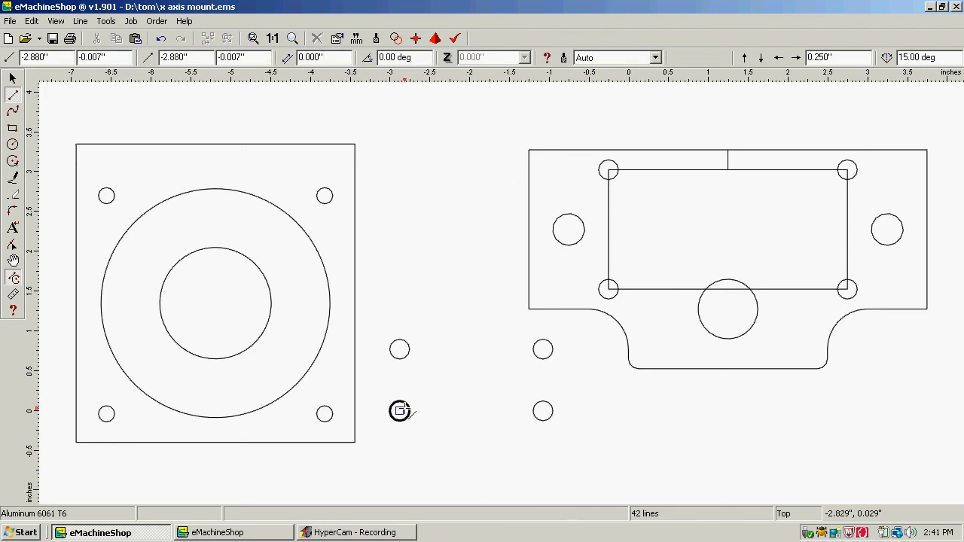
click(542, 411)
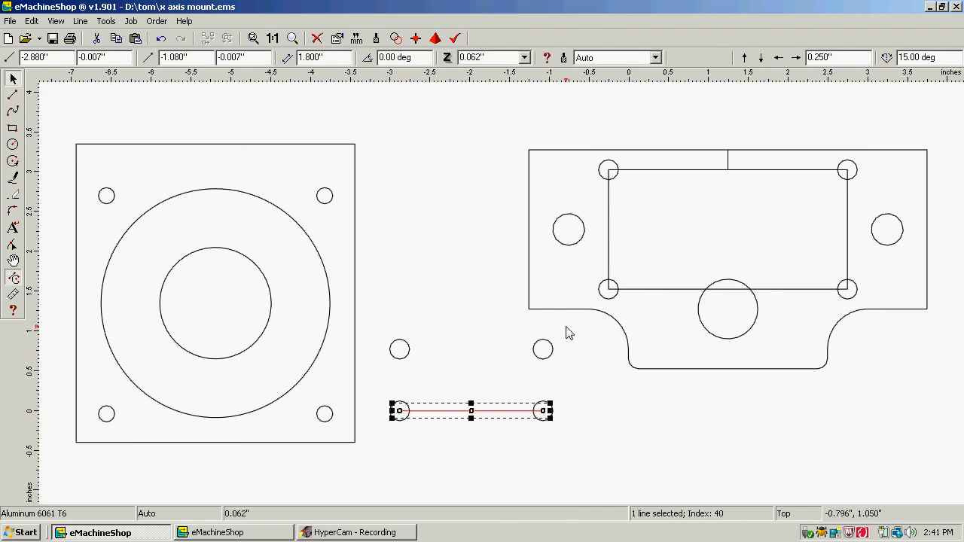
Move the four circles and connecting line so the line's midpoint sits at the centre of the bracket's large circle, and delete the line.
drag(565, 327, 385, 431)
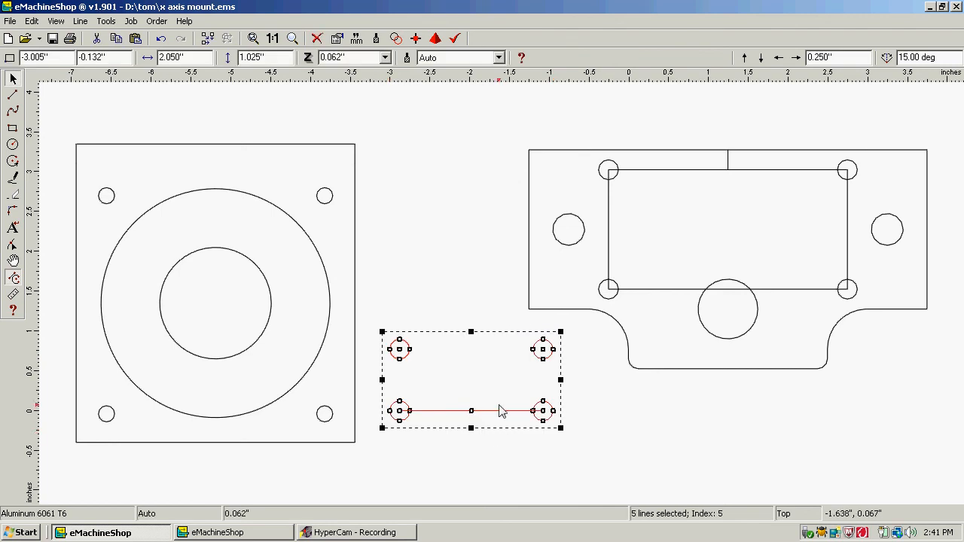
mouse_move(493, 409)
mouse_down()
mouse_move(681, 372)
mouse_move(755, 319)
mouse_move(749, 310)
mouse_up()
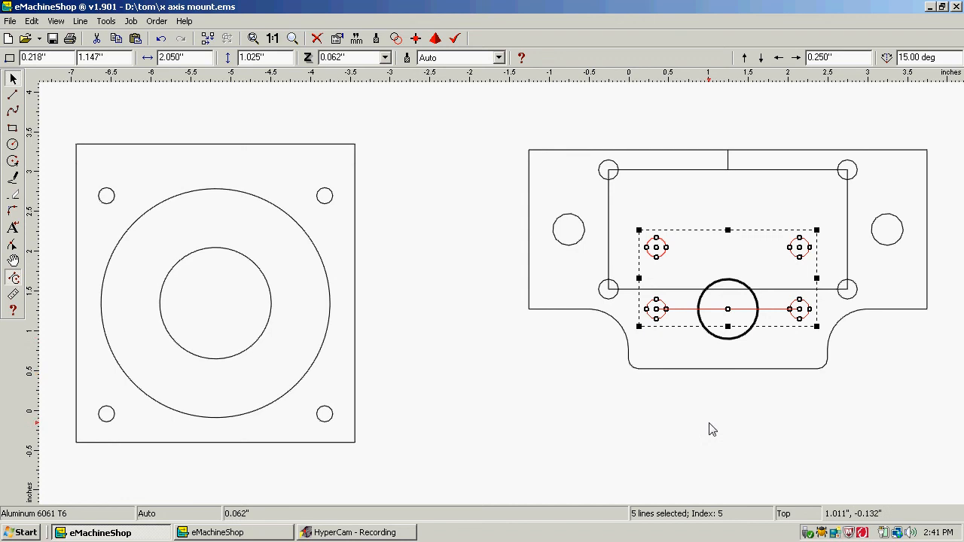
click(693, 457)
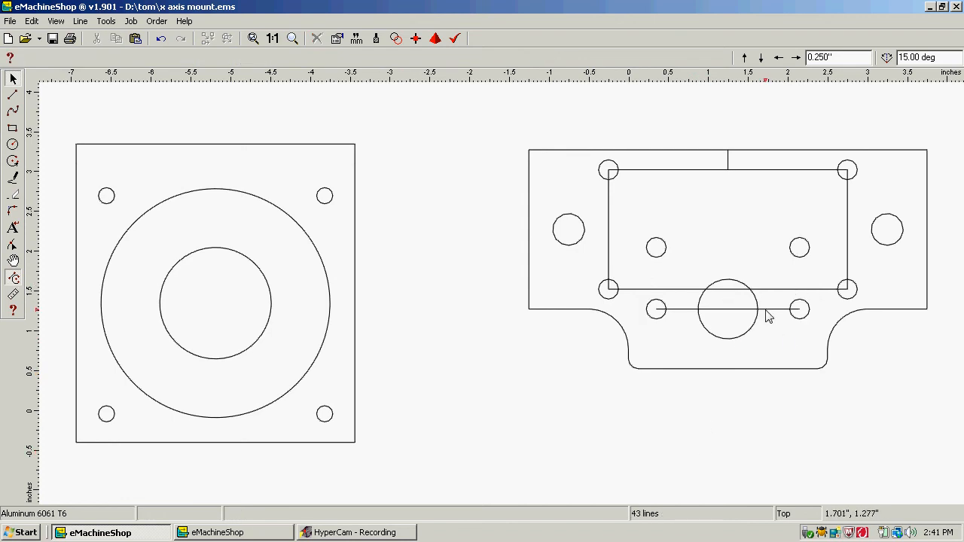
click(767, 310)
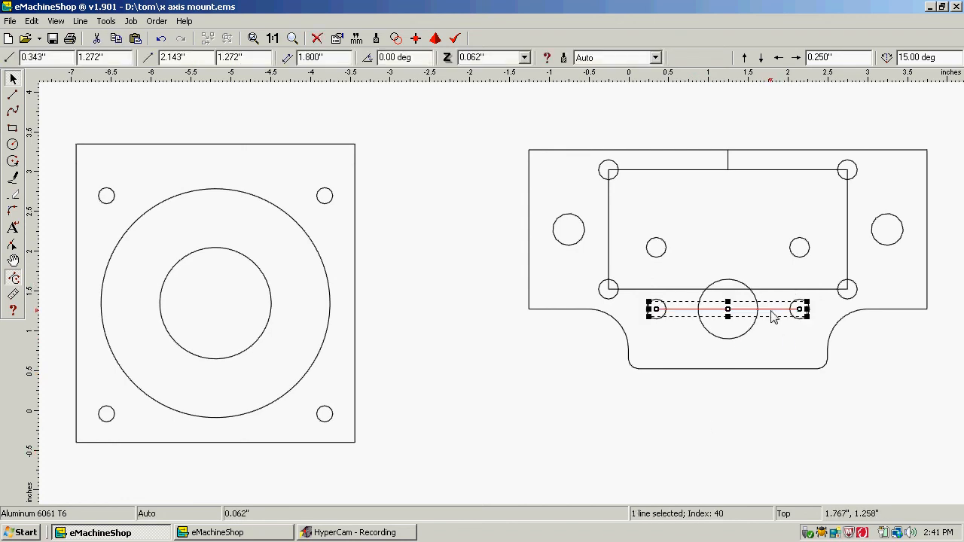
key(Delete)
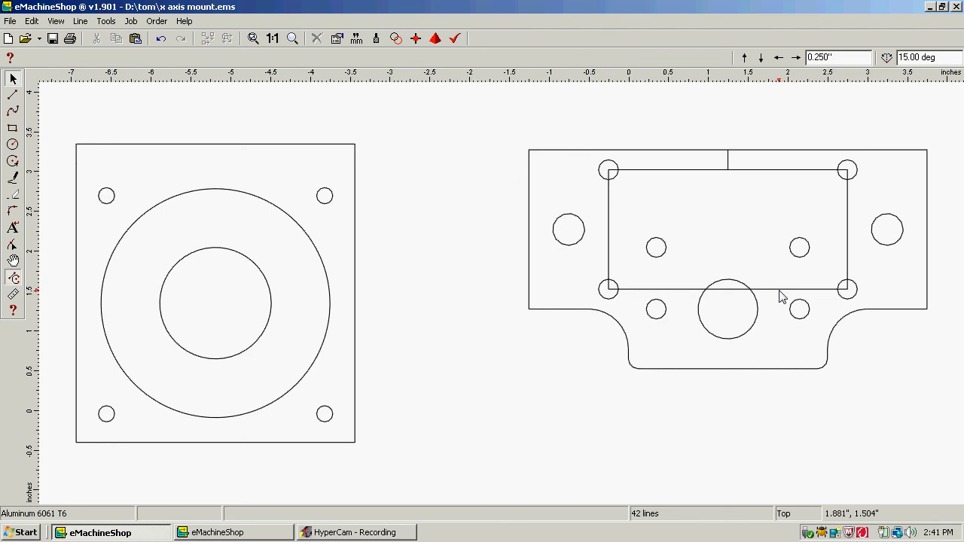
Copy the bracket's inner rectangle with its short vertical line onto the motor plate, the line's upper end at the midpoint of the plate's top edge.
click(780, 291)
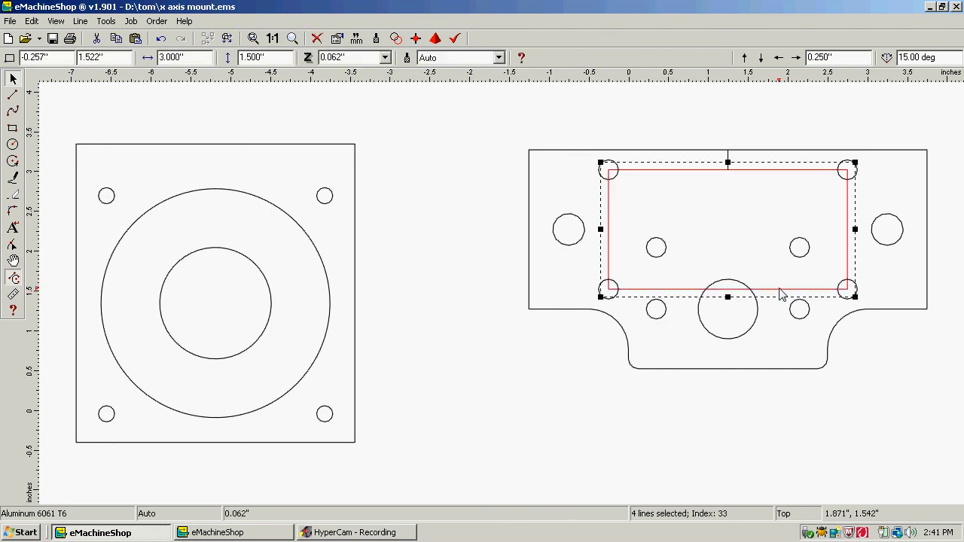
click(868, 437)
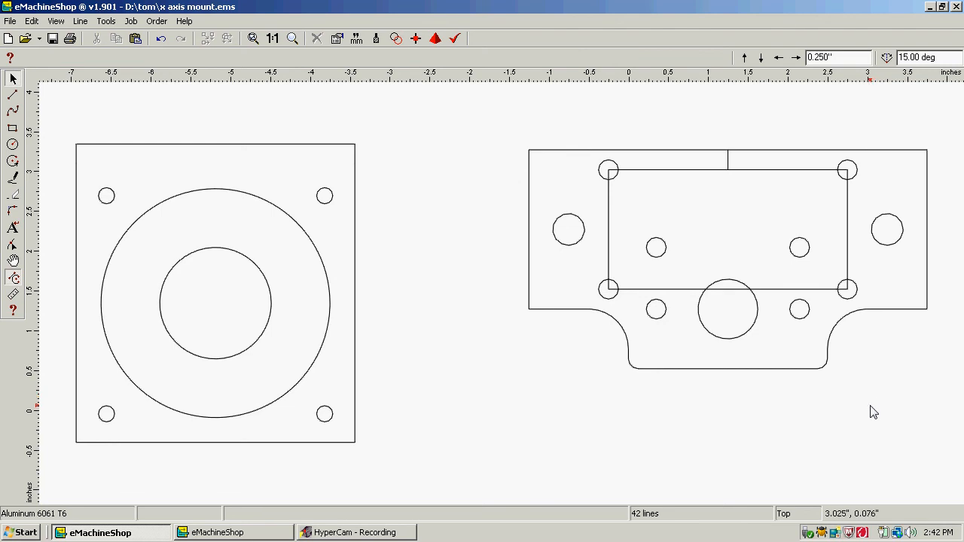
click(824, 292)
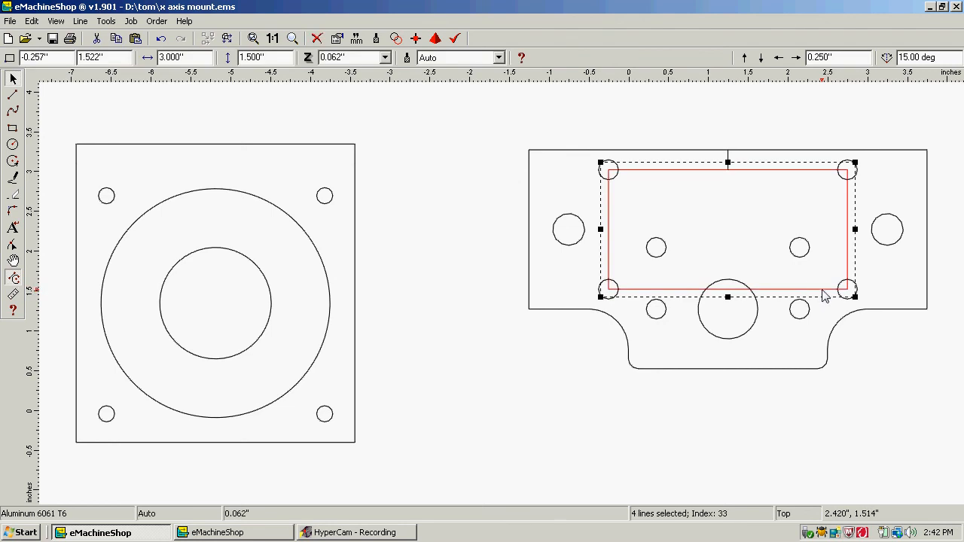
shift+click(727, 156)
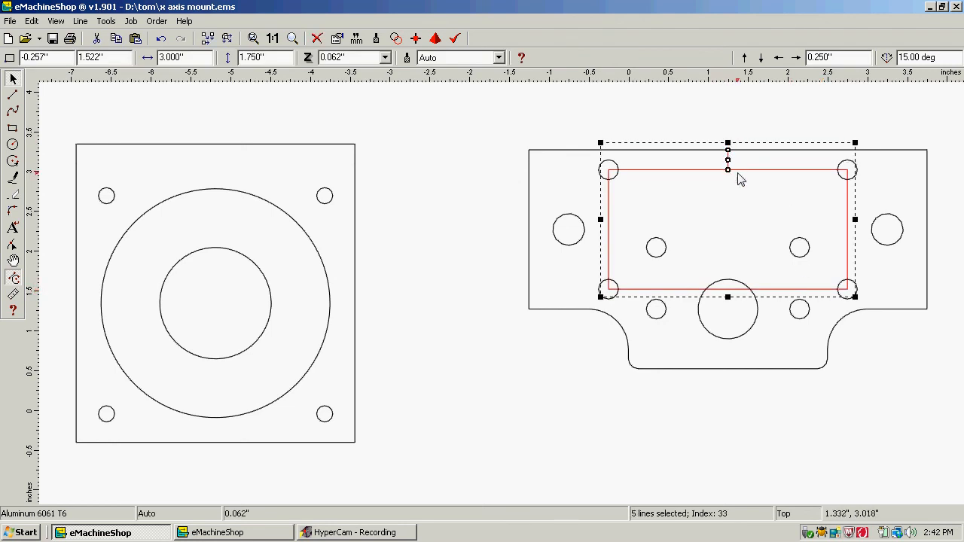
mouse_move(739, 172)
mouse_down()
mouse_move(714, 171)
mouse_move(724, 171)
mouse_up()
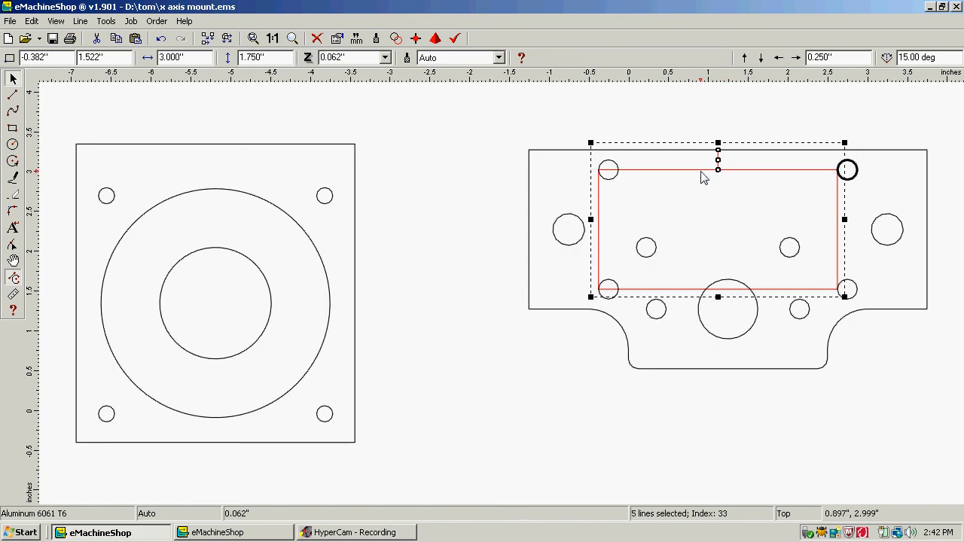
right_click(700, 175)
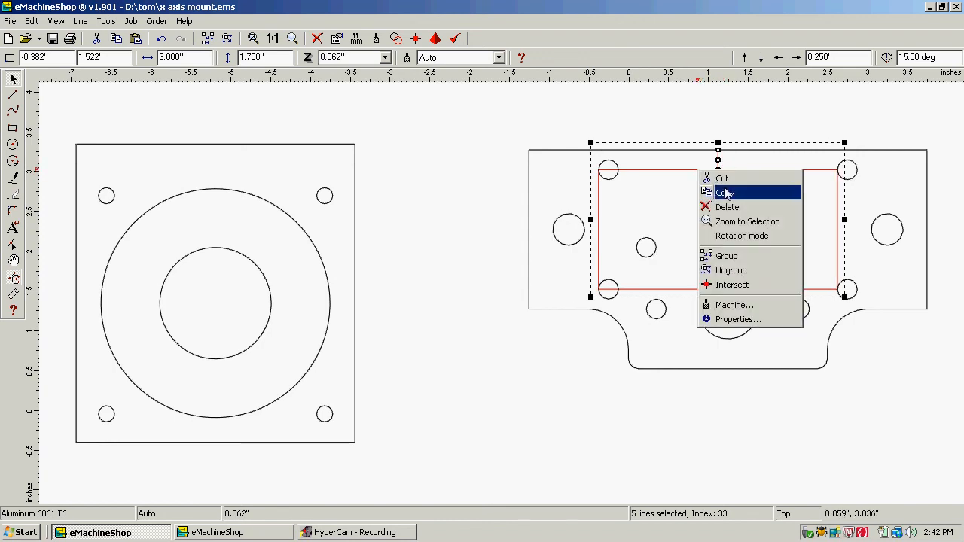
click(726, 193)
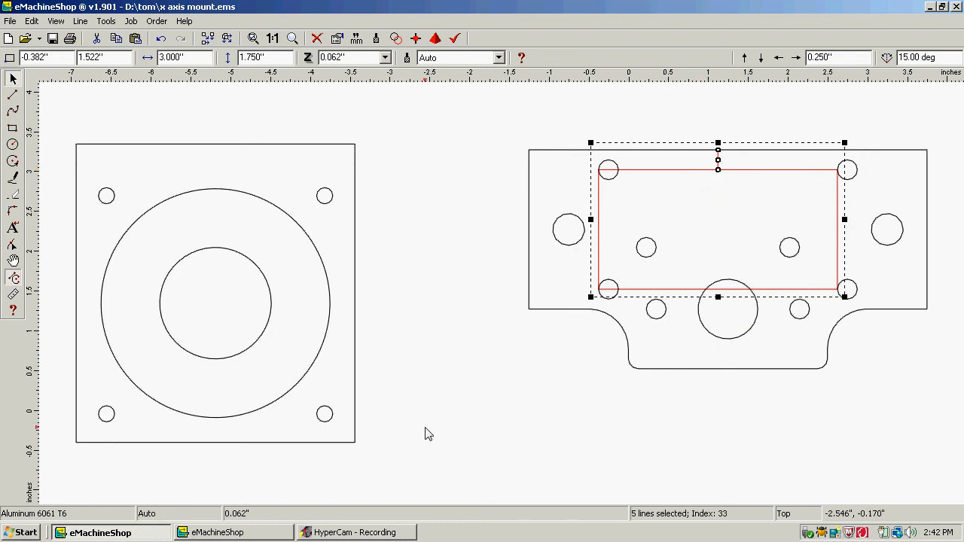
right_click(475, 422)
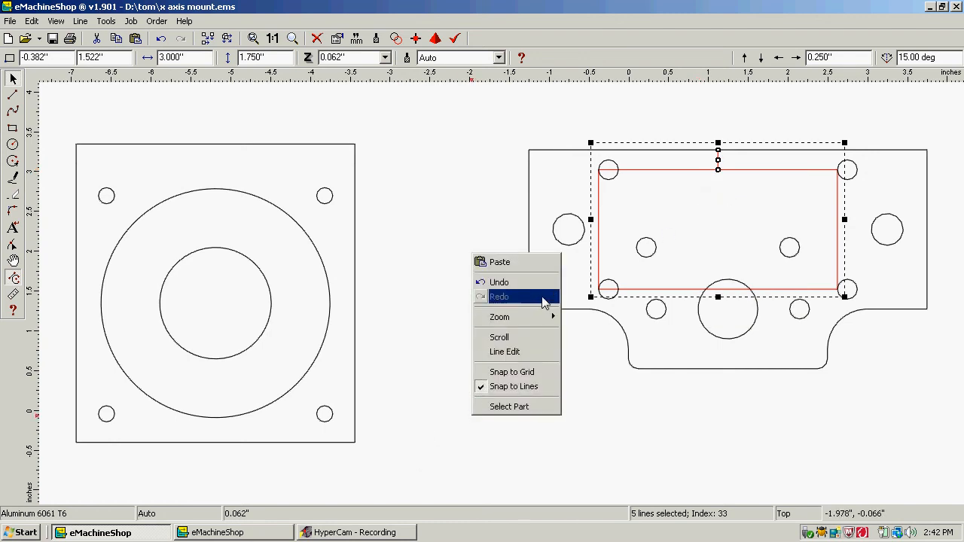
click(529, 263)
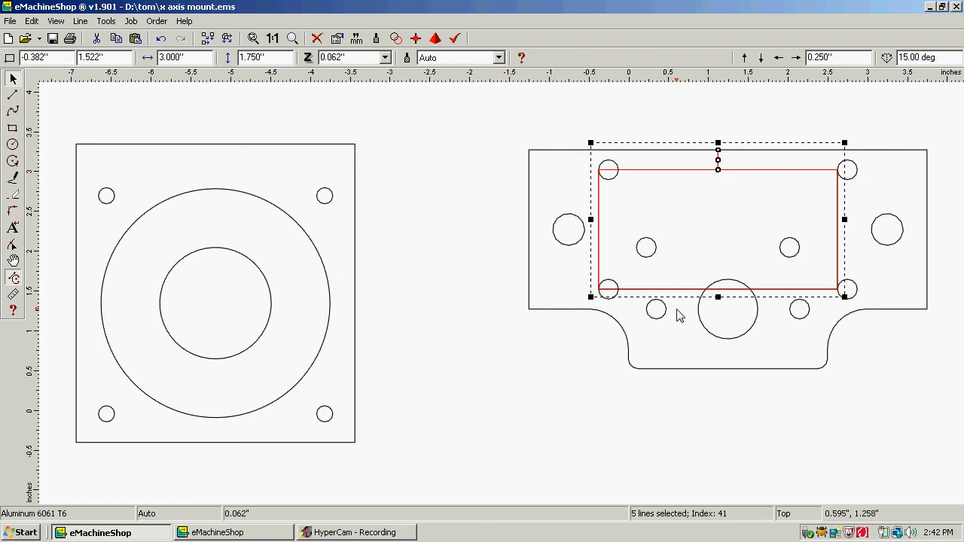
mouse_move(678, 290)
mouse_down()
mouse_move(525, 231)
mouse_move(231, 247)
mouse_move(183, 261)
mouse_move(171, 287)
mouse_up()
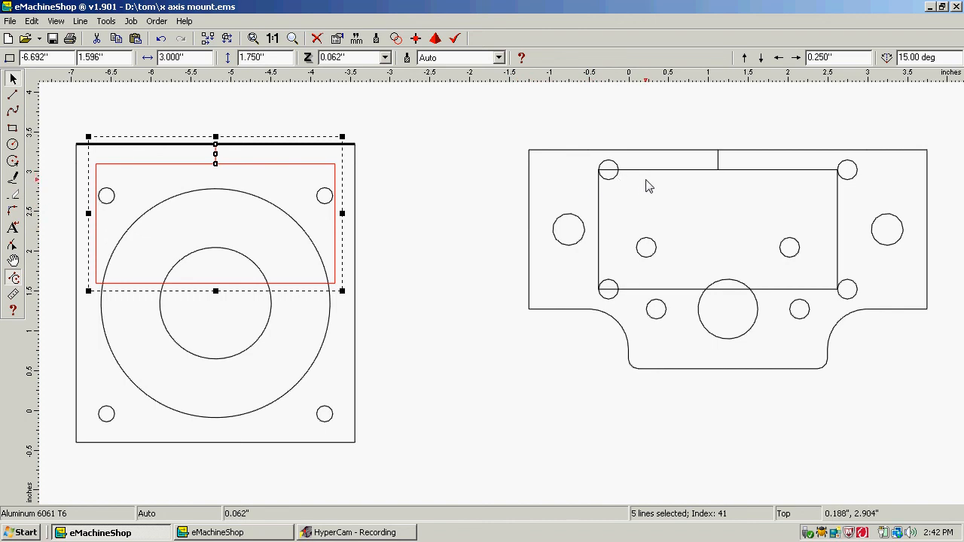
Move the bracket's inner rectangle and short vertical line back so its corners meet the centres of the corner circles, and clear the selection.
click(729, 172)
double_click(731, 172)
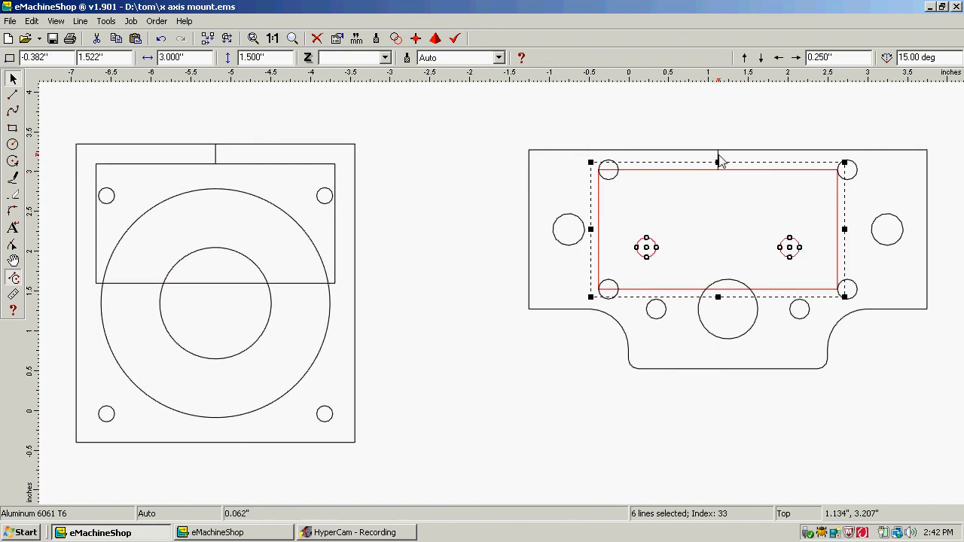
click(720, 156)
double_click(728, 171)
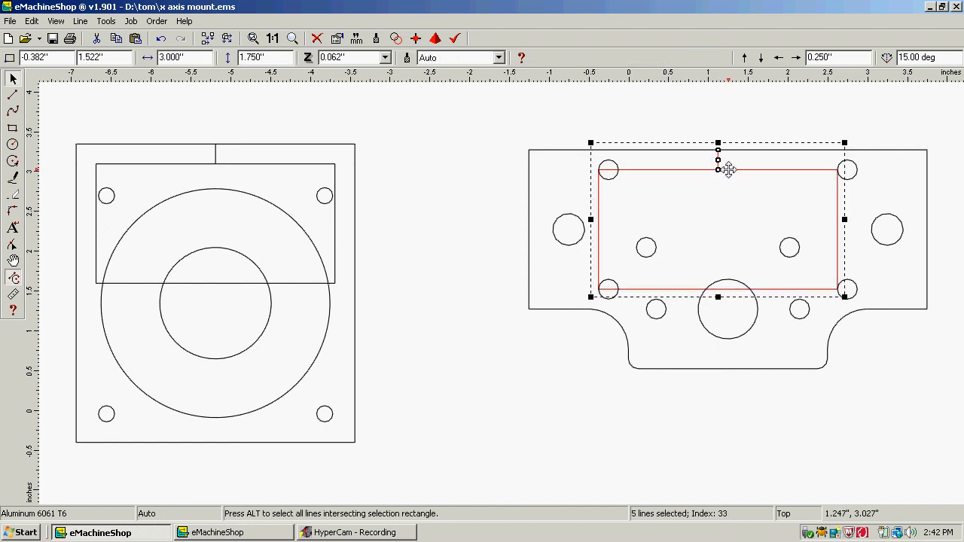
drag(728, 170, 737, 174)
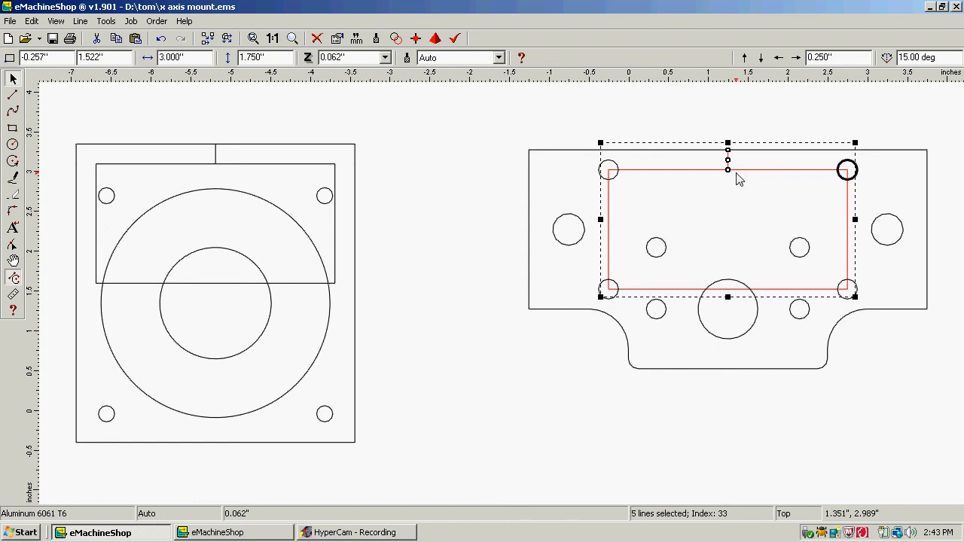
click(461, 147)
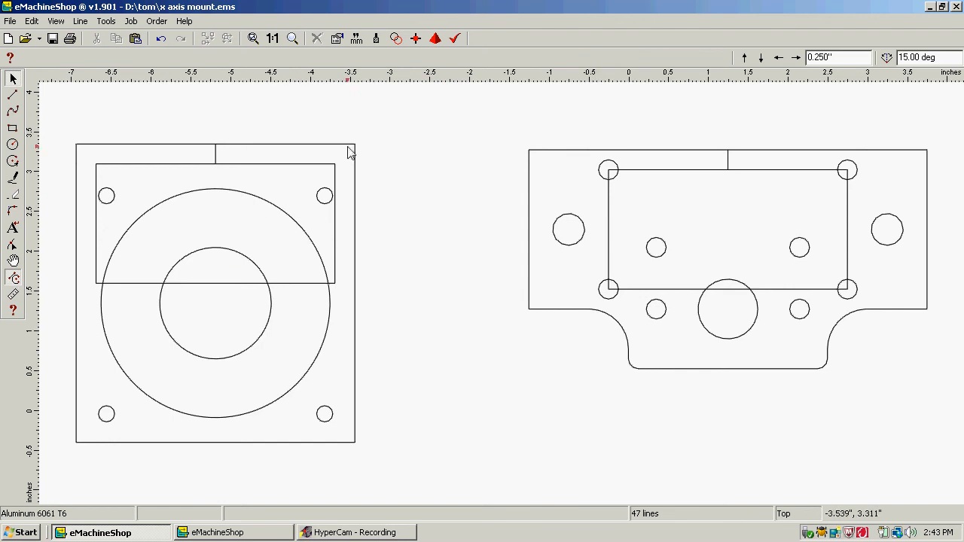
Create four copies of the bracket rectangle's upper-left corner circle below it, each spaced 0.25" from the previous one.
click(599, 175)
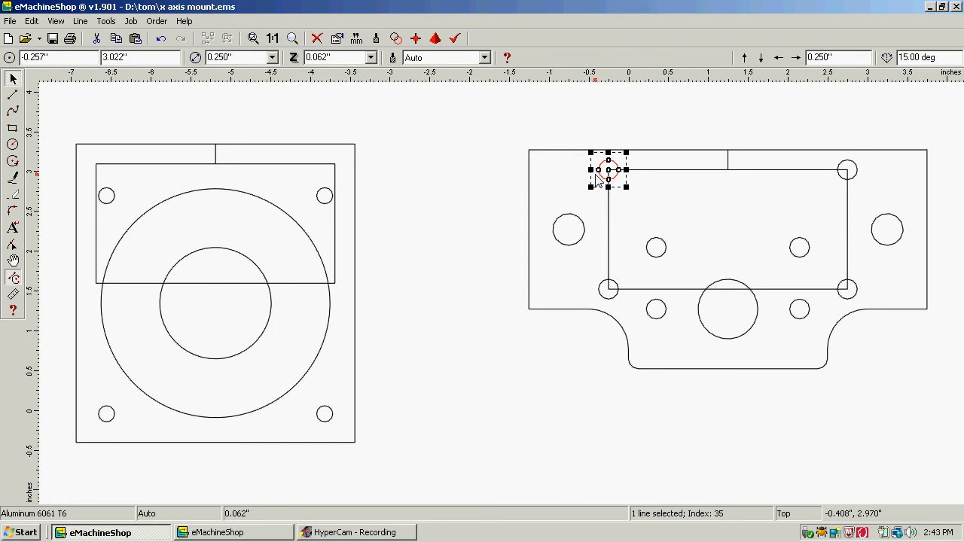
key(ctrl+Down)
key(ctrl+Down)
key(ctrl+Down)
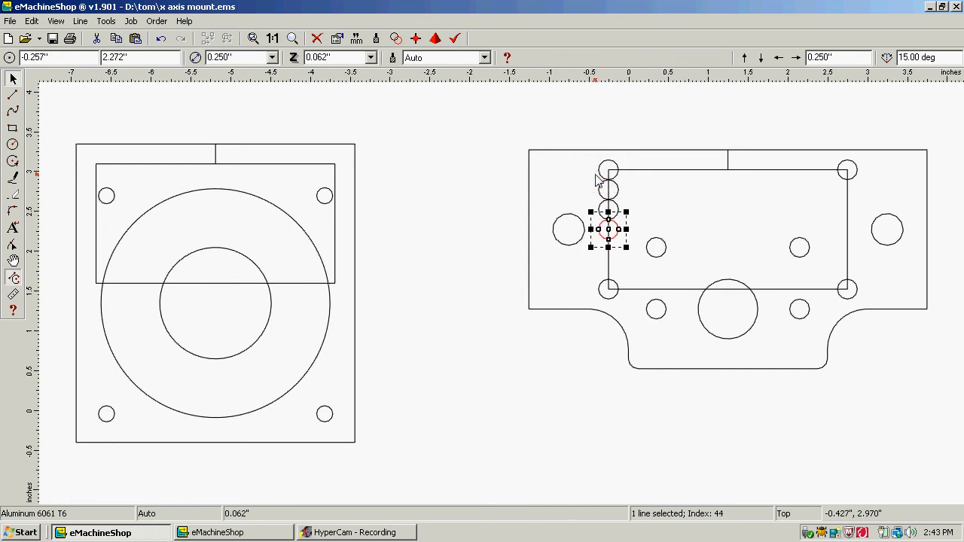
key(ctrl+Down)
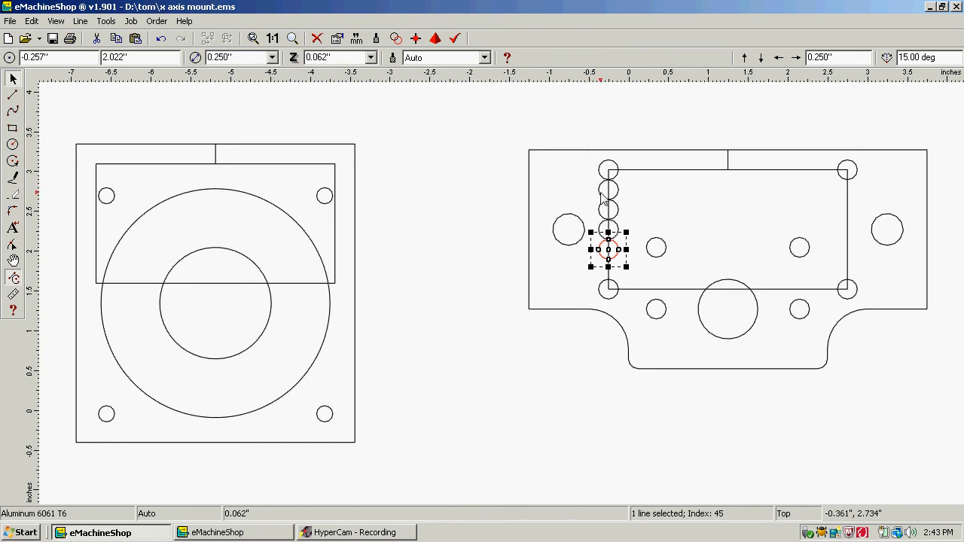
Move the four copied circles so that one is centred on each corner of the motor plate's new rectangle, and clear the selection.
mouse_move(604, 197)
mouse_down()
mouse_move(330, 154)
mouse_move(317, 164)
mouse_move(334, 164)
mouse_up()
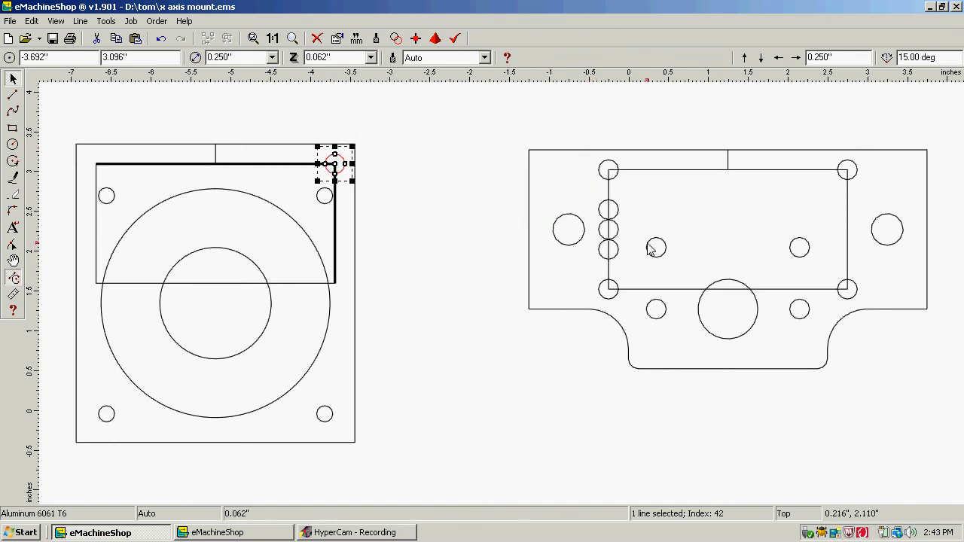
drag(617, 219, 348, 290)
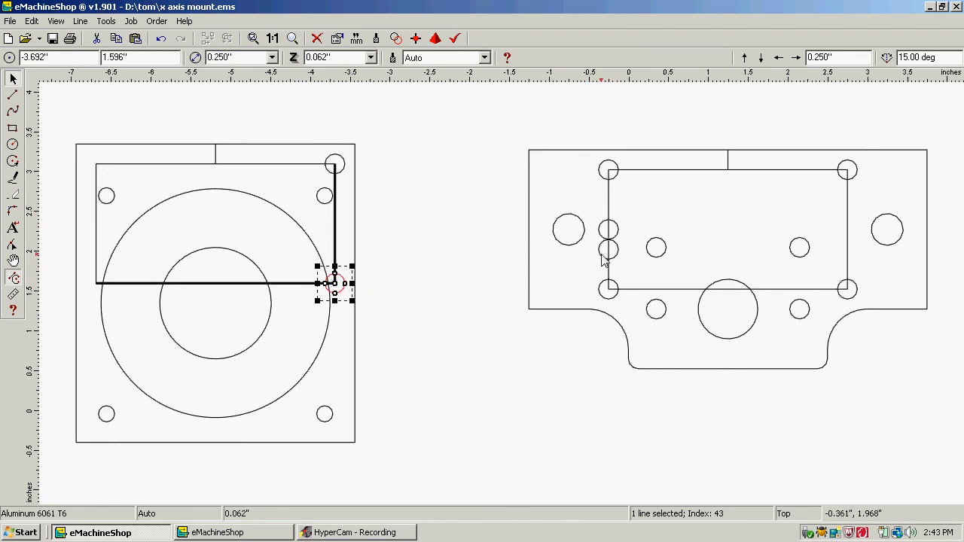
mouse_move(599, 257)
mouse_down()
mouse_move(508, 286)
mouse_move(197, 234)
mouse_move(86, 281)
mouse_up()
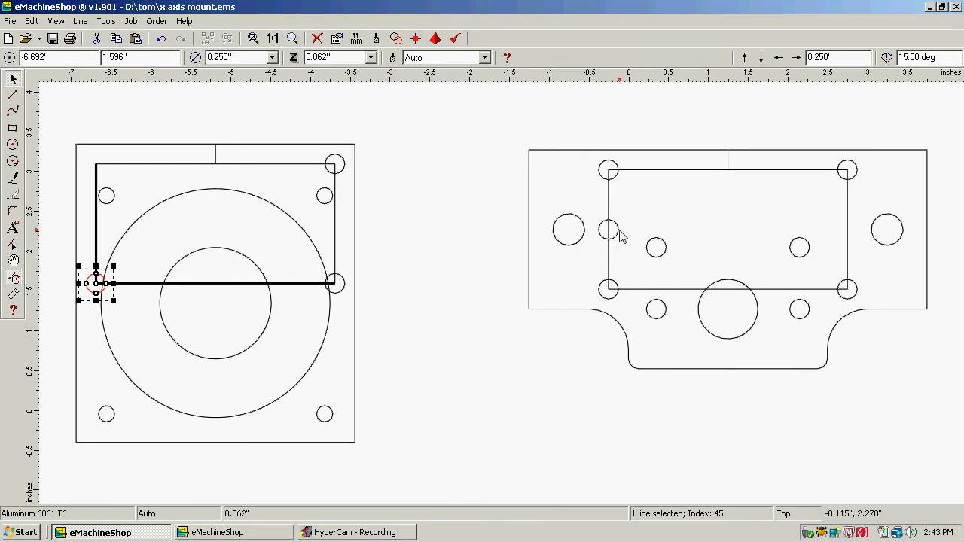
mouse_move(618, 233)
mouse_down()
mouse_move(365, 175)
mouse_move(111, 162)
mouse_up()
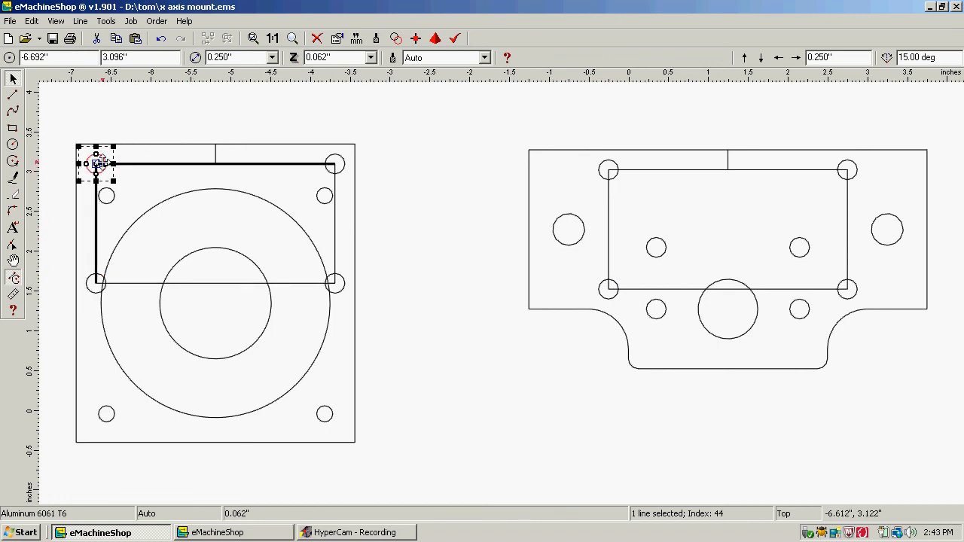
click(457, 242)
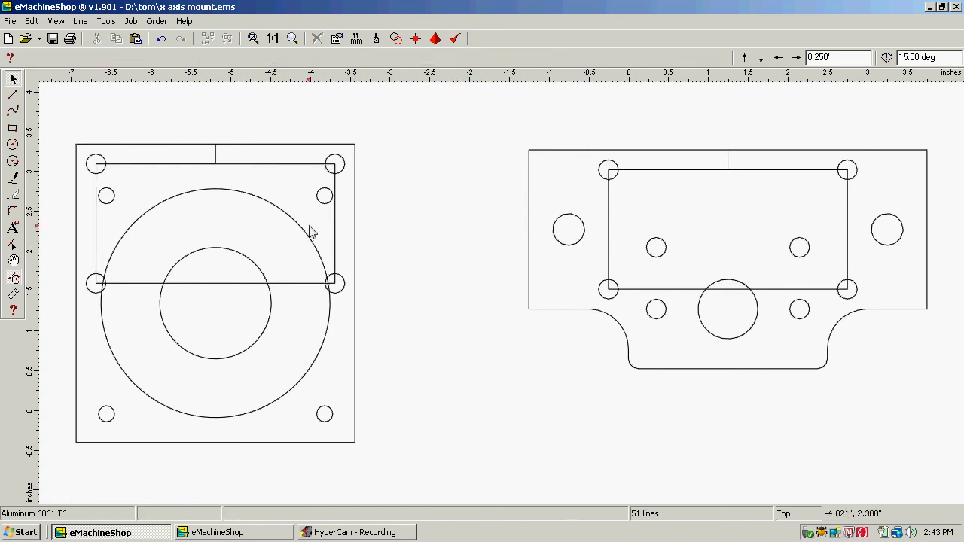
Delete the inner rectangle and the short vertical centre line from both the motor plate and the bracket.
click(264, 166)
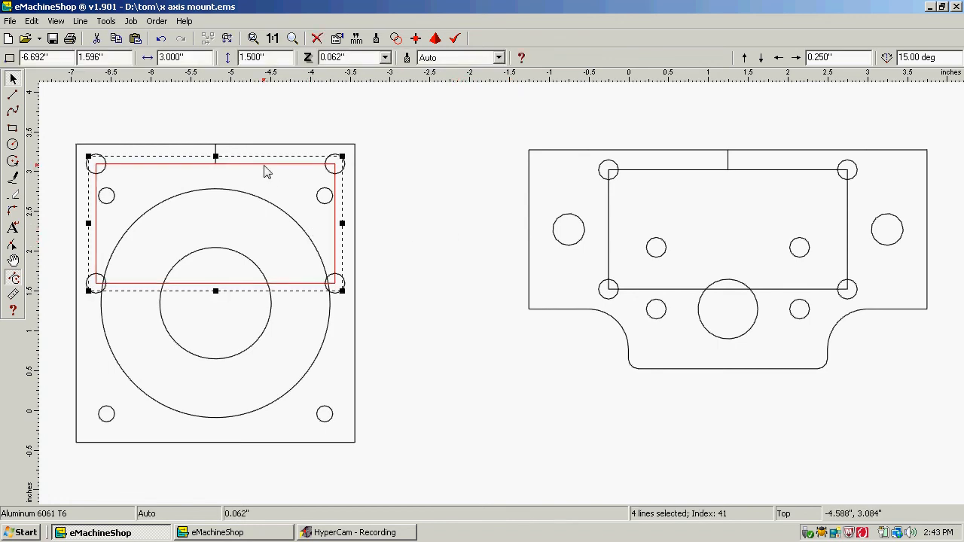
key(Delete)
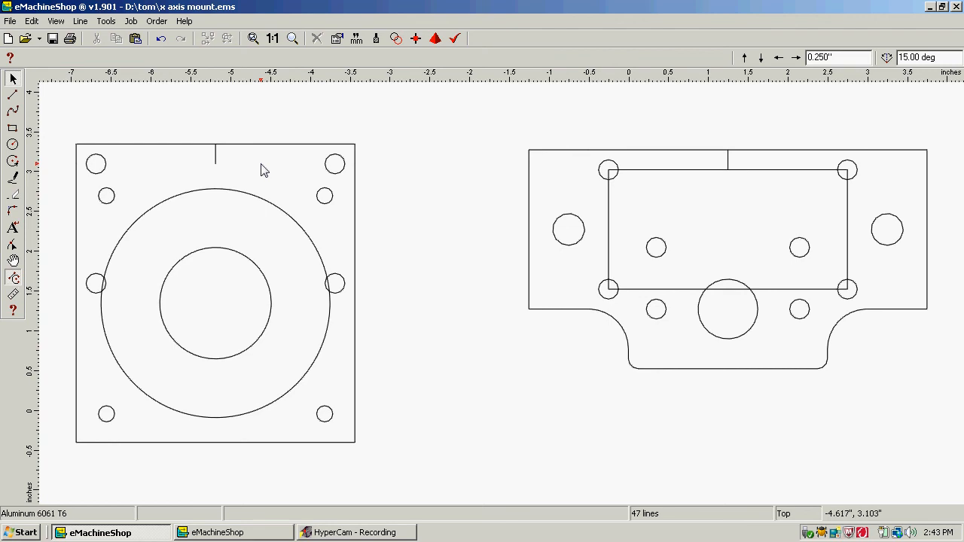
key(Delete)
click(654, 171)
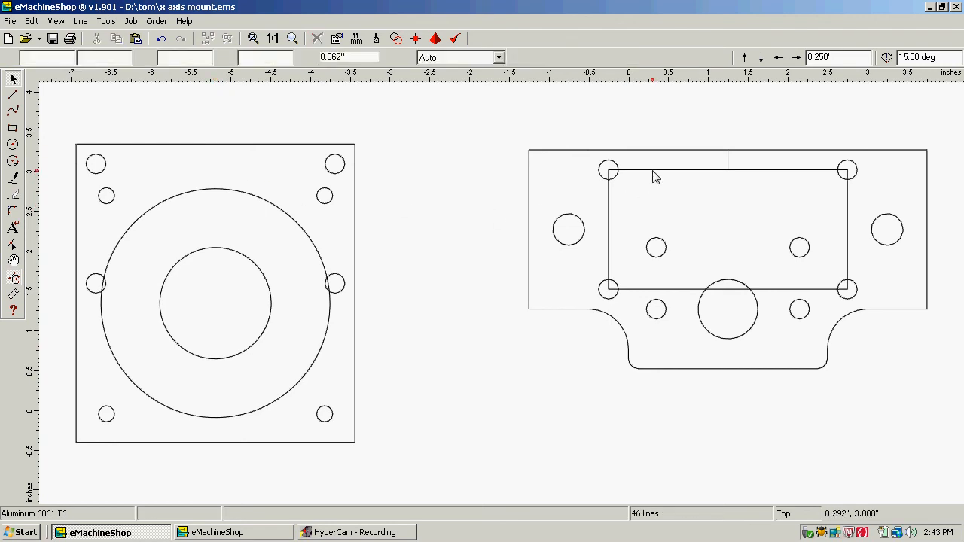
key(Delete)
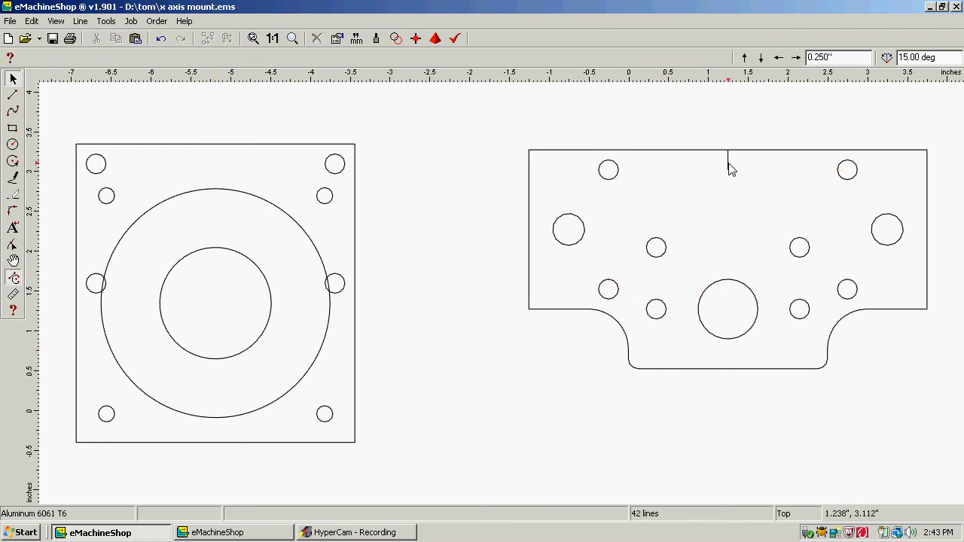
click(729, 159)
key(Delete)
Save the drawing under the new file name "x axis mounting parts" in the tom folder.
click(12, 21)
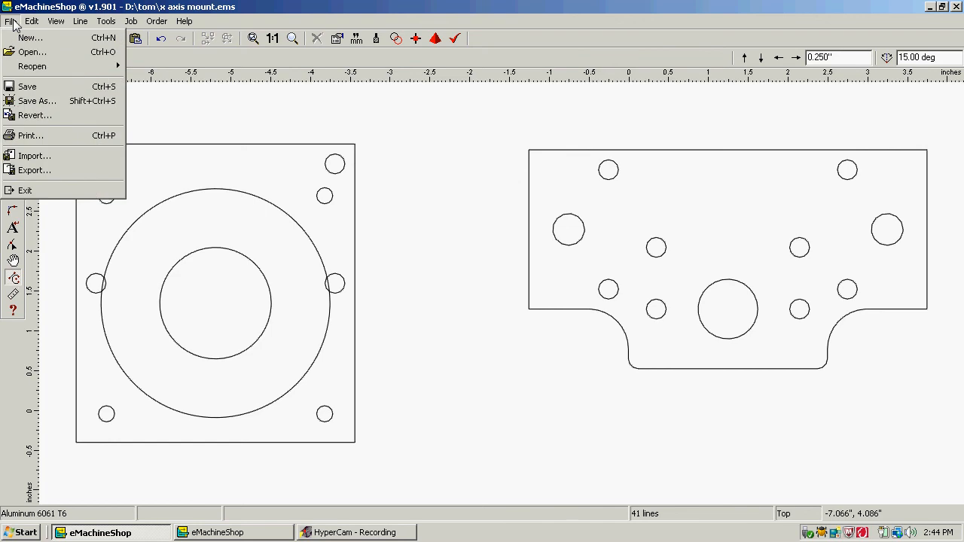
click(34, 101)
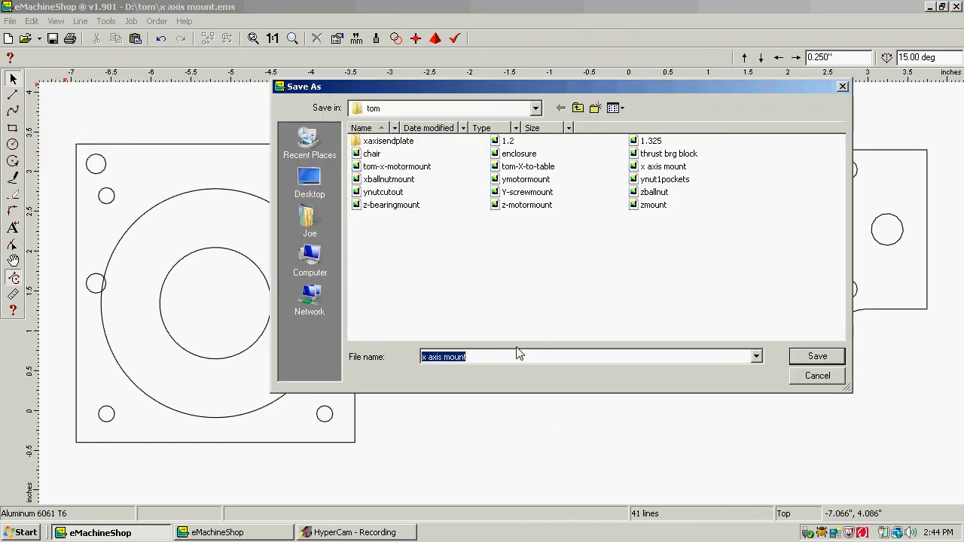
click(469, 357)
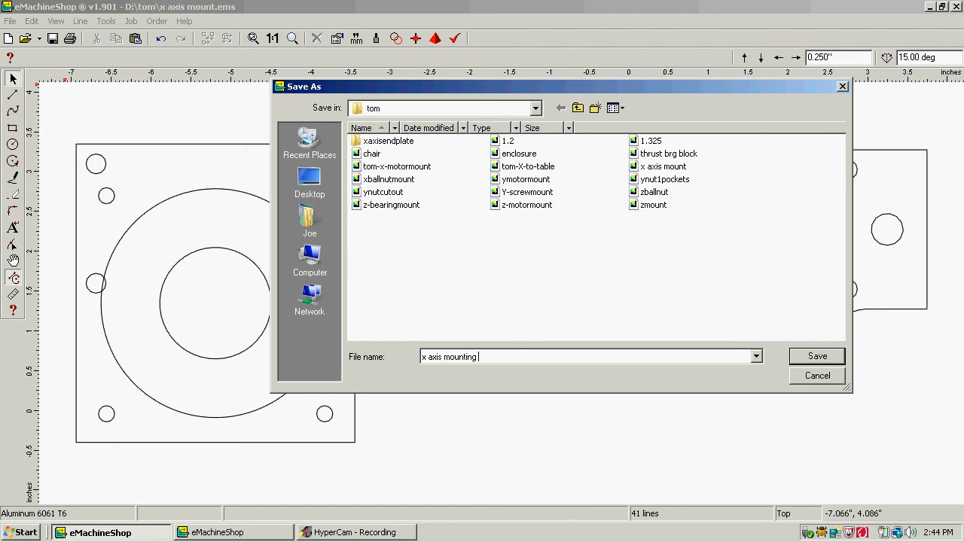
text(ing parts)
click(804, 357)
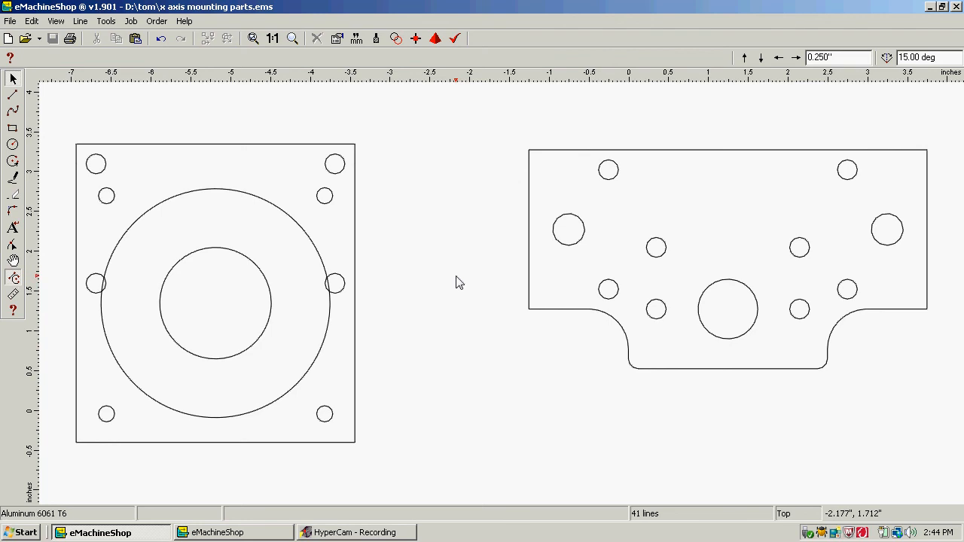
Group all the line segments of the motor plate's outer outline, including the short pieces at its upper corners.
click(358, 402)
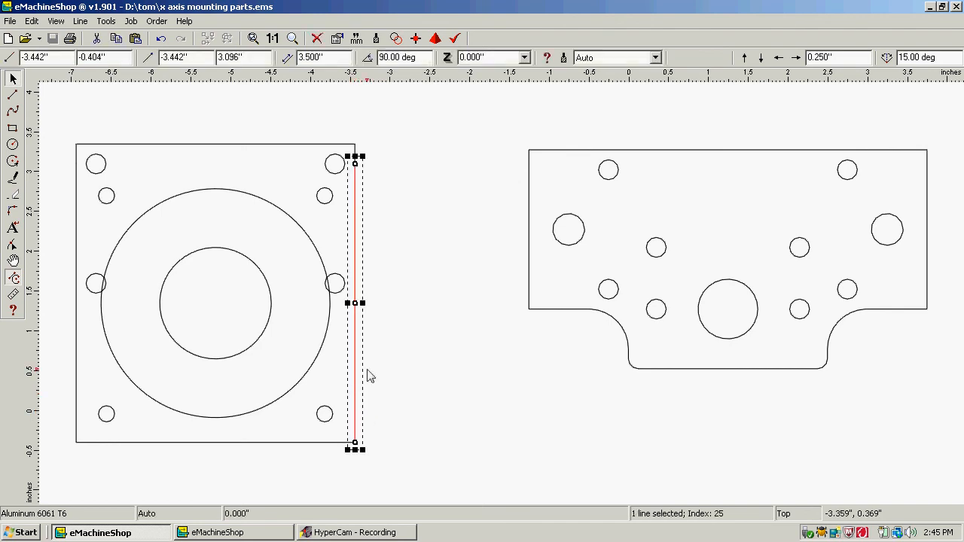
shift+click(355, 149)
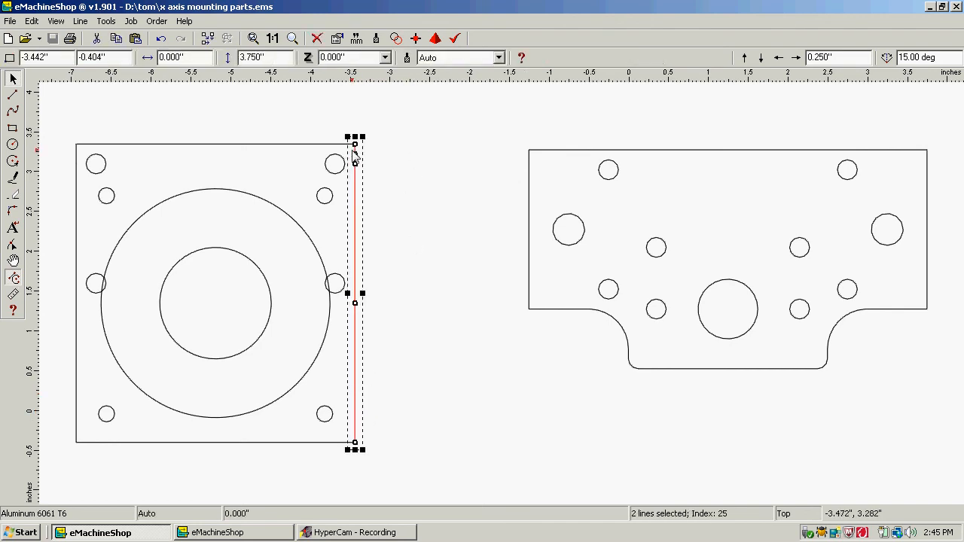
shift+click(266, 144)
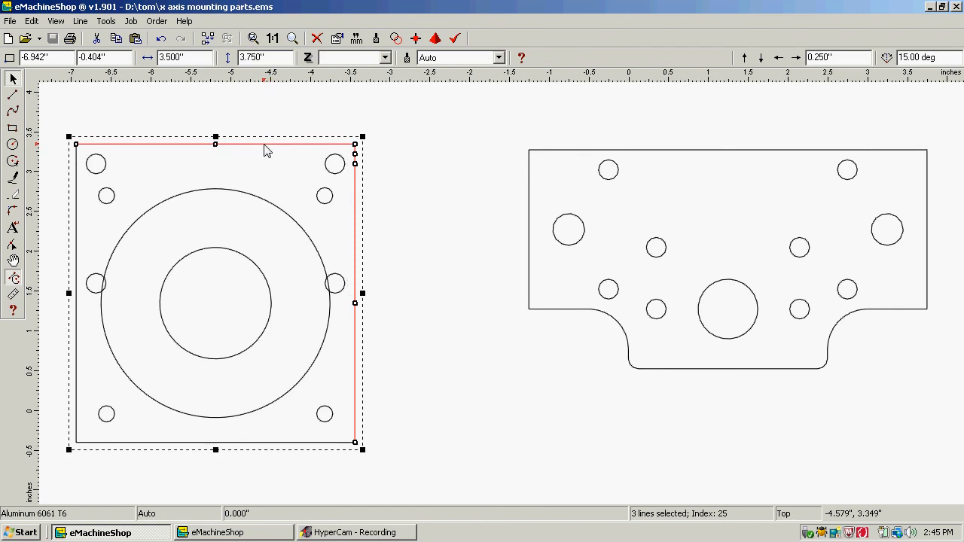
shift+click(77, 204)
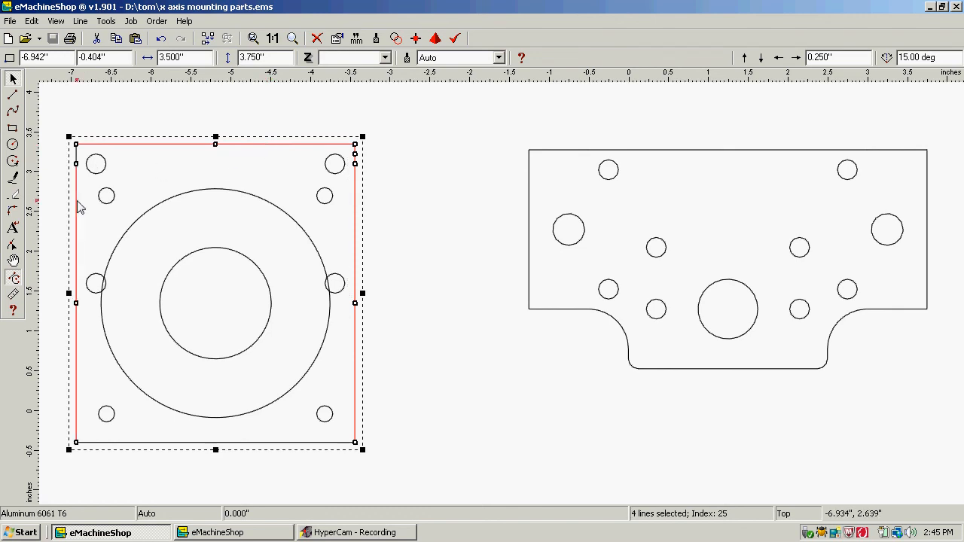
shift+click(76, 157)
shift+click(163, 443)
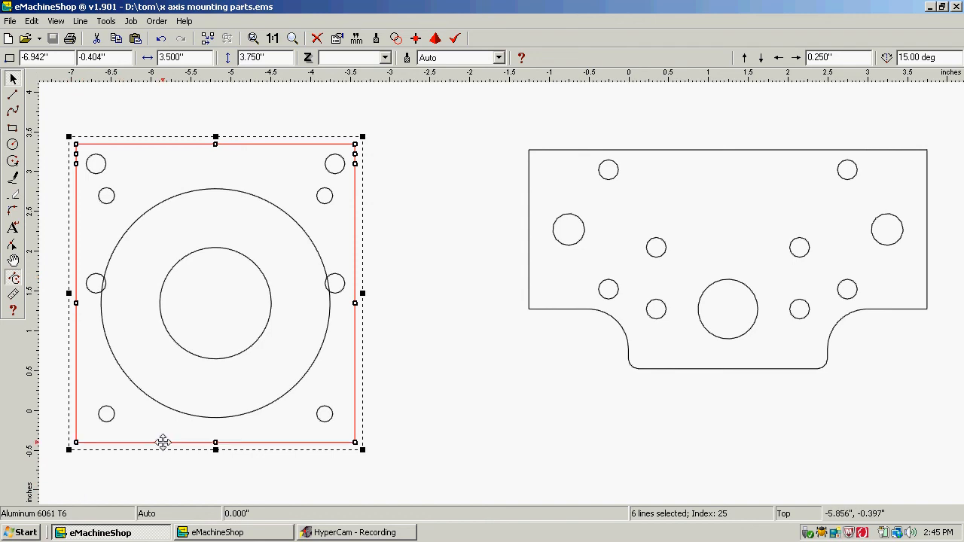
click(84, 21)
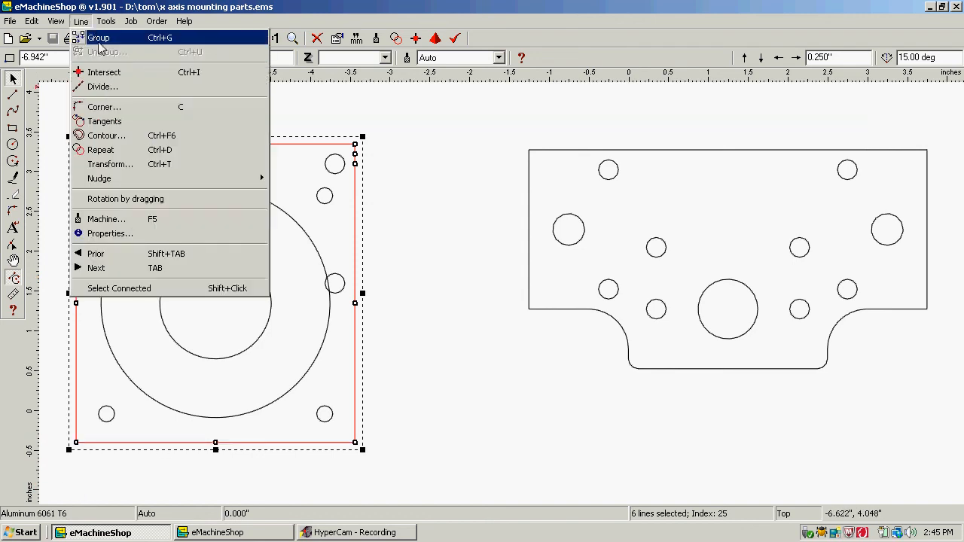
click(104, 39)
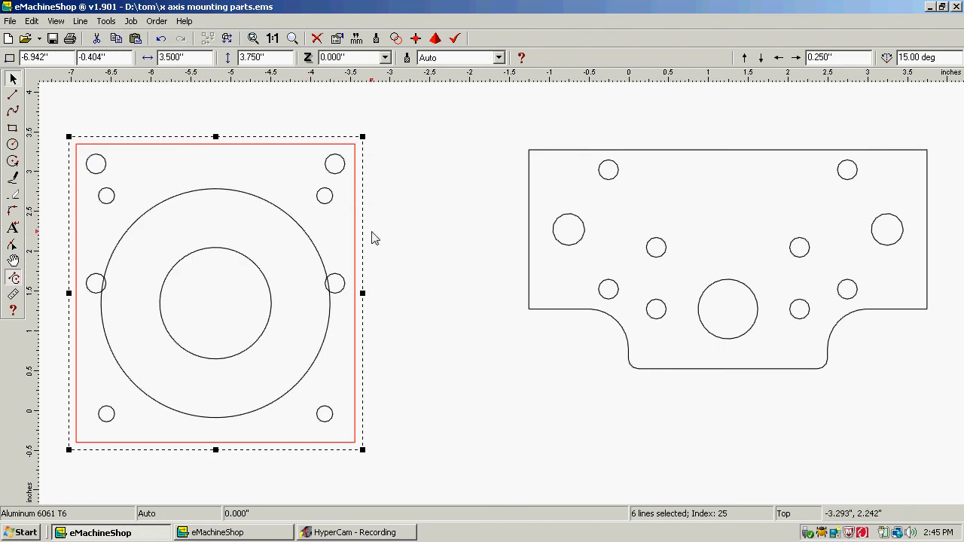
Try to round the motor plate outline with a 0.125" radius applied to outside corners only, and clear the selection.
click(79, 21)
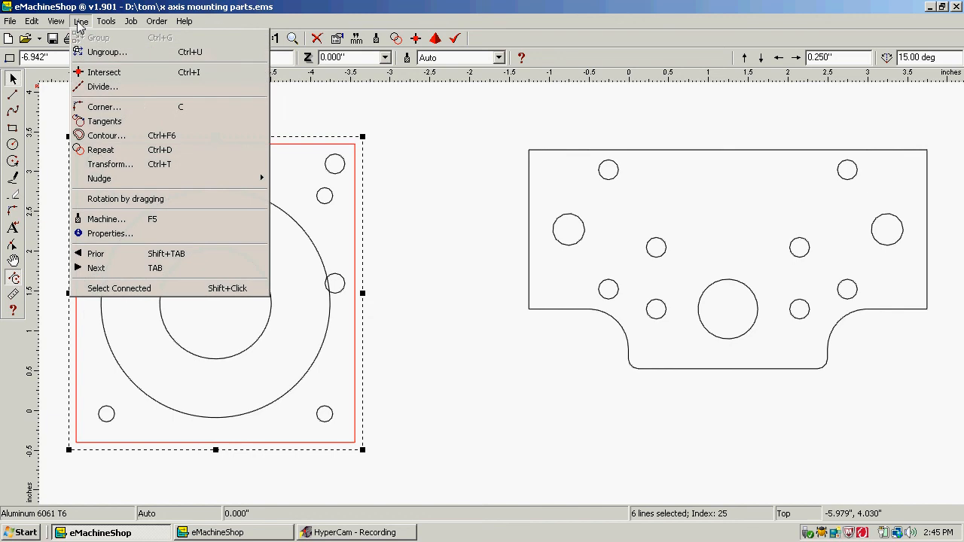
click(109, 106)
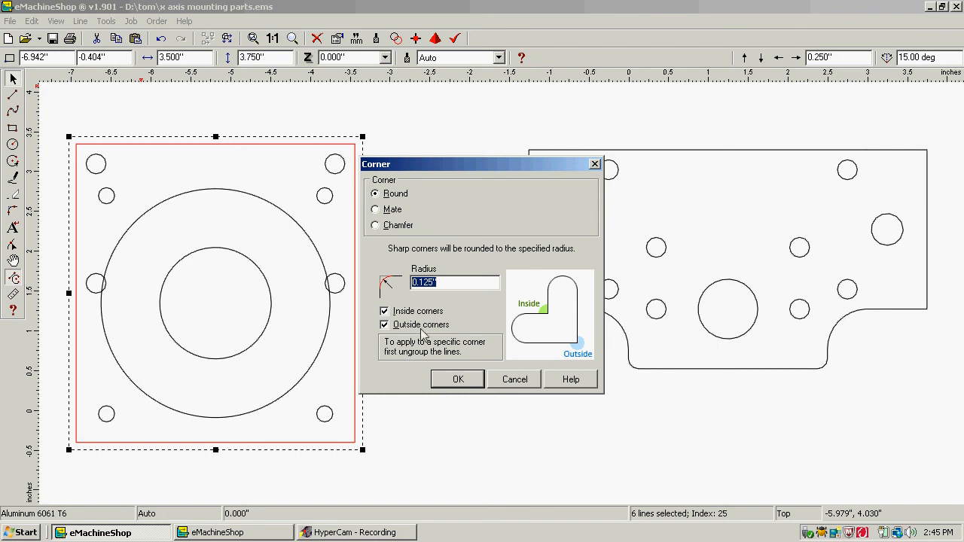
click(384, 311)
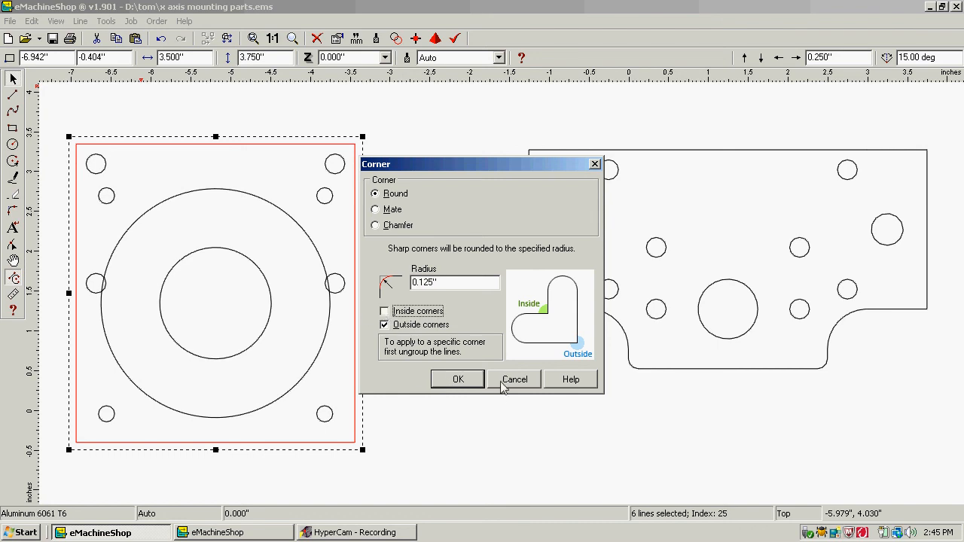
click(455, 380)
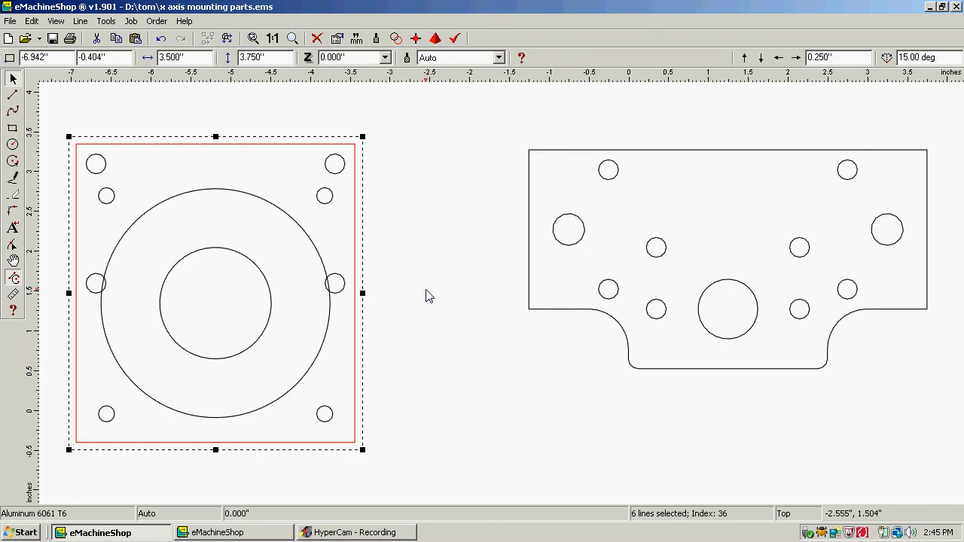
click(423, 228)
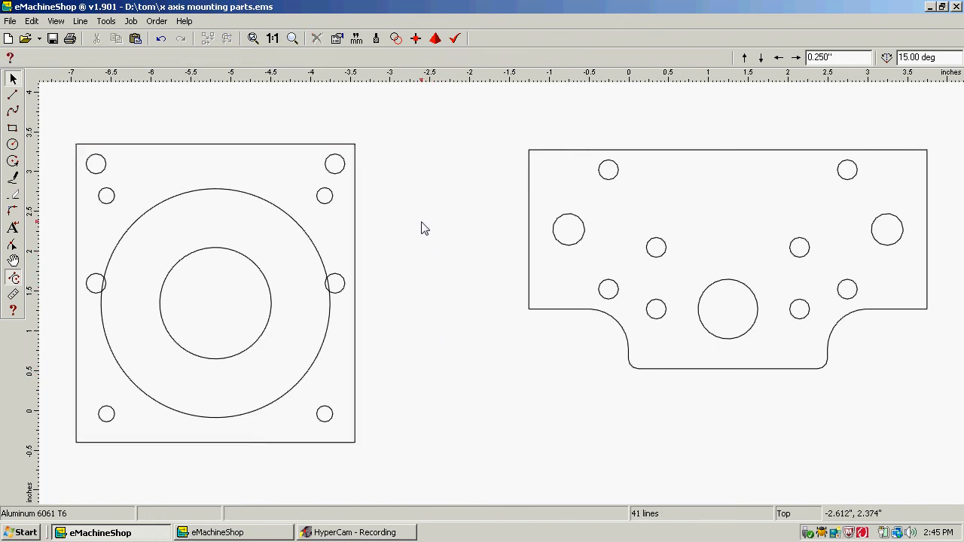
Round the motor plate outline's corners to a 0.125" radius with both inside and outside corners included, and clear the selection.
click(356, 231)
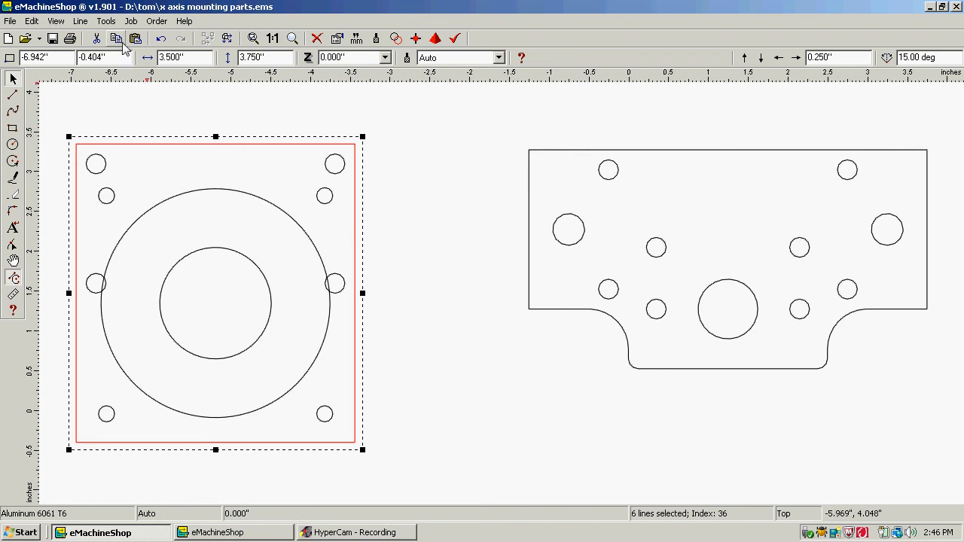
click(81, 21)
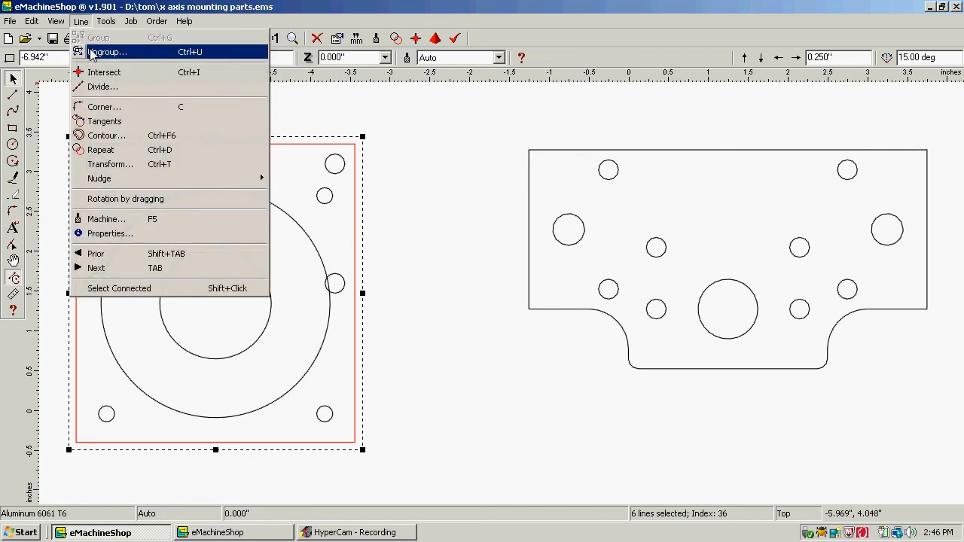
click(102, 109)
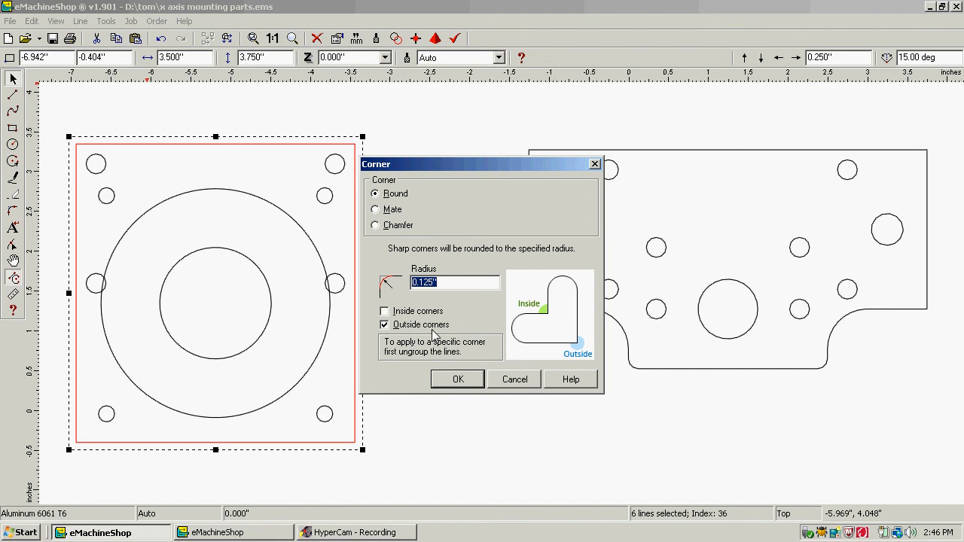
click(385, 311)
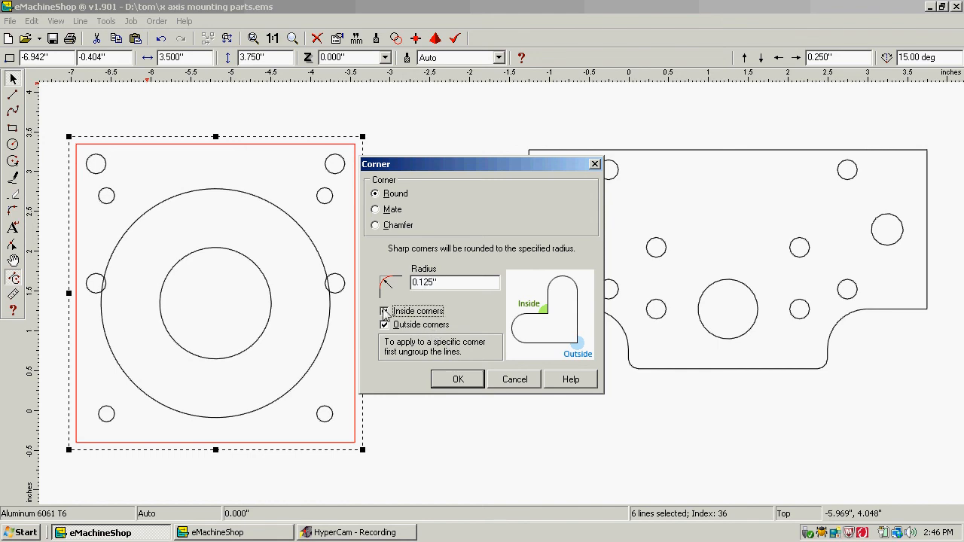
click(459, 380)
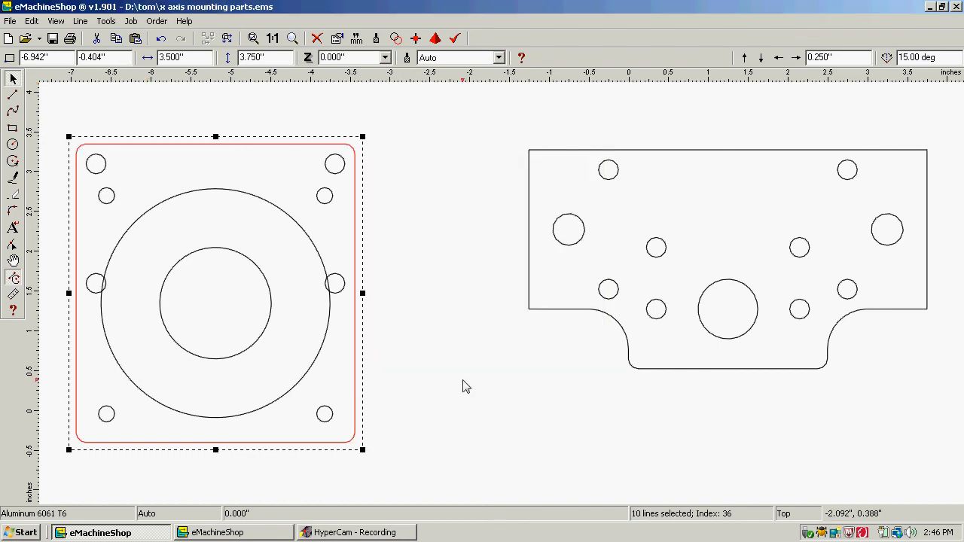
click(465, 386)
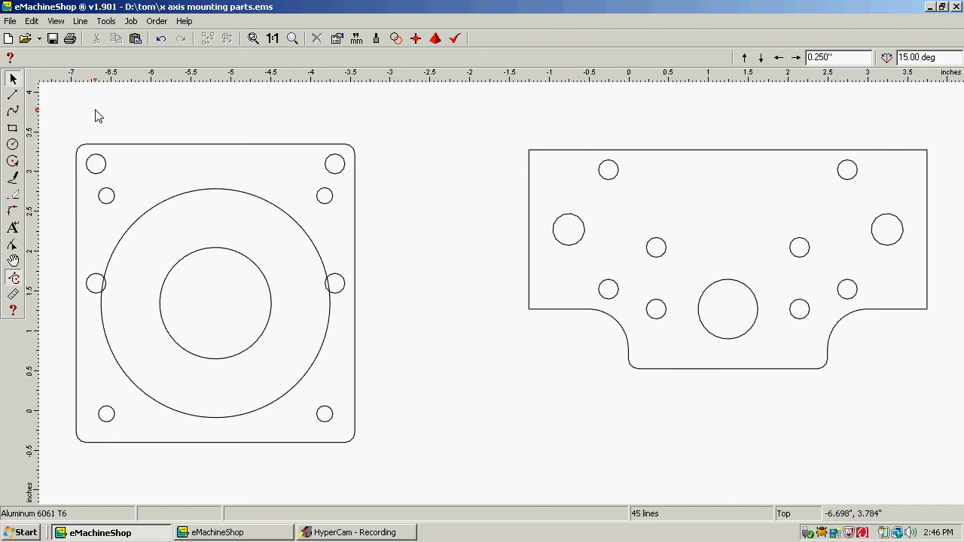
Export the drawing to the Documents folder as an AutoCAD R12/LT12 DXF file named "x axis mounting parts".
click(10, 21)
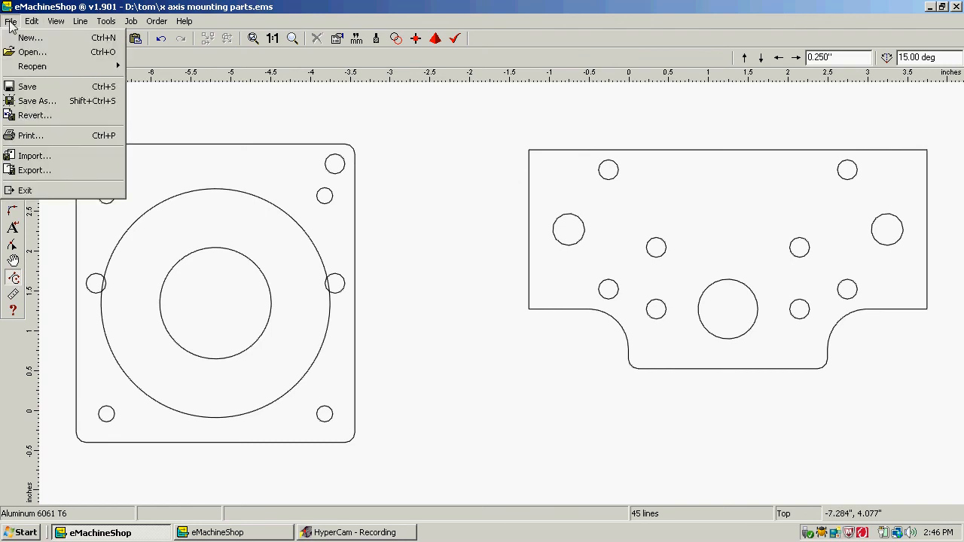
click(80, 173)
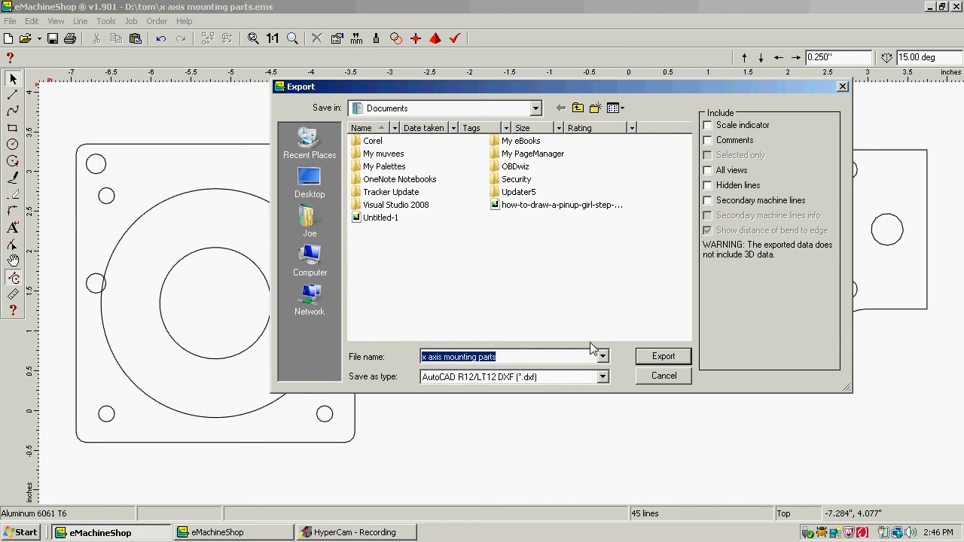
click(660, 360)
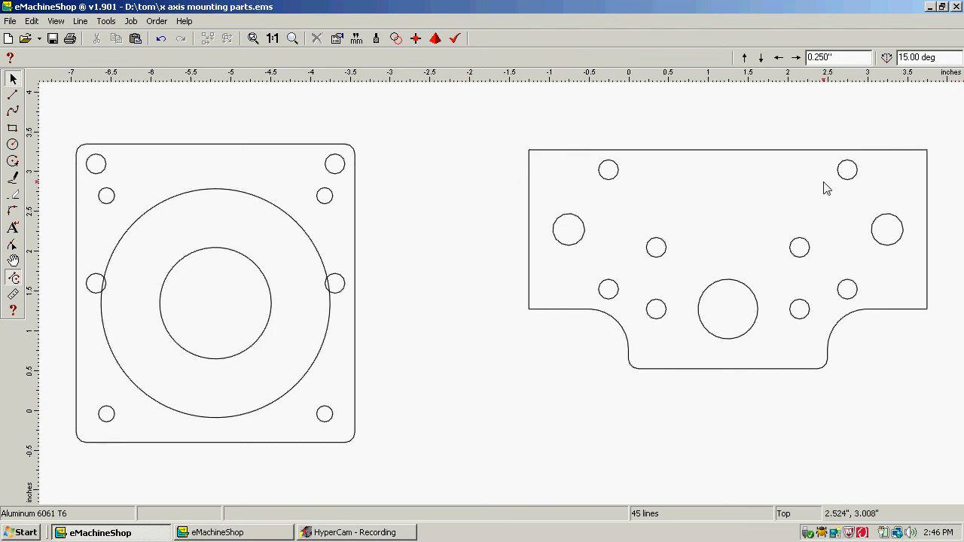
click(362, 533)
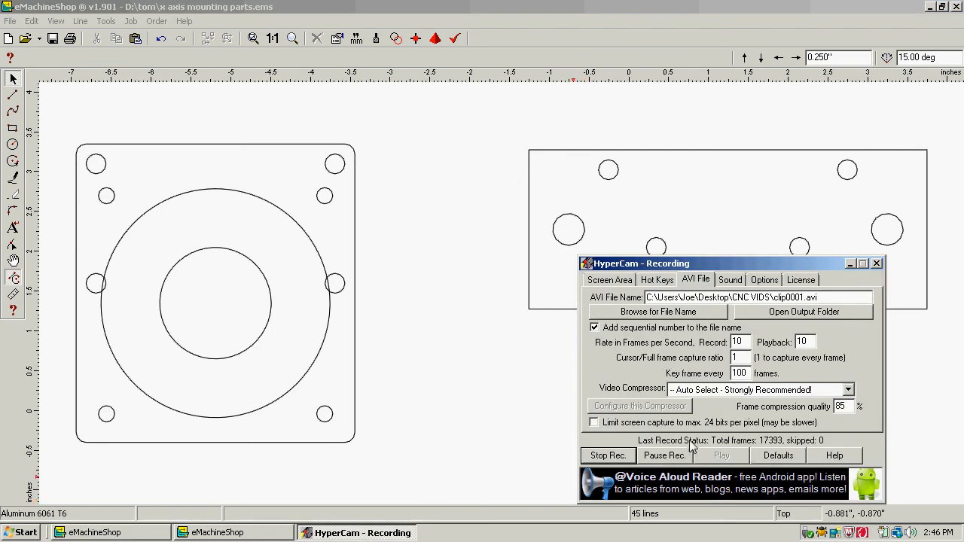